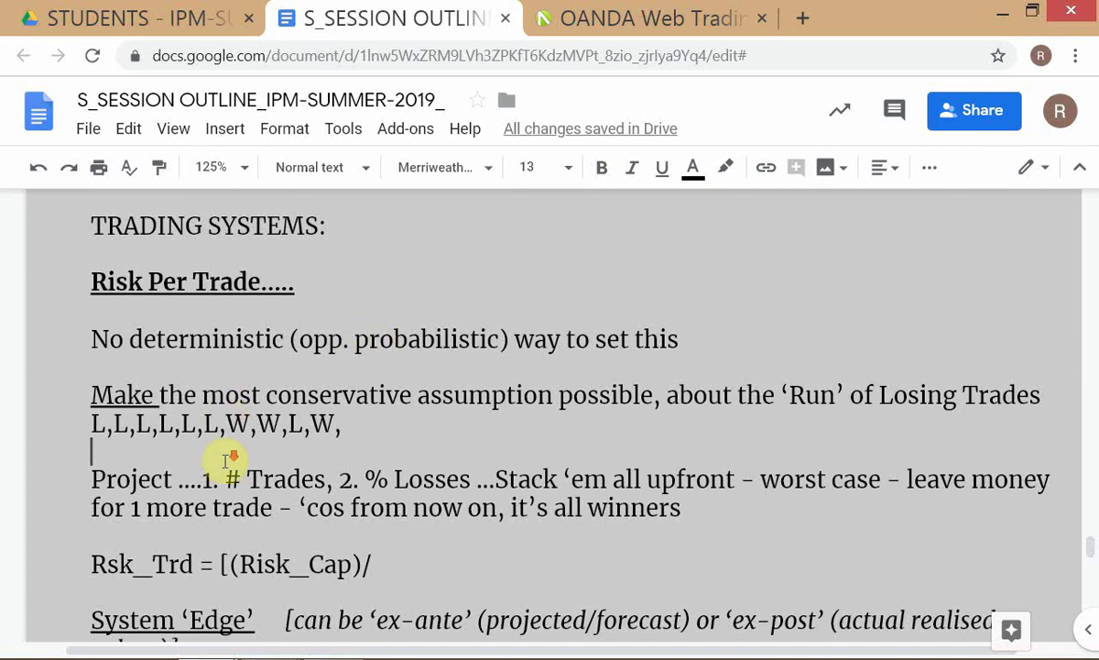
# - Switch to the IPM - JUL'19_CALC spreadsheet and remove bold from the "% of Losing Trades in Max Run" label in E2
pyautogui.scroll(-2, 225, 458)
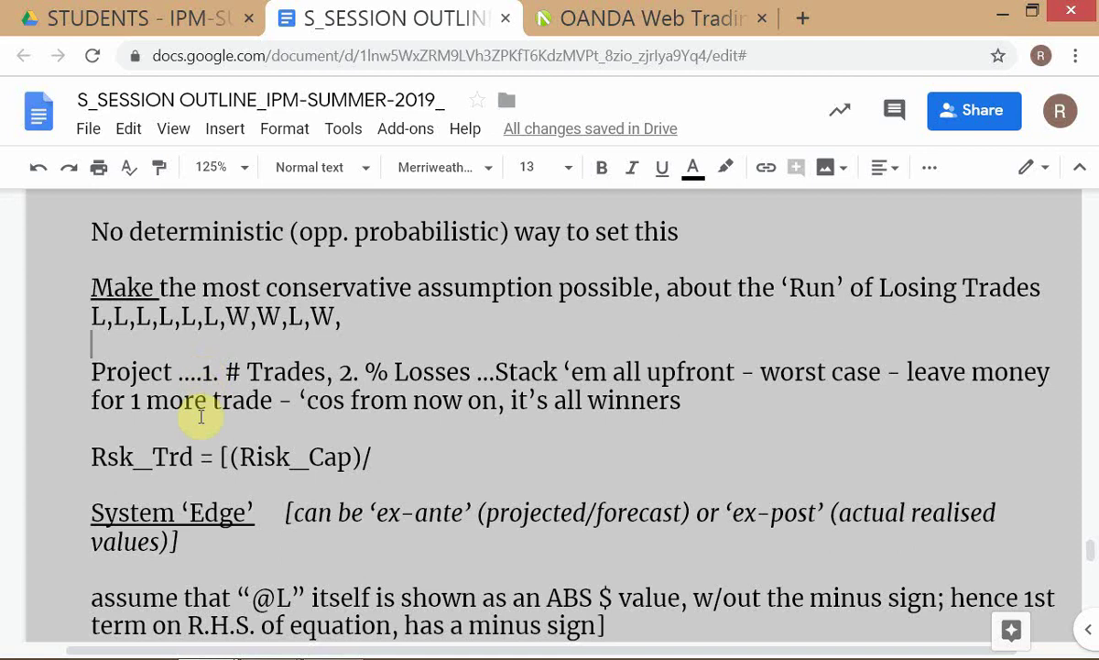
pyautogui.hotkey('ctrl', 'shift', 's')
pyautogui.hotkey('alt', 'Tab')
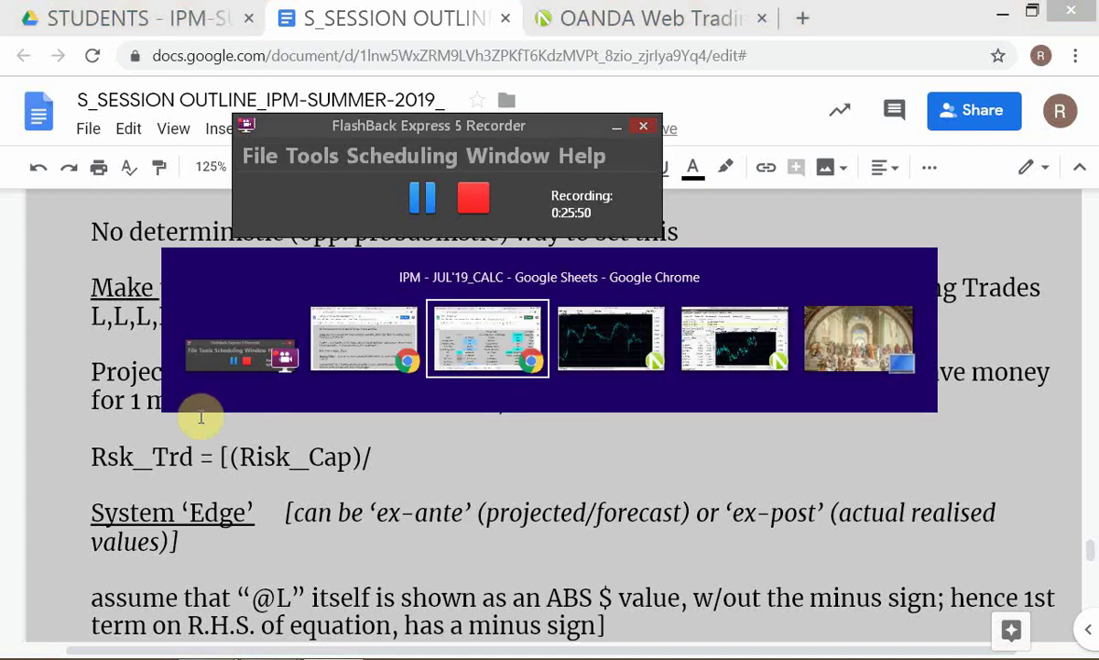
pyautogui.click(774, 328)
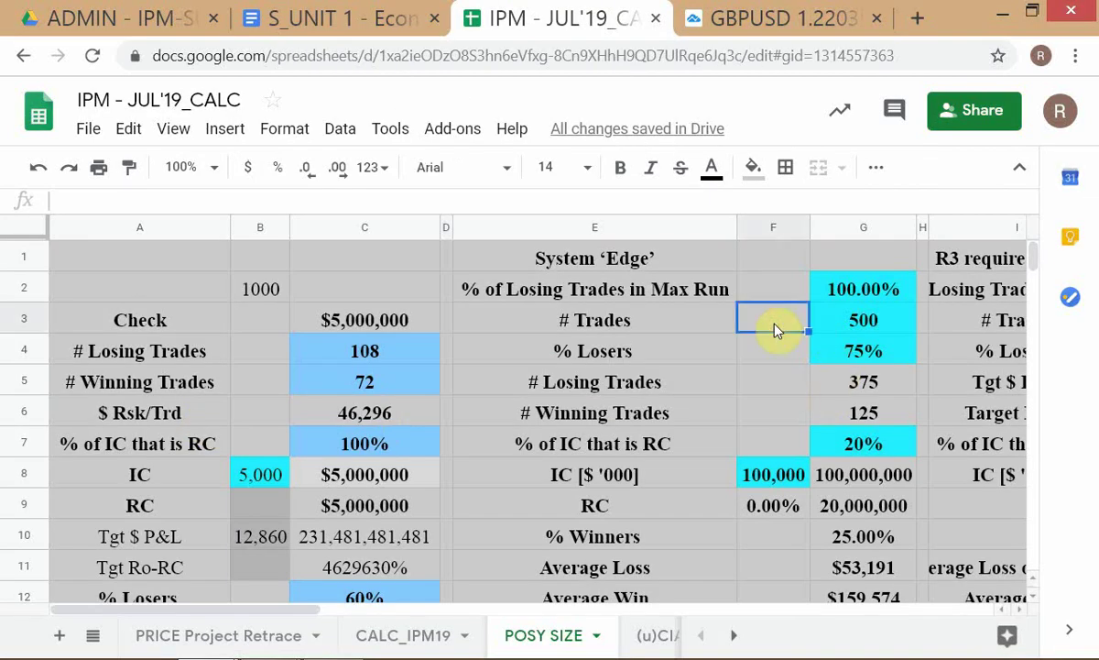
pyautogui.click(608, 300)
pyautogui.hotkey('ctrl', 'b')
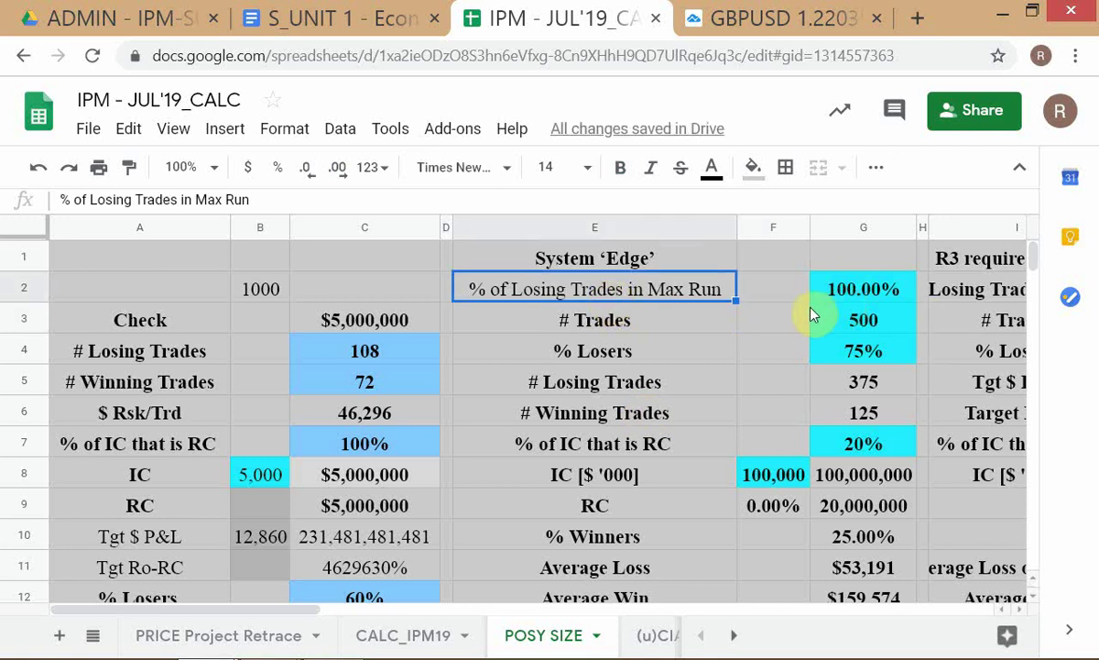
# - Examine the trade-count and losing-trade figures in the System 'Edge' block and the neighbouring R3 block
pyautogui.click(790, 328)
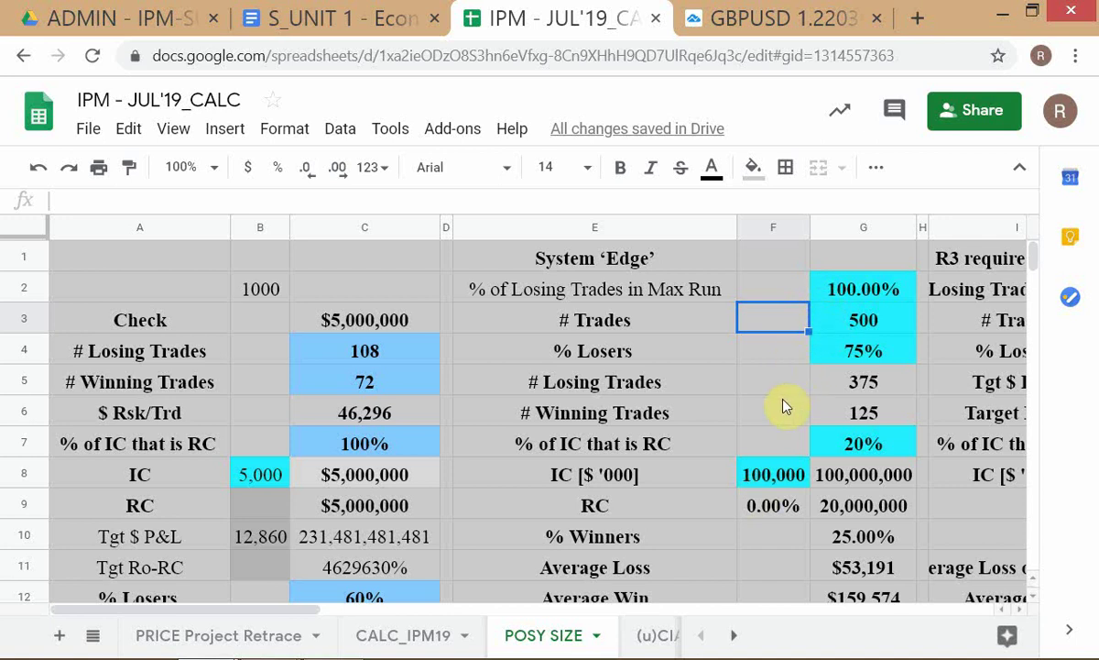
pyautogui.press('Down')
pyautogui.press('Down')
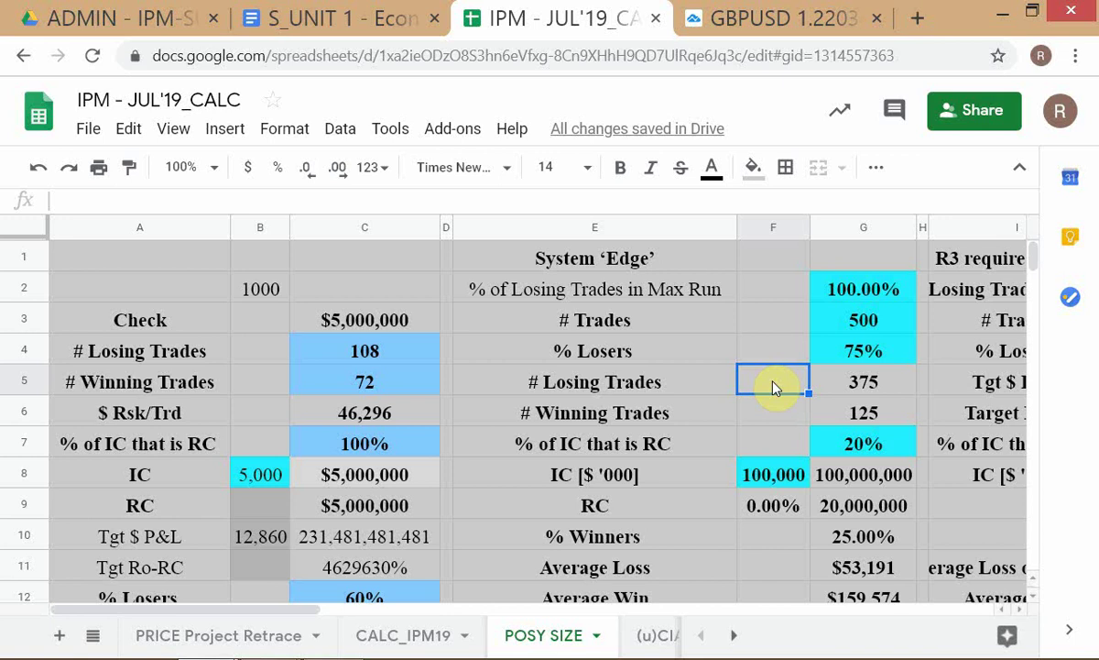
pyautogui.click(856, 324)
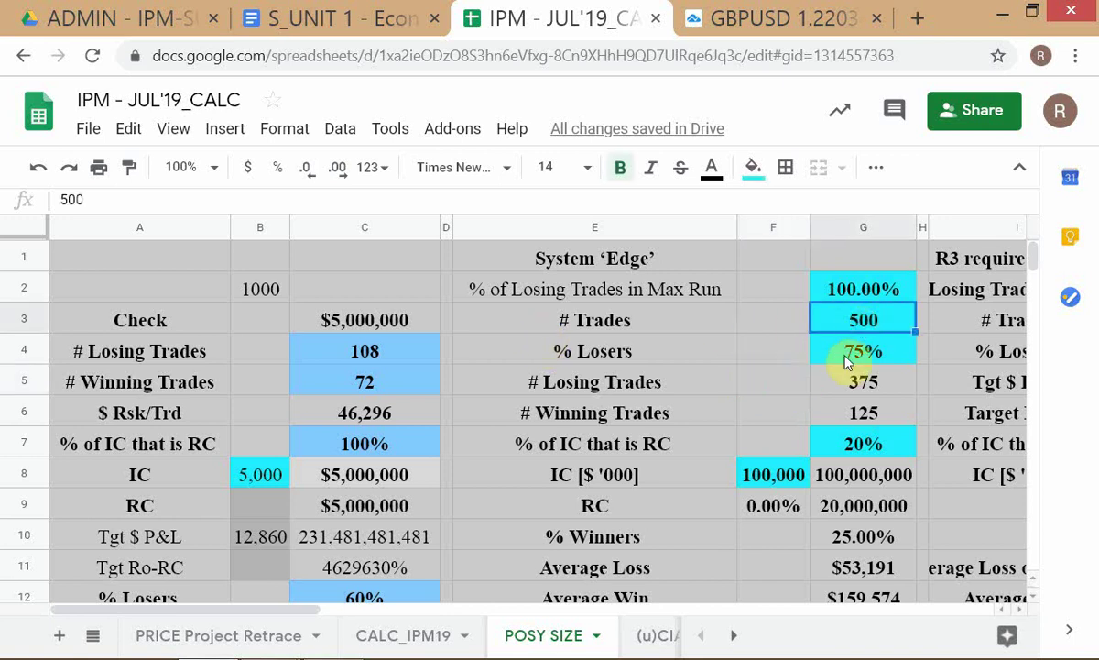
pyautogui.press('Right')
pyautogui.press('Right')
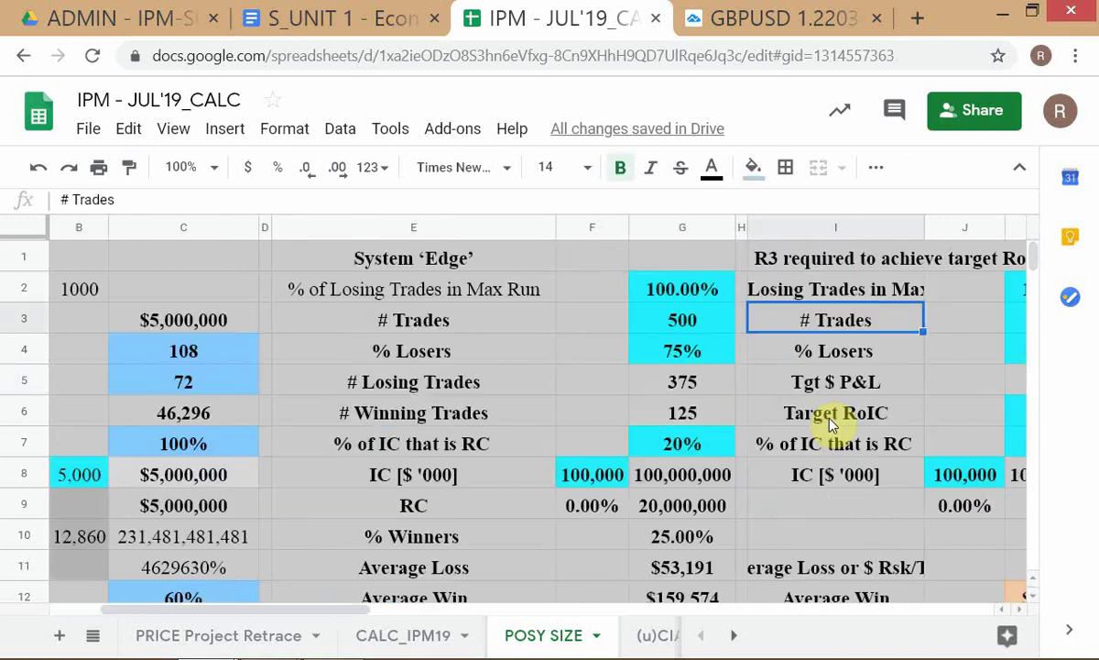
pyautogui.press('Left')
pyautogui.press('Left')
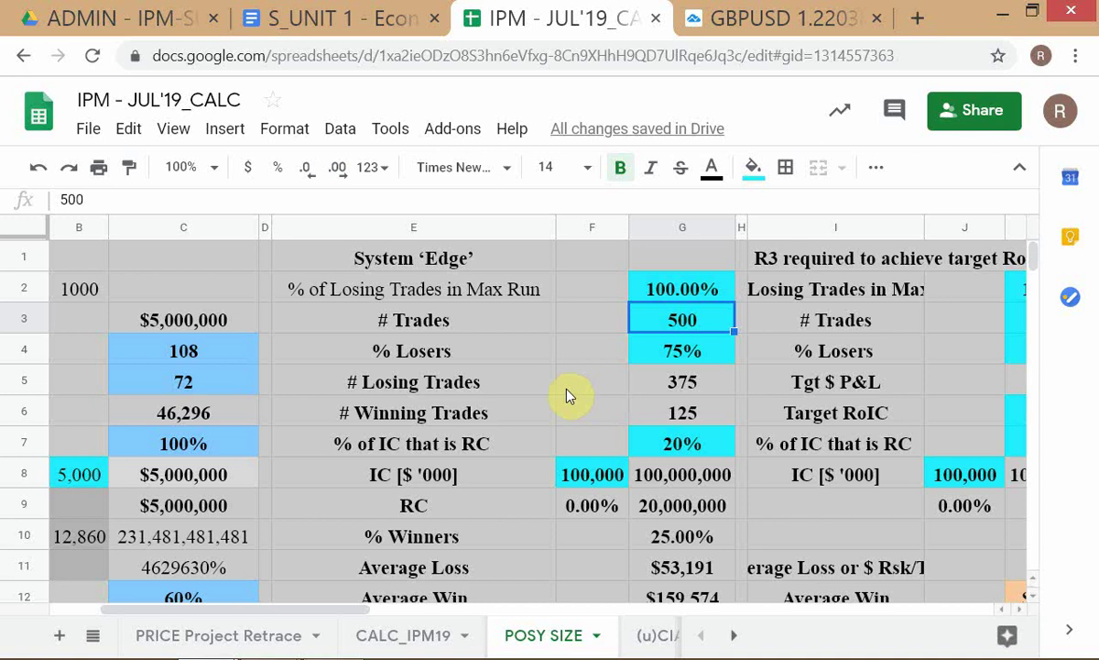
# - Return to the S_SESSION OUTLINE document and add MOST after the "TRADING SYSTEMS:" heading
pyautogui.click(307, 20)
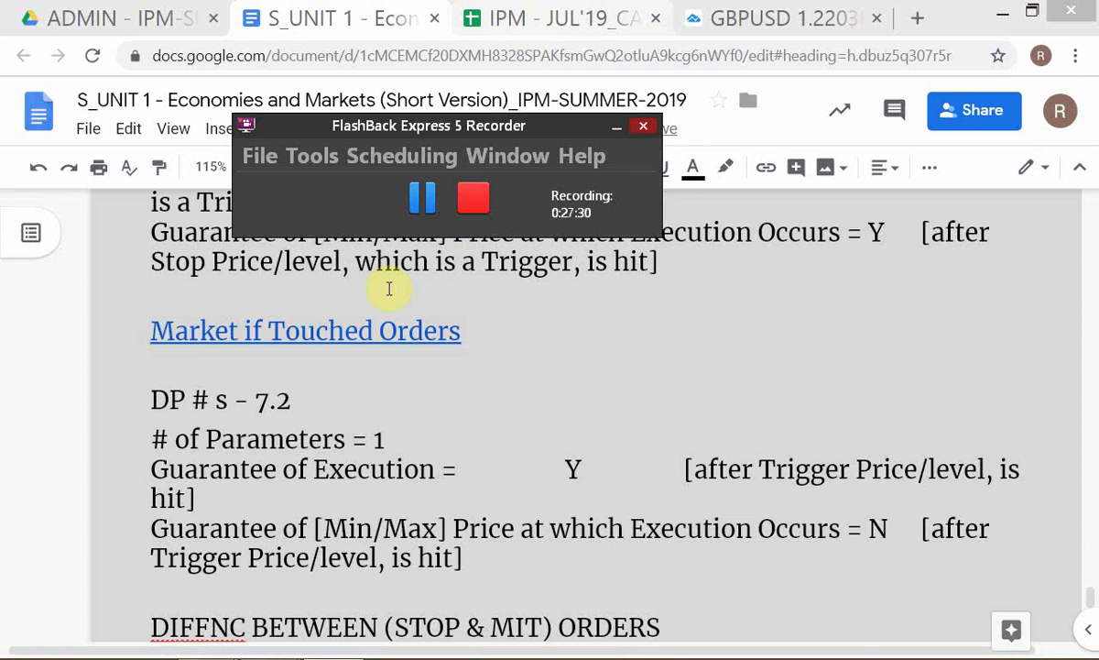
pyautogui.hotkey('alt', 'Tab')
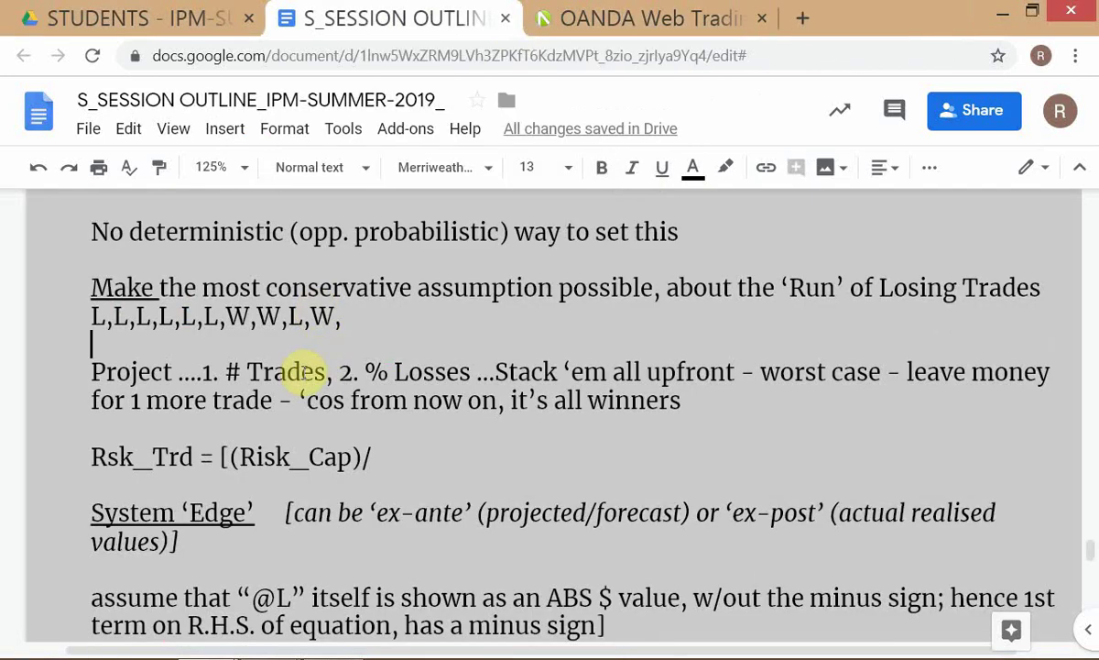
pyautogui.scroll(2, 298, 370)
pyautogui.click(372, 338)
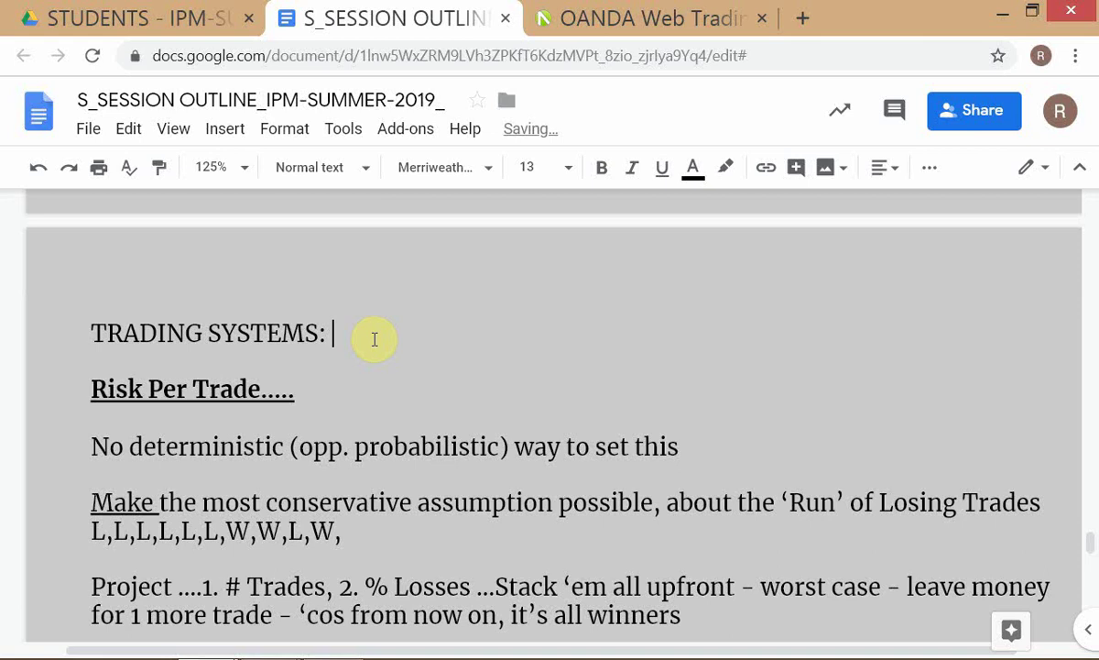
pyautogui.write('m')
pyautogui.press('BackSpace')
pyautogui.write('MOST')
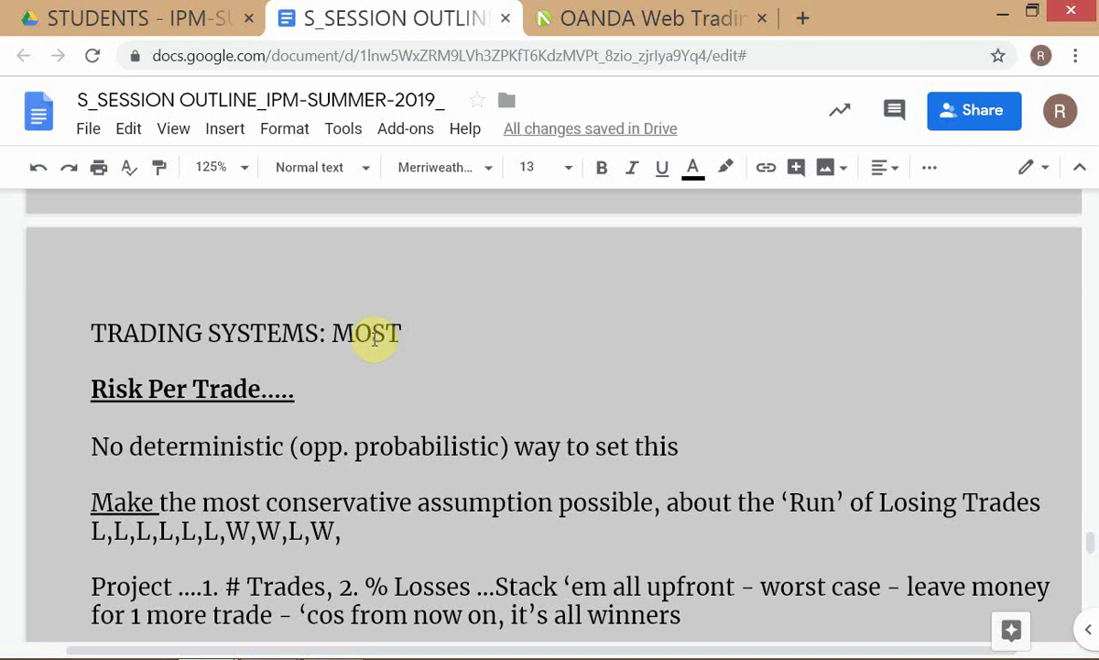
# - Append a copy of the heading's words TRADING SYSTEM after MOST, followed by CALC
pyautogui.click(33, 332)
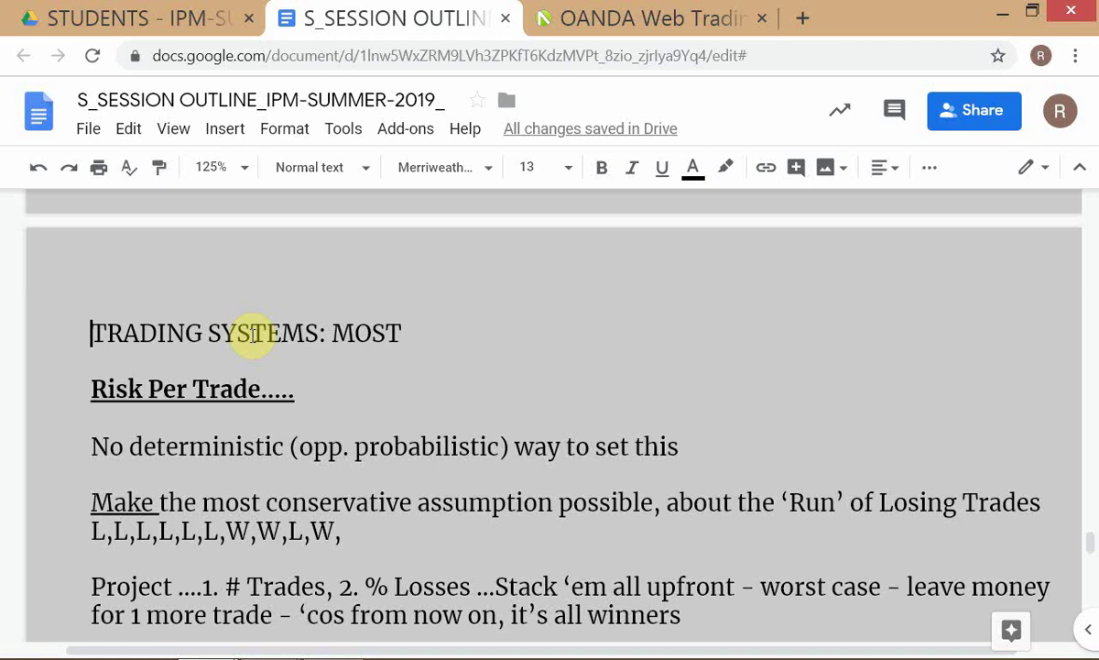
pyautogui.keyDown('shift'); pyautogui.click(302, 337); pyautogui.keyUp('shift')
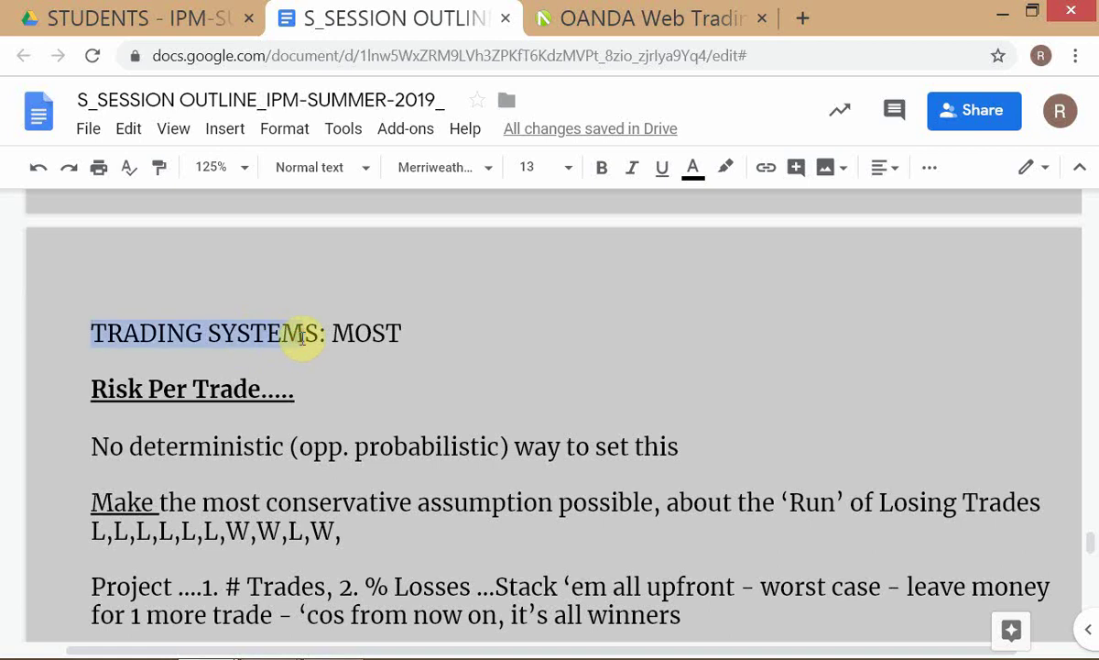
pyautogui.hotkey('ctrl', 'c')
pyautogui.press('End')
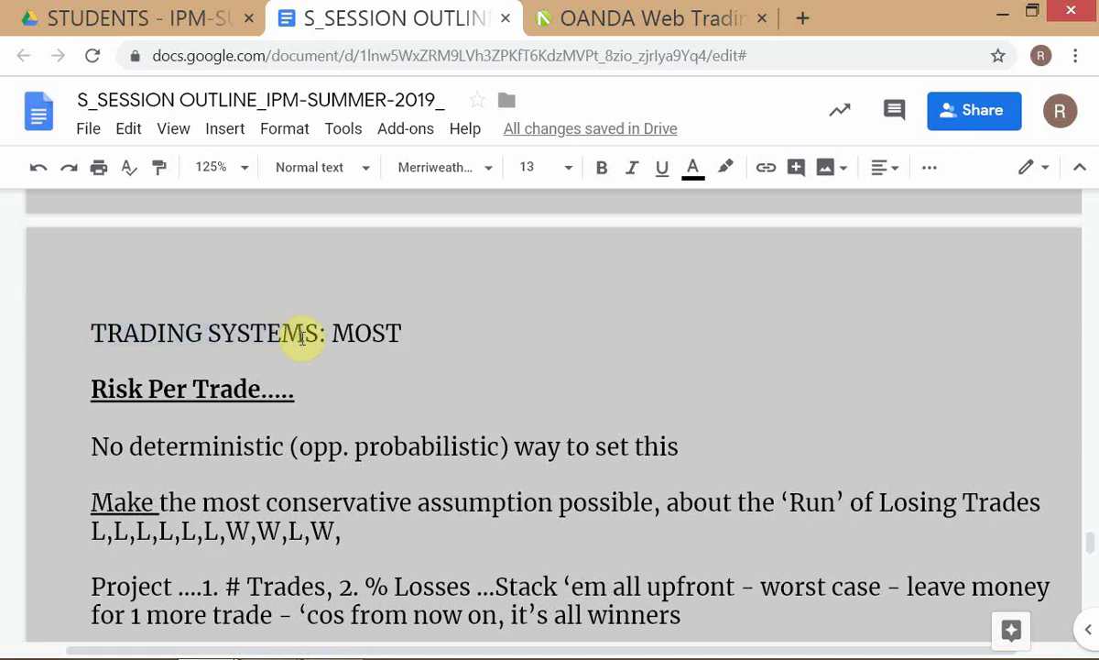
pyautogui.hotkey('ctrl', 'v')
pyautogui.write('CLCUL')
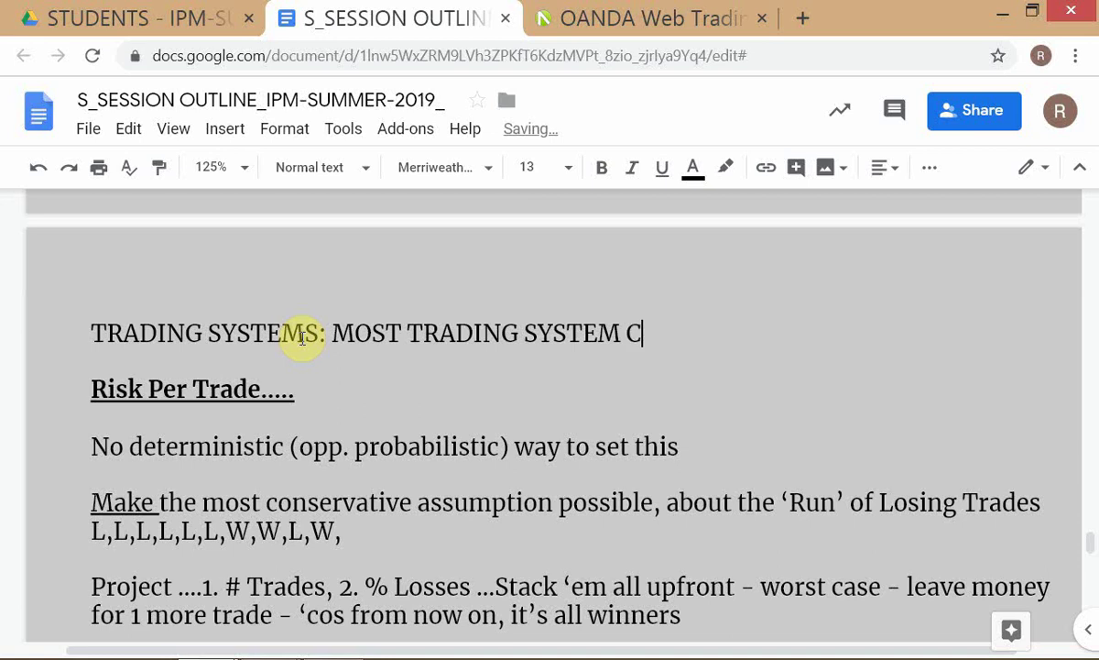
pyautogui.press('BackSpace')
pyautogui.press('BackSpace')
pyautogui.press('BackSpace')
pyautogui.press('BackSpace')
pyautogui.write('ALC. ')
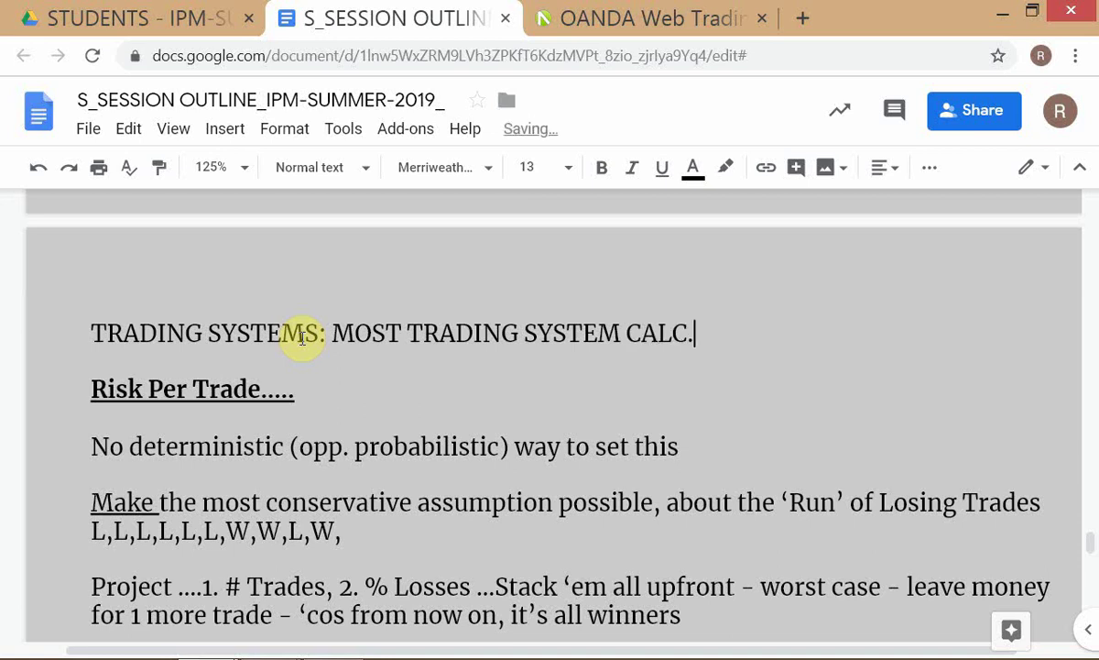
# - Continue the heading line with RELATE TO SOME DEFINED PERIOD EG
pyautogui.write('REA')
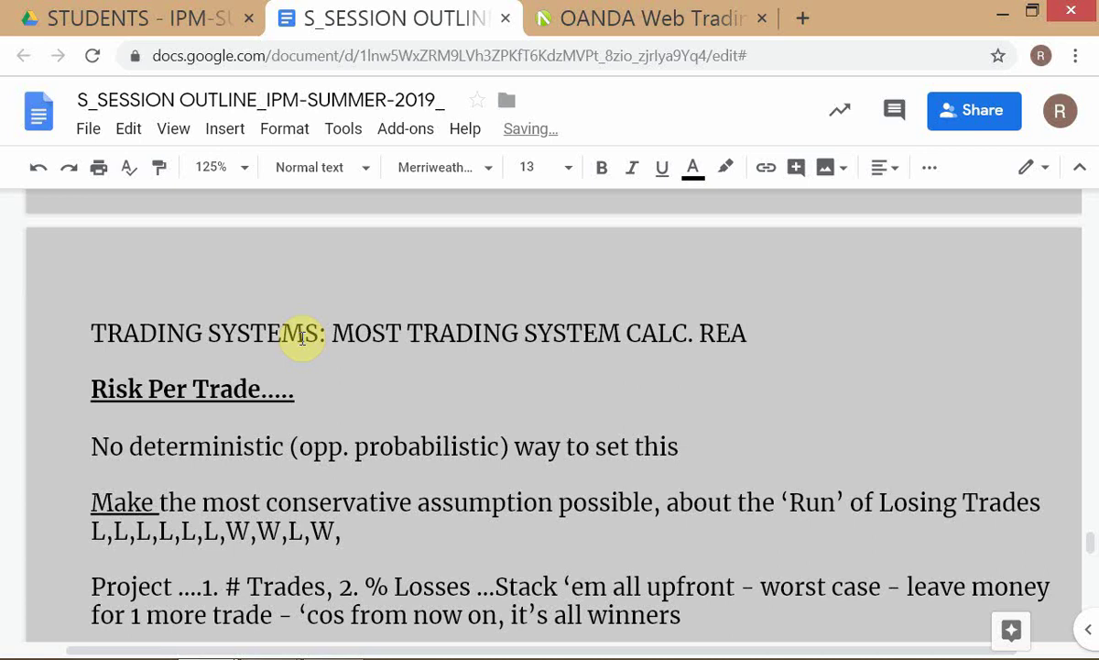
pyautogui.press('BackSpace')
pyautogui.write('LATE T')
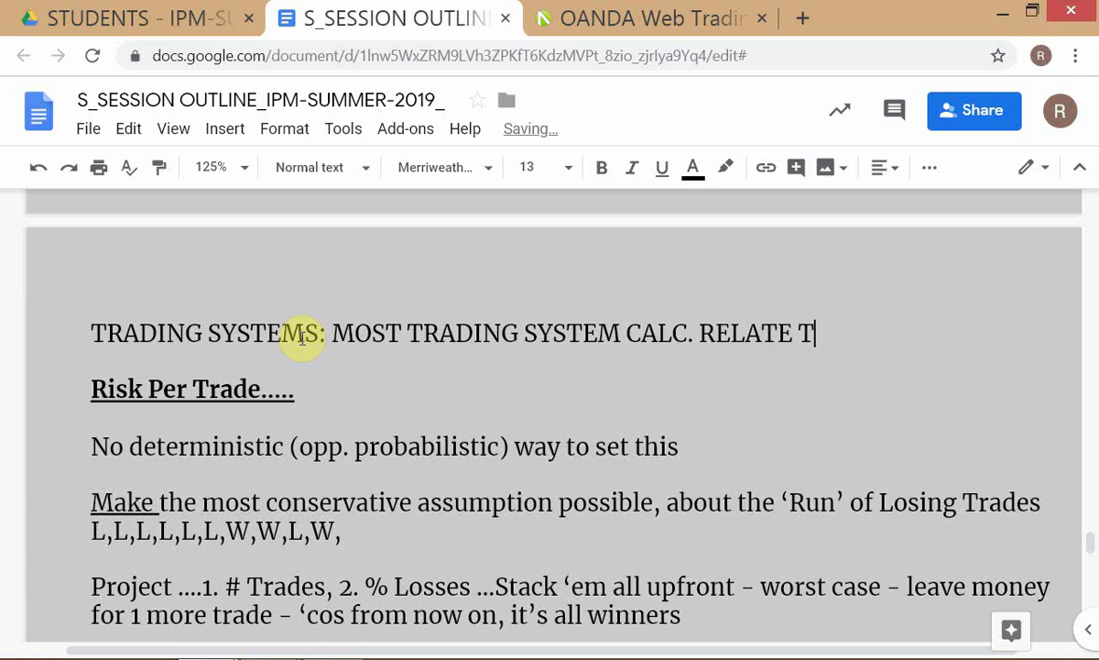
pyautogui.write('O SOME DE')
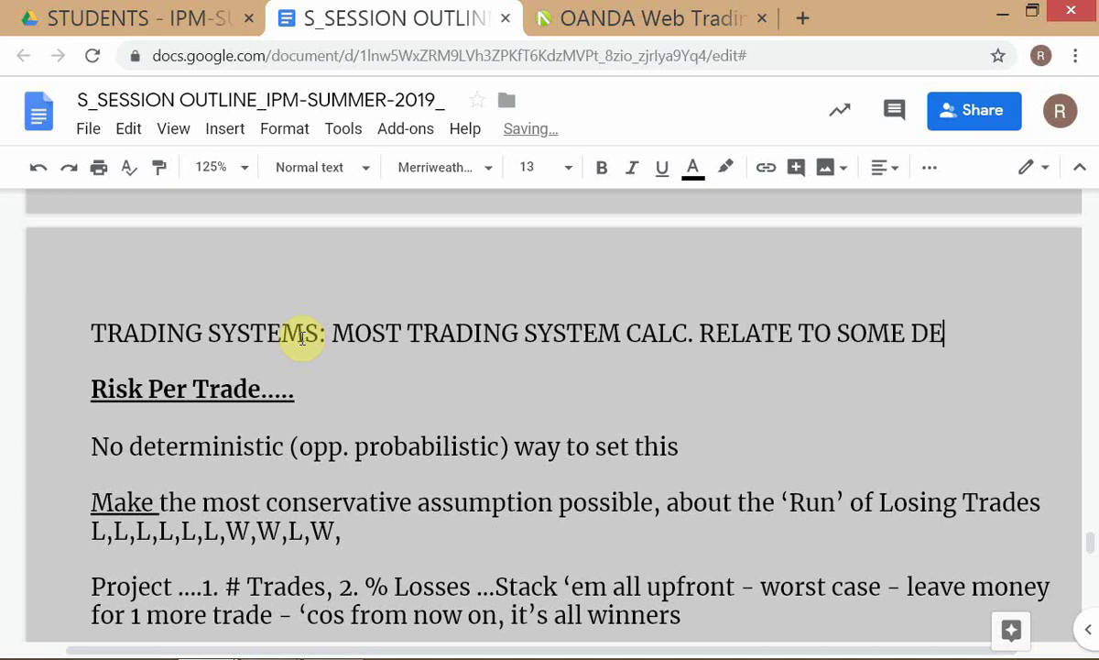
pyautogui.write('FINED ')
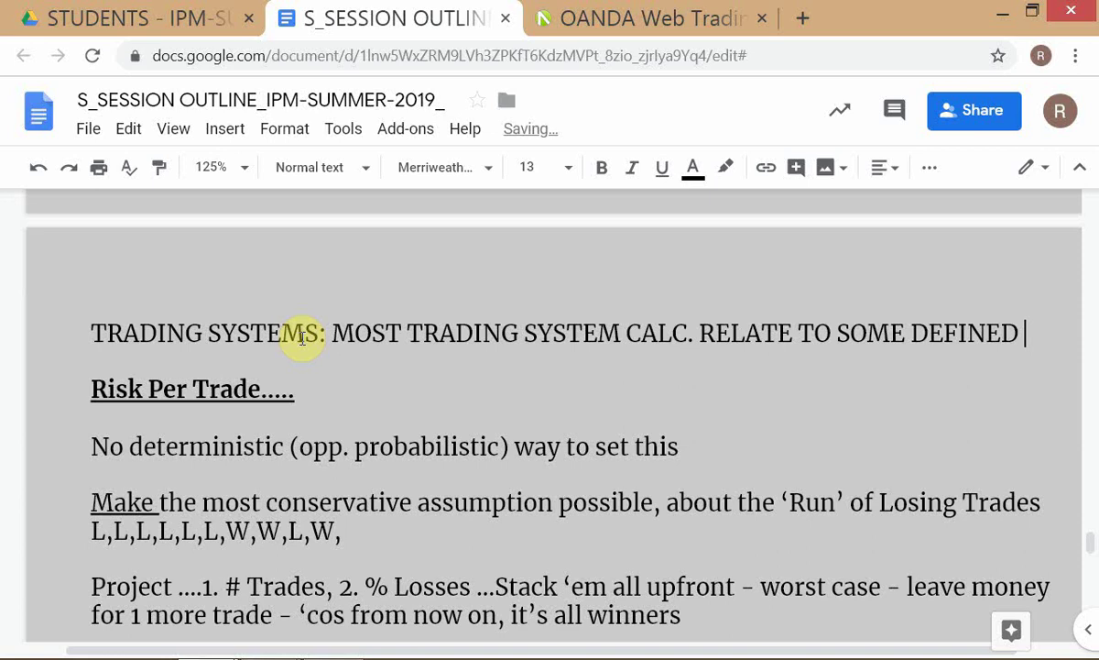
pyautogui.write('PERIOD EG ')
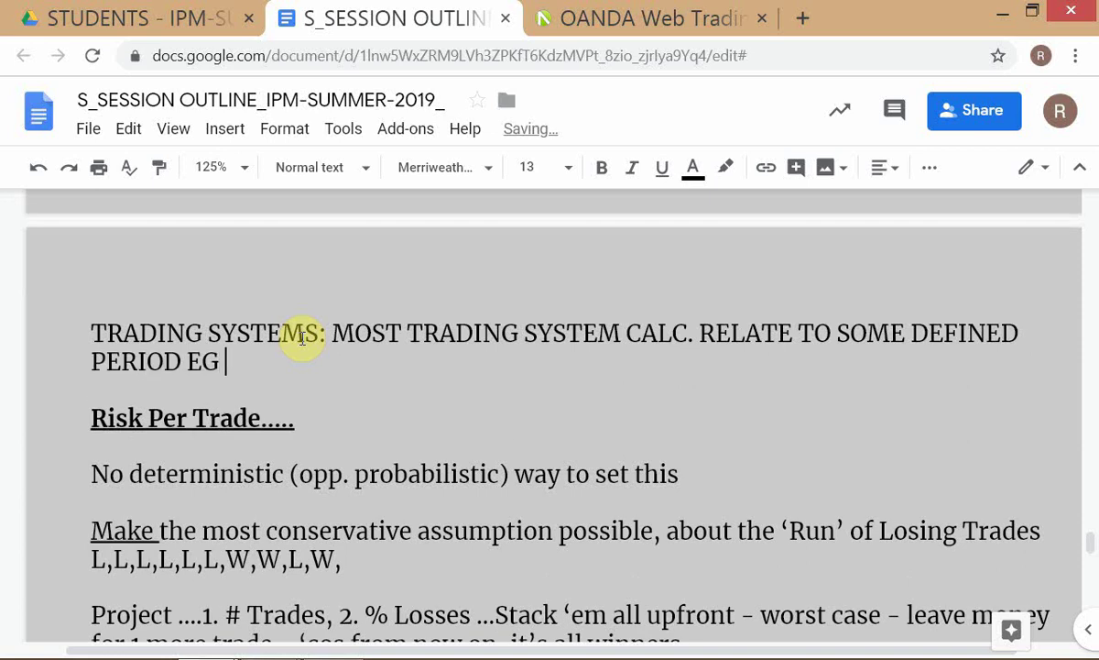
# - Finish the heading line with 1 YR, 1 QTR ETC, separating the two periods with a comma
pyautogui.write('1 YR ')
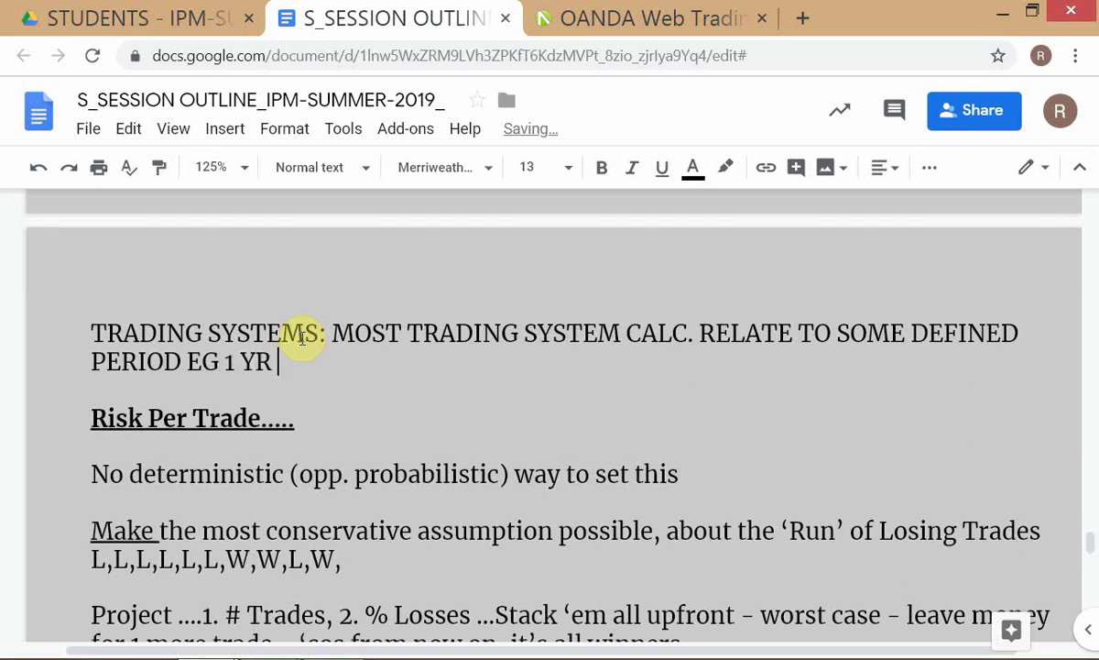
pyautogui.write('1 QT')
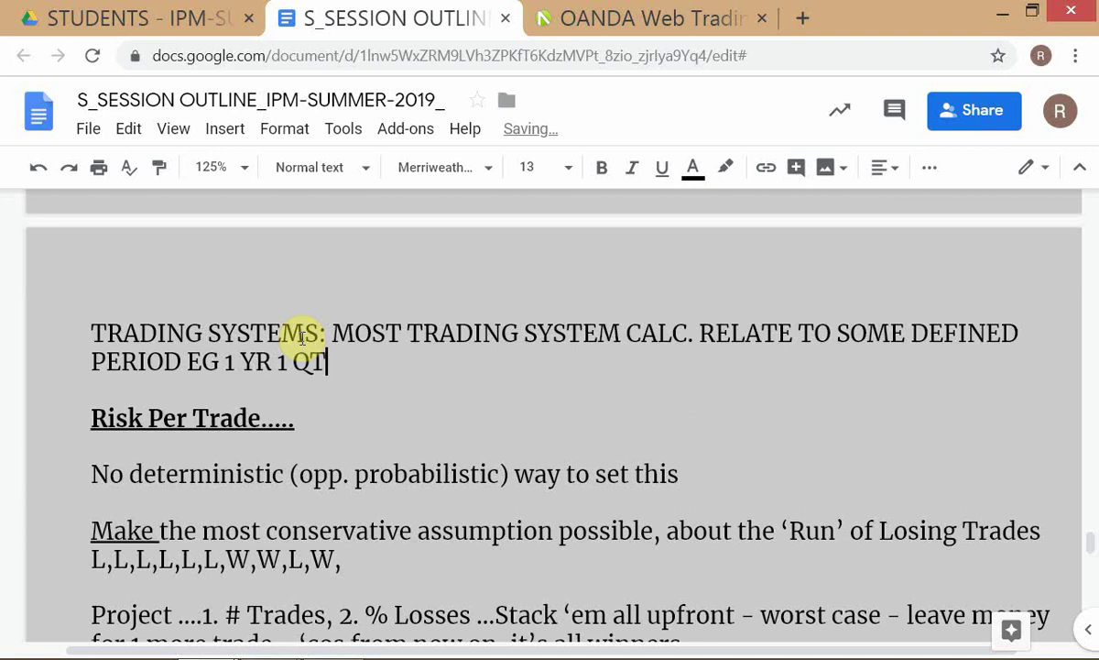
pyautogui.write('R ETC')
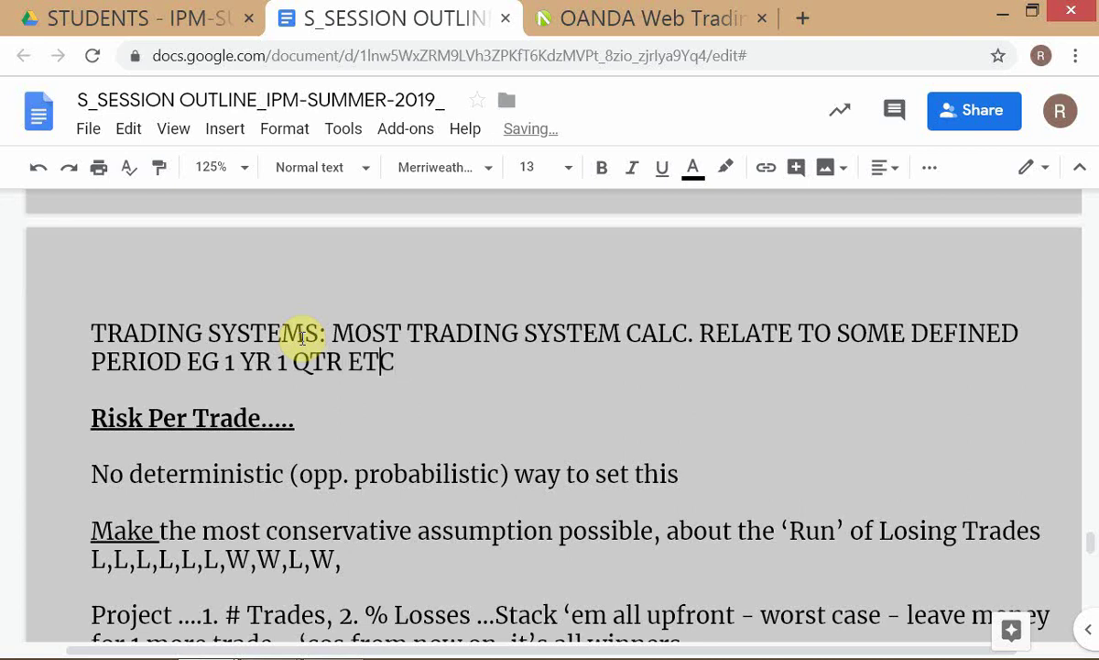
pyautogui.press('Left')
pyautogui.press('Left')
pyautogui.press('Left')
pyautogui.press('Left')
pyautogui.press('Left')
pyautogui.press('Left')
pyautogui.press('Left')
pyautogui.press('Left')
pyautogui.press('Left')
pyautogui.press('Left')
pyautogui.write(',')
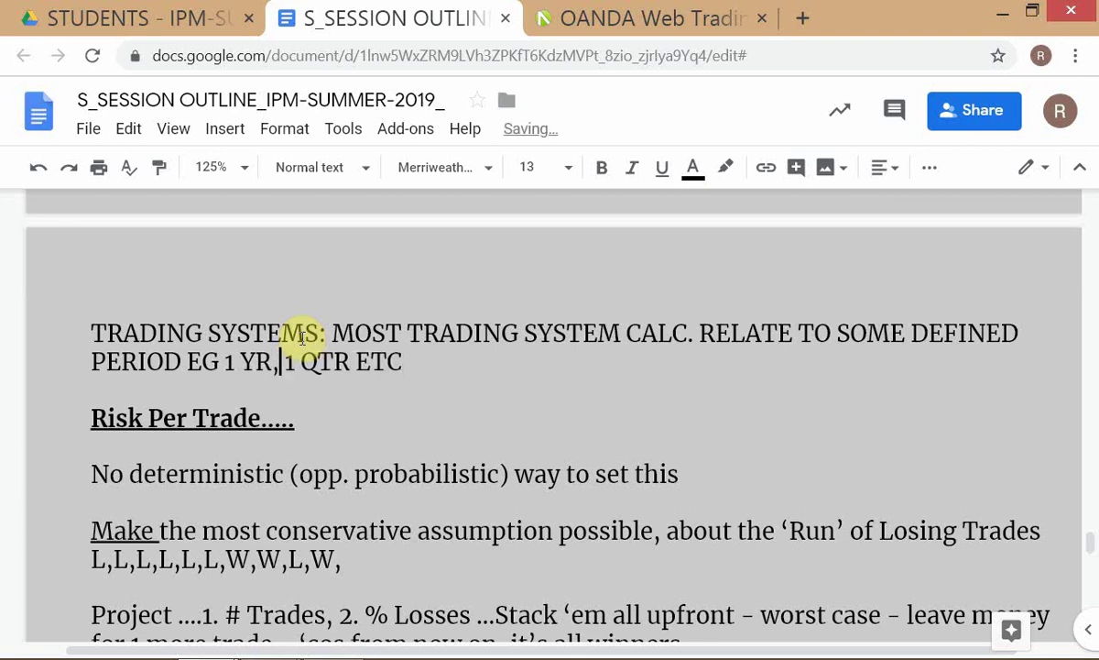
pyautogui.press('Down')
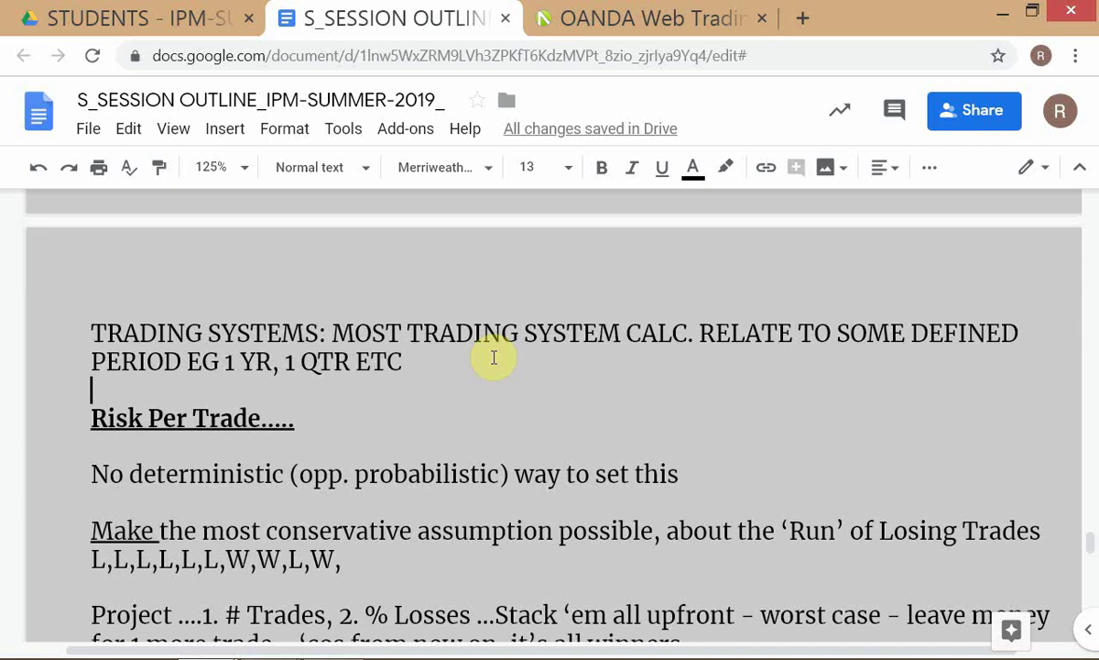
# - Switch to the IPM - JUL'19_CALC spreadsheet, enter 1 Year in F1 beside the System 'Edge' heading, and remove its underline
pyautogui.hotkey('alt', 'Tab')
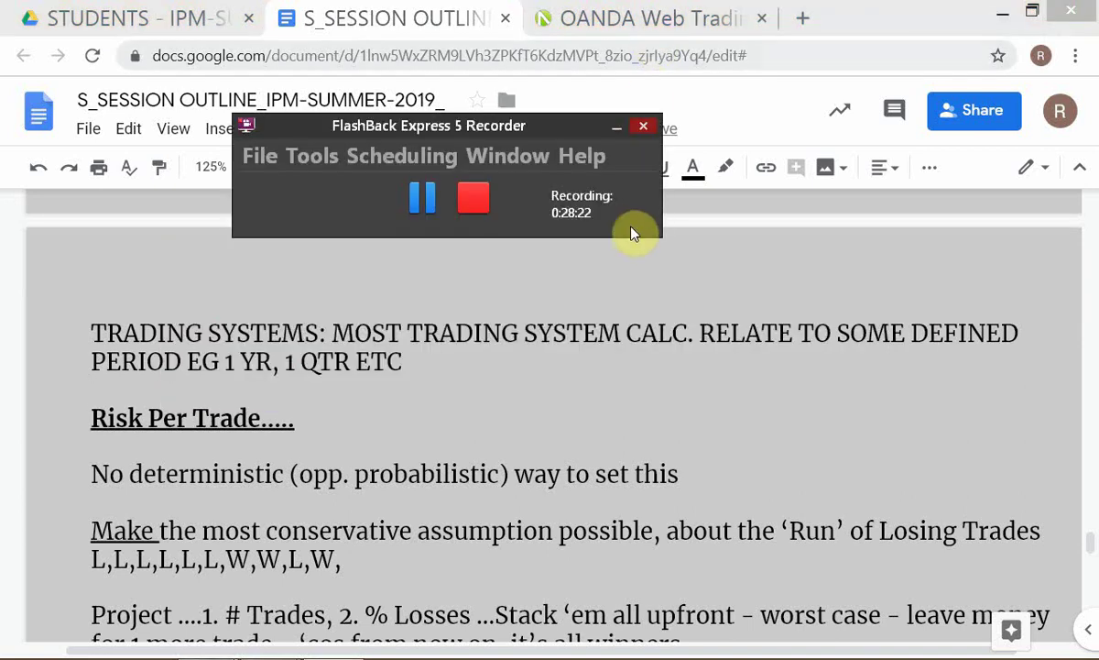
pyautogui.hotkey('alt', 'Tab')
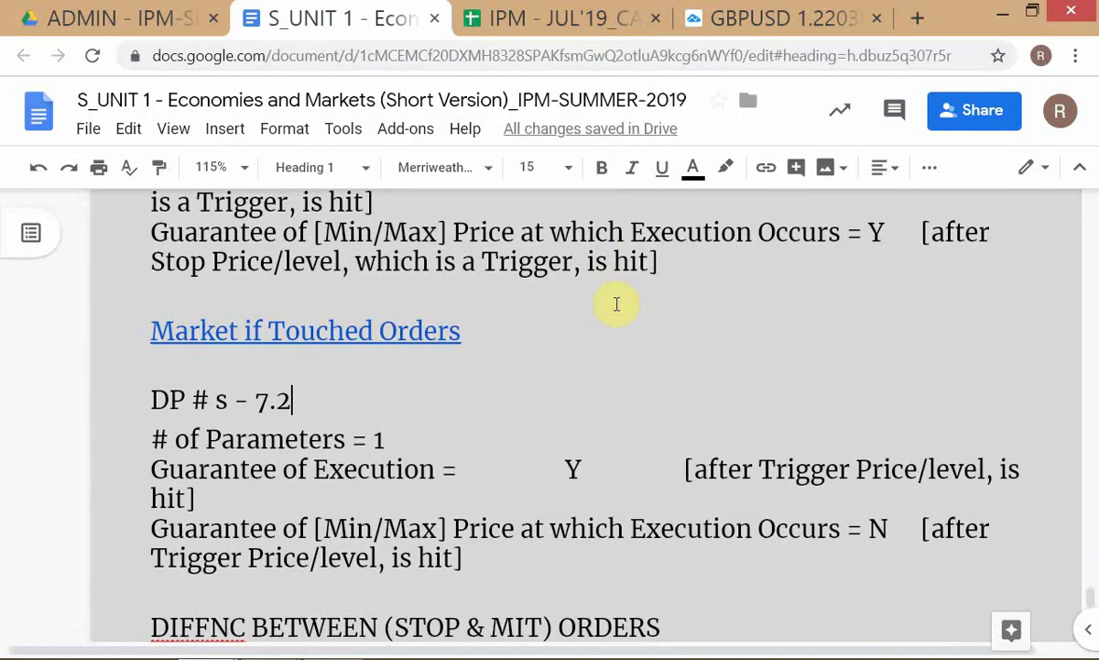
pyautogui.click(550, 20)
pyautogui.click(600, 367)
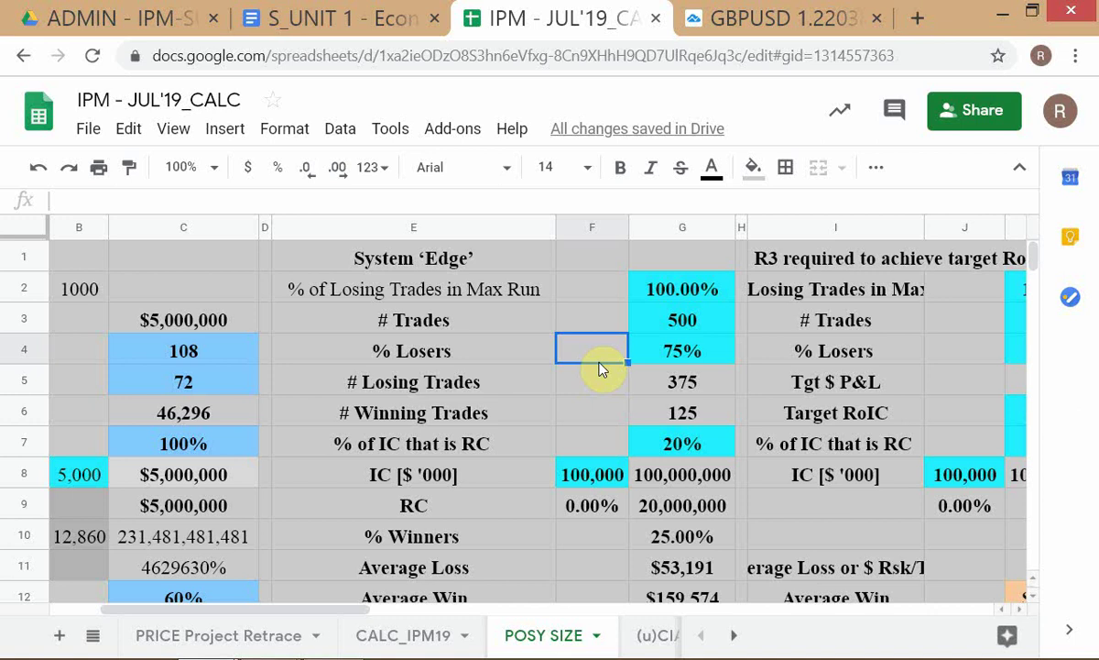
pyautogui.click(605, 256)
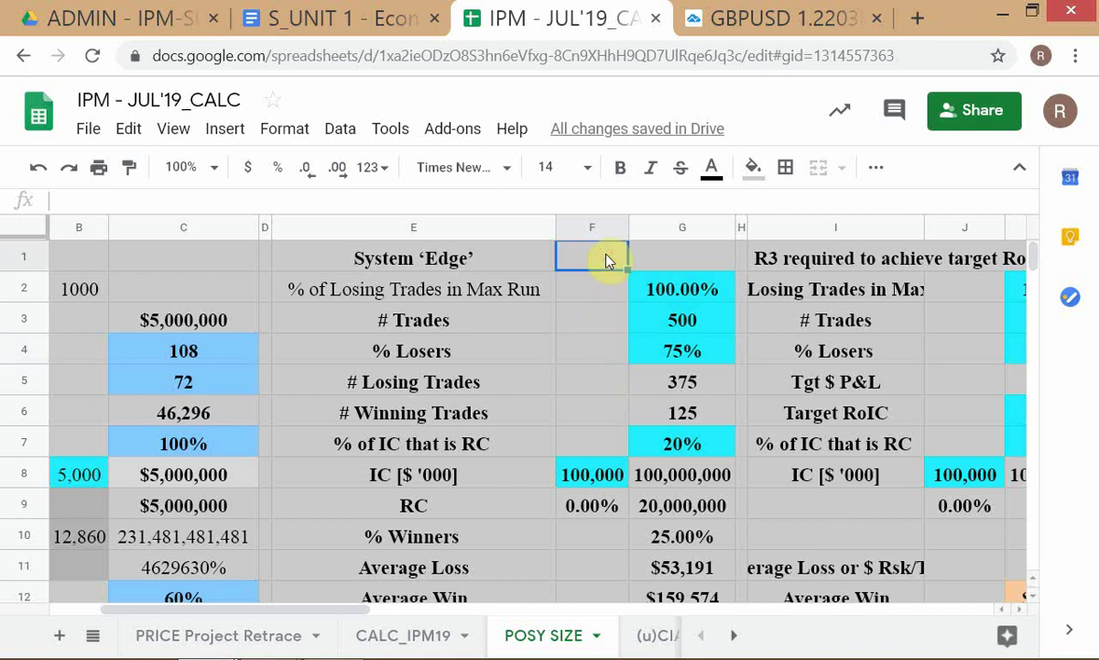
pyautogui.write('1 Y')
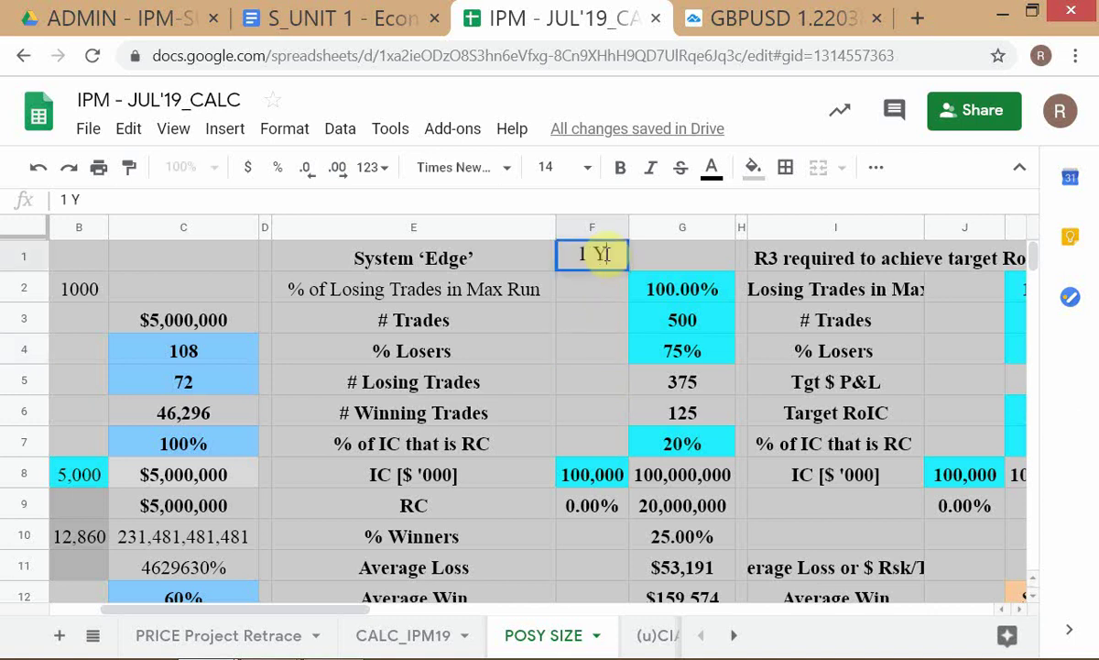
pyautogui.write('ear')
pyautogui.press('Return')
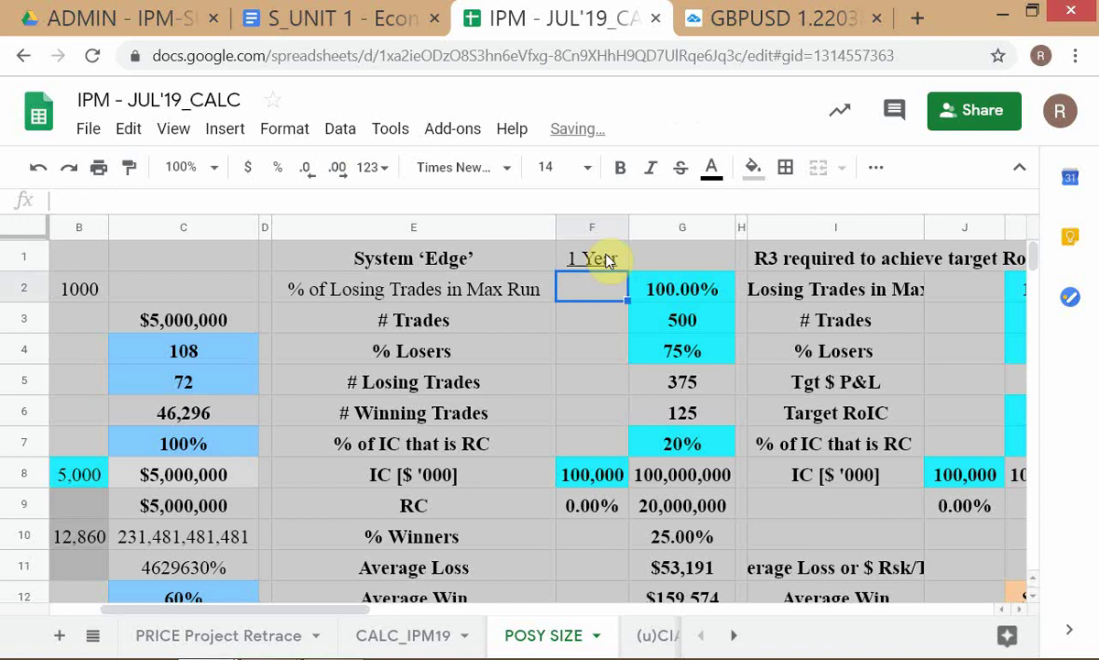
pyautogui.click(609, 259)
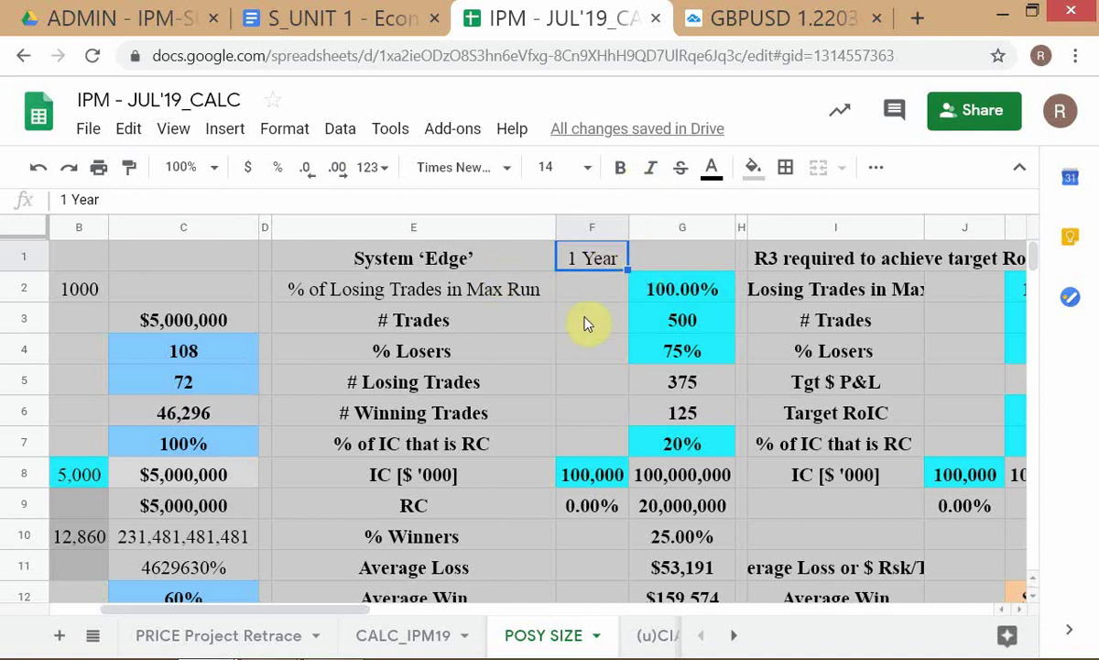
# - Switch from the spreadsheet to the session outline and add the line (Ex-ante ) above the Risk Per Trade heading
pyautogui.click(673, 328)
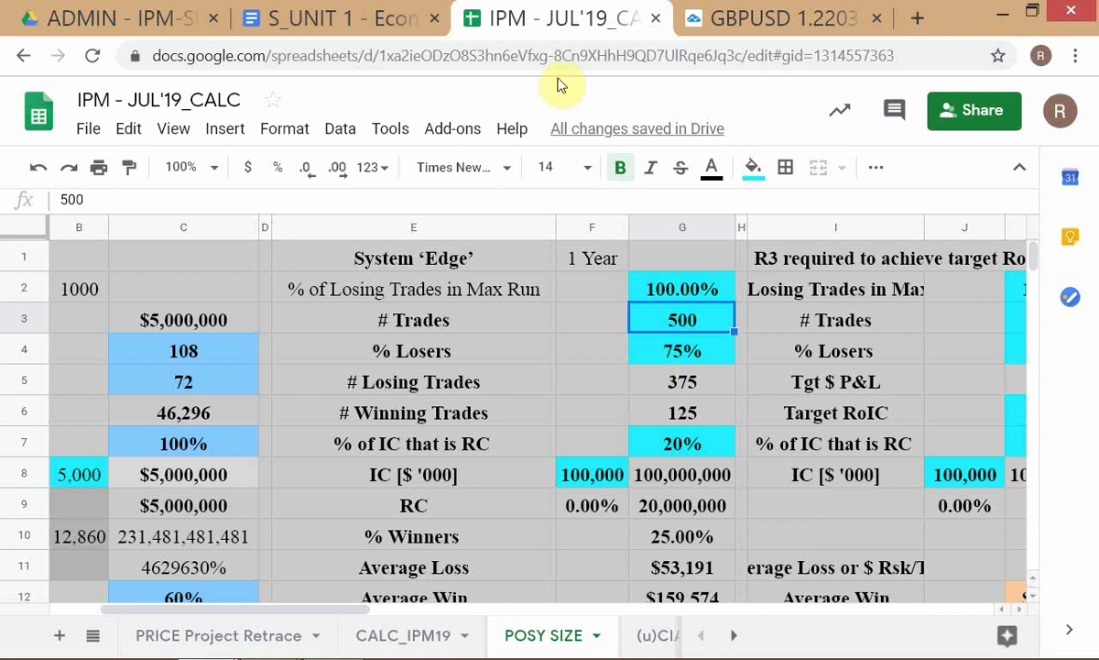
pyautogui.hotkey('alt', 'Tab')
pyautogui.hotkey('alt', 'Tab')
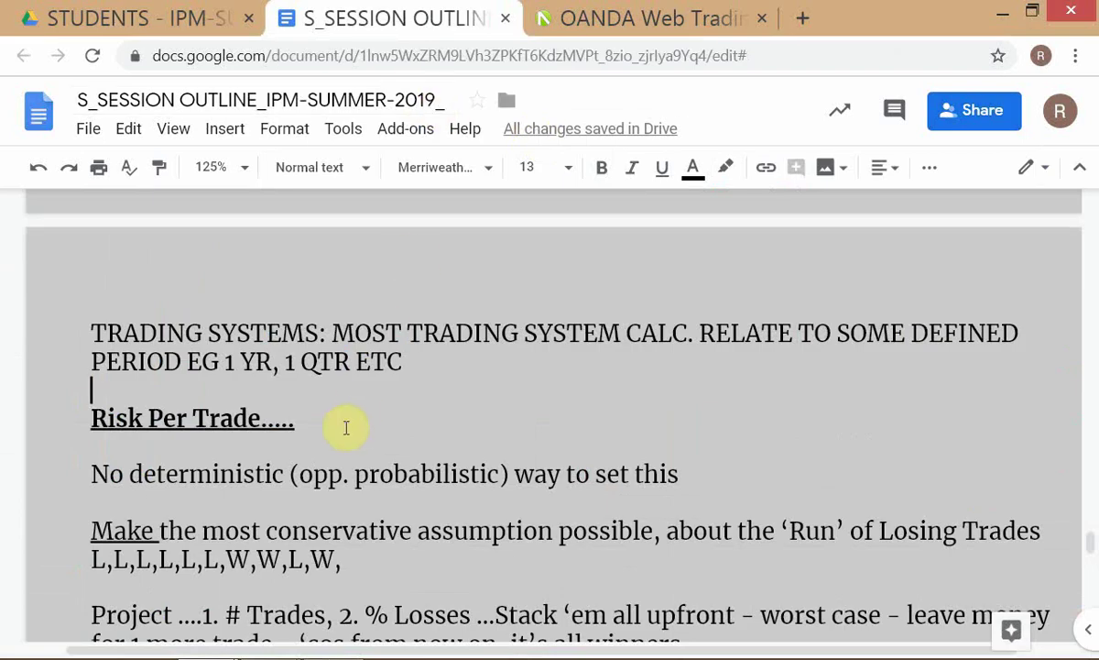
pyautogui.write('ex-')
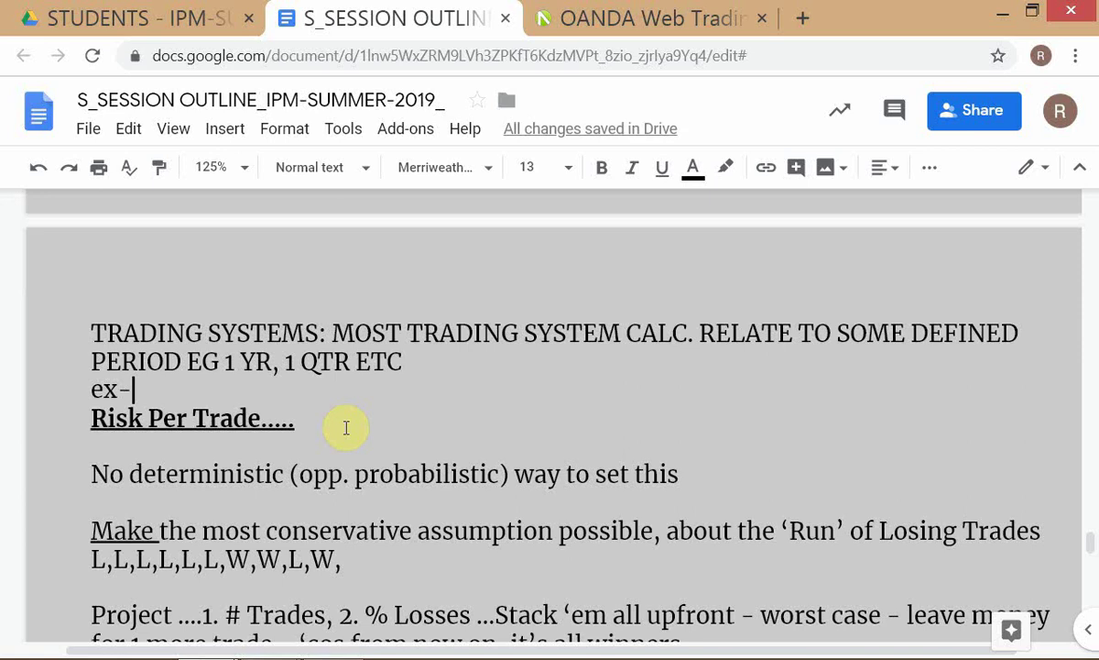
pyautogui.write('ante ')
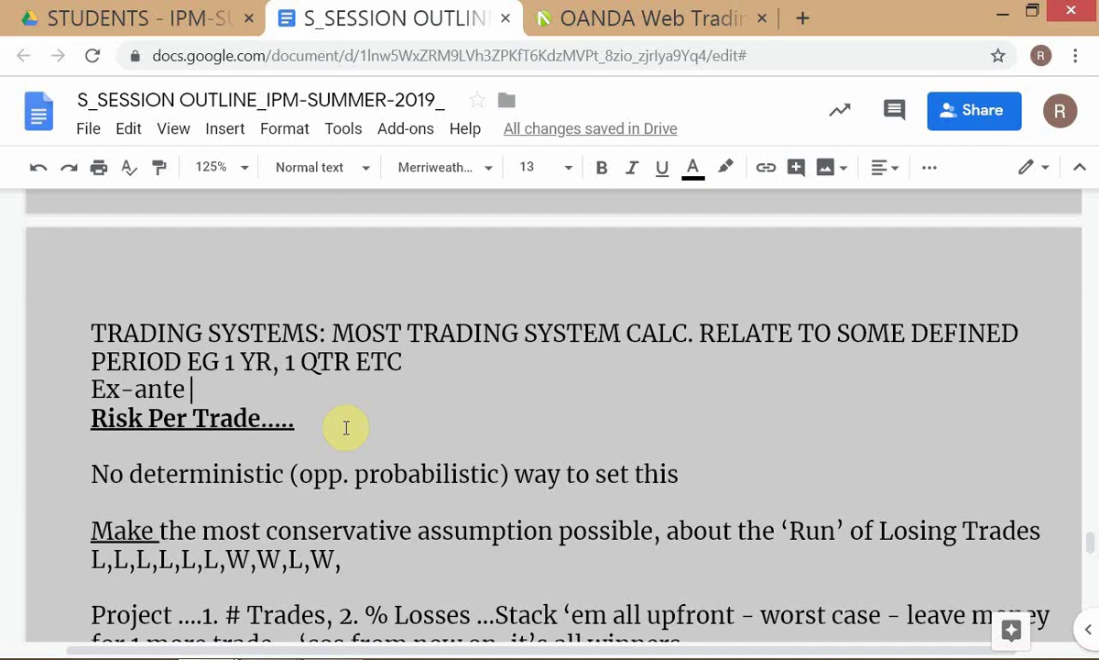
pyautogui.write(')')
pyautogui.press('Home')
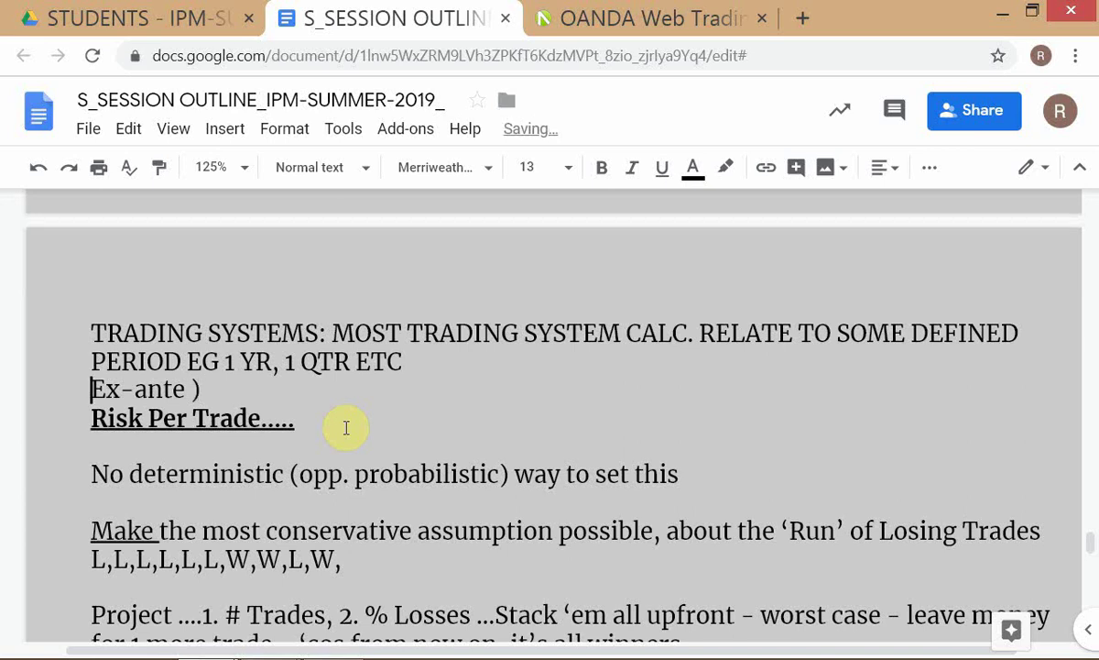
pyautogui.write('(')
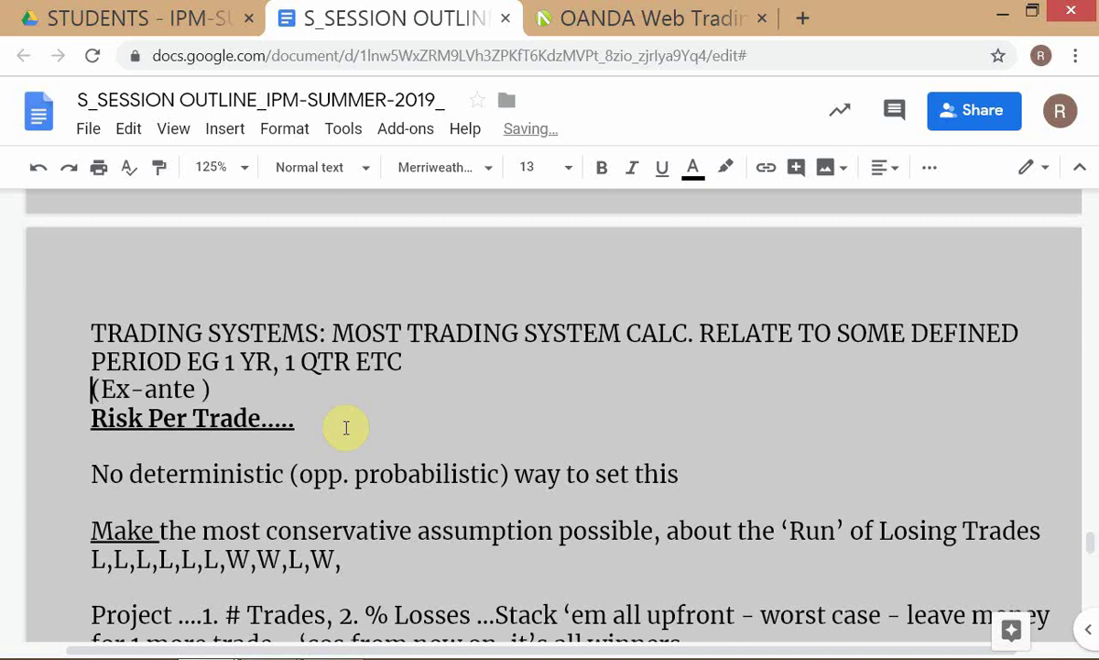
# - Search the session outline for other occurrences of the word ante
pyautogui.press('Down')
pyautogui.press('Down')
pyautogui.press('Down')
pyautogui.press('Down')
pyautogui.press('Down')
pyautogui.press('Down')
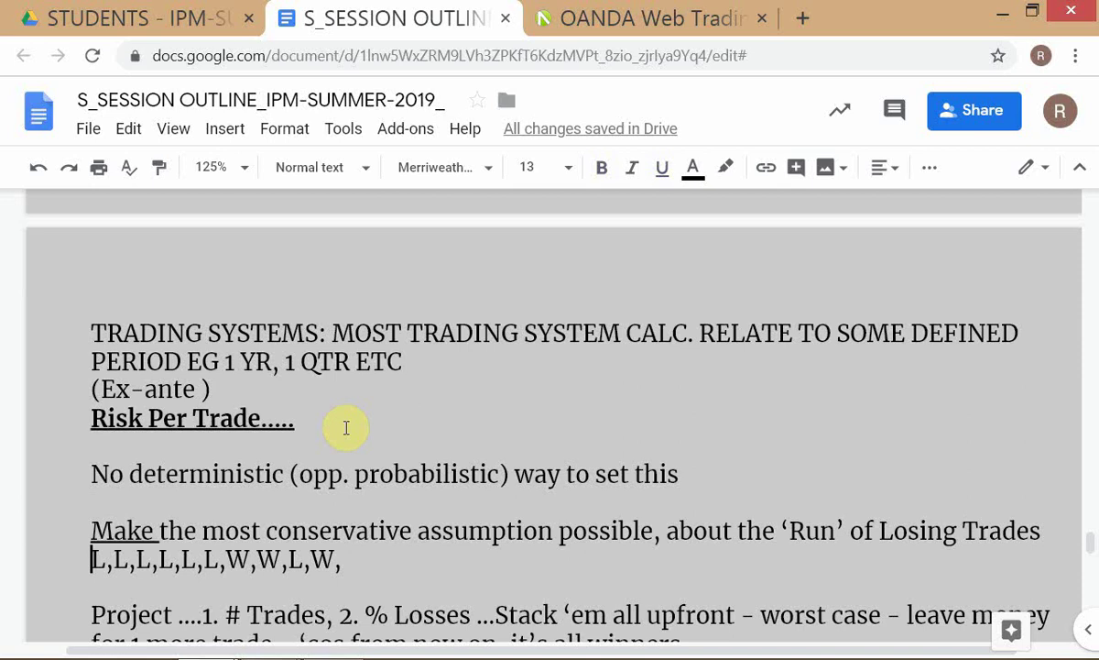
pyautogui.press('Up')
pyautogui.press('Up')
pyautogui.press('Up')
pyautogui.press('Up')
pyautogui.press('Up')
pyautogui.press('Up')
pyautogui.press('Right')
pyautogui.press('Right')
pyautogui.press('Left')
pyautogui.press('Right')
pyautogui.press('Right')
pyautogui.press('Right')
pyautogui.press('Right')
pyautogui.press('Left')
pyautogui.hotkey('shift', 'Right')
pyautogui.hotkey('shift', 'Right')
pyautogui.hotkey('shift', 'Right')
pyautogui.hotkey('shift', 'Right')
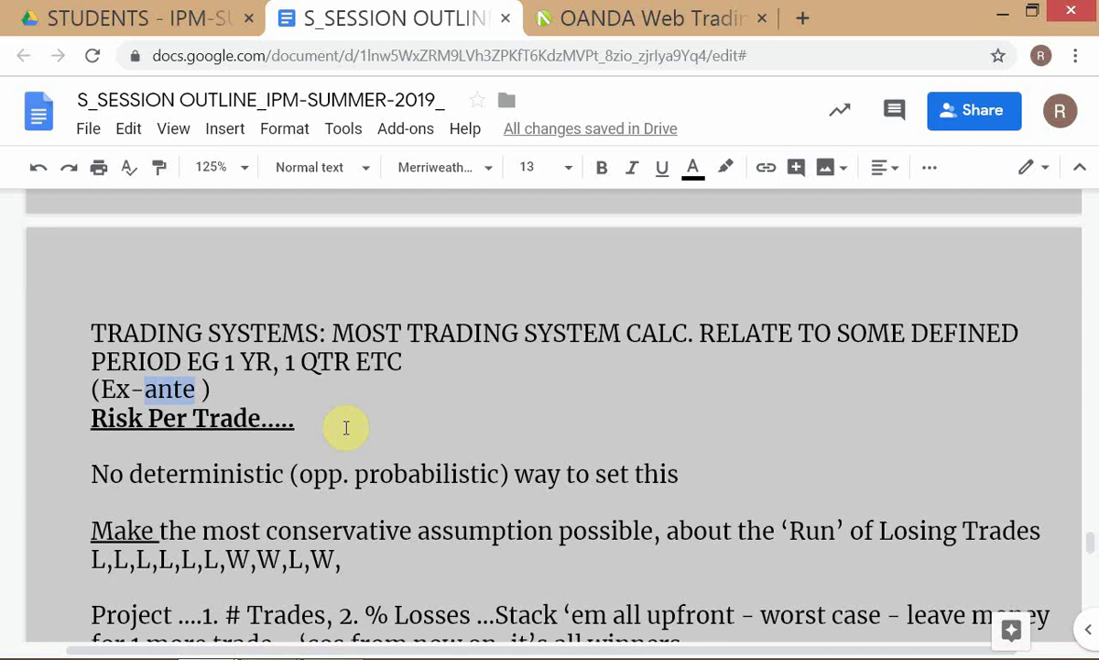
pyautogui.hotkey('ctrl', 'f')
pyautogui.write('ante')
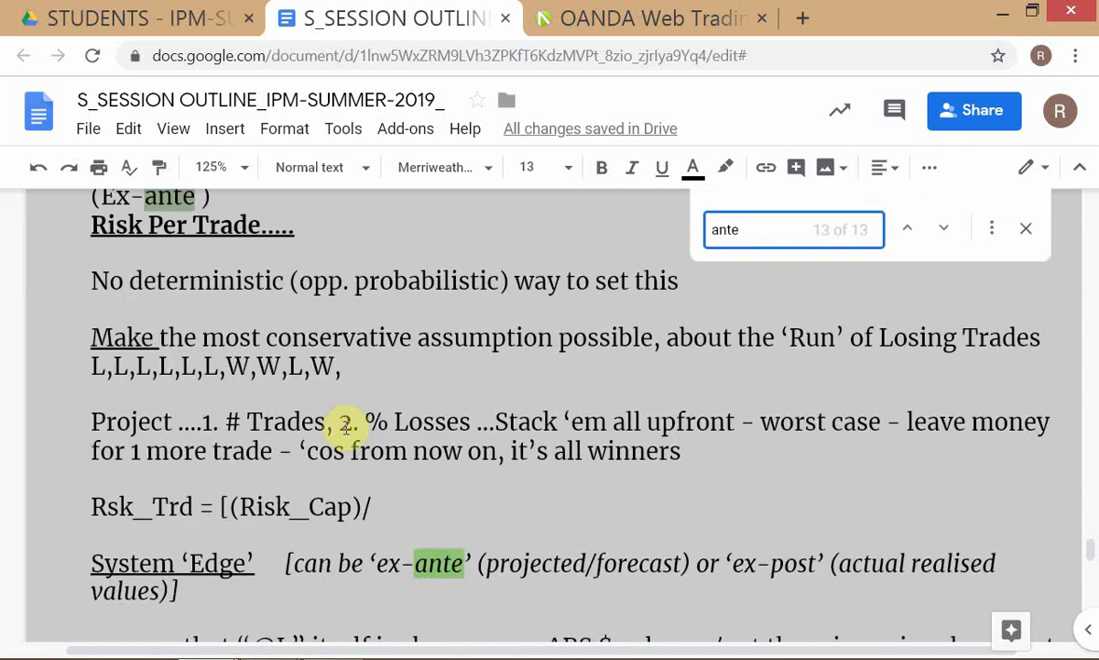
pyautogui.press('Escape')
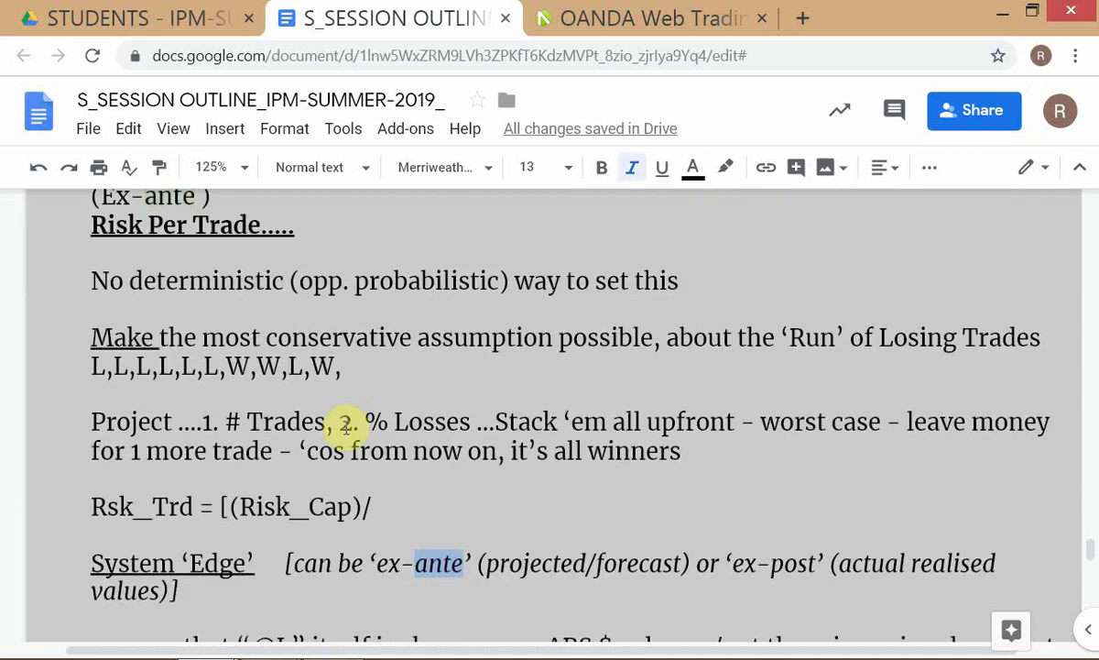
# - Delete the (Ex-ante ) line above the Risk Per Trade heading and leave a blank line in its place
pyautogui.press('Up')
pyautogui.press('Up')
pyautogui.press('Up')
pyautogui.press('Up')
pyautogui.press('Up')
pyautogui.press('Up')
pyautogui.press('Up')
pyautogui.press('Up')
pyautogui.press('Up')
pyautogui.press('Up')
pyautogui.press('Up')
pyautogui.press('Up')
pyautogui.press('Up')
pyautogui.press('Up')
pyautogui.press('Up')
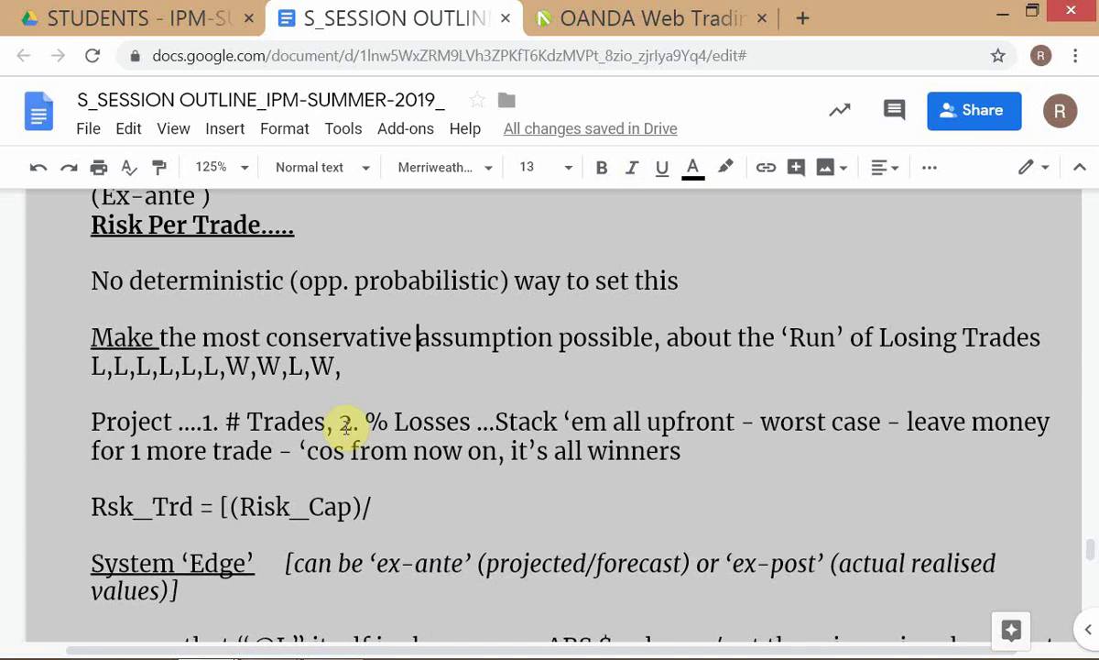
pyautogui.press('Up')
pyautogui.press('Down')
pyautogui.press('Down')
pyautogui.press('Down')
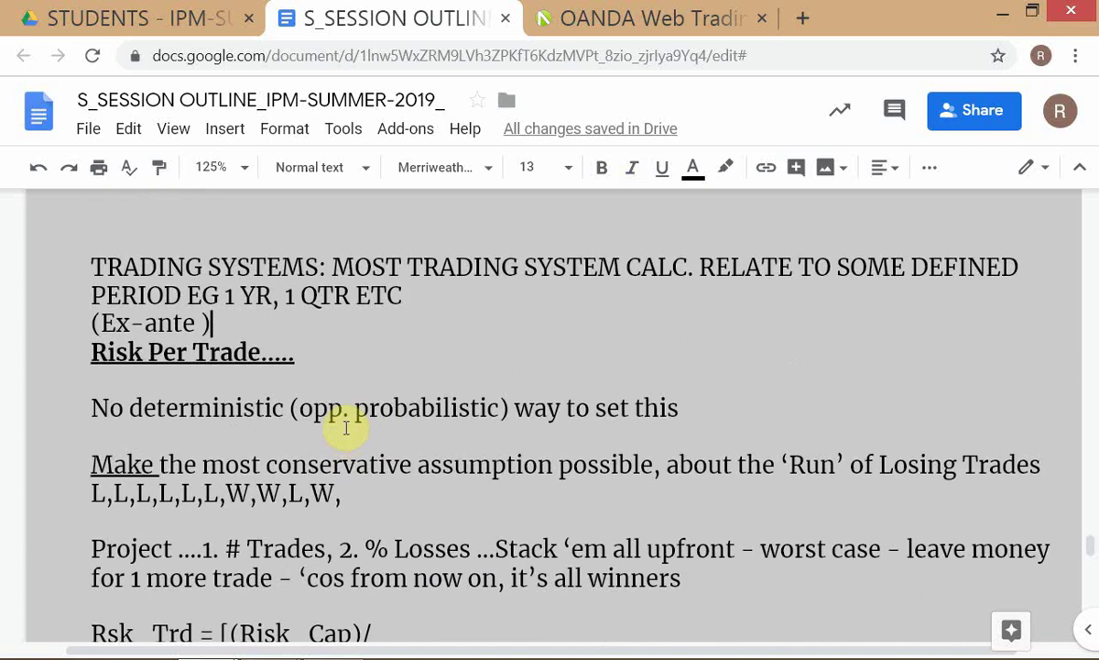
pyautogui.press('Home')
pyautogui.hotkey('shift', 'End')
pyautogui.press('Delete')
pyautogui.press('Delete')
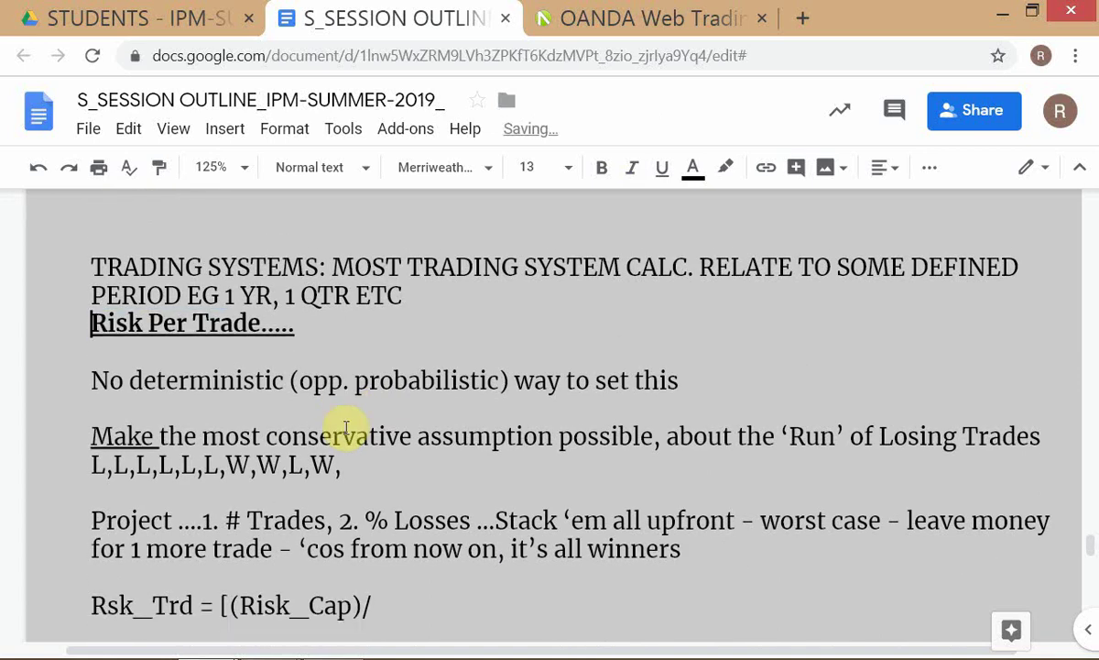
pyautogui.press('Return')
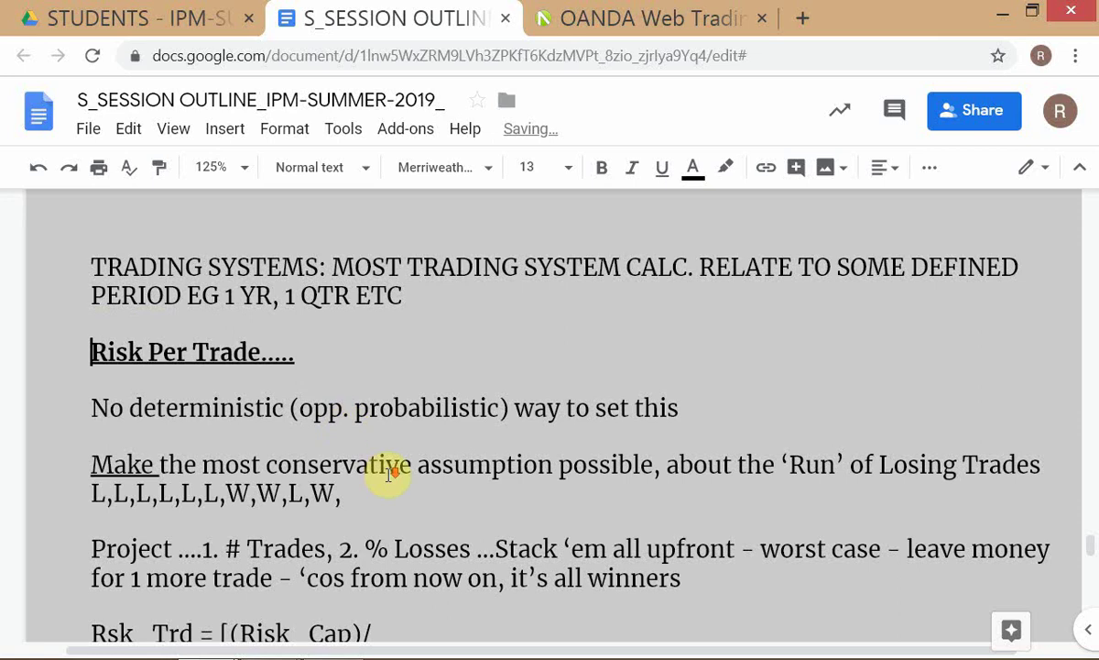
# - Review the System 'Edge' note on ex-ante and ex-post values in the outline
pyautogui.scroll(-3, 388, 466)
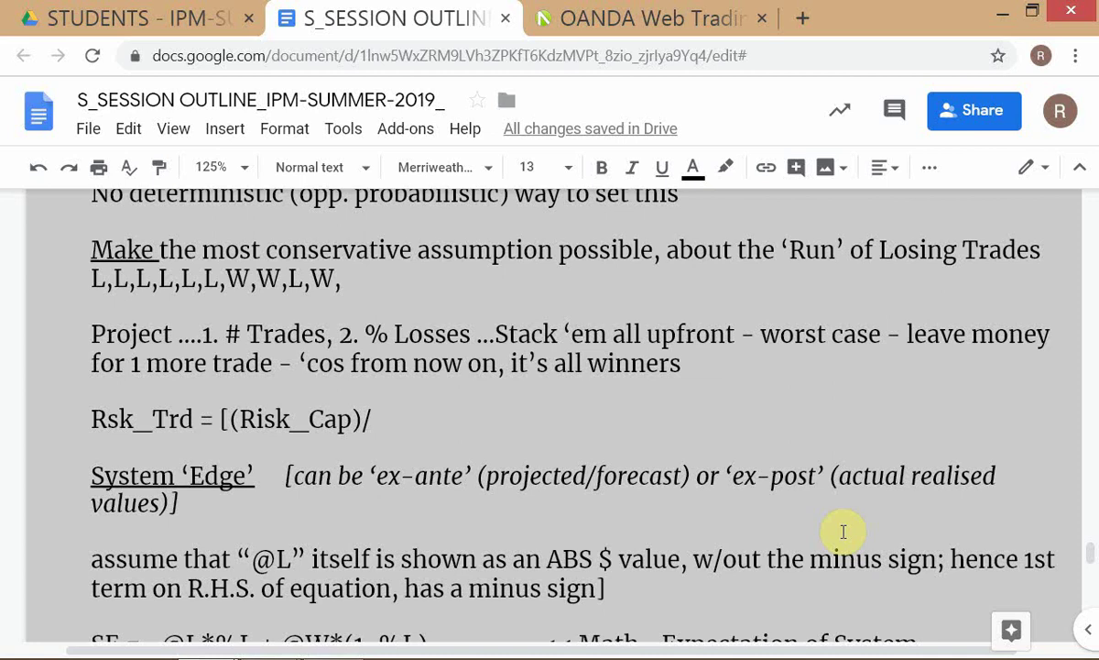
pyautogui.scroll(3, 321, 566)
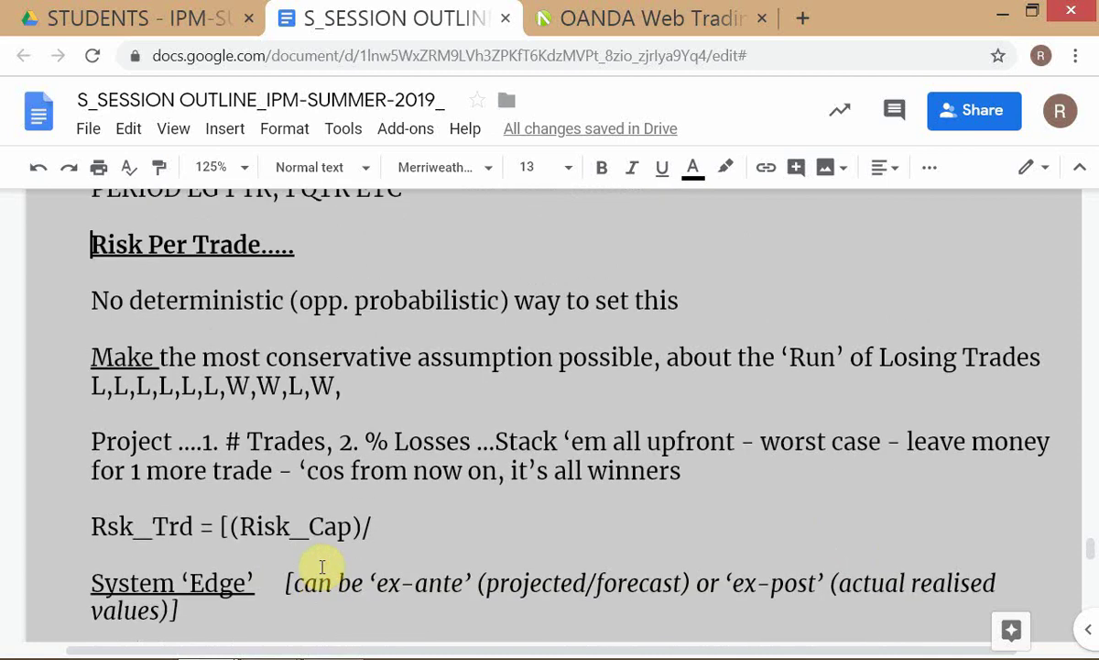
pyautogui.scroll(2, 321, 566)
# - Switch to the IPM - JUL'19_CALC spreadsheet and examine the % Losers input and the # Losing Trades formula under System 'Edge'
pyautogui.hotkey('alt', 'Tab')
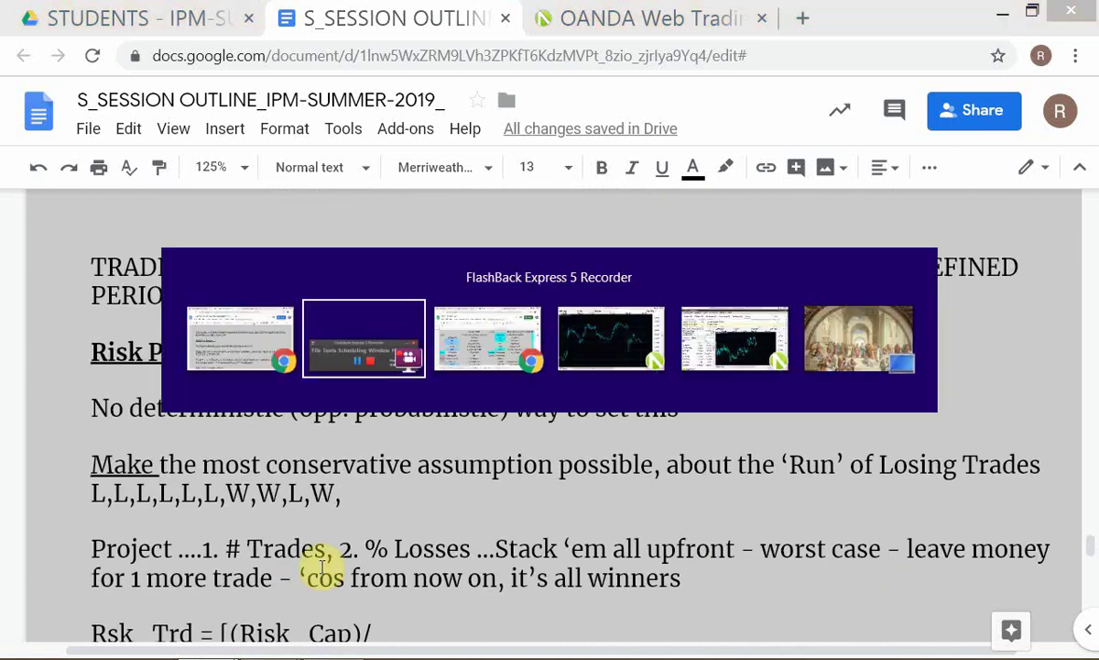
pyautogui.hotkey('alt', 'Tab')
pyautogui.hotkey('alt', 'Tab')
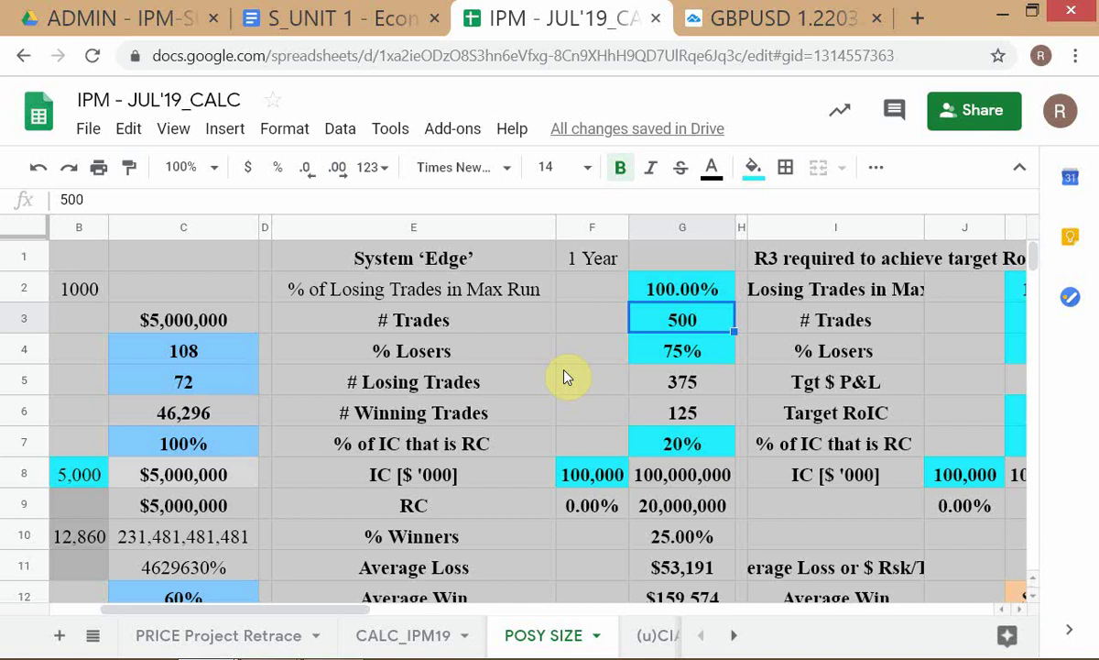
pyautogui.click(730, 362)
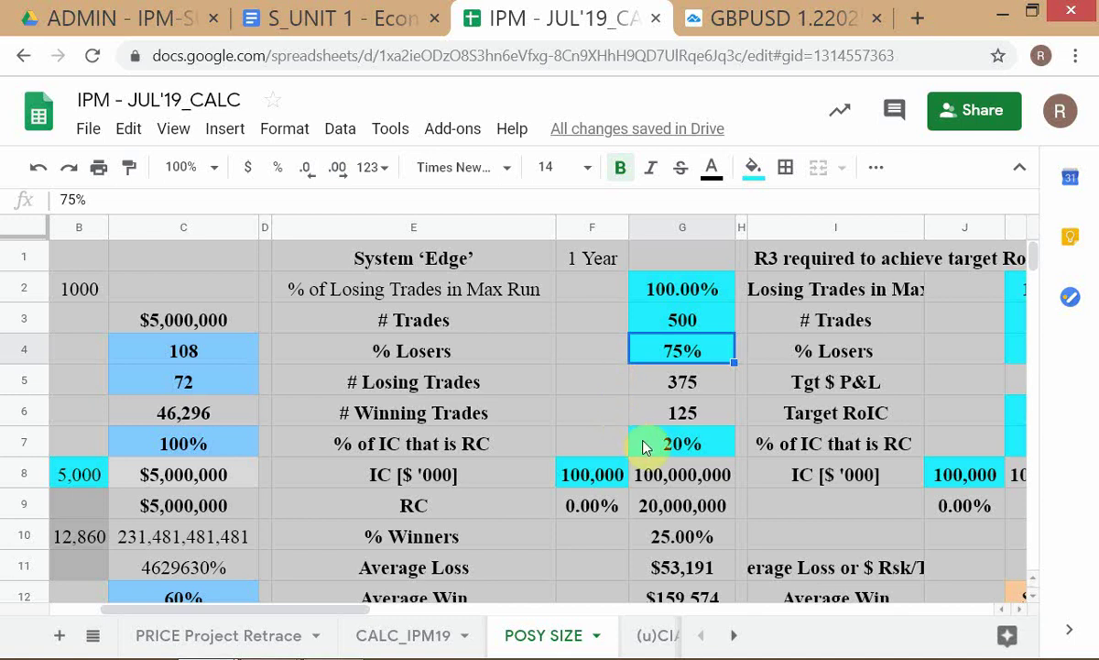
pyautogui.click(659, 392)
pyautogui.doubleClick(658, 391)
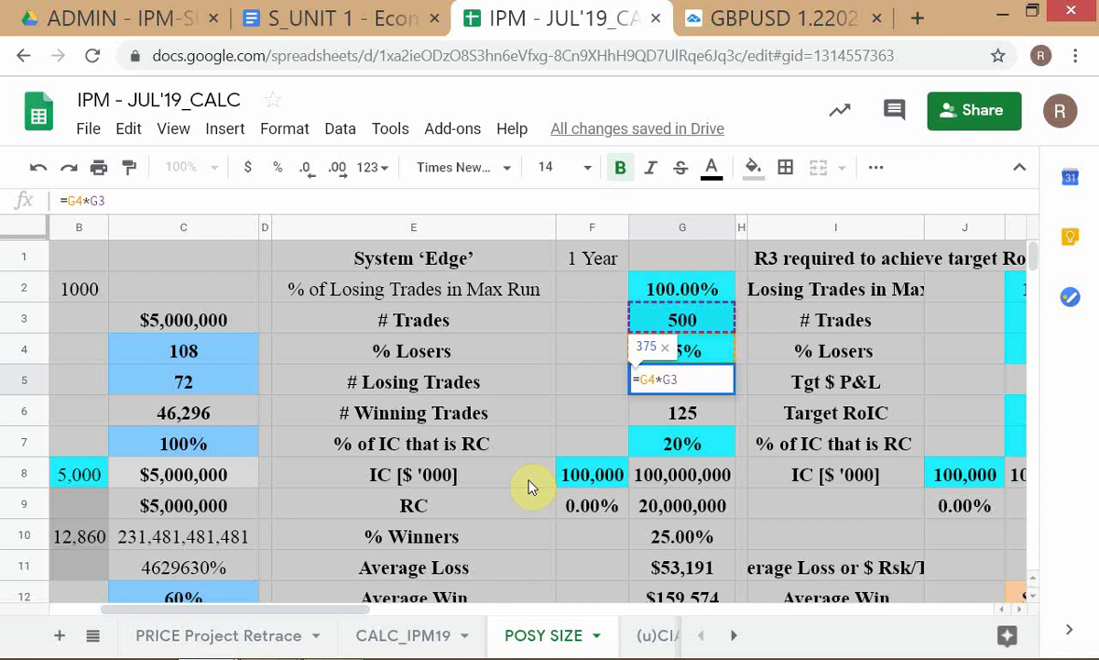
pyautogui.press('Return')
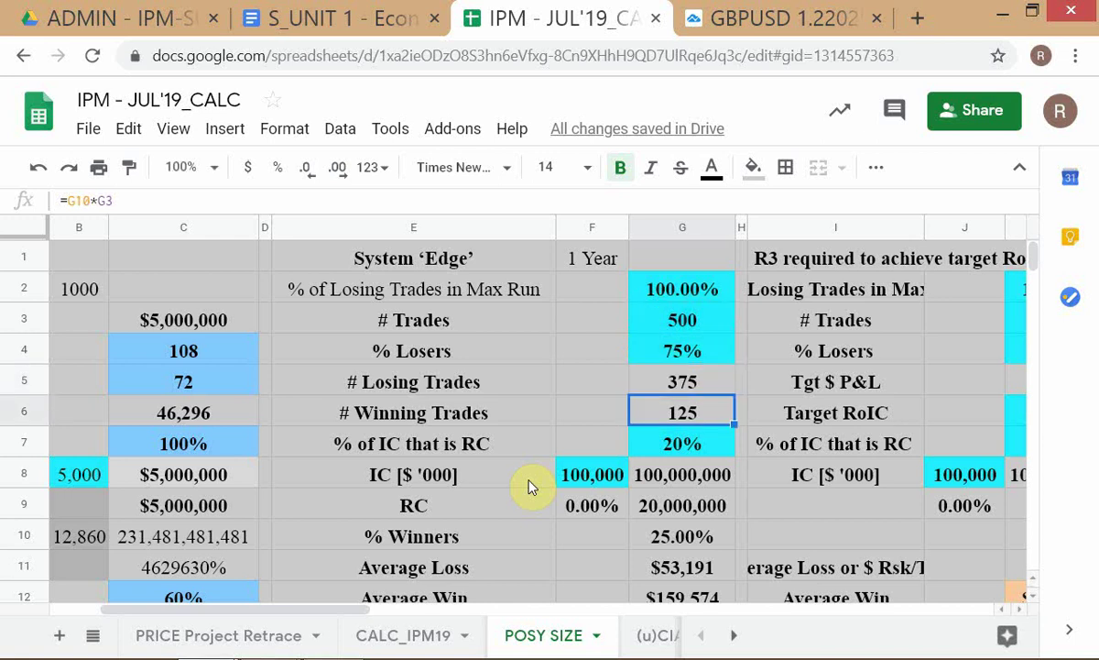
pyautogui.press('Up')
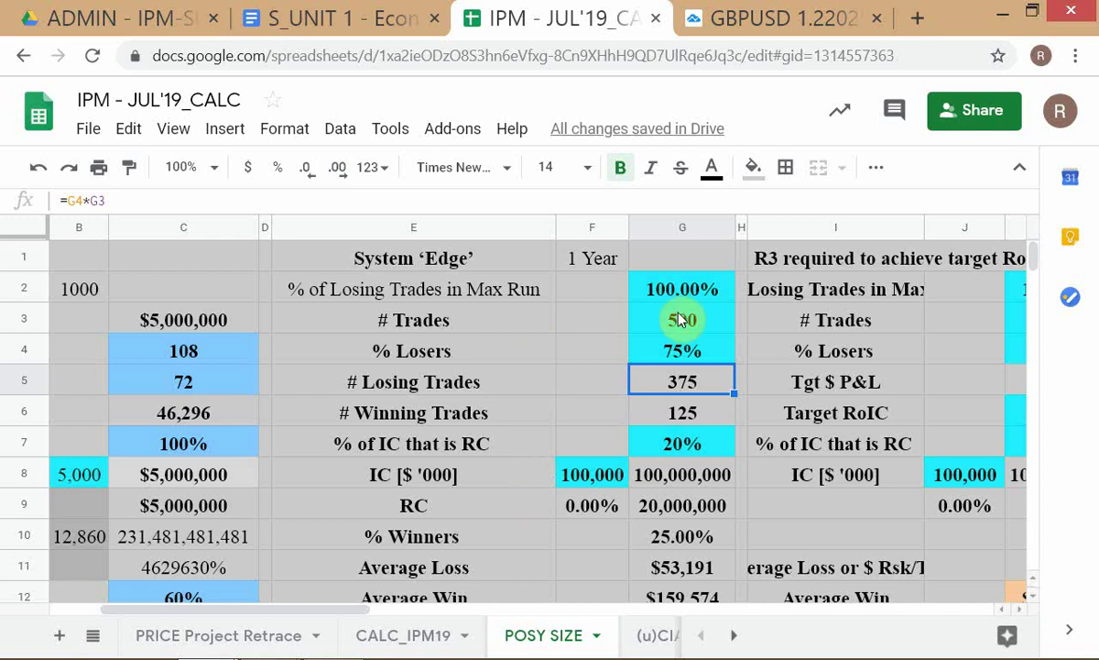
# - Examine the % of Losing Trades in Max Run input in relation to the # Losing Trades row
pyautogui.click(707, 295)
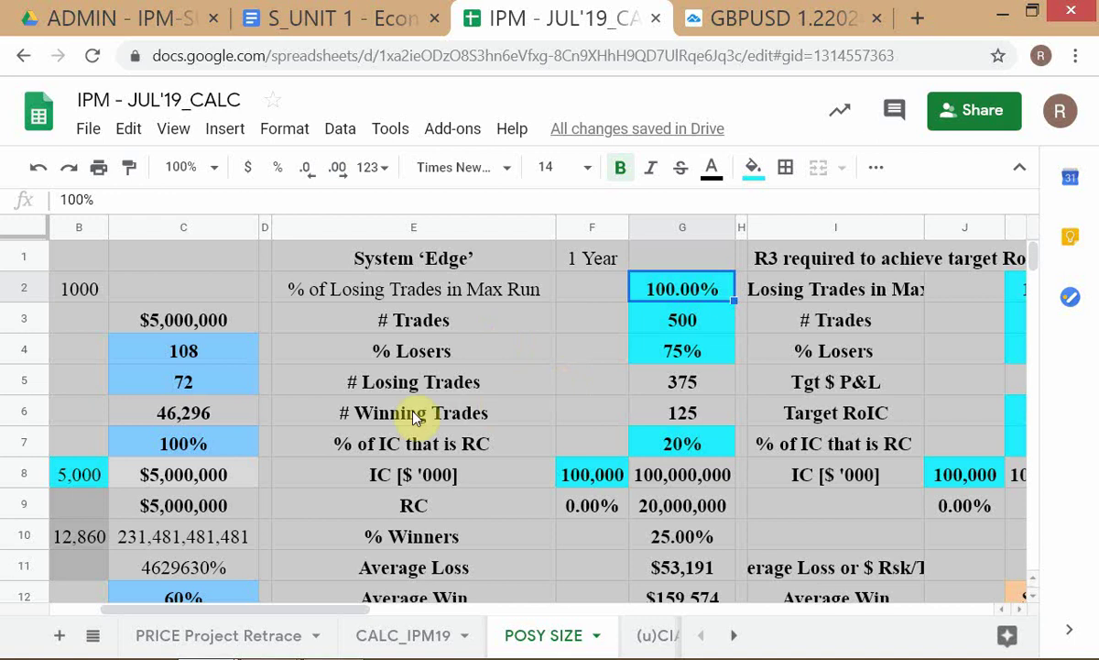
pyautogui.click(346, 394)
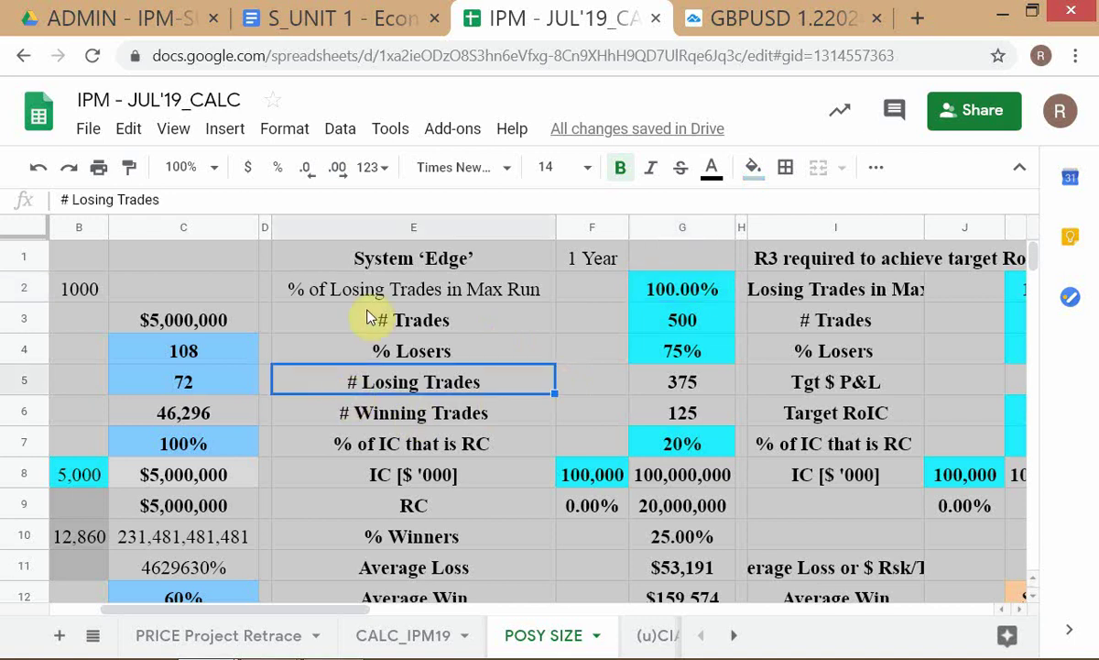
pyautogui.click(683, 295)
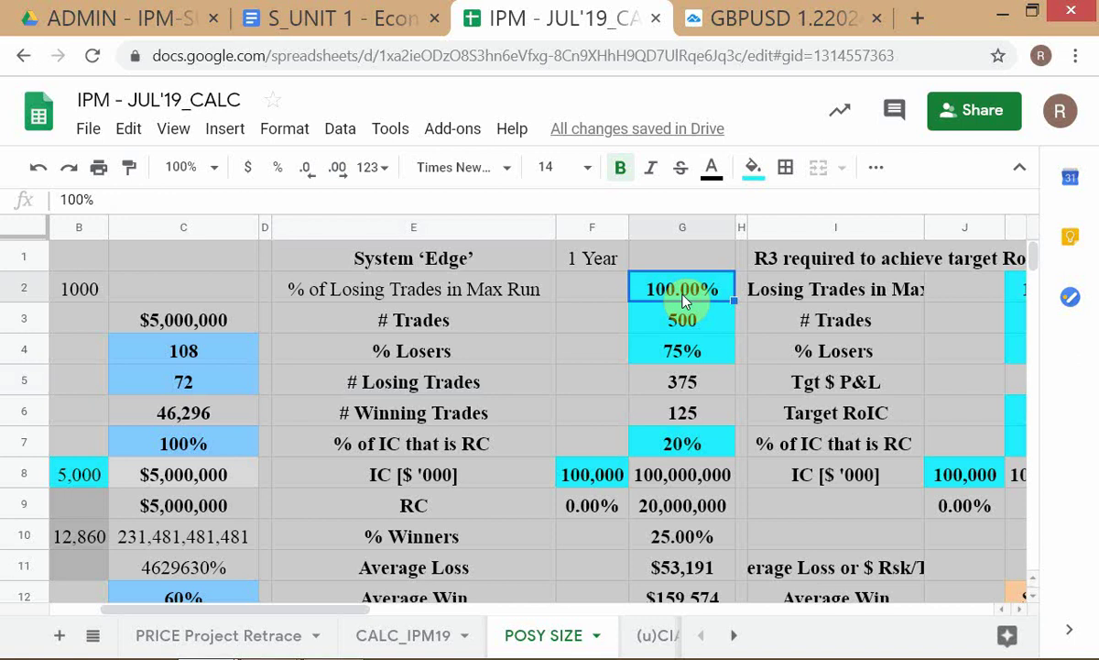
# - Switch to the session outline and review the conservative assumption about the 'Run' of losing trades
pyautogui.hotkey('alt', 'Tab')
pyautogui.hotkey('alt', 'Tab')
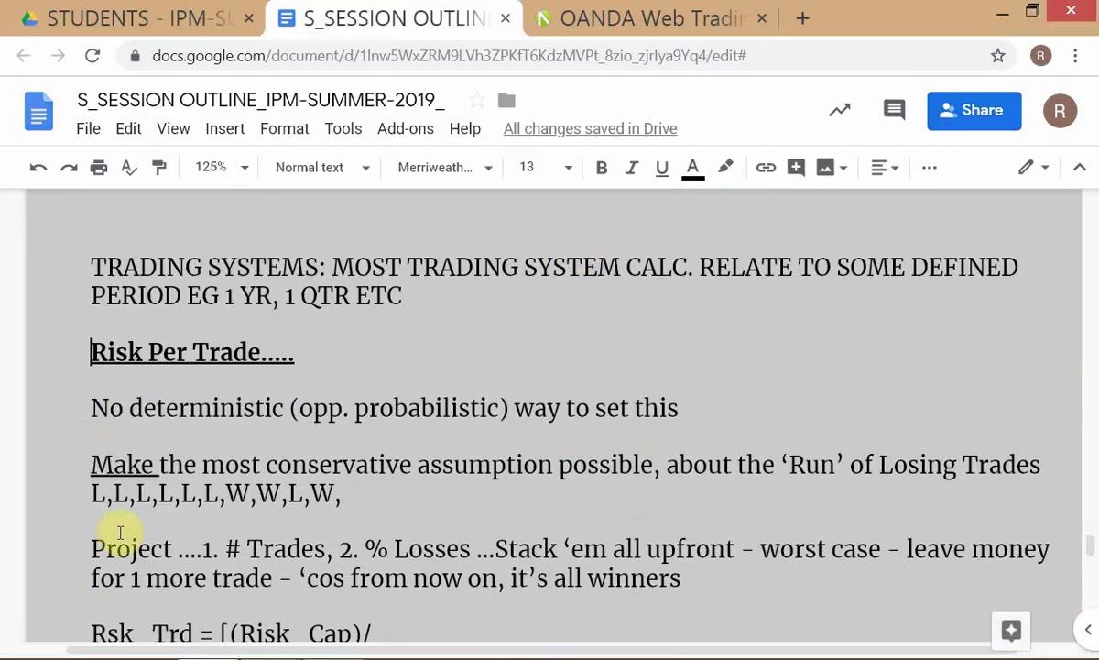
pyautogui.scroll(-2, 54, 487)
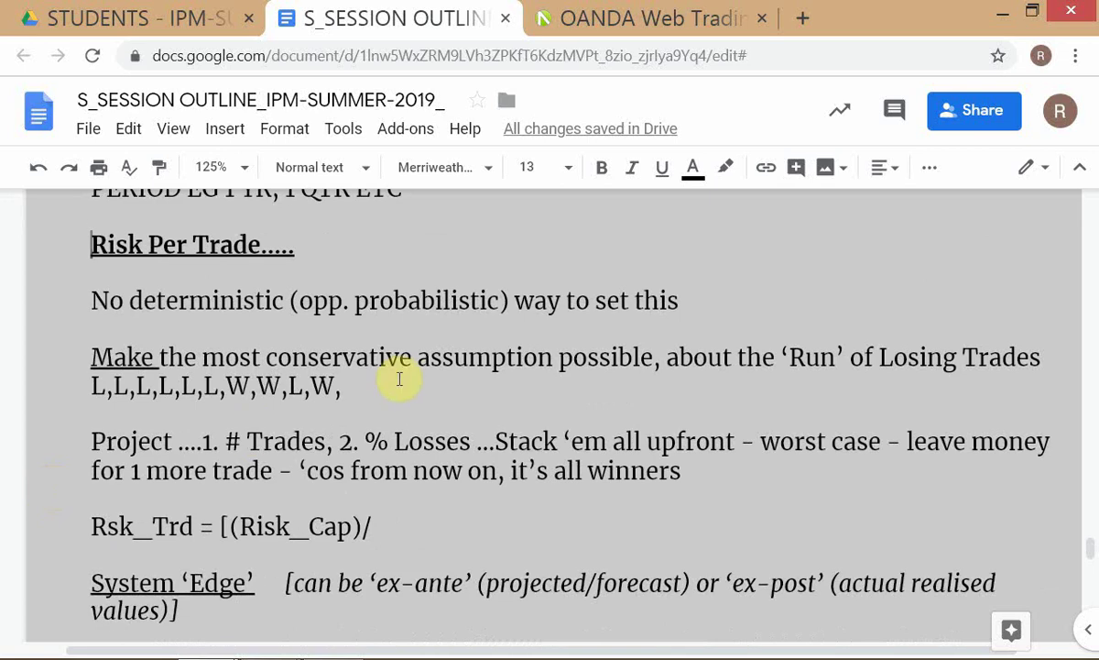
pyautogui.click(401, 377)
# - Return to the position-size spreadsheet and compare the % Losers input with the # Losing Trades calculation
pyautogui.hotkey('alt', 'Tab')
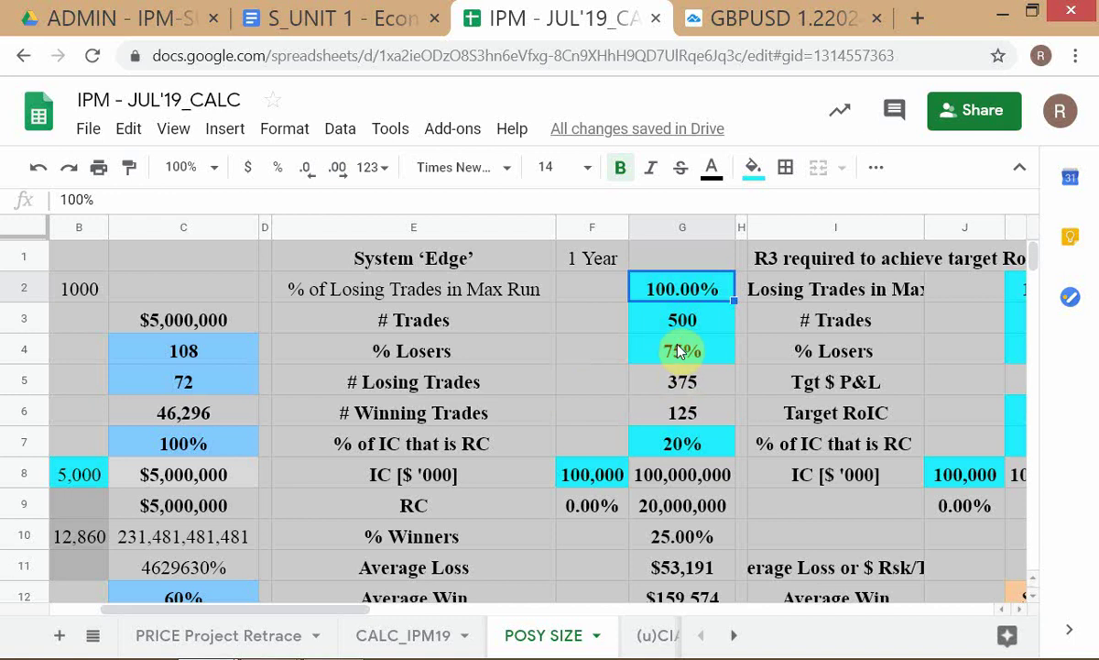
pyautogui.click(680, 353)
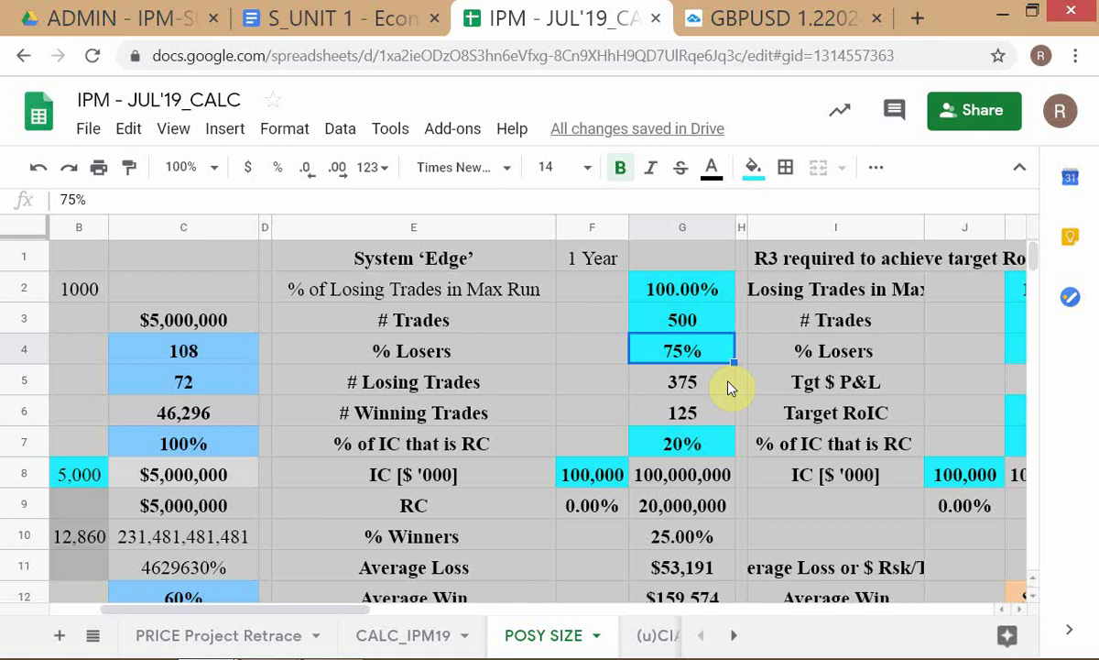
pyautogui.click(641, 392)
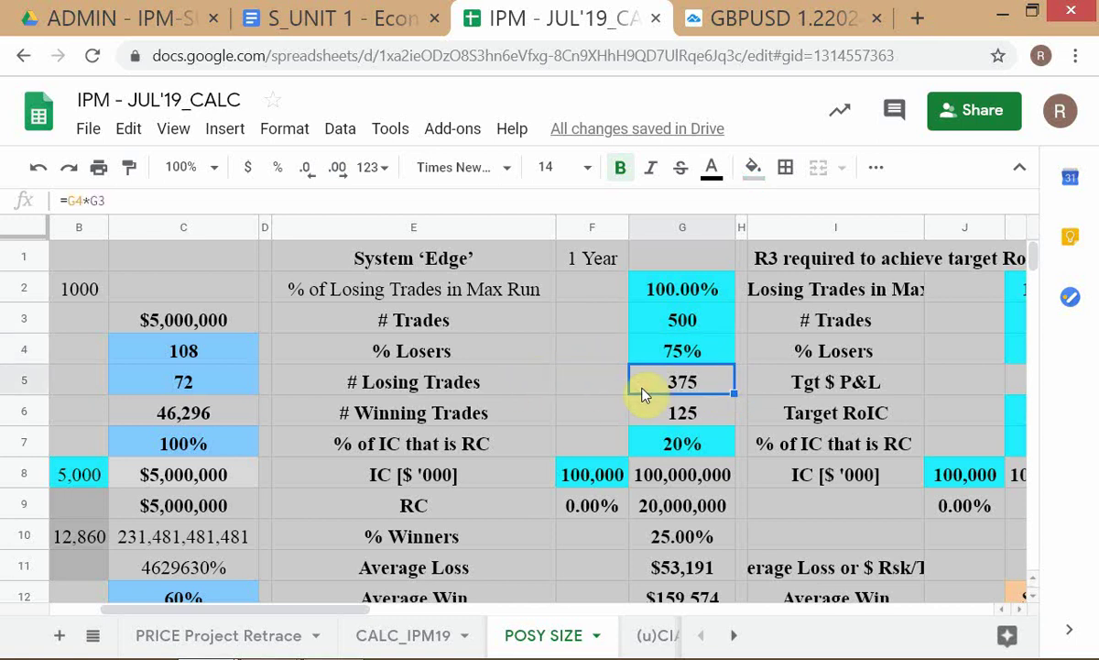
# - Switch back to the session outline and review the Project line on # Trades, % Losses and the stacked worst case
pyautogui.hotkey('alt', 'Tab')
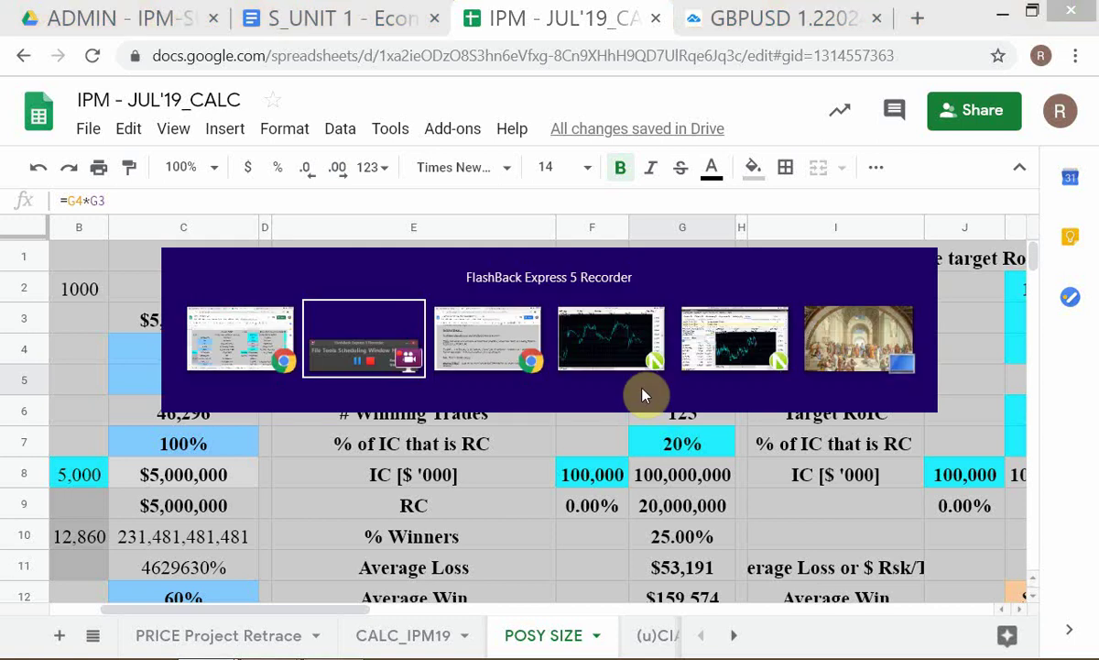
pyautogui.hotkey('alt', 'Tab')
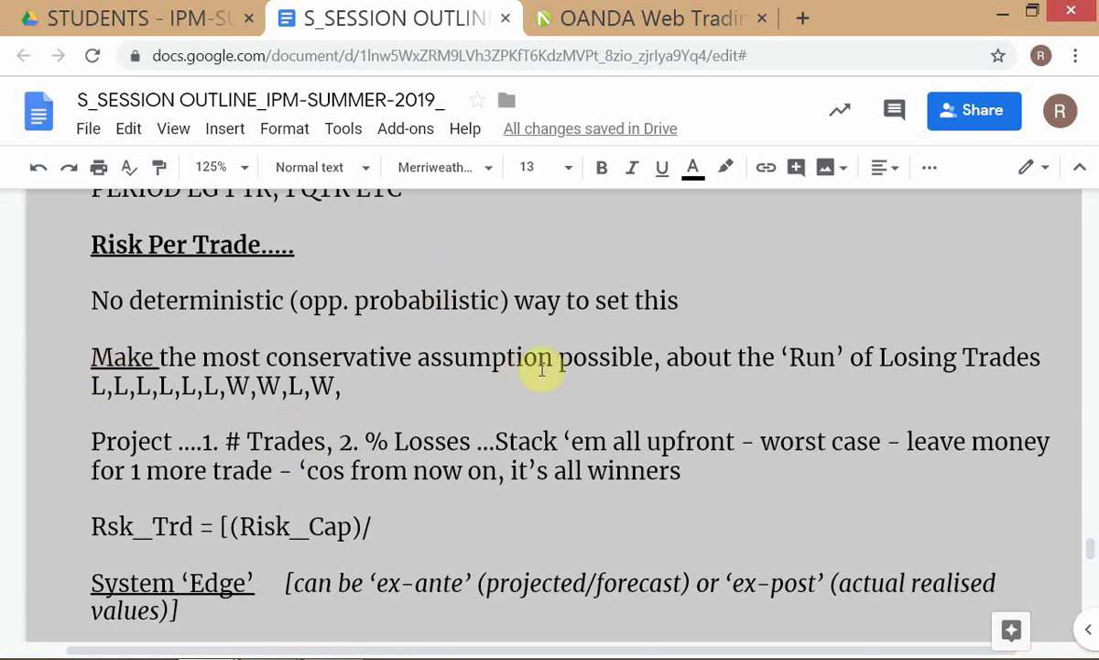
pyautogui.click(652, 359)
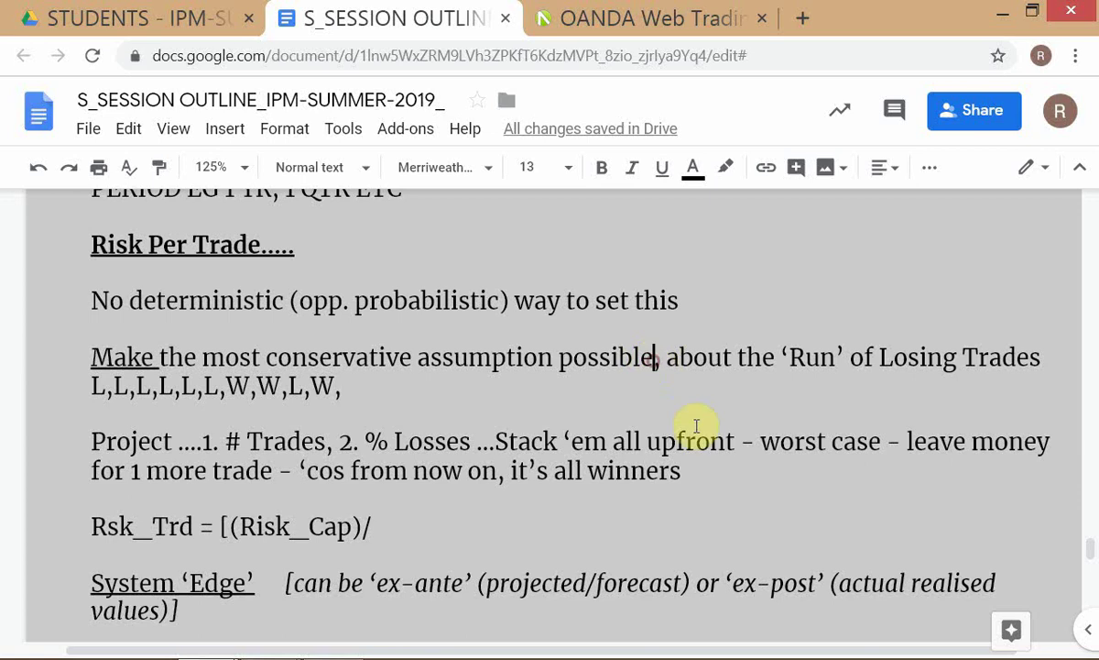
pyautogui.click(762, 442)
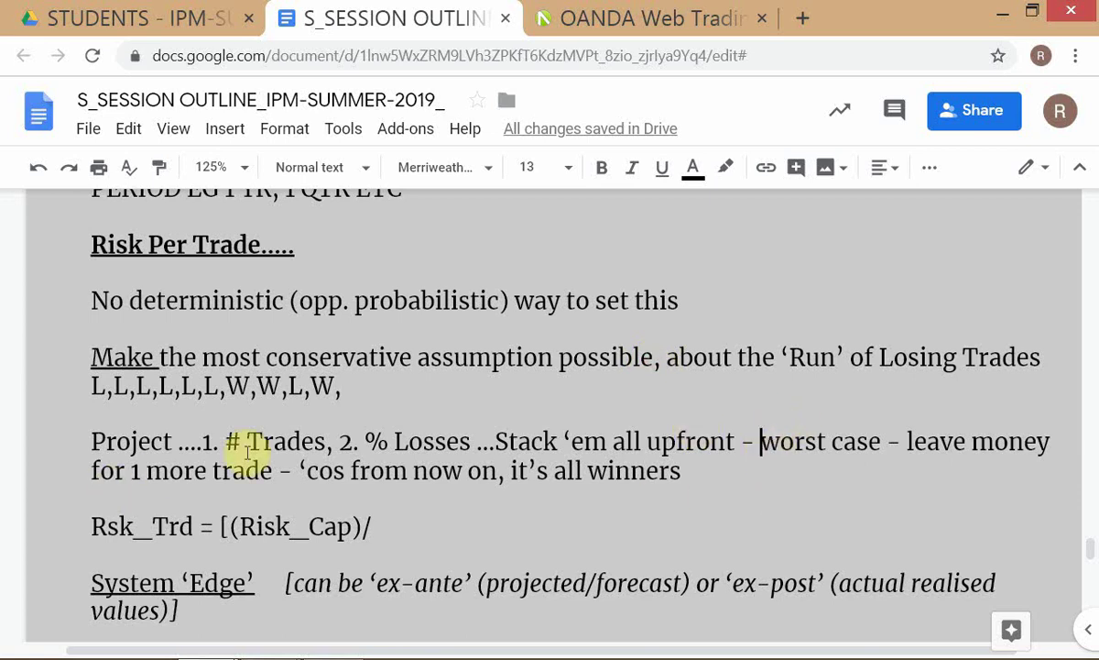
pyautogui.click(314, 441)
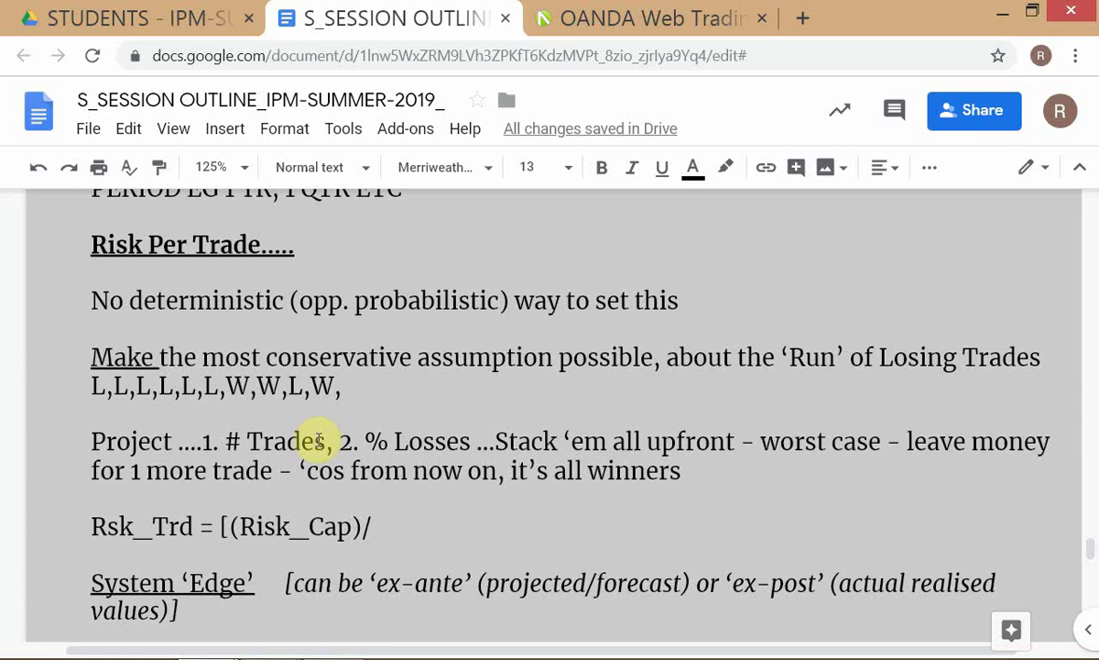
# - Insert ">> # Losses ...." before "Stack 'em all upfront" in the Project line of the session outline
pyautogui.click(495, 444)
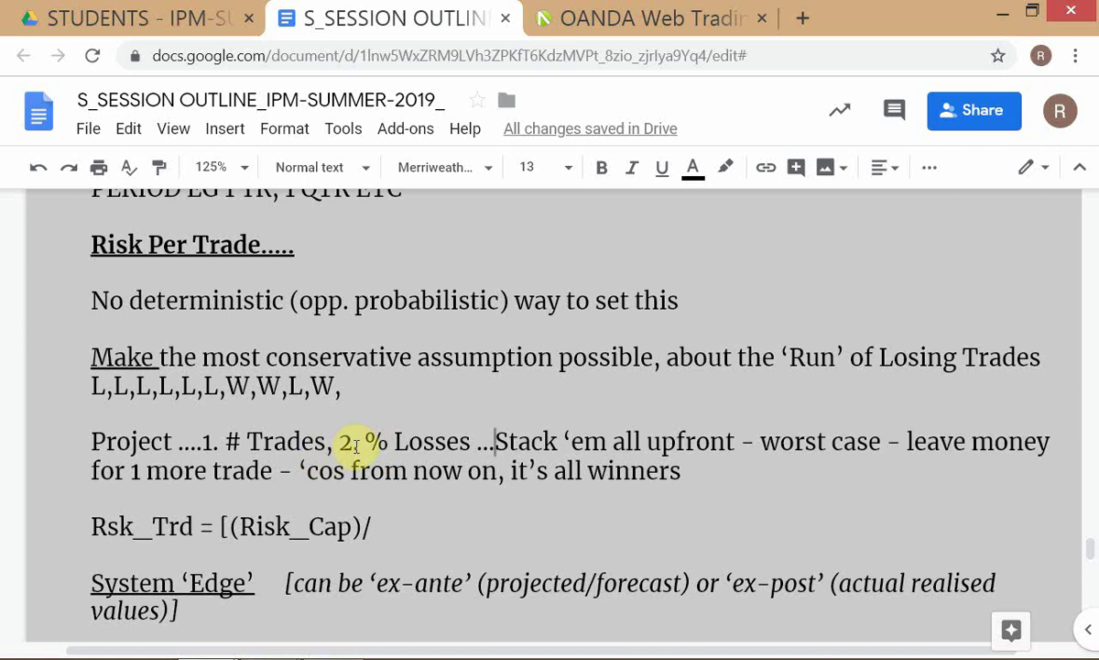
pyautogui.click(396, 444)
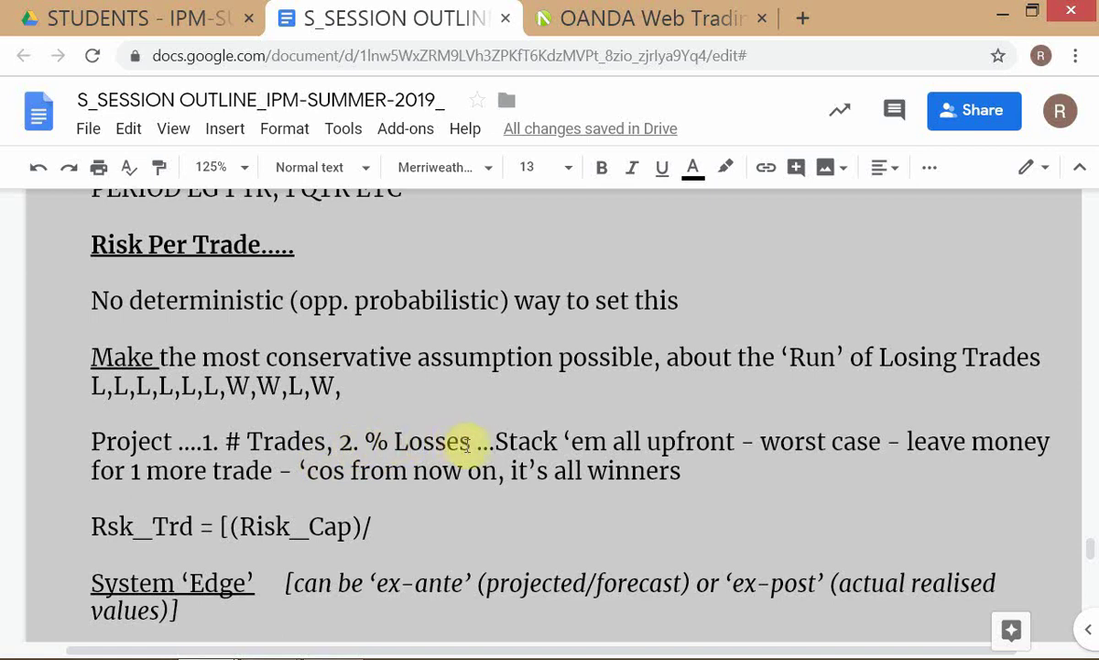
pyautogui.doubleClick(453, 443)
pyautogui.press('Right')
pyautogui.press('Right')
pyautogui.press('Right')
pyautogui.press('Right')
pyautogui.press('Right')
pyautogui.write('>> ')
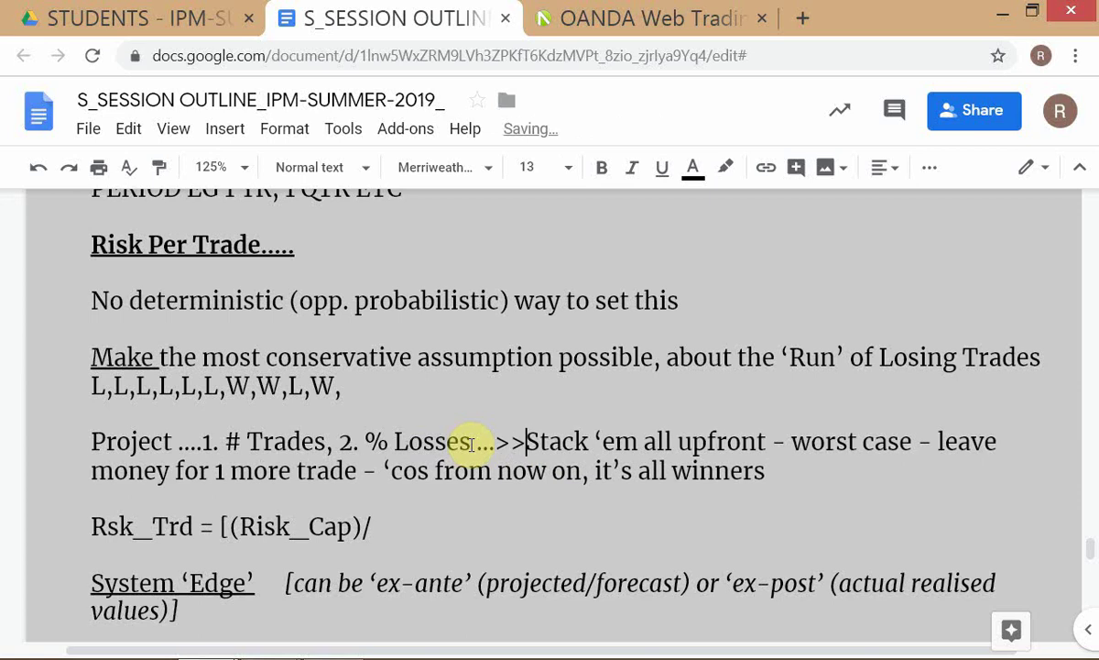
pyautogui.write('# Losses ')
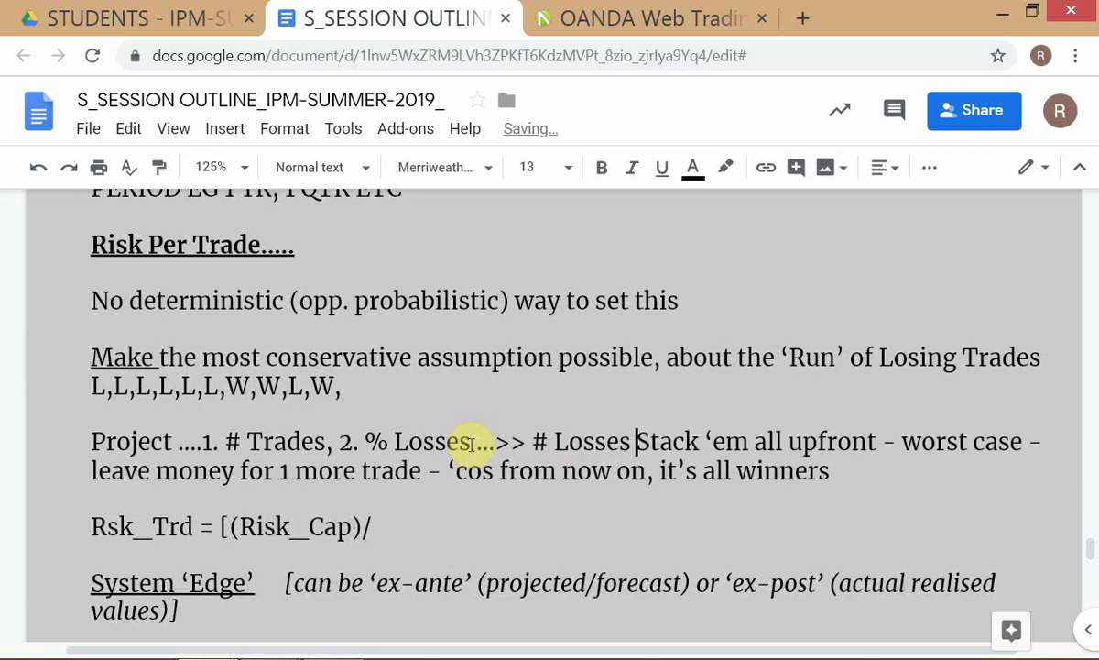
pyautogui.write('....')
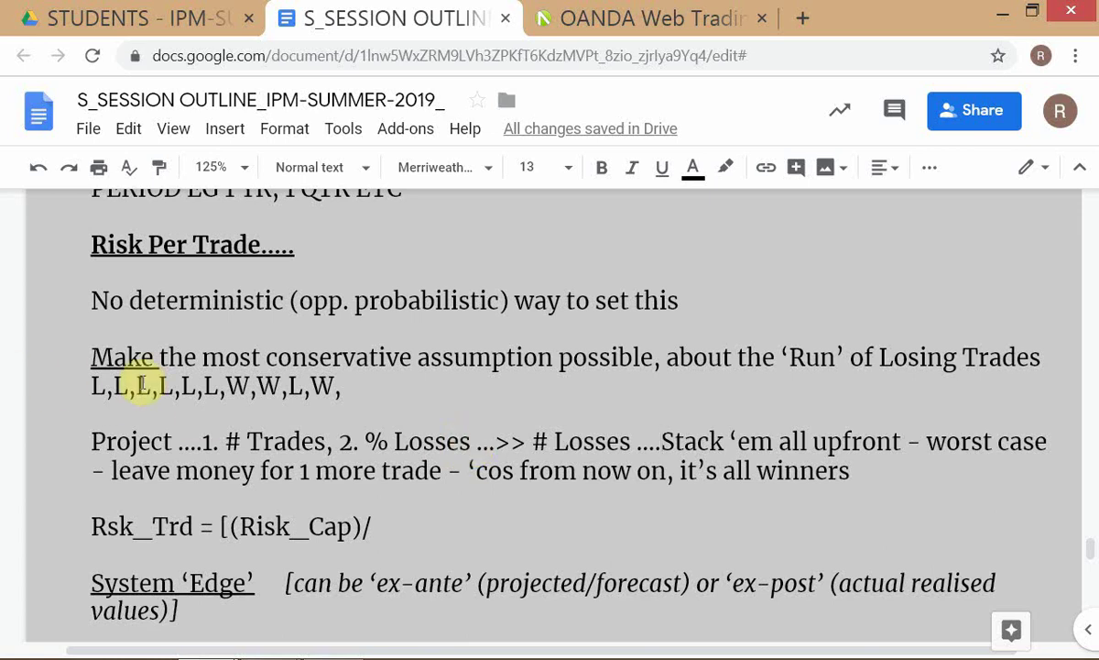
# - Highlight the opening run of losing trades in the L/W sequence below the conservative assumption for review
pyautogui.moveTo(87, 388); pyautogui.dragTo(222, 386)
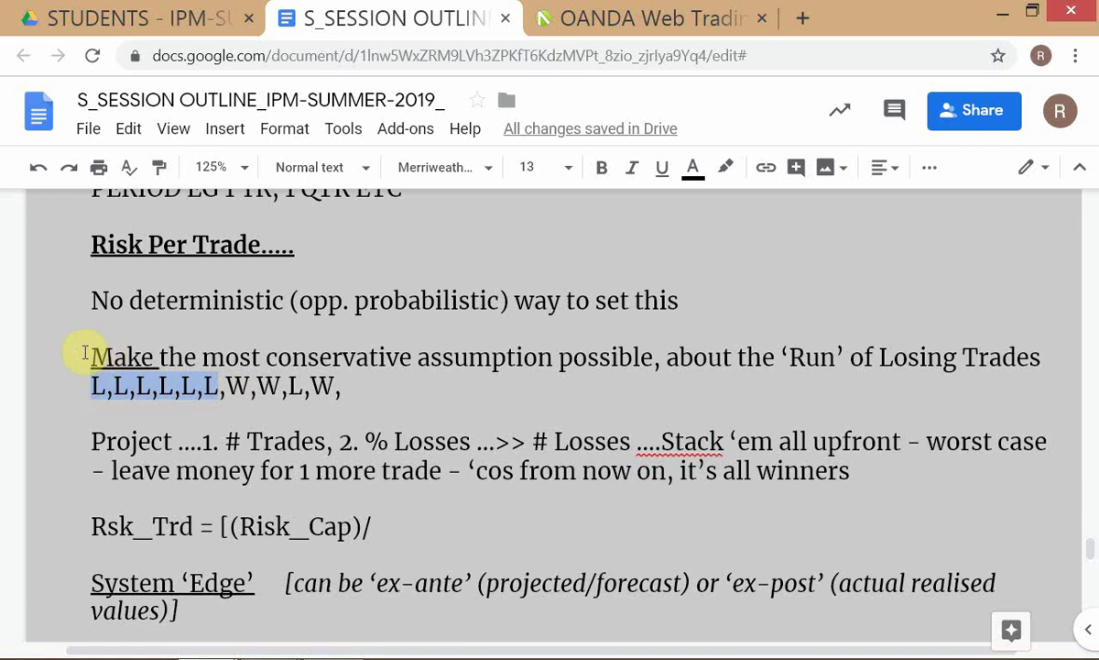
pyautogui.click(542, 403)
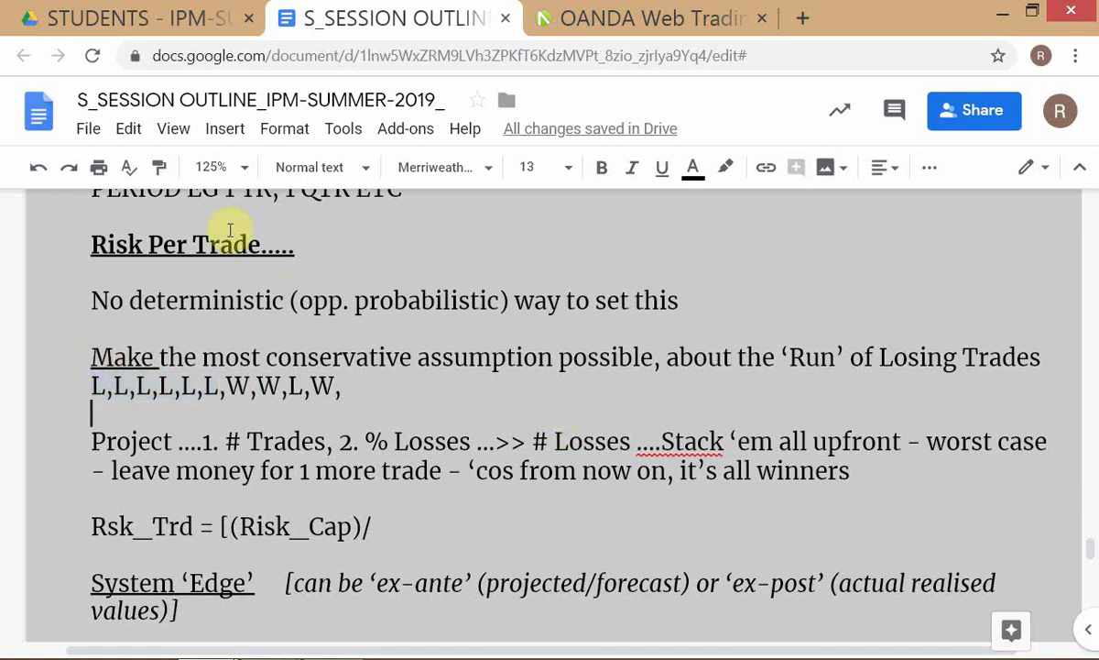
pyautogui.click(375, 251)
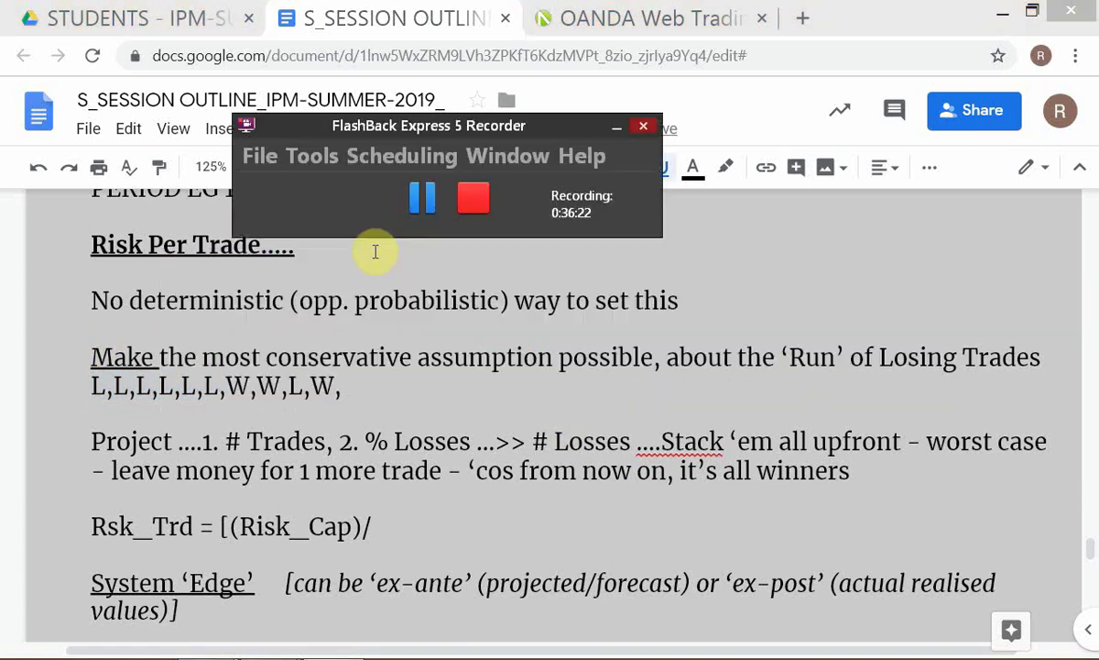
# - Switch to the position-size spreadsheet and review the System 'Edge' rows down to Max Run Losers from start
pyautogui.hotkey('alt', 'Tab')
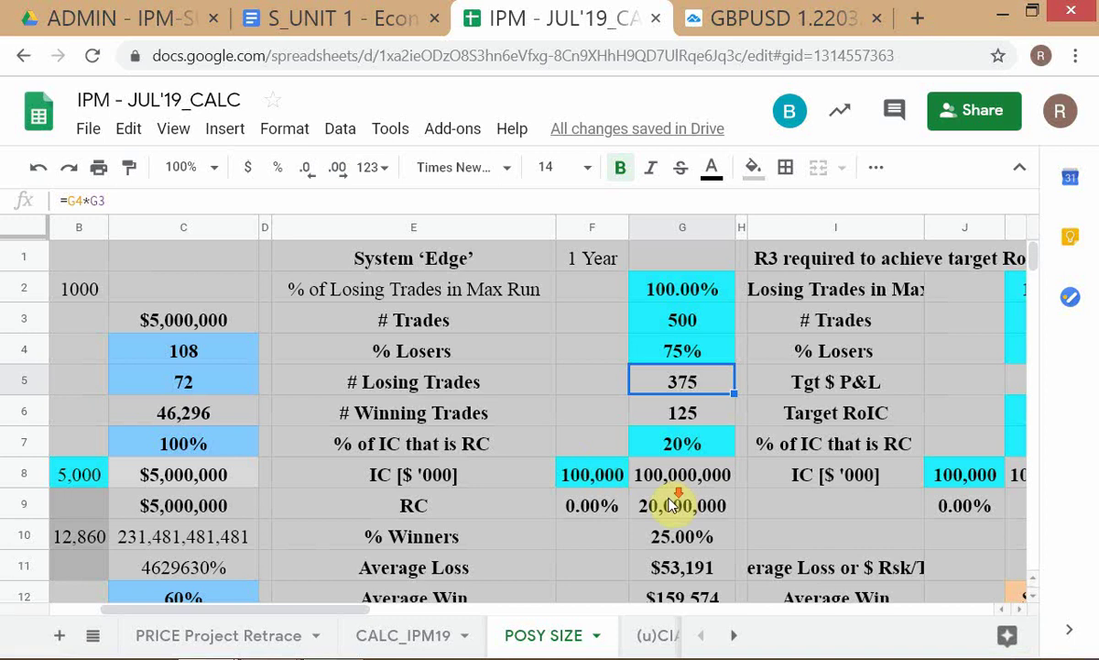
pyautogui.scroll(-1, 673, 505)
pyautogui.scroll(-1, 673, 505)
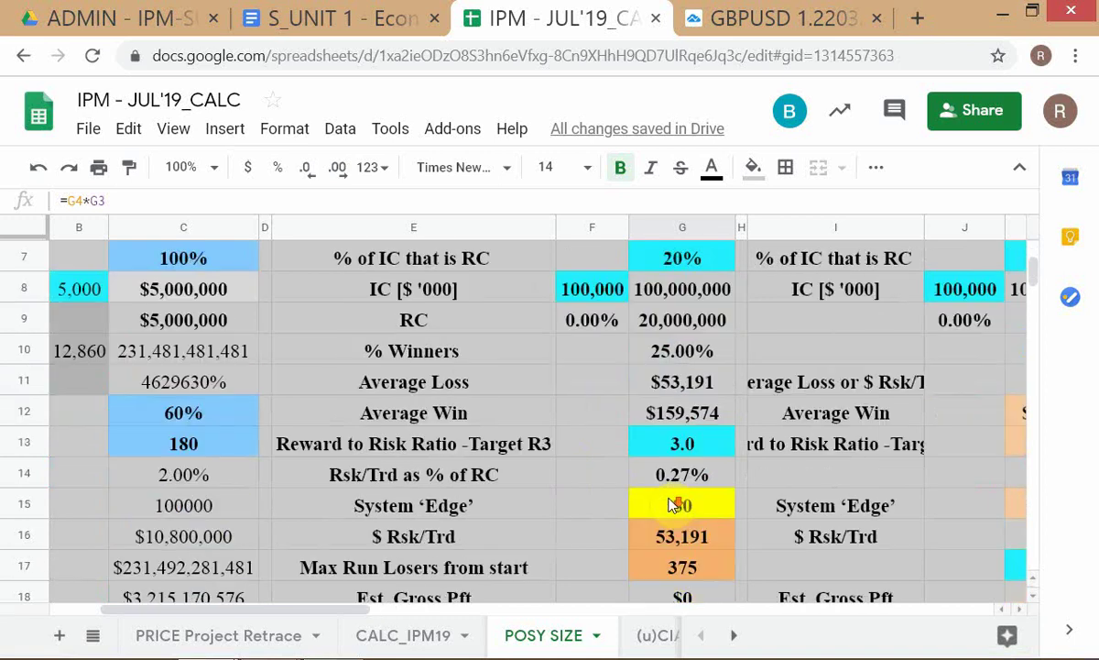
pyautogui.scroll(2, 674, 505)
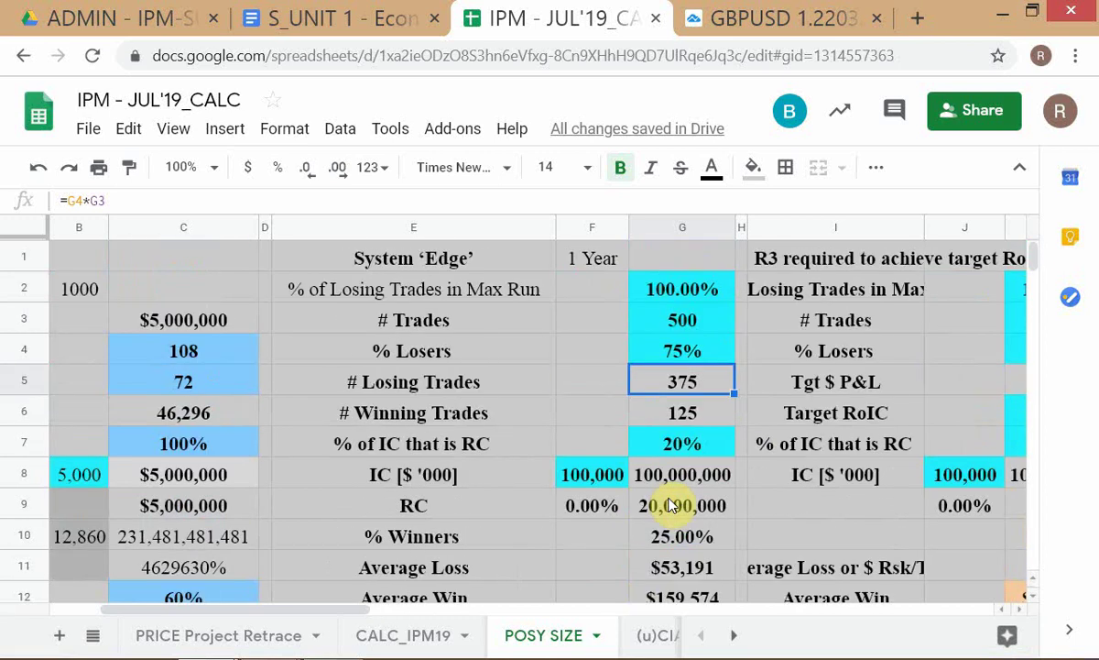
# - Expand the IC abbreviation in label cell E8 so it reads "Investable Cap. [$ '000]"
pyautogui.scroll(-1, 667, 501)
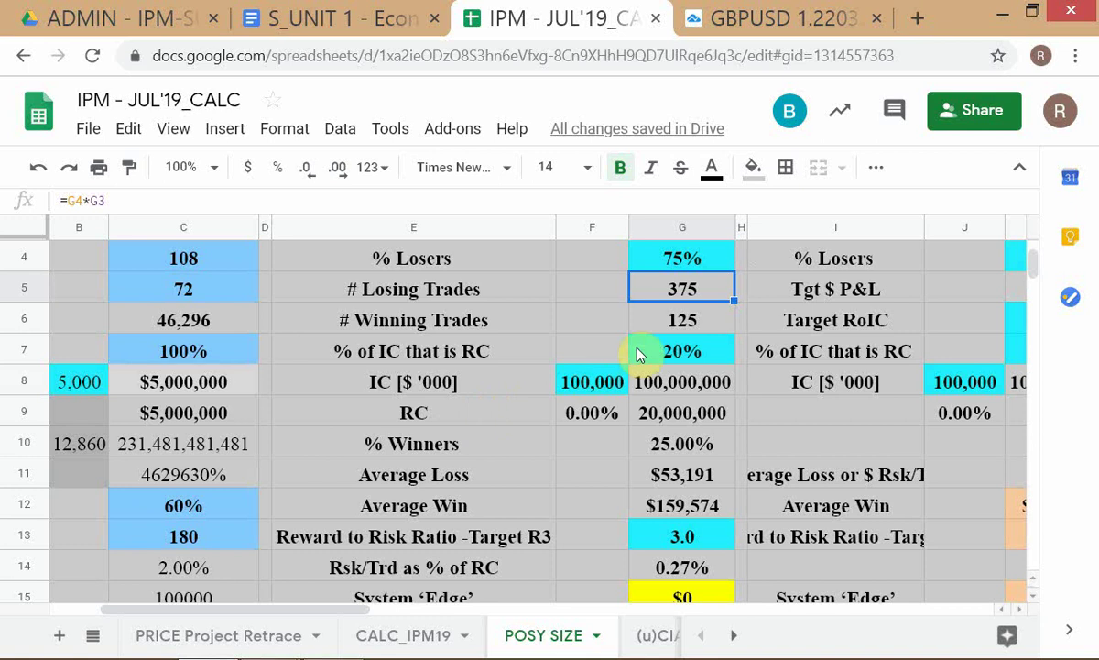
pyautogui.click(409, 390)
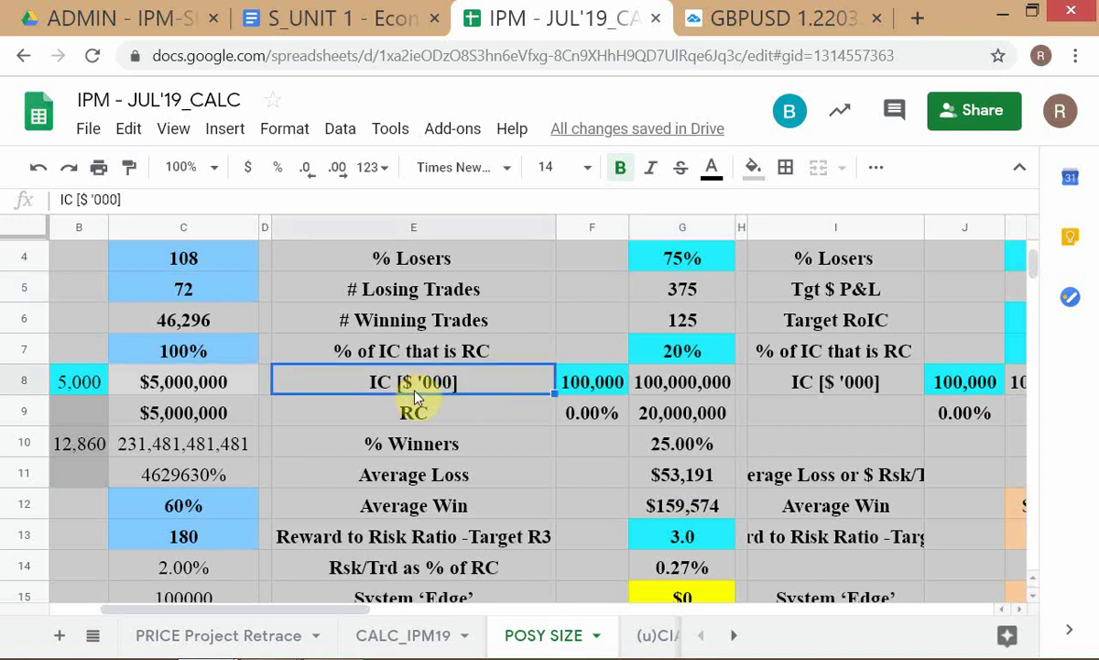
pyautogui.doubleClick(414, 397)
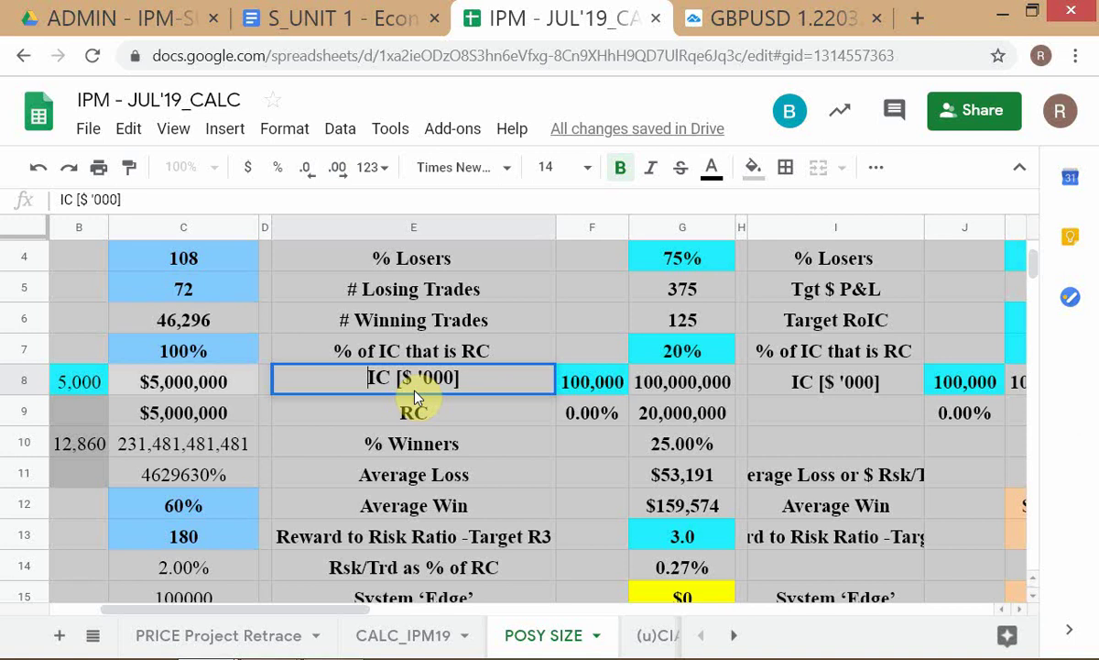
pyautogui.write('nve')
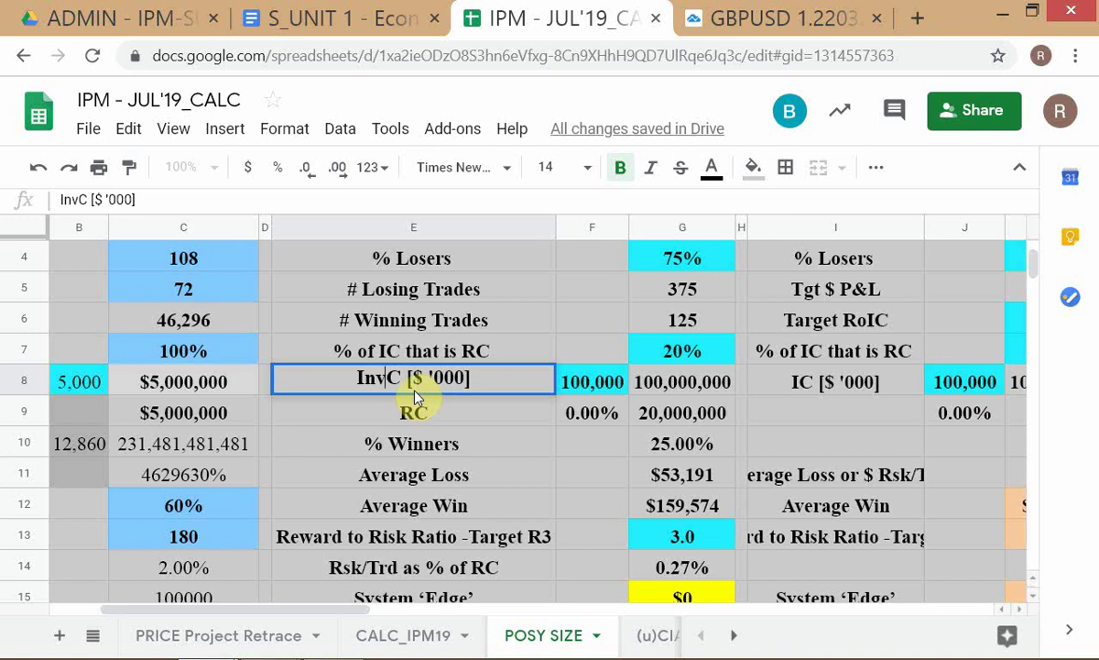
pyautogui.write('sta')
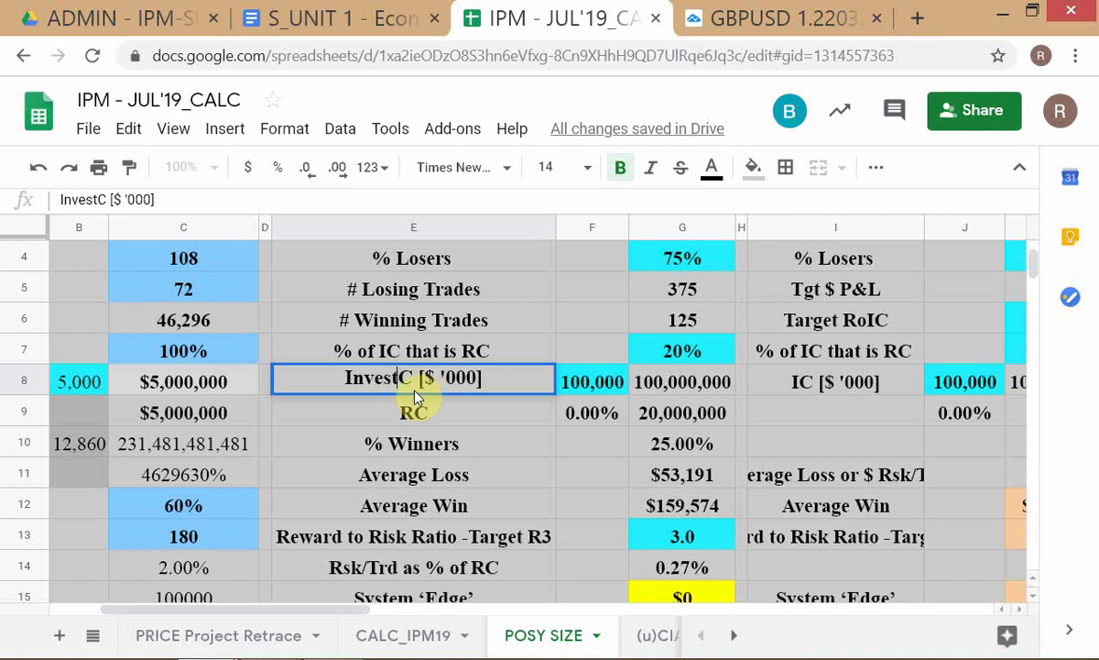
pyautogui.write('ble C')
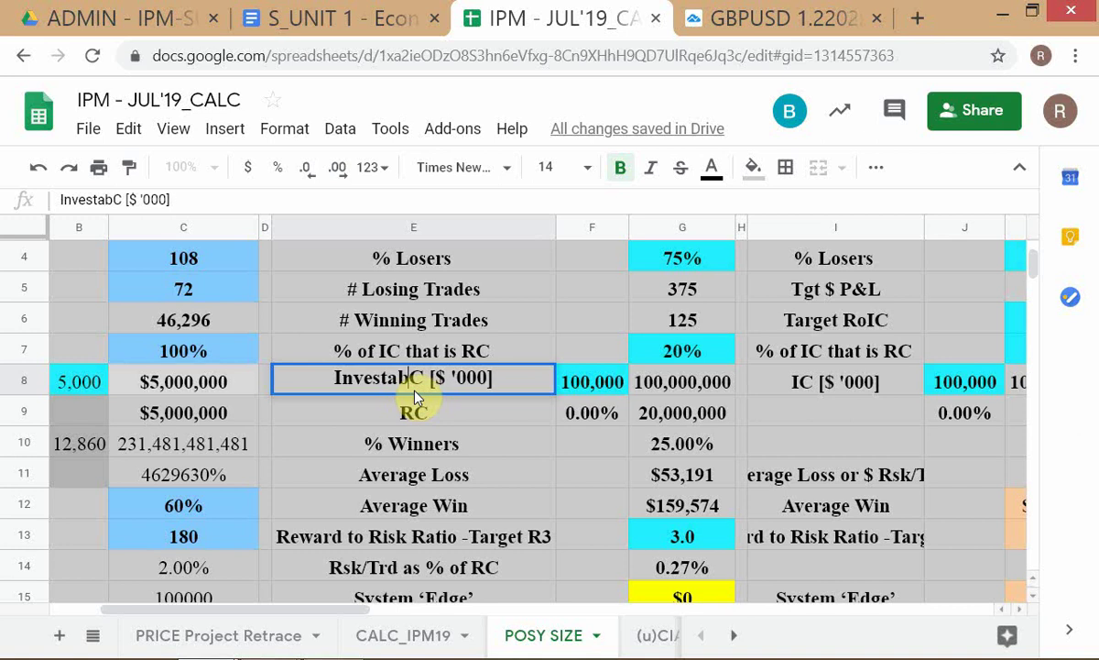
pyautogui.write('ap.')
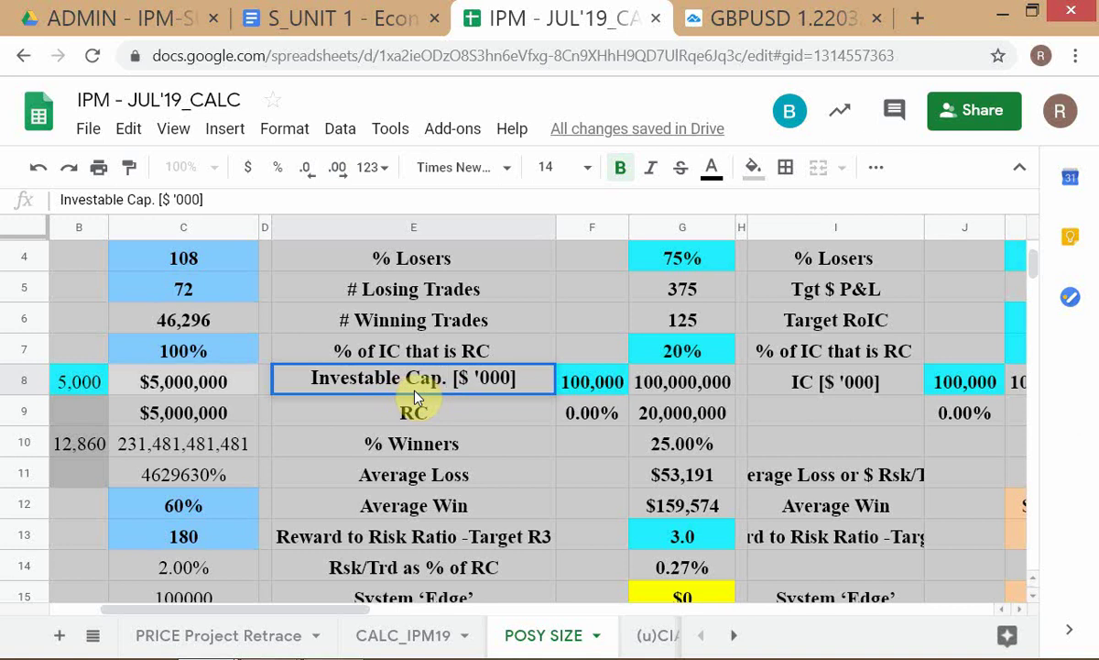
pyautogui.press('Return')
pyautogui.click(413, 392)
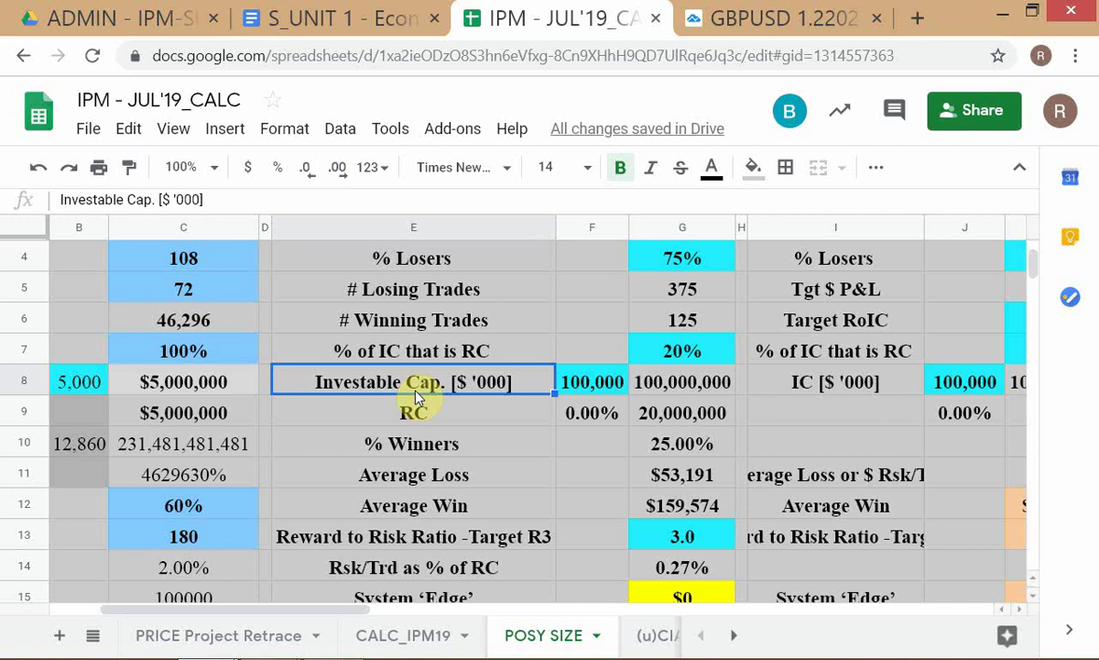
# - Examine the RC row and compare the "% of IC that is RC" label with its percentage input
pyautogui.press('Down')
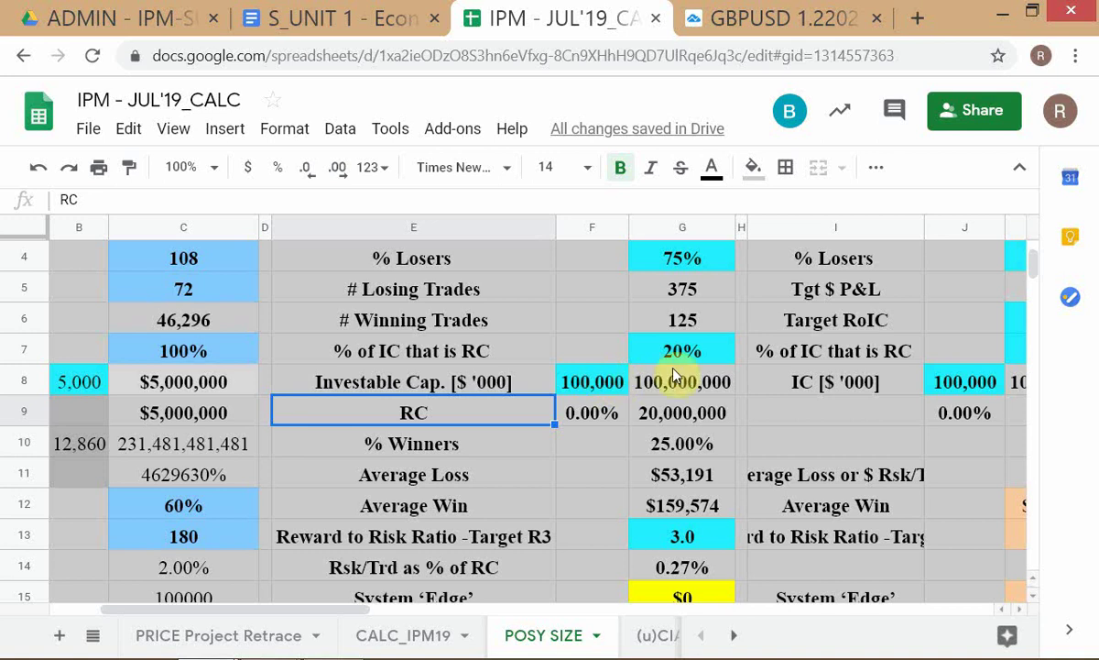
pyautogui.click(481, 352)
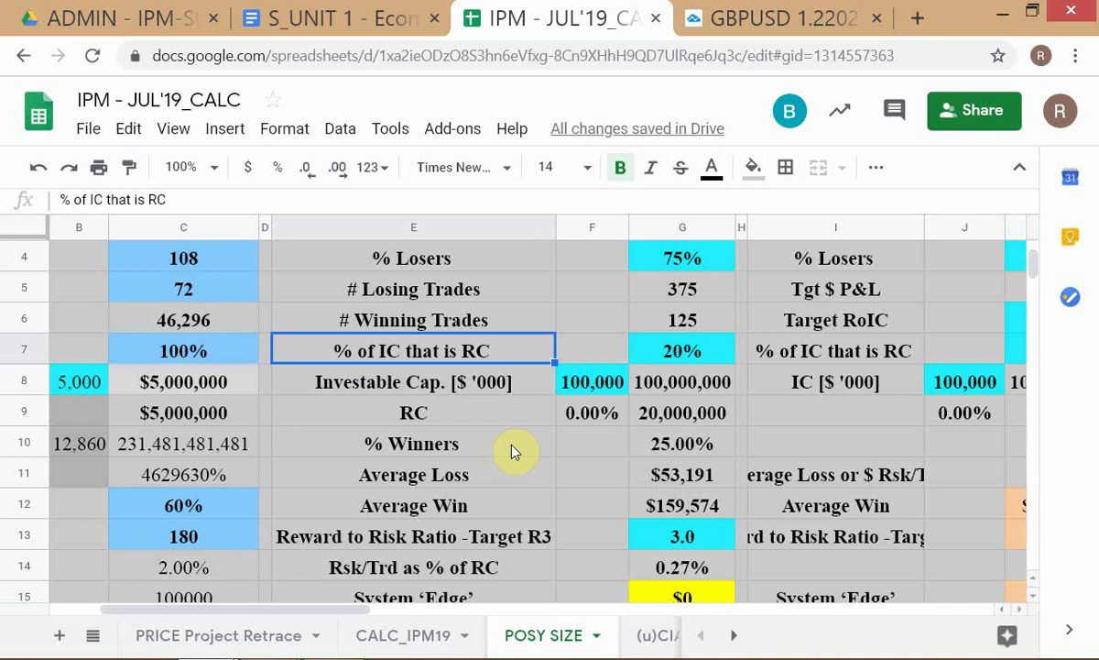
pyautogui.press('Right')
pyautogui.press('Right')
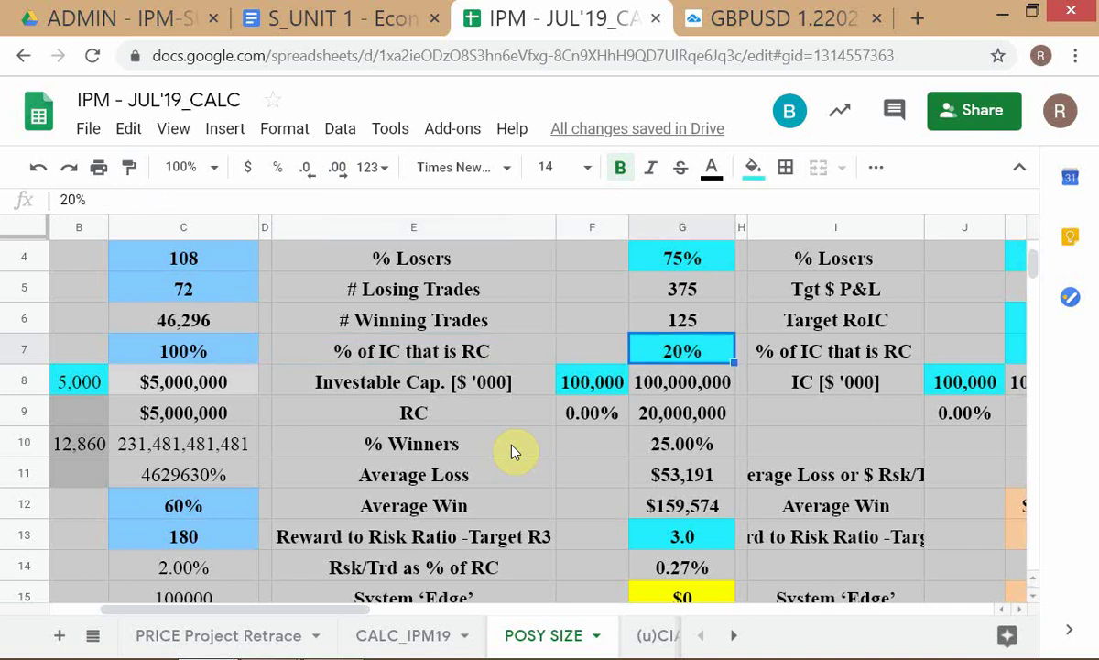
pyautogui.press('Left')
pyautogui.press('Right')
pyautogui.press('Left')
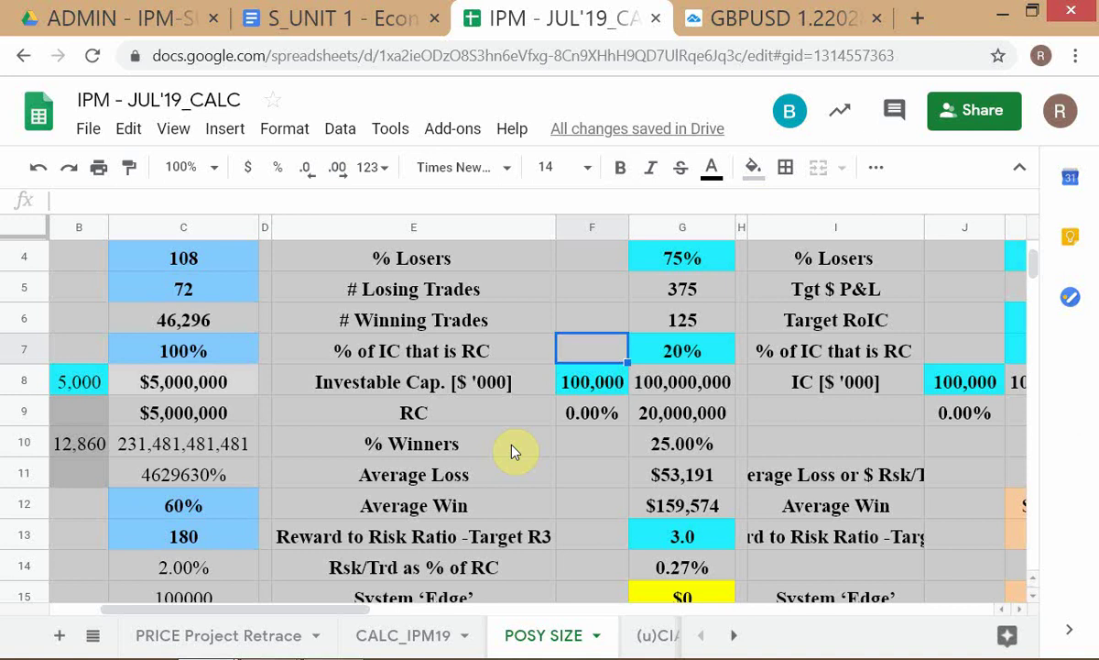
pyautogui.press('Right')
pyautogui.press('Left')
pyautogui.press('Left')
pyautogui.press('Right')
pyautogui.press('Left')
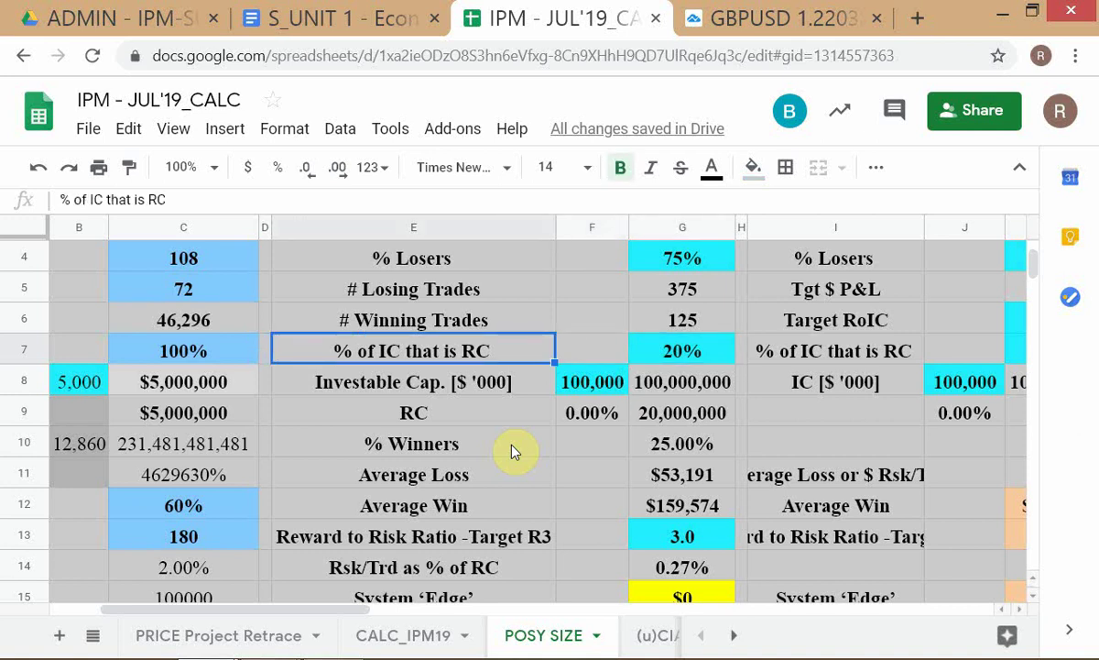
# - Add the abbreviation to the start of label cell E8 so it reads "(IC) or Investable Cap. [$ '000]"
pyautogui.click(322, 389)
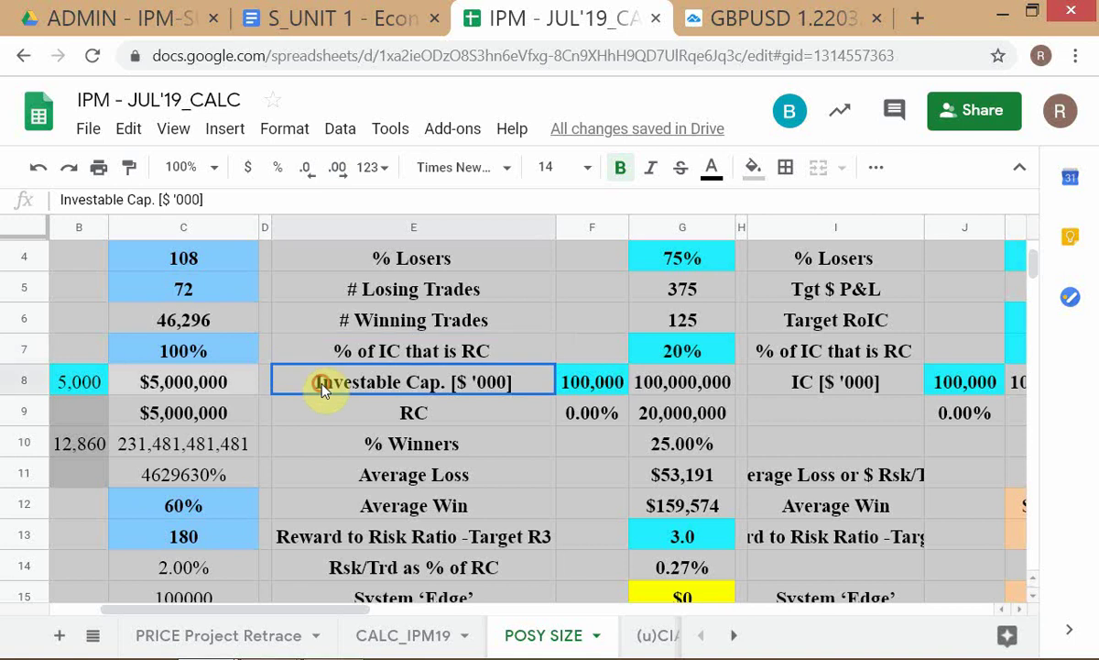
pyautogui.press('Return')
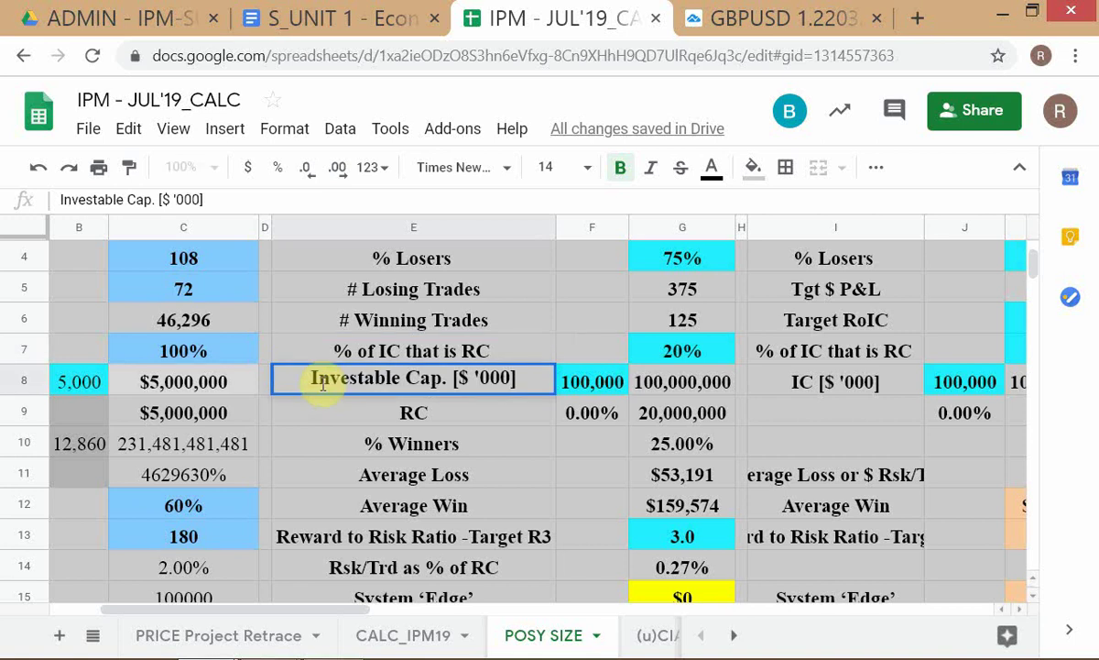
pyautogui.press('Left')
pyautogui.press('Left')
pyautogui.press('Left')
pyautogui.press('Left')
pyautogui.press('Left')
pyautogui.press('Left')
pyautogui.press('Left')
pyautogui.press('Left')
pyautogui.press('Home')
pyautogui.write('IC)')
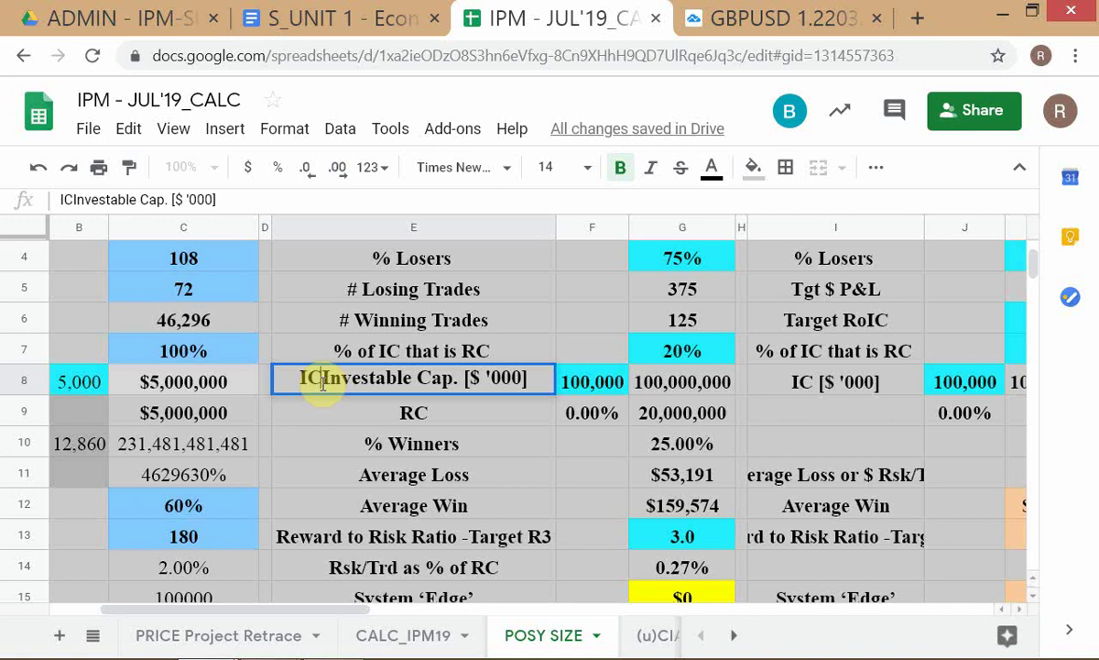
pyautogui.press('Left')
pyautogui.press('Left')
pyautogui.press('Left')
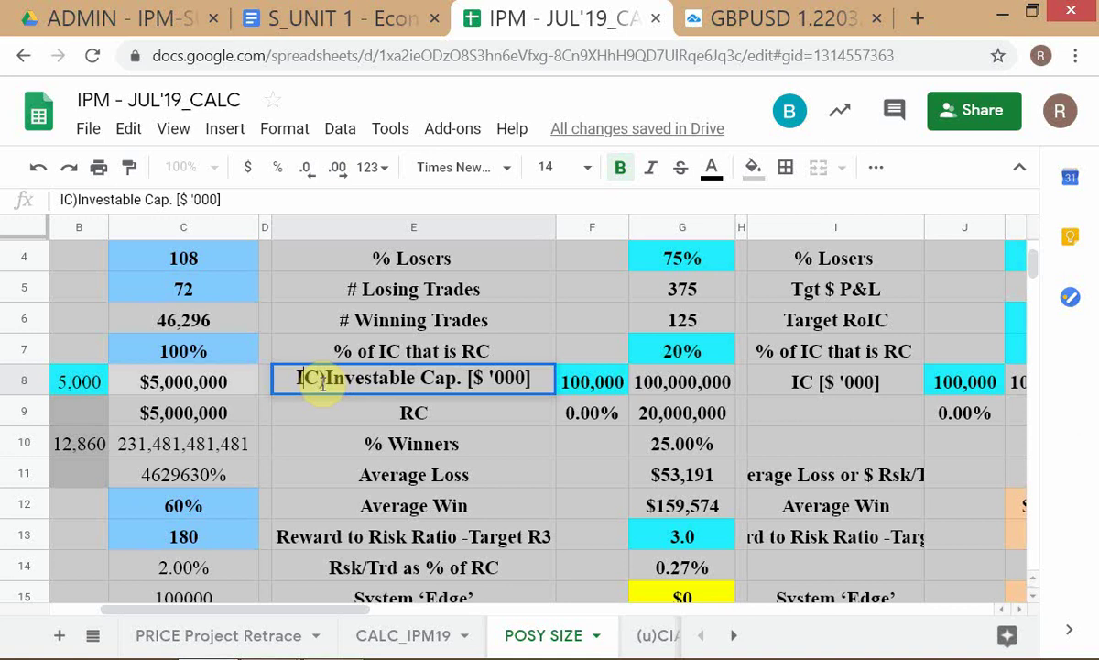
pyautogui.write('(')
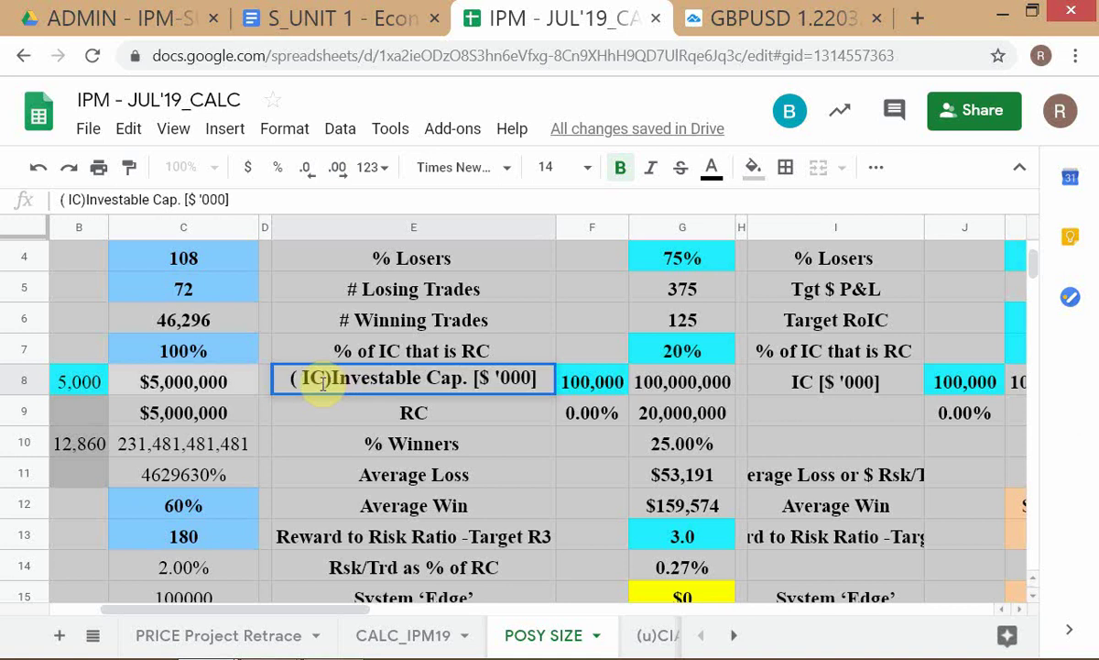
pyautogui.press('BackSpace')
pyautogui.press('Right')
pyautogui.press('Right')
pyautogui.press('Right')
pyautogui.write('or')
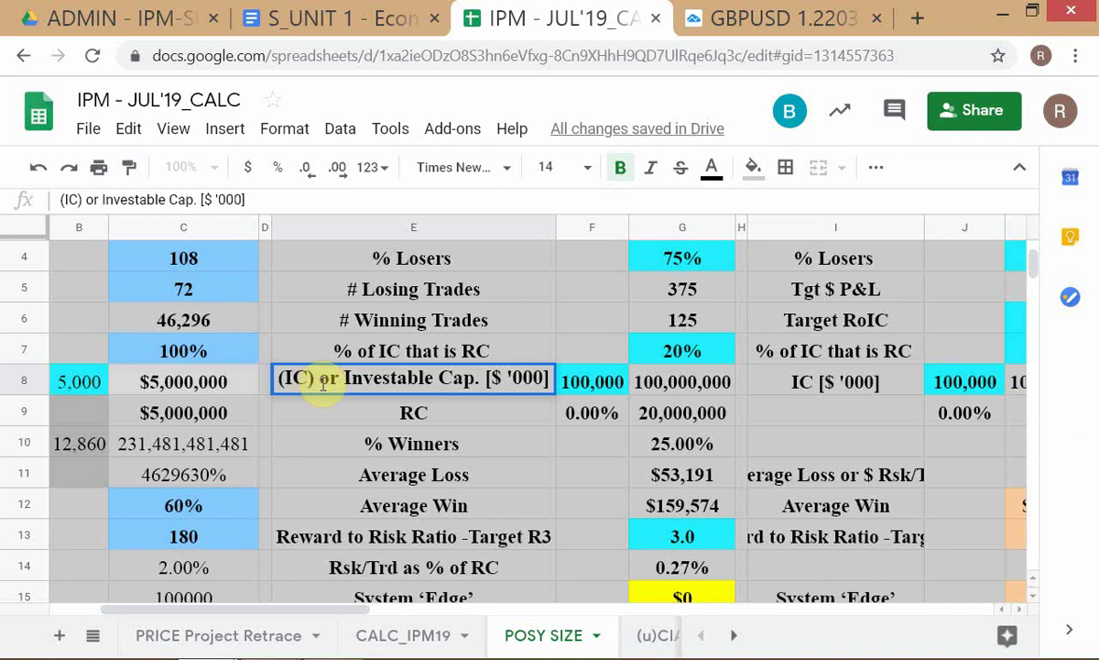
pyautogui.press('Return')
pyautogui.click(323, 388)
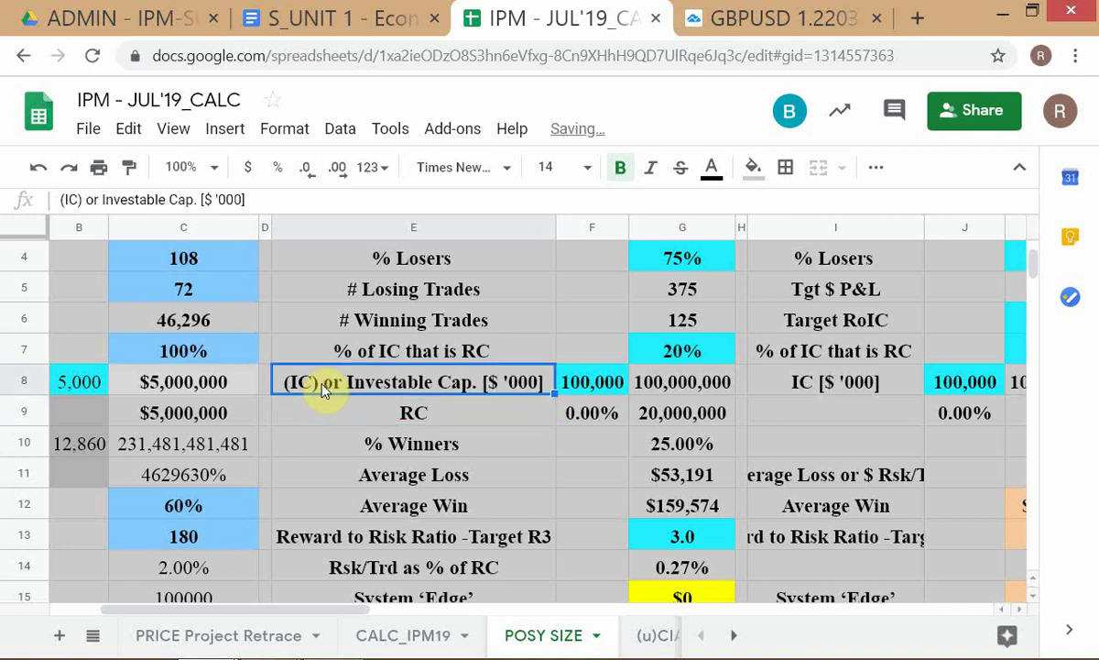
# - Select the words "Investable Cap." in label cell E8, leave the label unchanged and switch to the session outline document
pyautogui.doubleClick(323, 388)
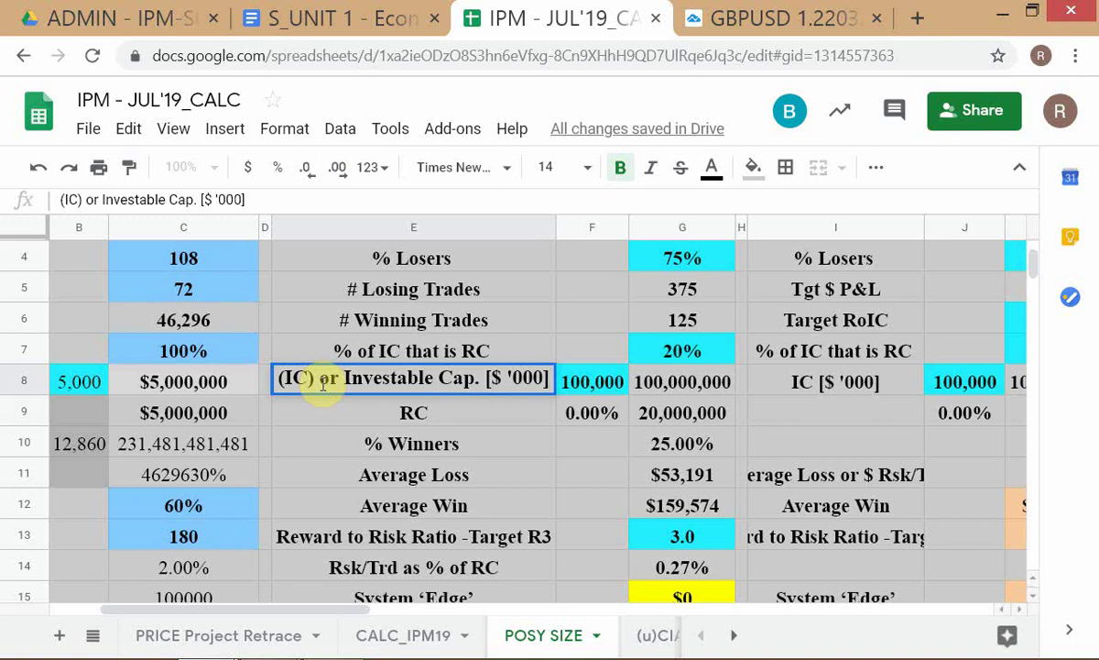
pyautogui.click(351, 378)
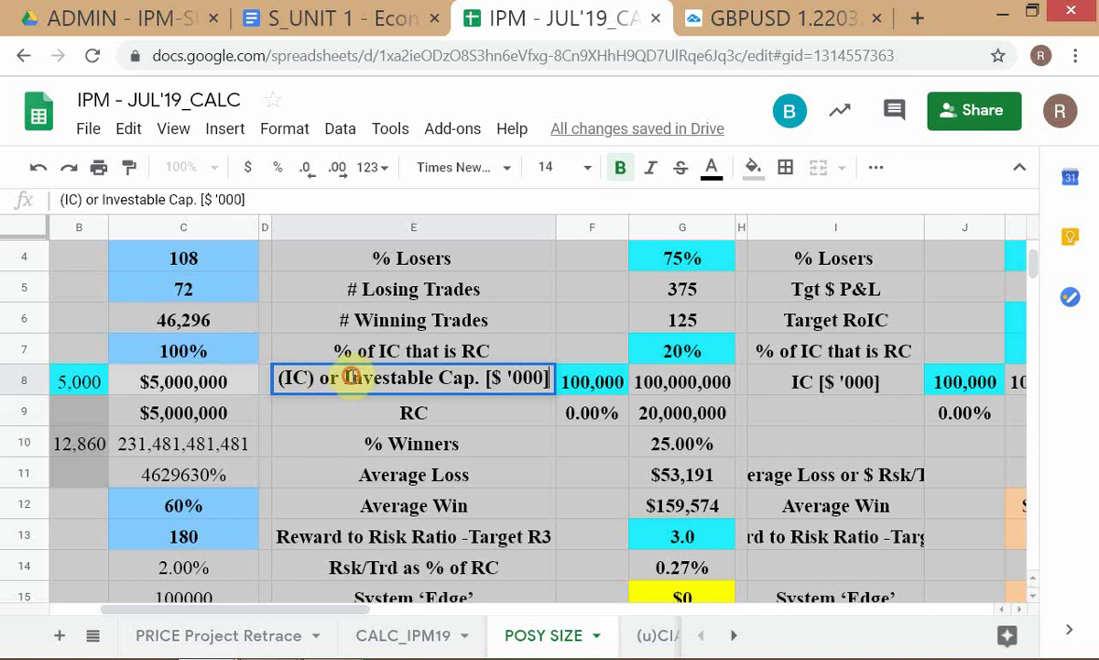
pyautogui.keyDown('shift'); pyautogui.click(483, 379); pyautogui.keyUp('shift')
pyautogui.press('Return')
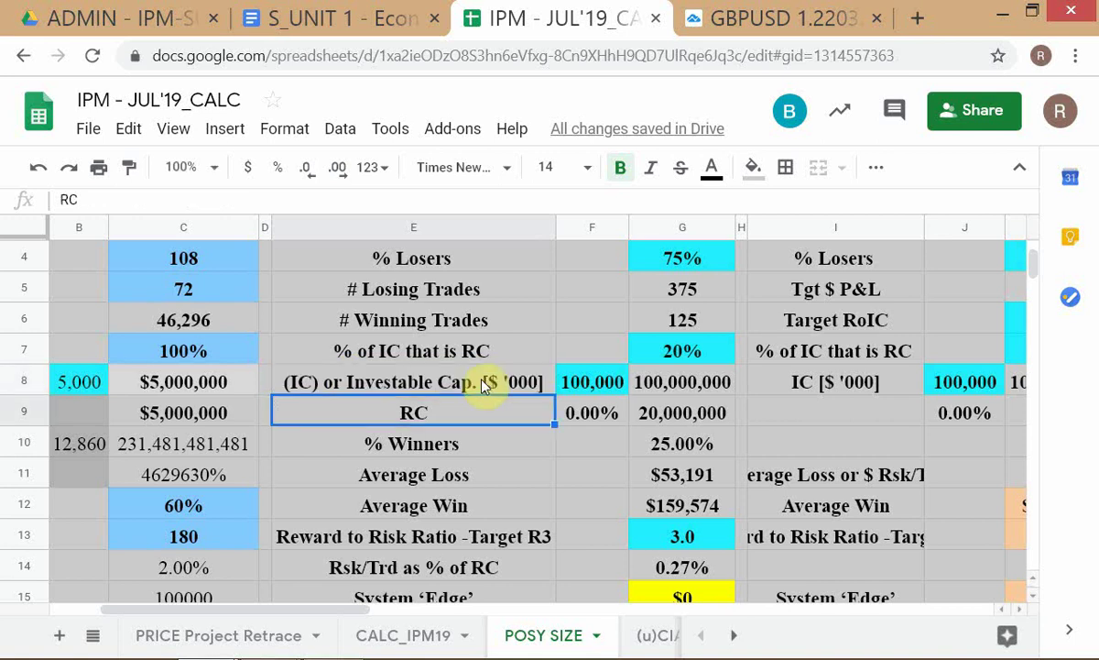
pyautogui.hotkey('alt', 'Tab')
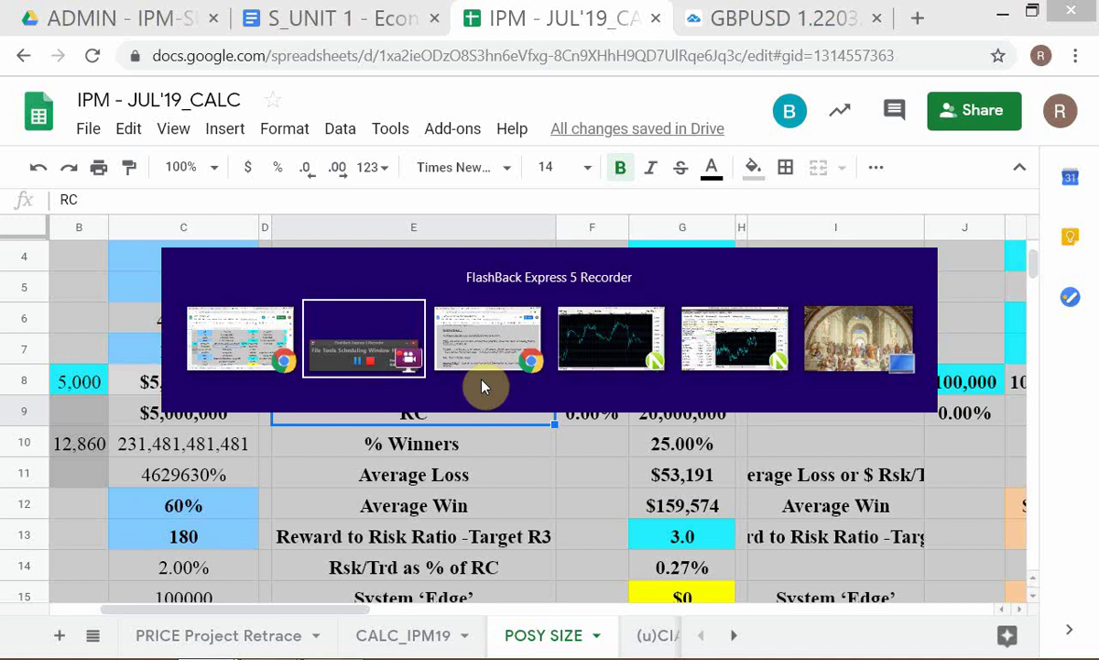
pyautogui.press('Down')
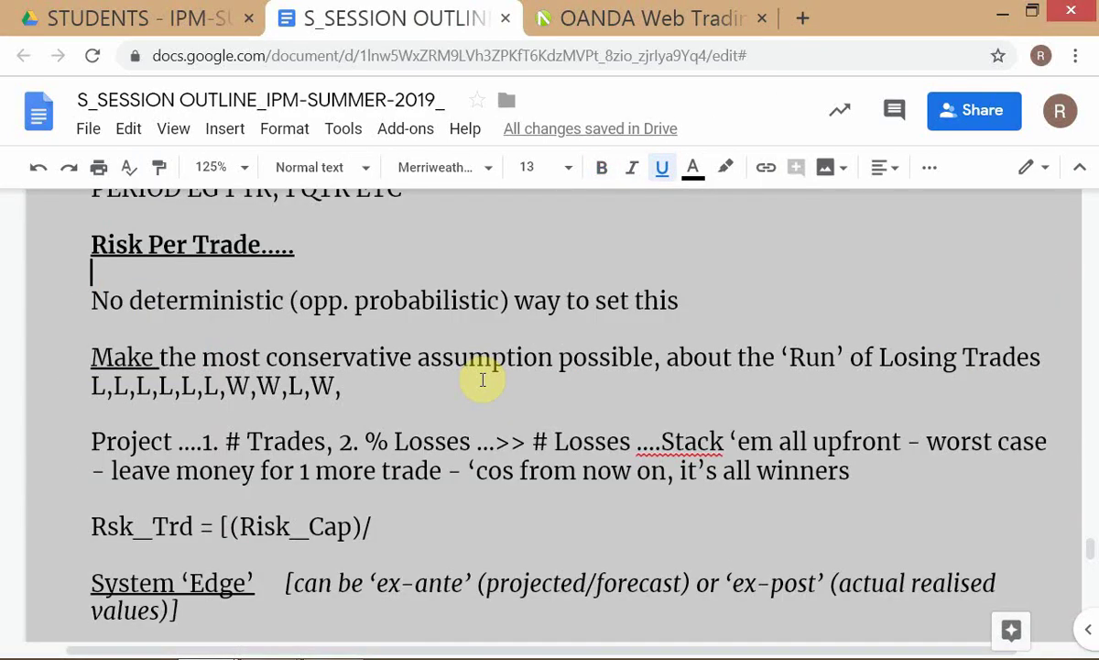
# - Add a new line reading "Investable Cap." between the TRADING SYSTEMS paragraph and the Risk Per Trade heading
pyautogui.press('Up')
pyautogui.press('Up')
pyautogui.press('Up')
pyautogui.press('Up')
pyautogui.press('Down')
pyautogui.press('Down')
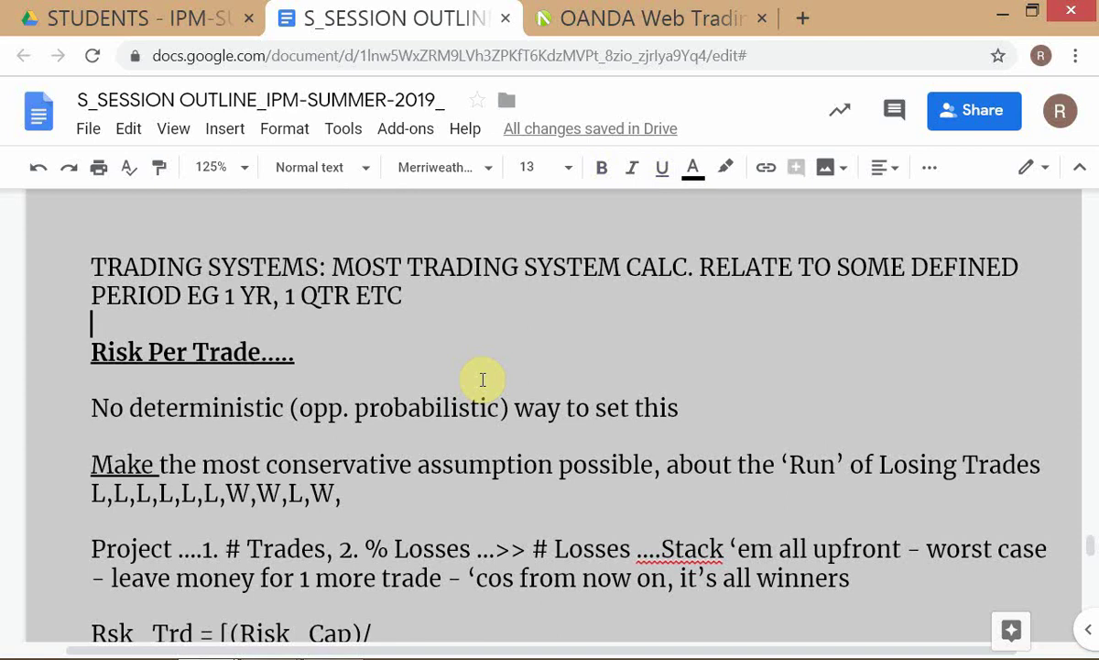
pyautogui.press('Down')
pyautogui.press('Up')
pyautogui.press('Return')
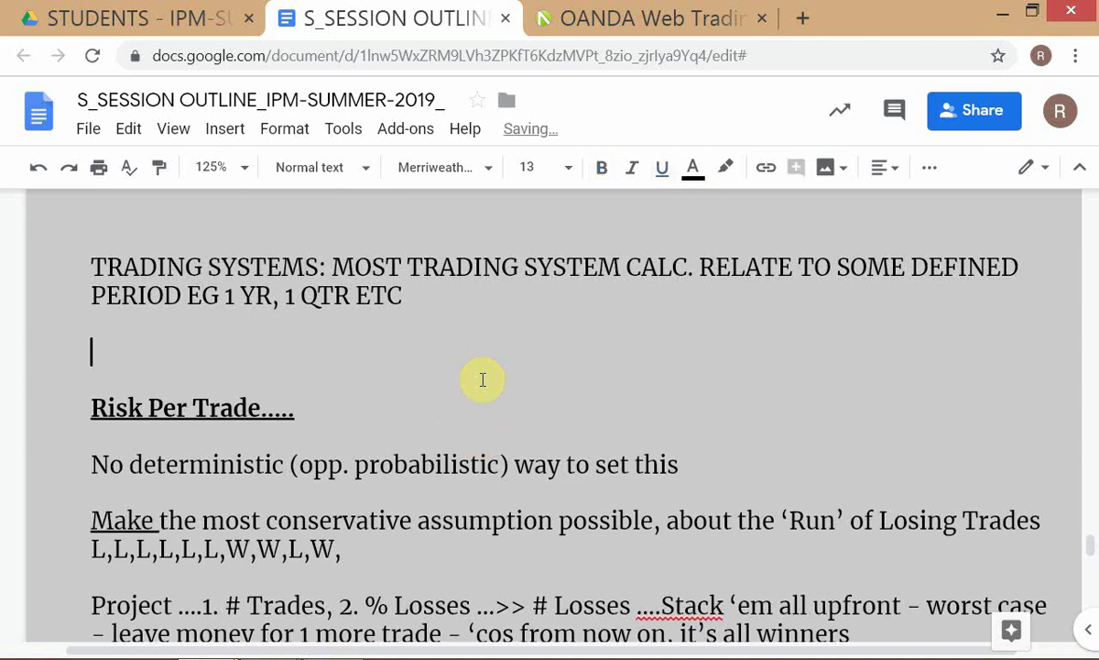
pyautogui.write('Investable Cap.')
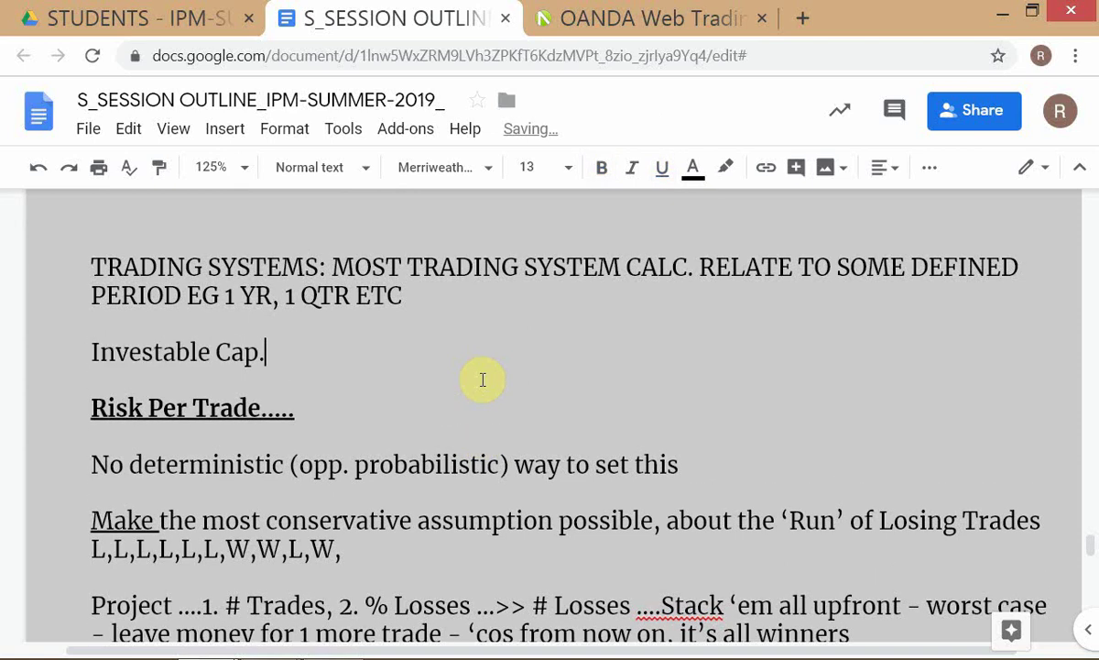
# - Drop the final period from the new line, then add a slash and a copy of its first word so it reads "Investable/Investable Cap"
pyautogui.press('BackSpace')
pyautogui.press('Left')
pyautogui.press('Left')
pyautogui.press('Left')
pyautogui.press('Left')
pyautogui.write('/')
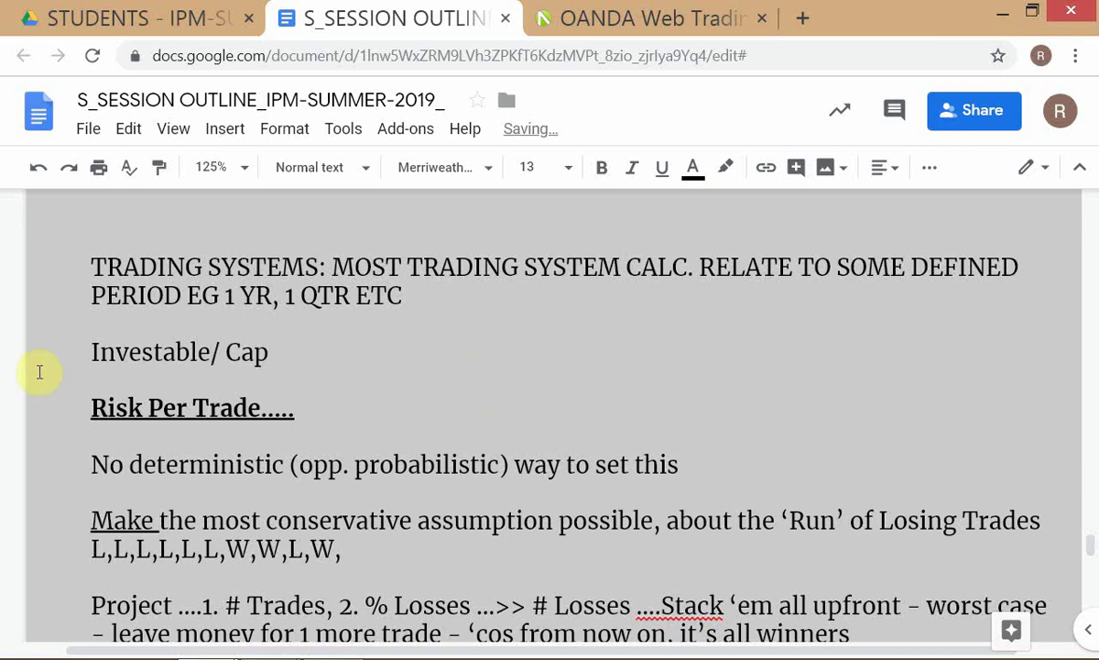
pyautogui.click(91, 350)
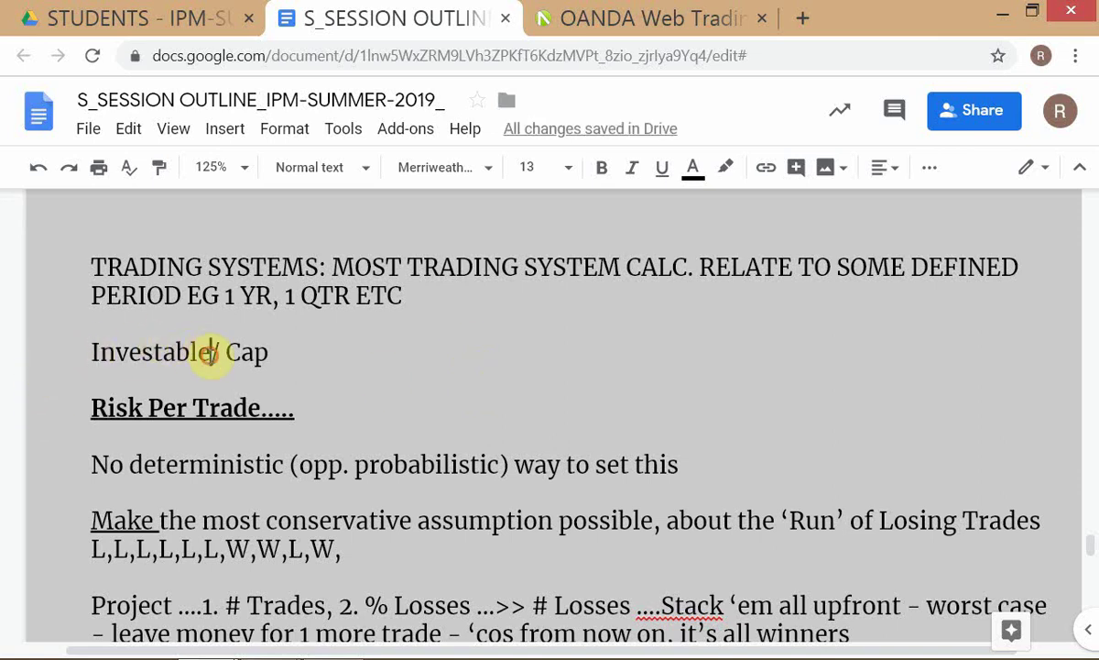
pyautogui.doubleClick(90, 351)
pyautogui.hotkey('ctrl', 'c')
pyautogui.press('Right')
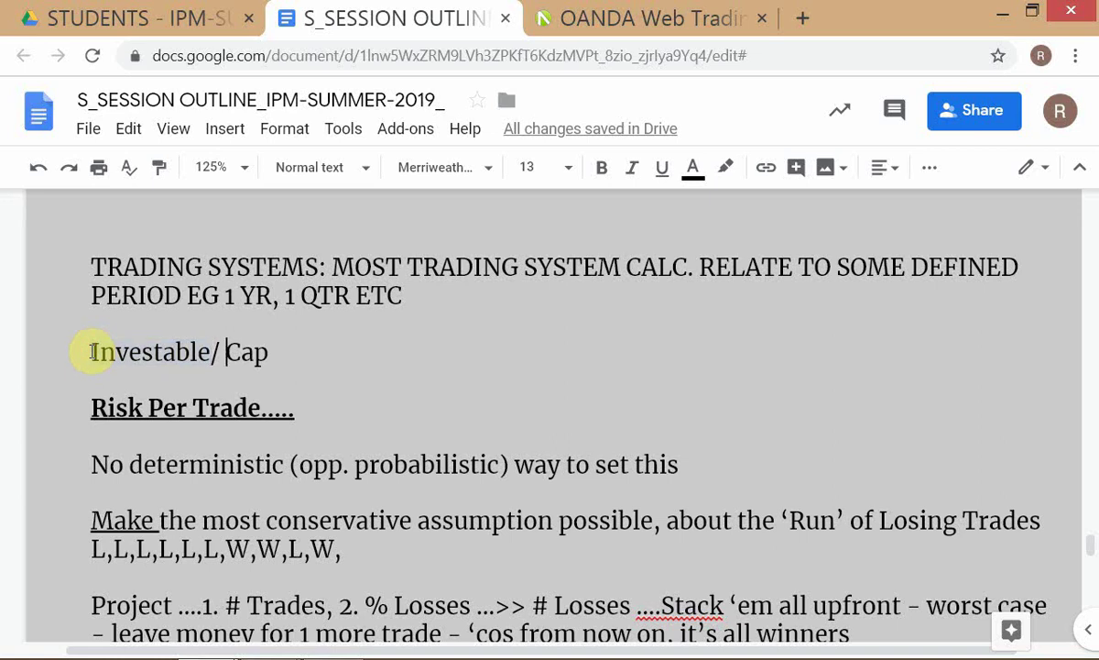
pyautogui.hotkey('ctrl', 'v')
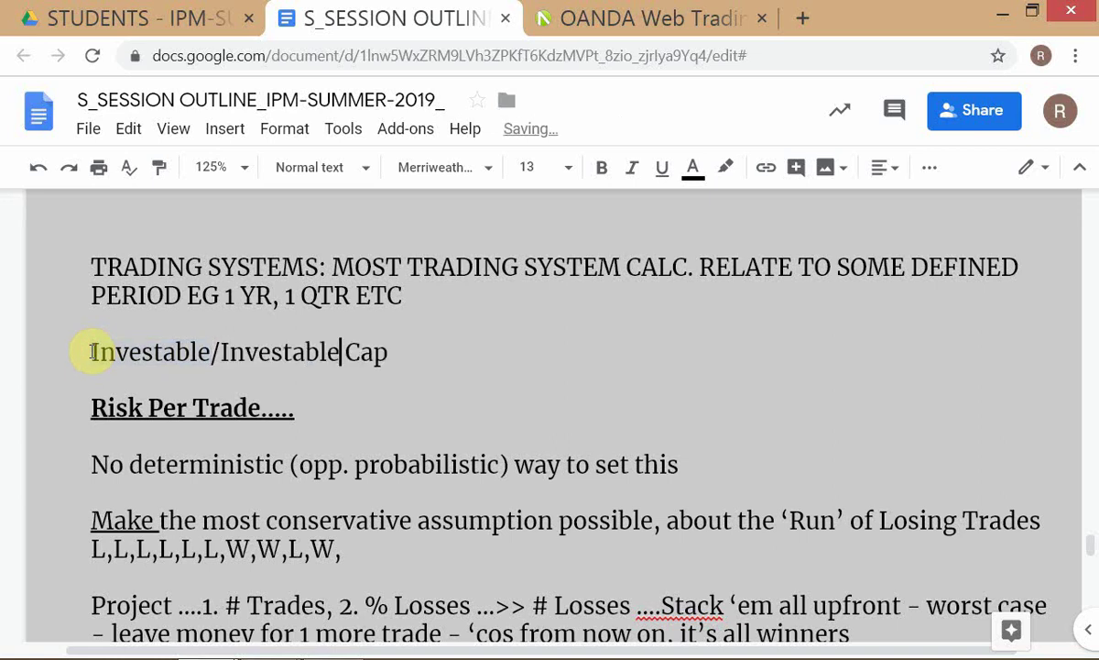
# - Change the second "Investable" in the new line to "Invested"
pyautogui.press('Left')
pyautogui.press('Left')
pyautogui.press('Left')
pyautogui.press('Left')
pyautogui.press('Left')
pyautogui.hotkey('shift', 'Right')
pyautogui.hotkey('shift', 'Right')
pyautogui.hotkey('shift', 'Right')
pyautogui.hotkey('shift', 'Right')
pyautogui.hotkey('shift', 'Right')
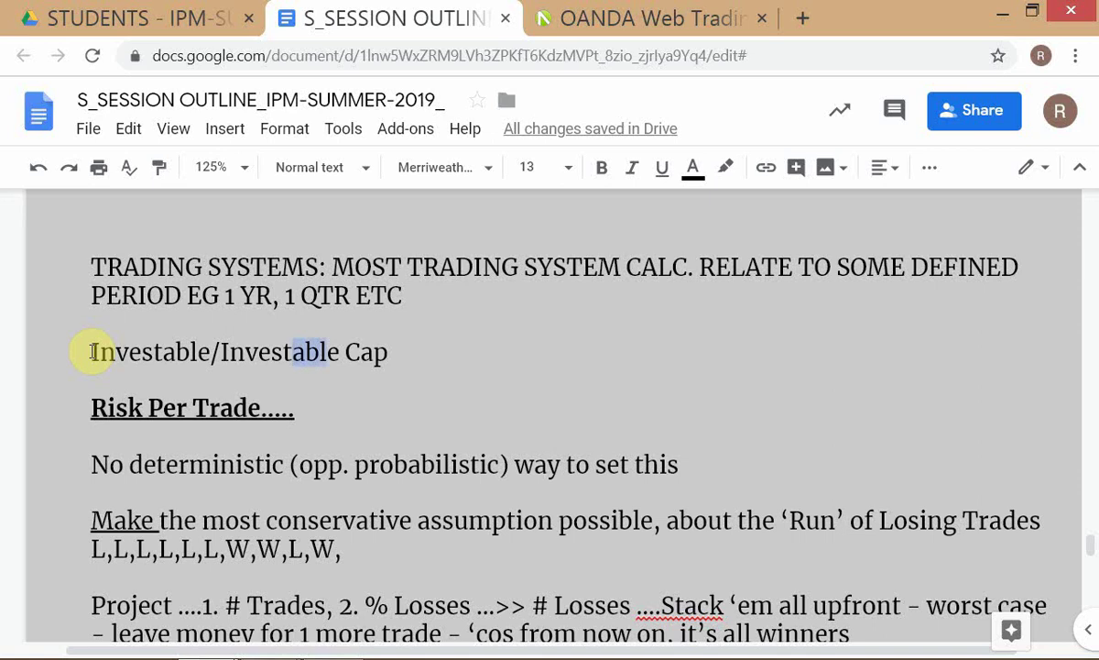
pyautogui.write('e')
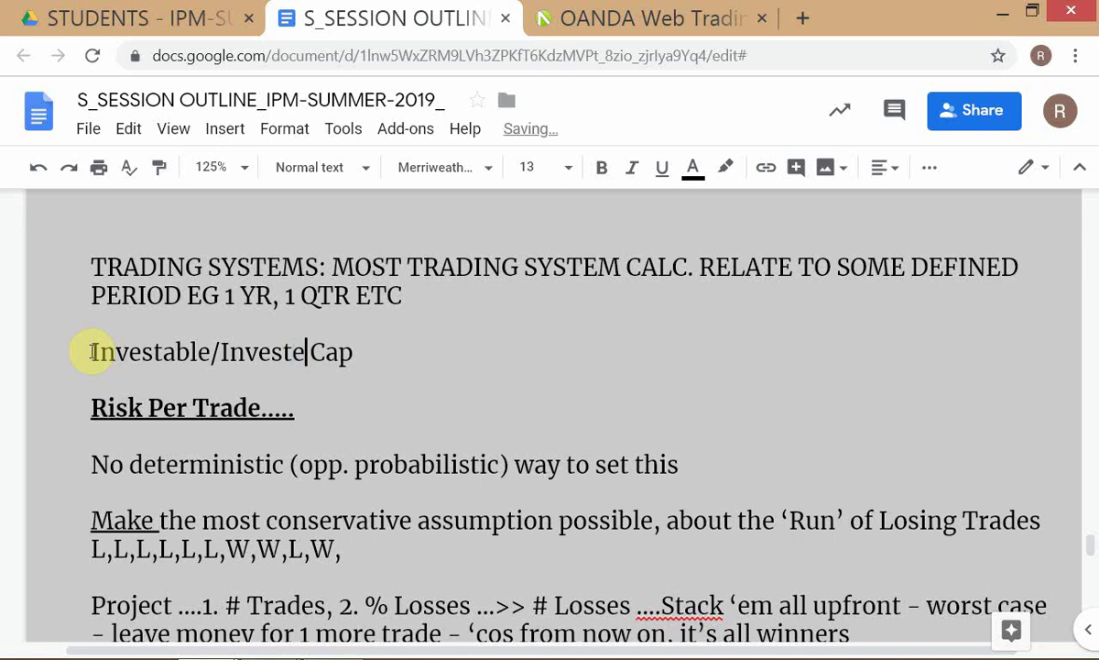
pyautogui.write('d')
# - Append "vs Risk Cap" to the end of the "Investable/Invested Cap" line
pyautogui.press('Right')
pyautogui.press('Right')
pyautogui.press('Right')
pyautogui.press('Right')
pyautogui.press('Right')
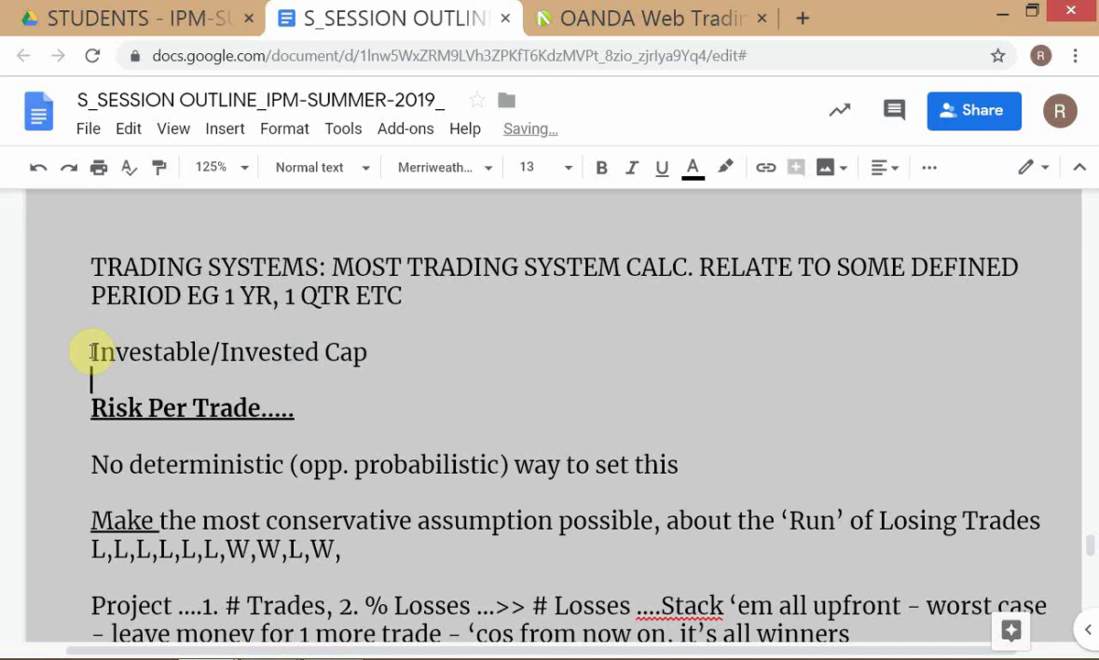
pyautogui.press('Left')
pyautogui.write('vs ')
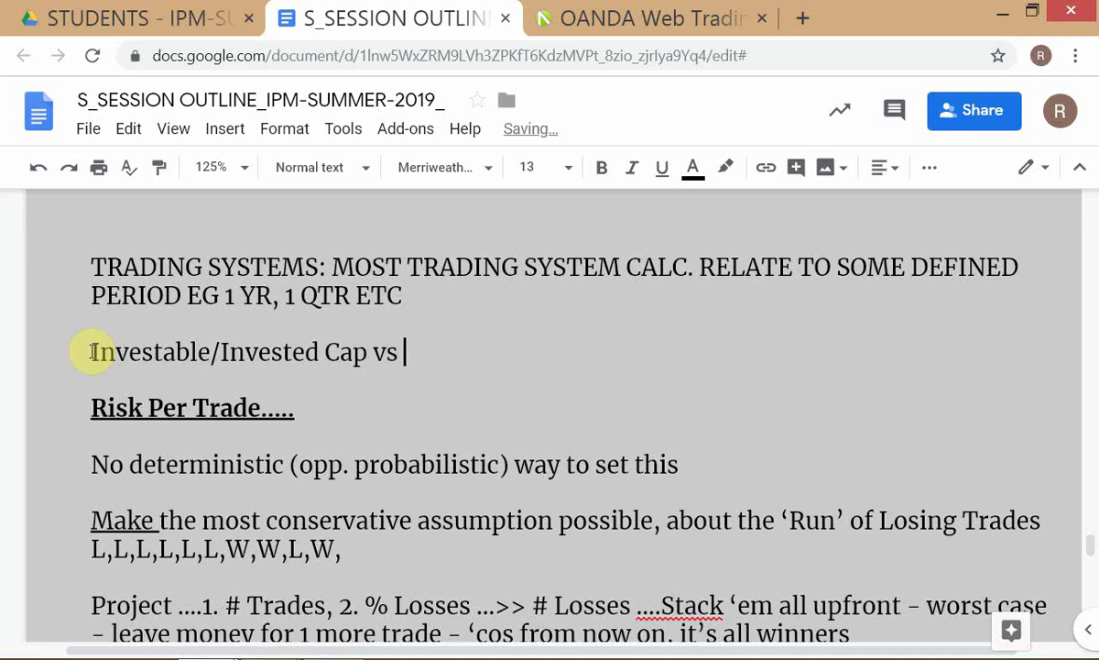
pyautogui.write('Risk')
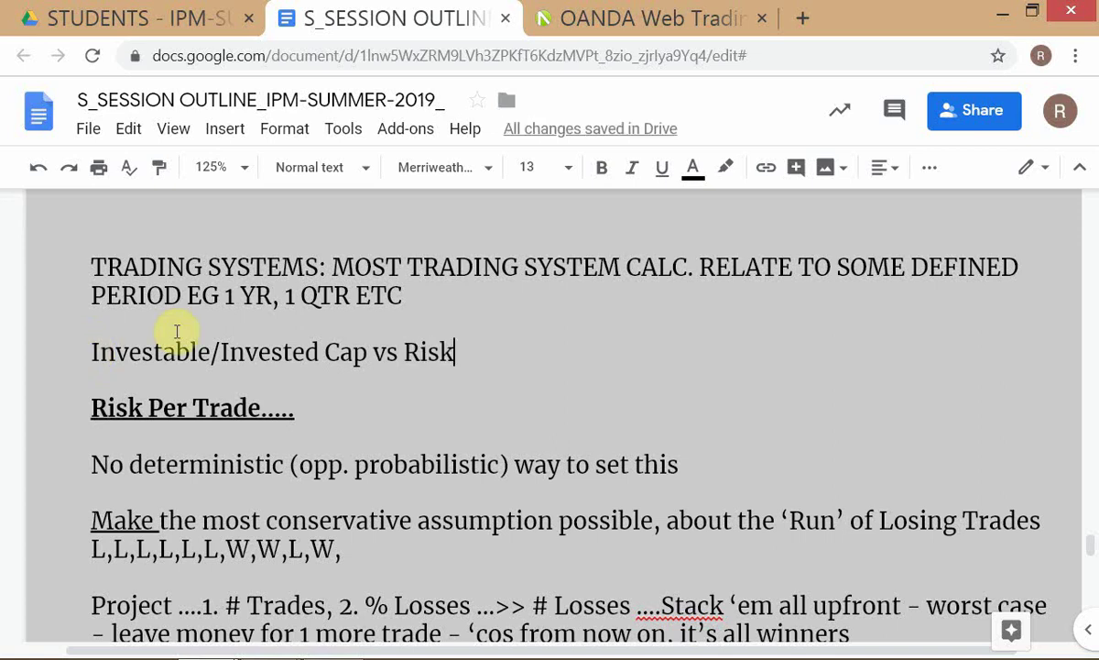
pyautogui.write(' Cao')
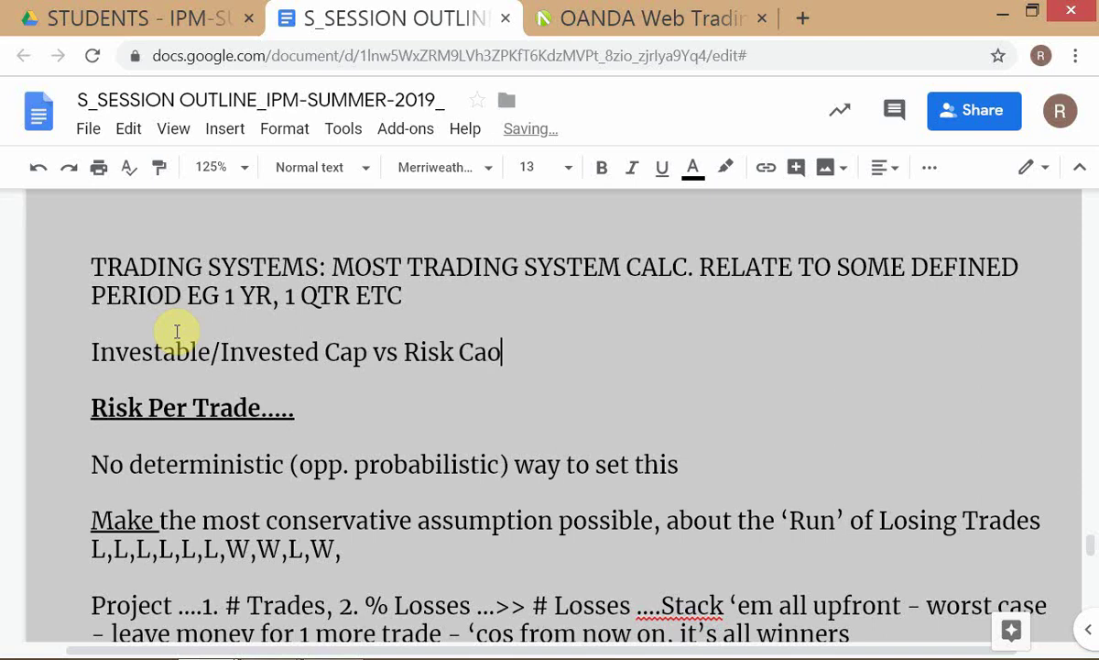
pyautogui.press('BackSpace')
pyautogui.write('p')
# - Insert "(ex-ante)" directly after the word "Investable" in the capital comparison line
pyautogui.click(89, 352)
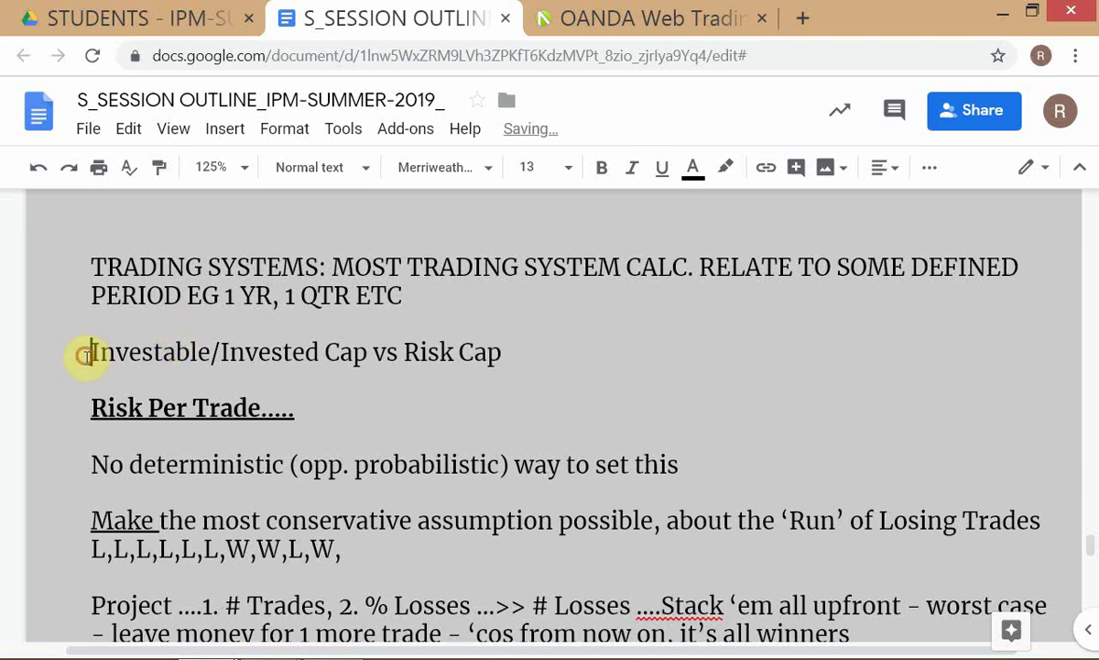
pyautogui.click(209, 351)
pyautogui.write('(e')
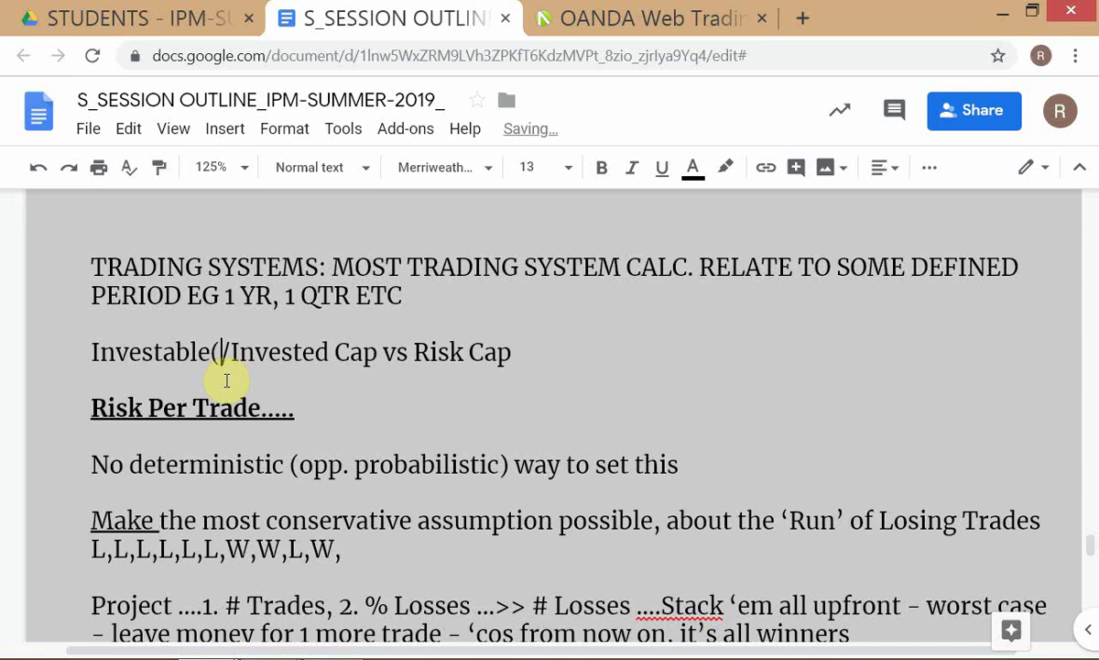
pyautogui.write('x-am')
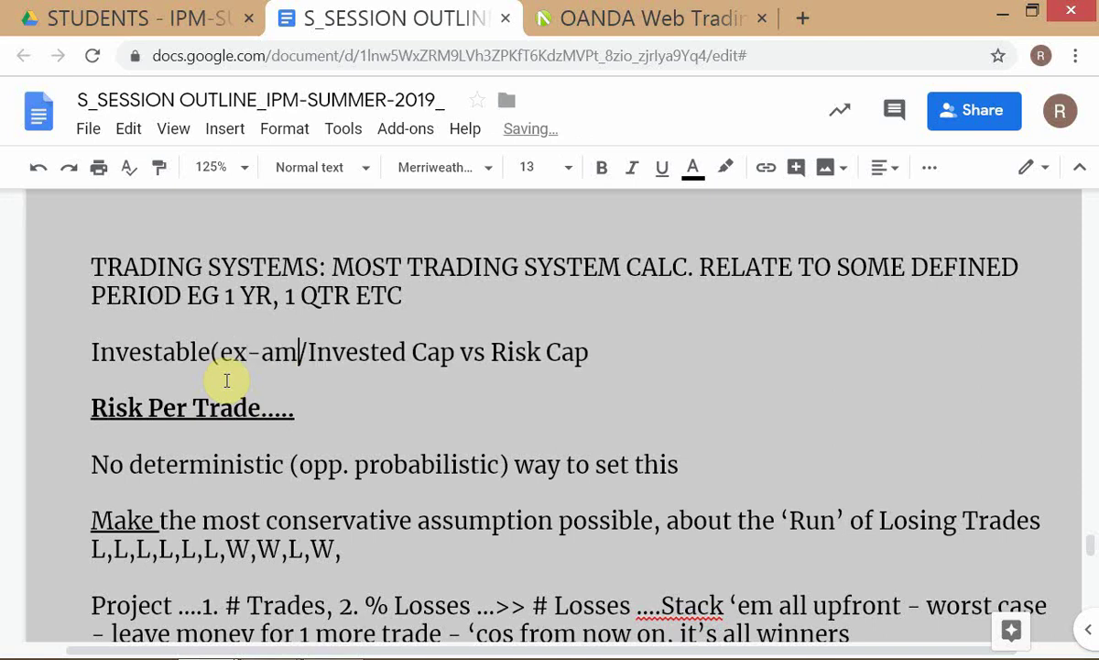
pyautogui.press('BackSpace')
pyautogui.write('nte')
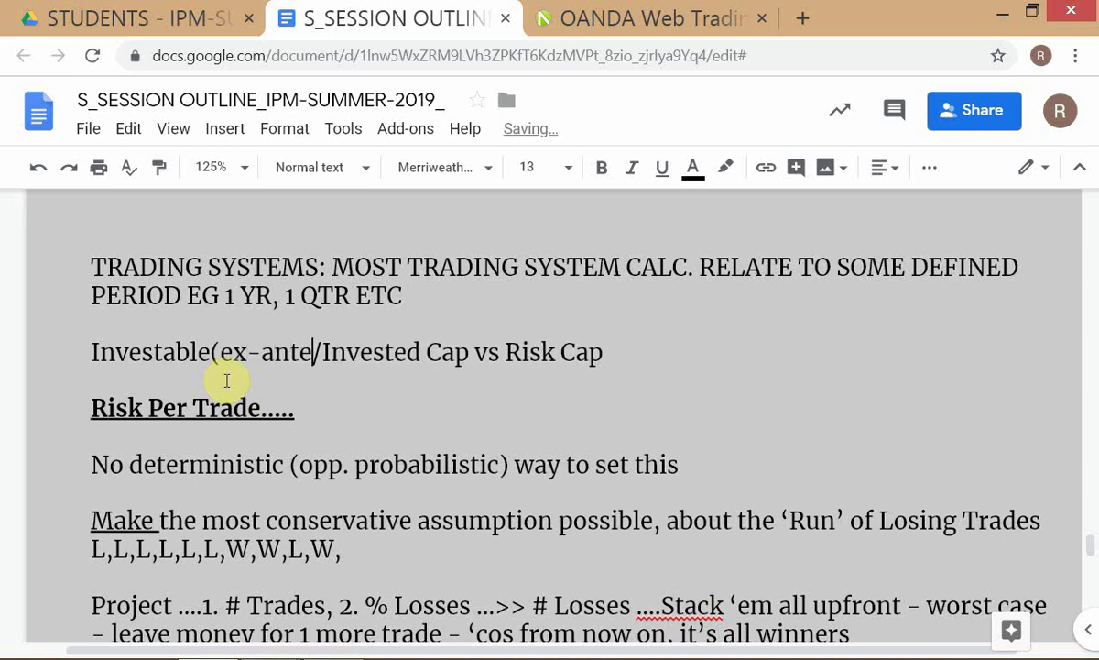
pyautogui.write(')')
# - Insert "(ex-post)" after the word "Invested" in the same line
pyautogui.press('Right')
pyautogui.press('Right')
pyautogui.press('Right')
pyautogui.press('Right')
pyautogui.press('Right')
pyautogui.press('Right')
pyautogui.press('Right')
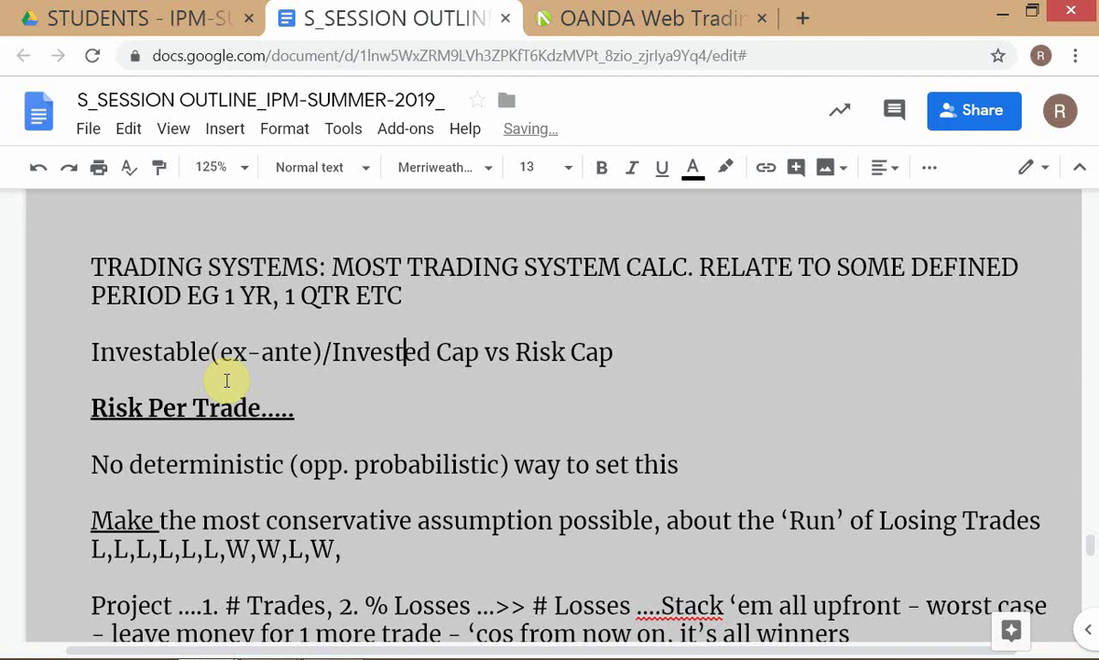
pyautogui.press('Right')
pyautogui.press('Right')
pyautogui.write('(')
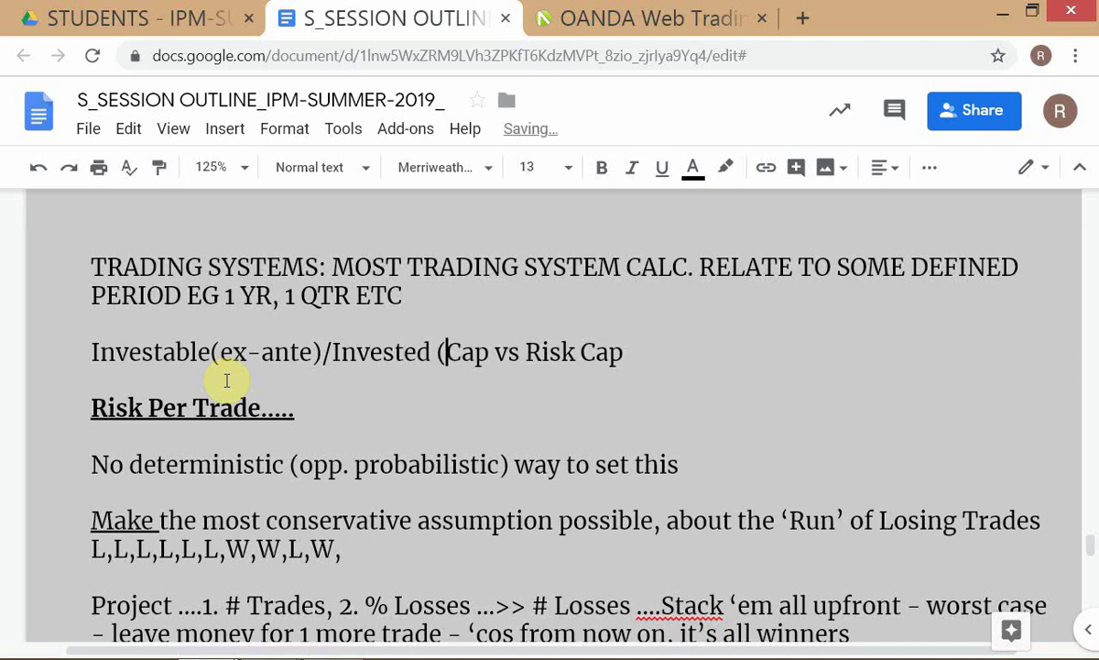
pyautogui.write('ex-post')
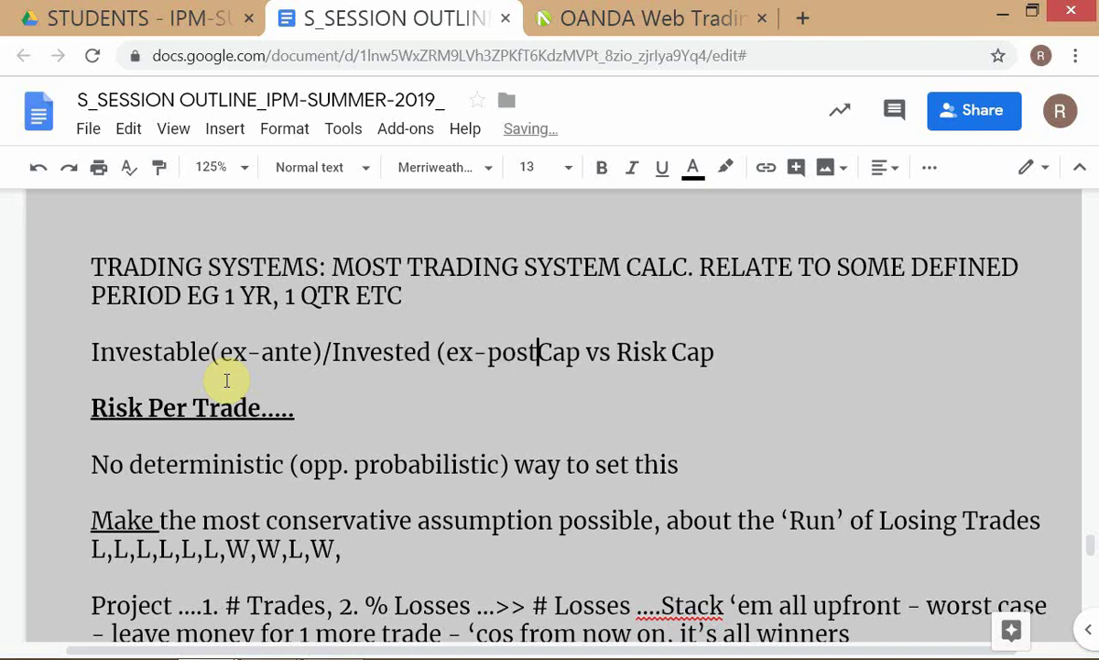
pyautogui.write(')')
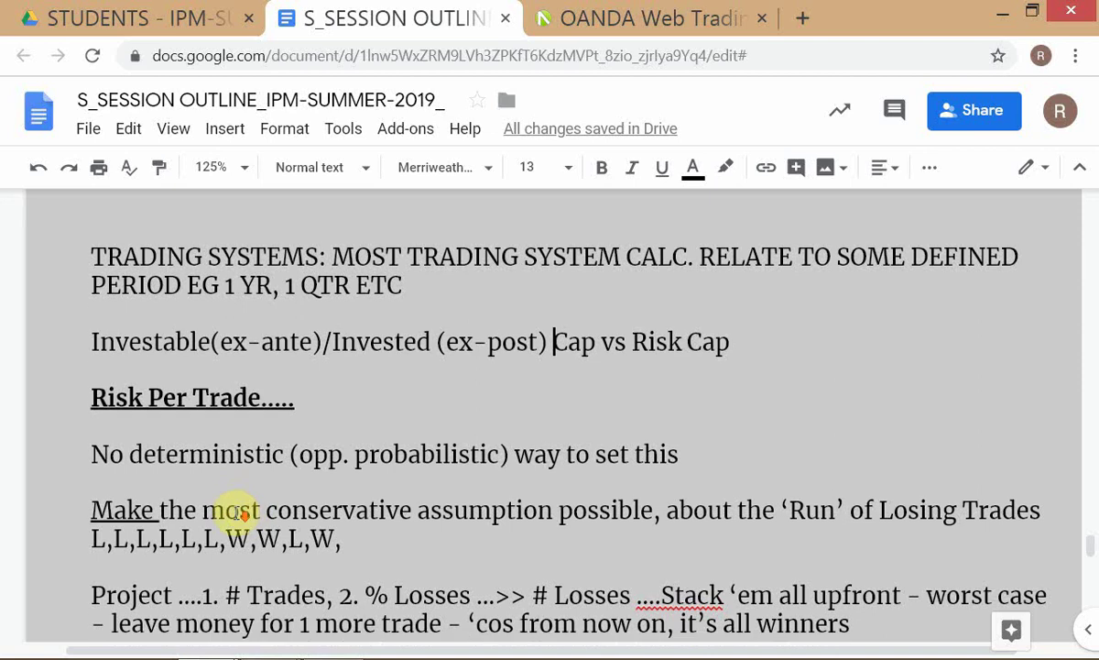
# - Switch to the position-size spreadsheet and examine the "% of IC that is RC", RC and "% of Losing Trades in Max Run" rows
pyautogui.scroll(-1, 234, 515)
pyautogui.hotkey('alt', 'Tab')
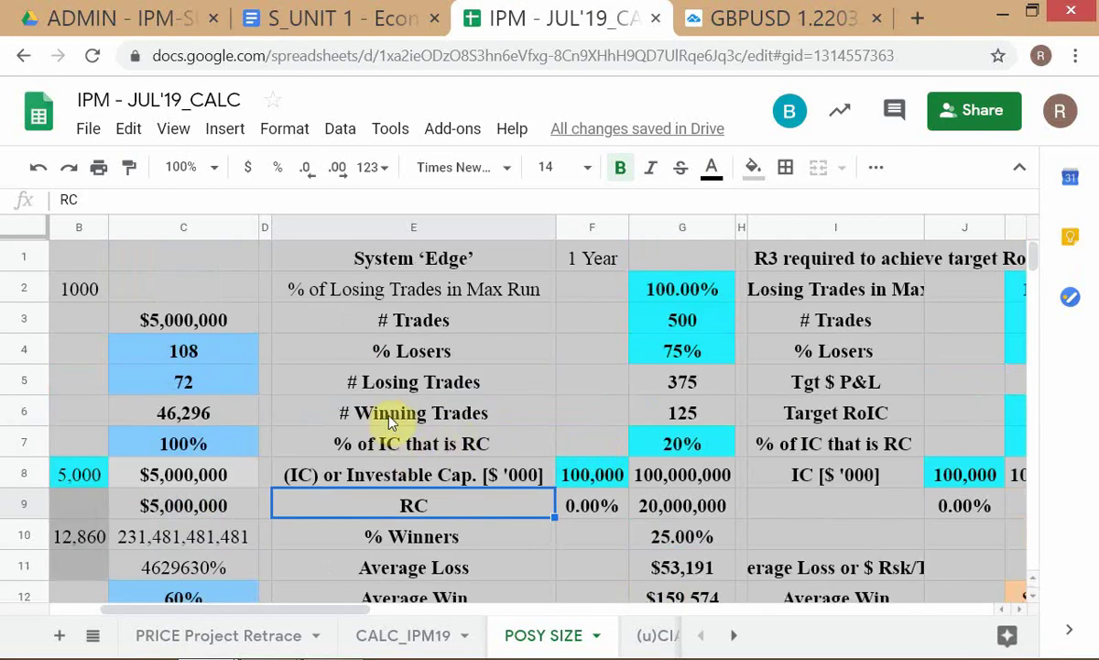
pyautogui.click(593, 449)
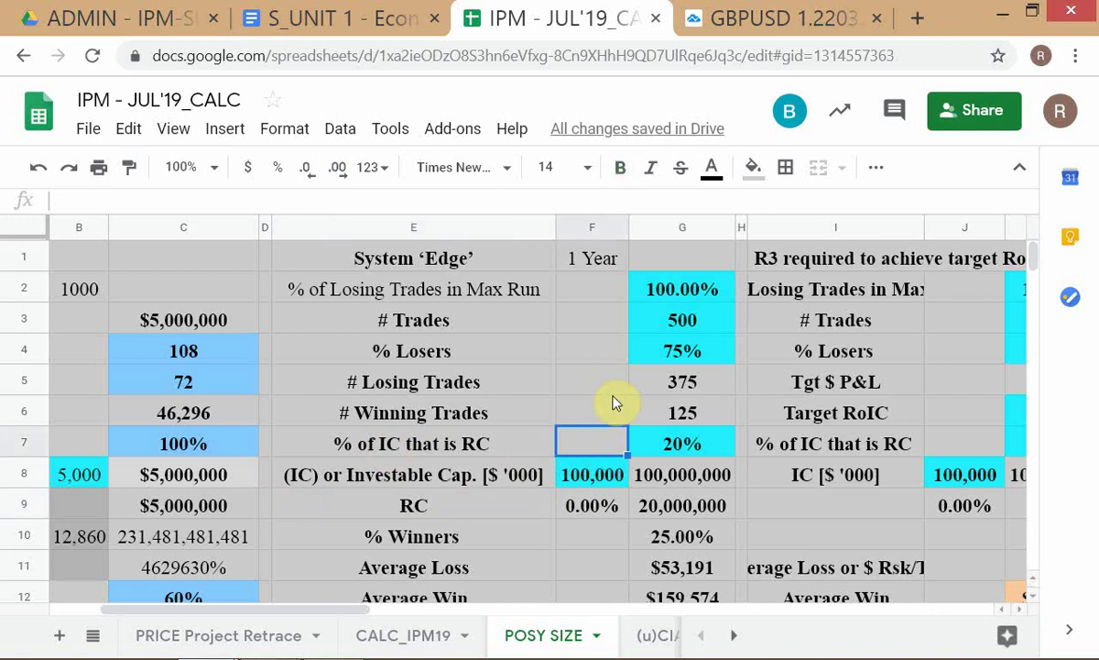
pyautogui.click(682, 443)
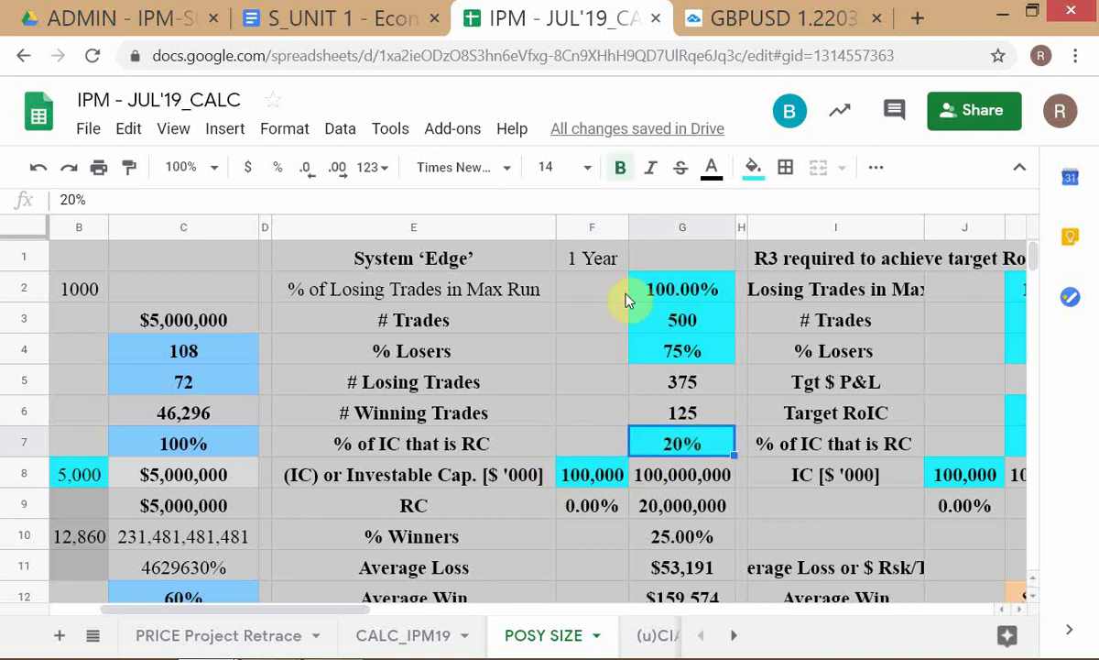
pyautogui.click(519, 443)
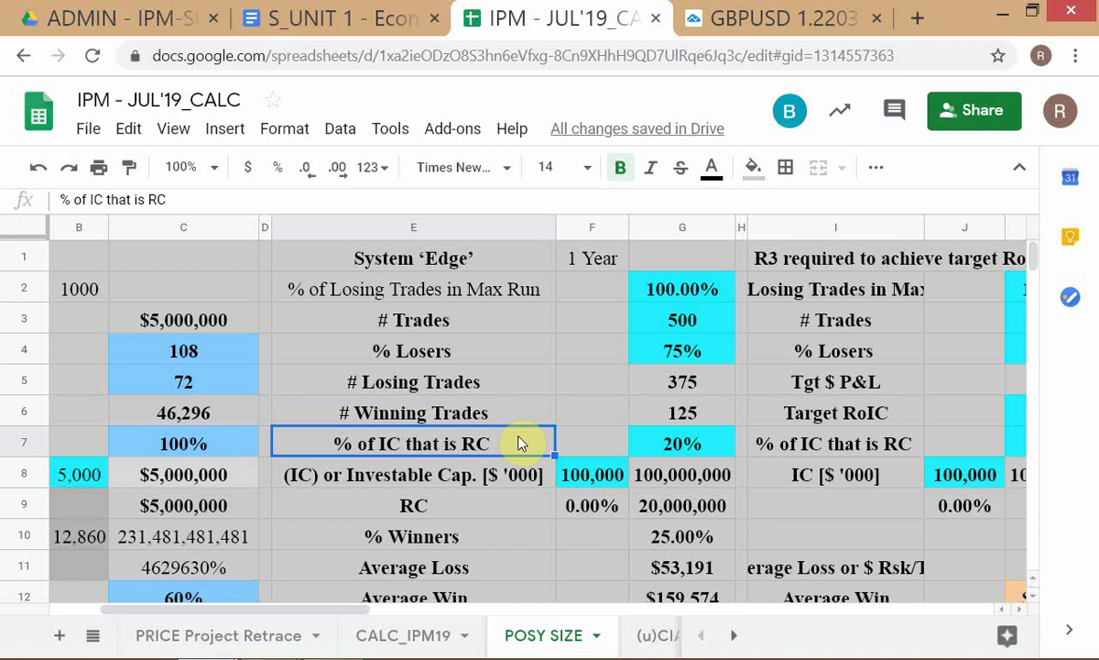
pyautogui.click(702, 448)
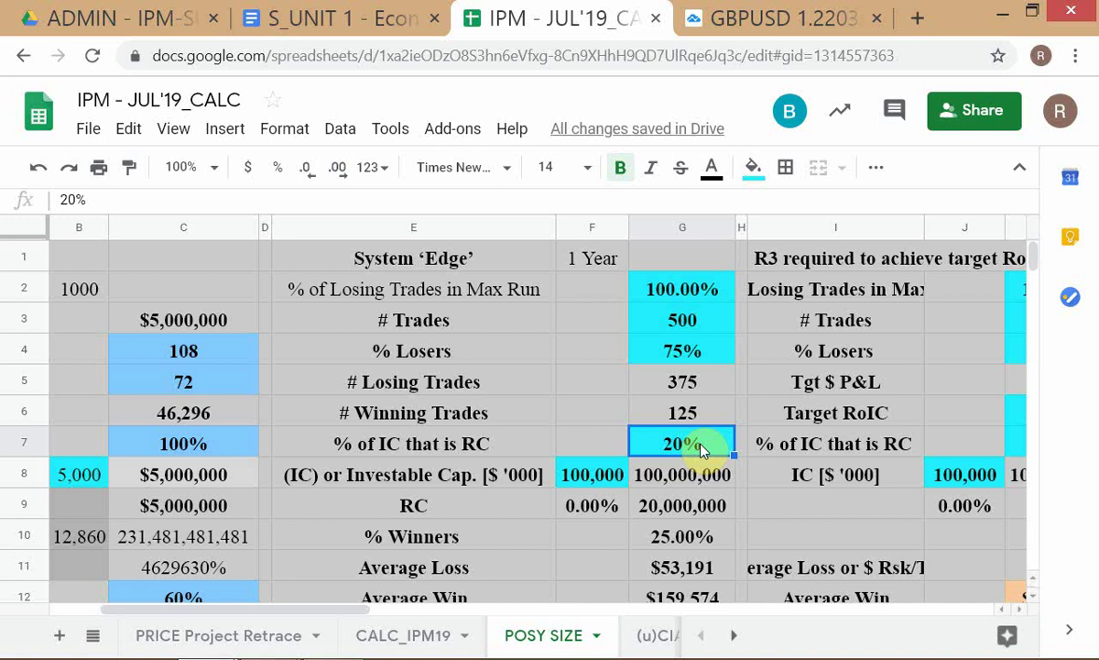
pyautogui.click(696, 291)
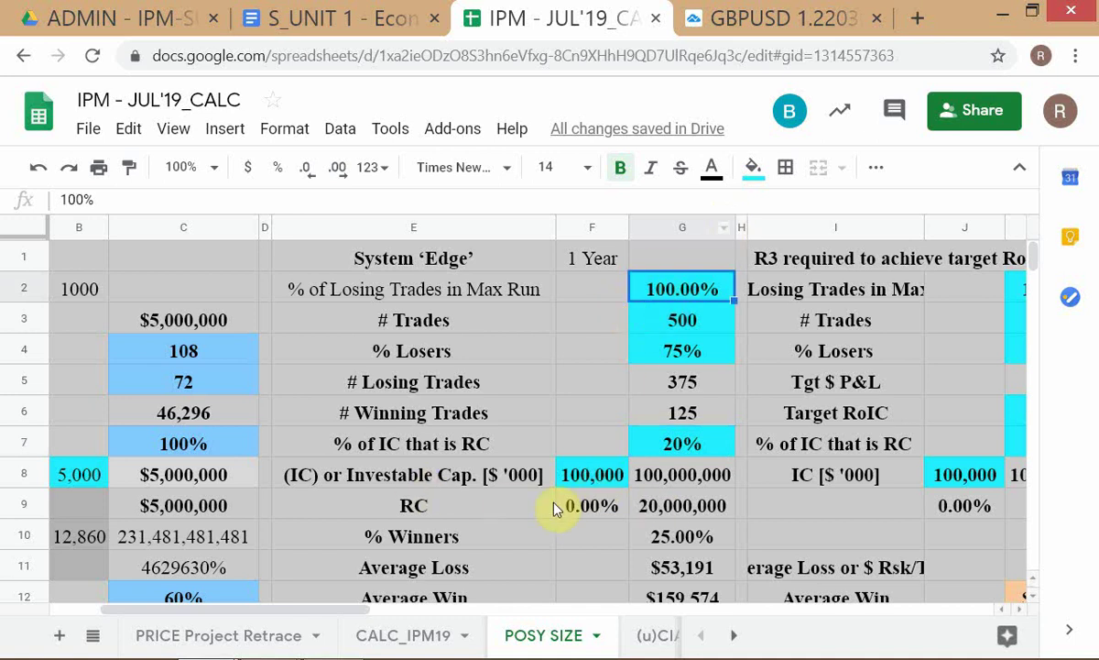
pyautogui.click(696, 443)
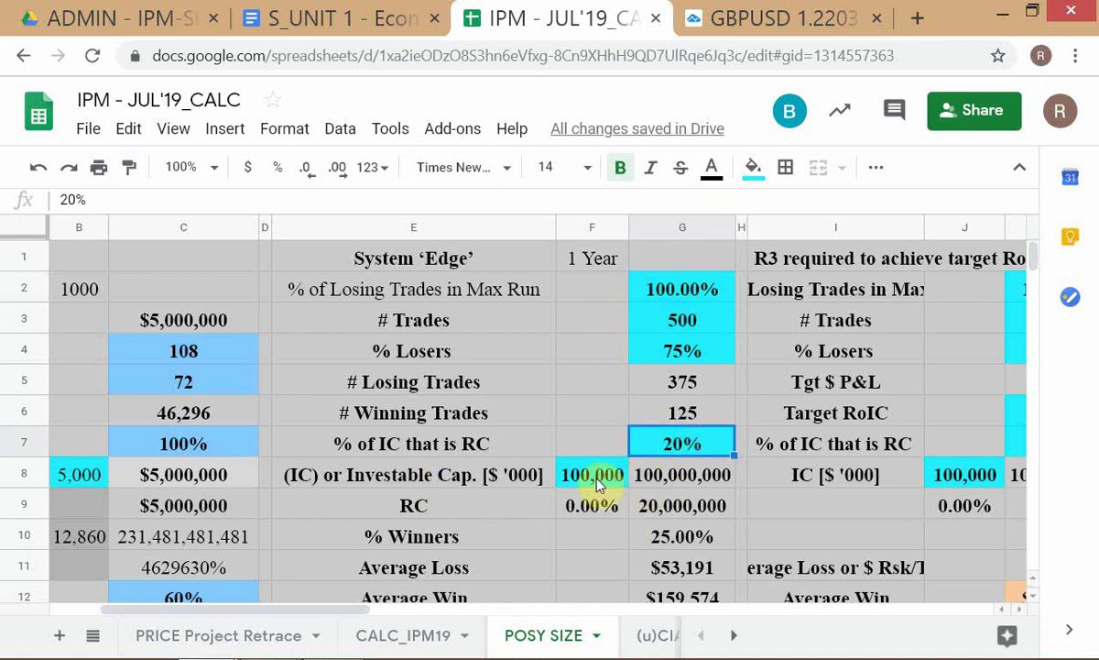
pyautogui.click(693, 506)
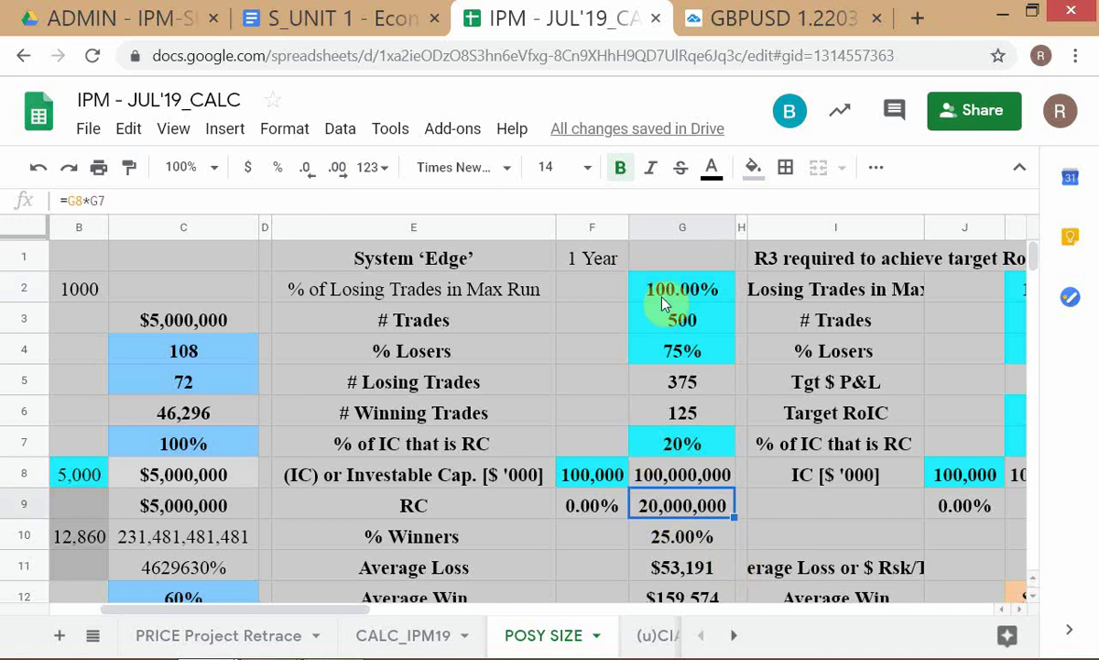
pyautogui.click(532, 291)
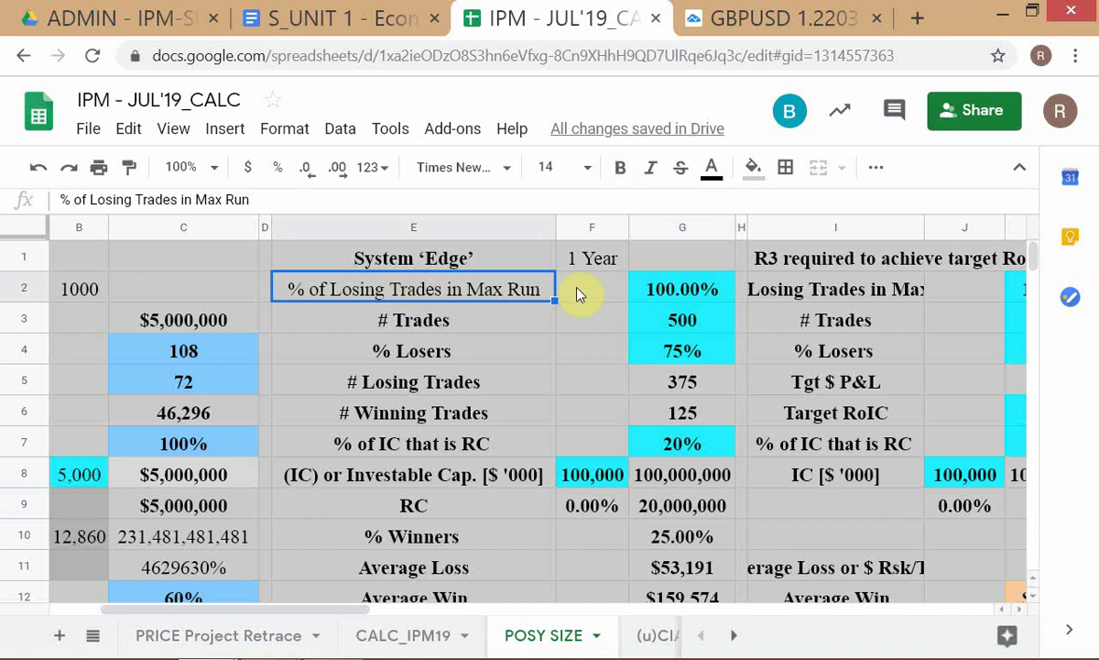
# - Compare the "% of Losing Trades in Max Run" and "# Losing Trades" values with the L/W trade sequence in the session outline
pyautogui.click(659, 291)
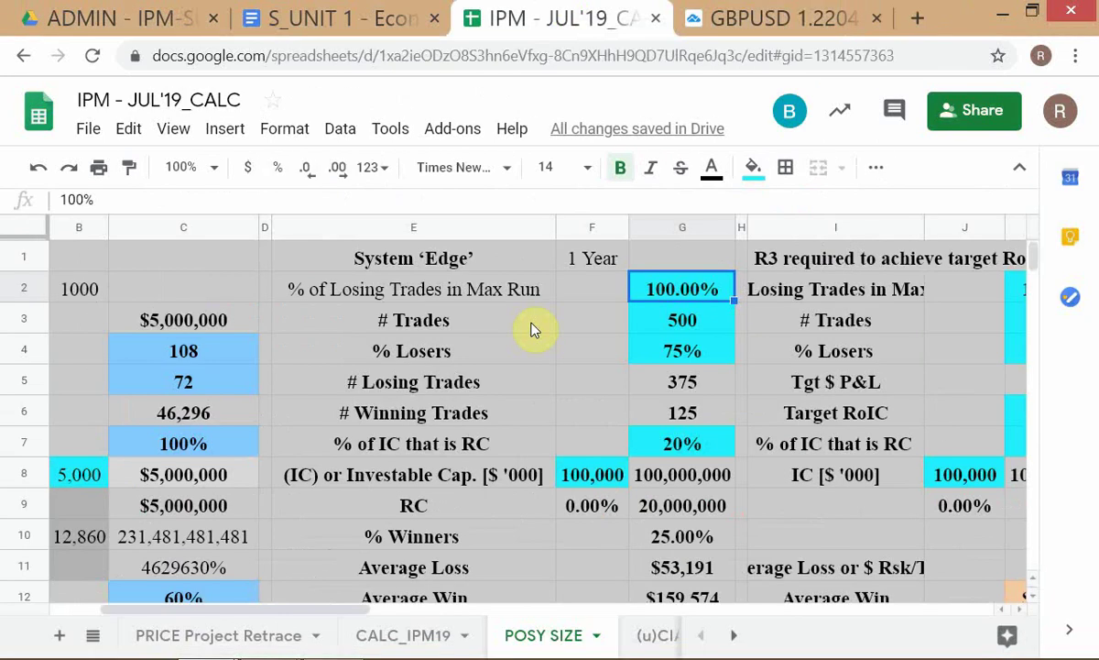
pyautogui.hotkey('alt', 'Tab')
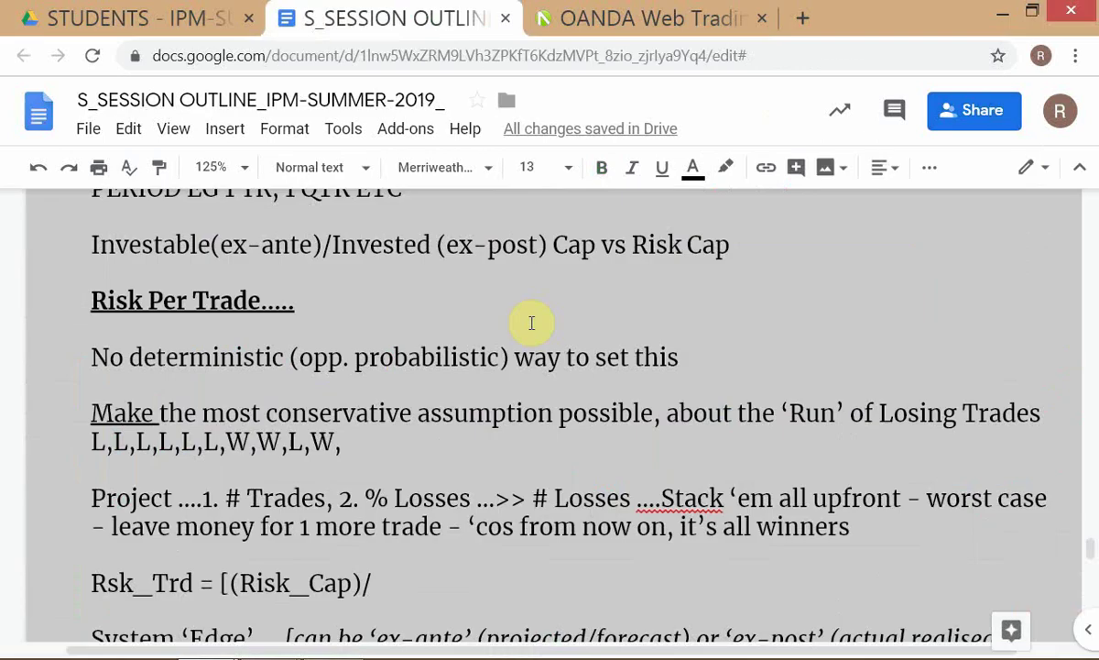
pyautogui.click(86, 440)
pyautogui.hotkey('alt', 'Tab')
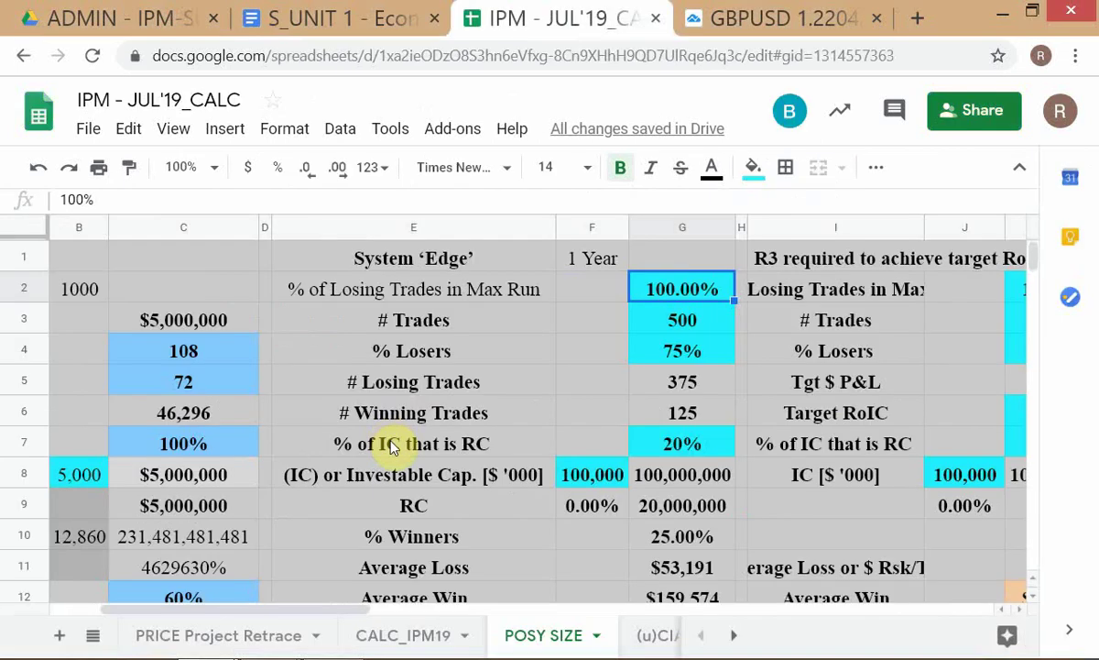
pyautogui.click(656, 295)
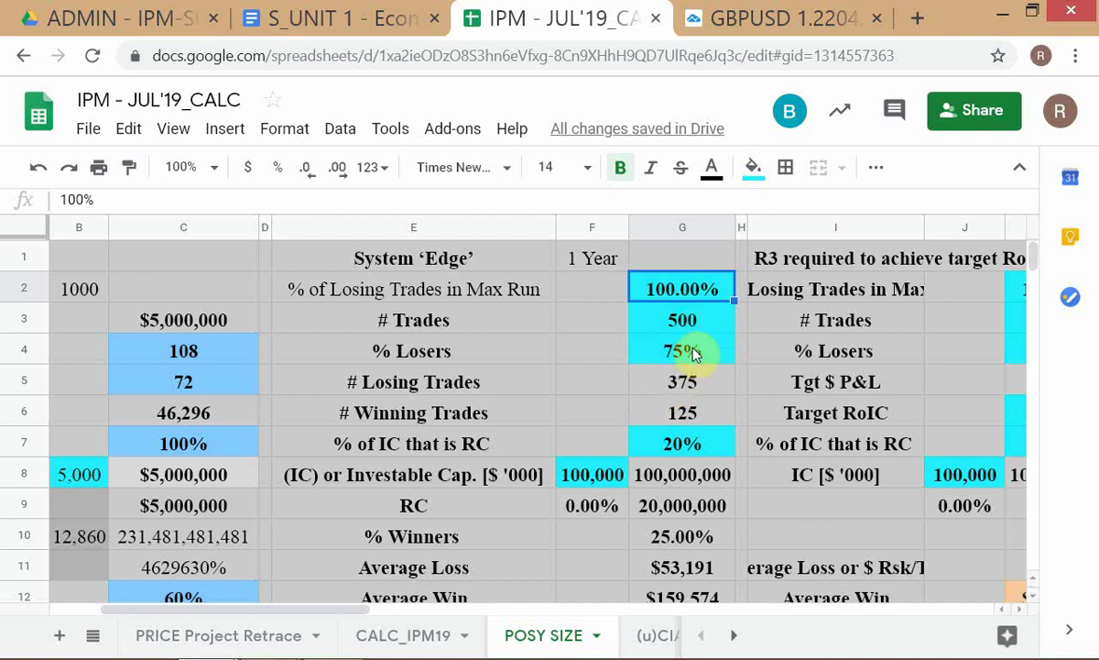
pyautogui.click(637, 394)
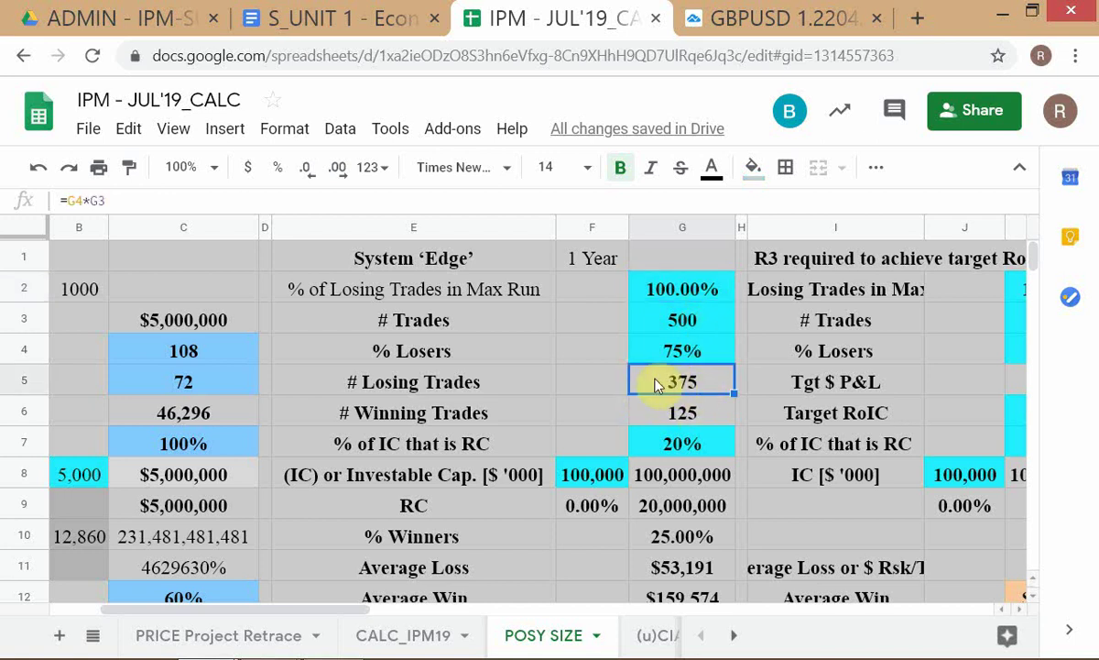
pyautogui.click(653, 291)
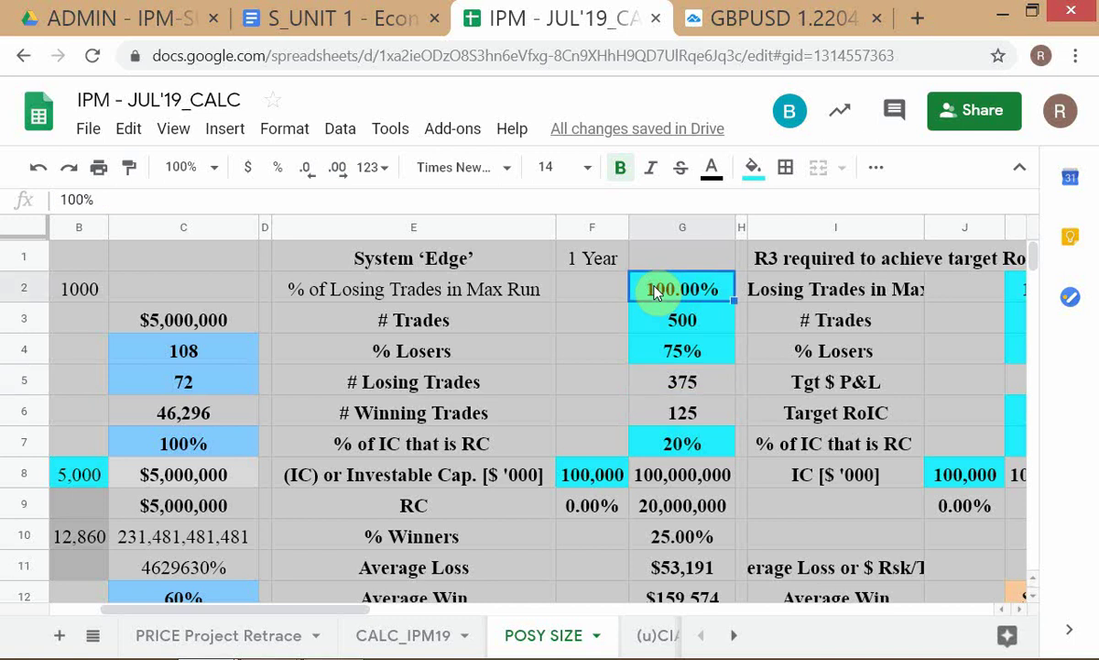
pyautogui.hotkey('alt', 'Tab')
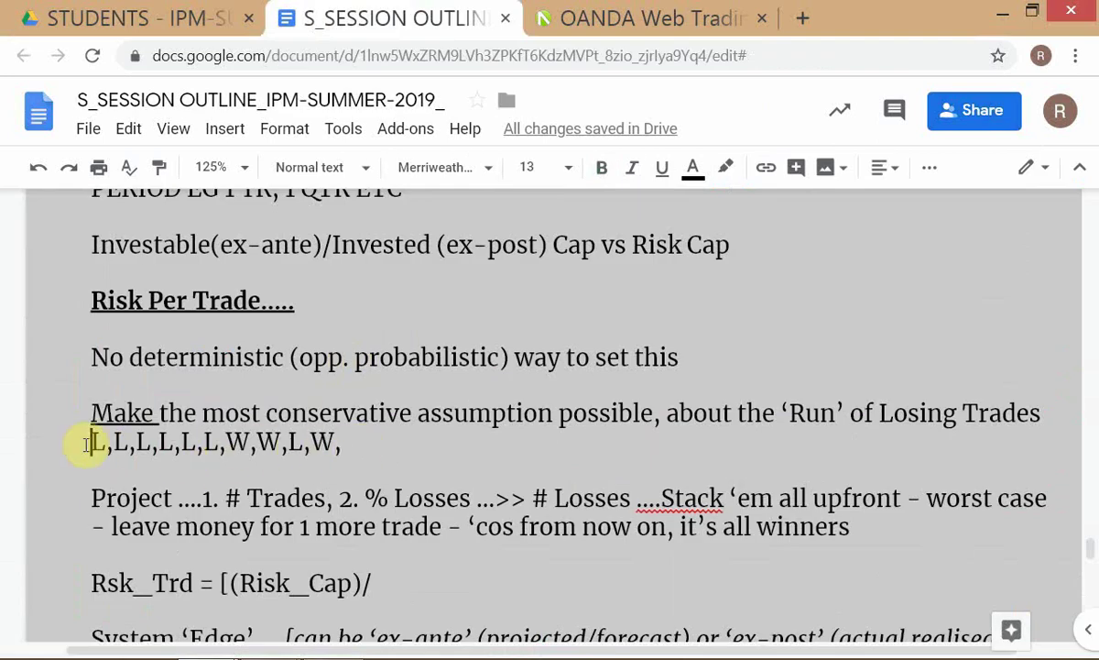
pyautogui.click(217, 442)
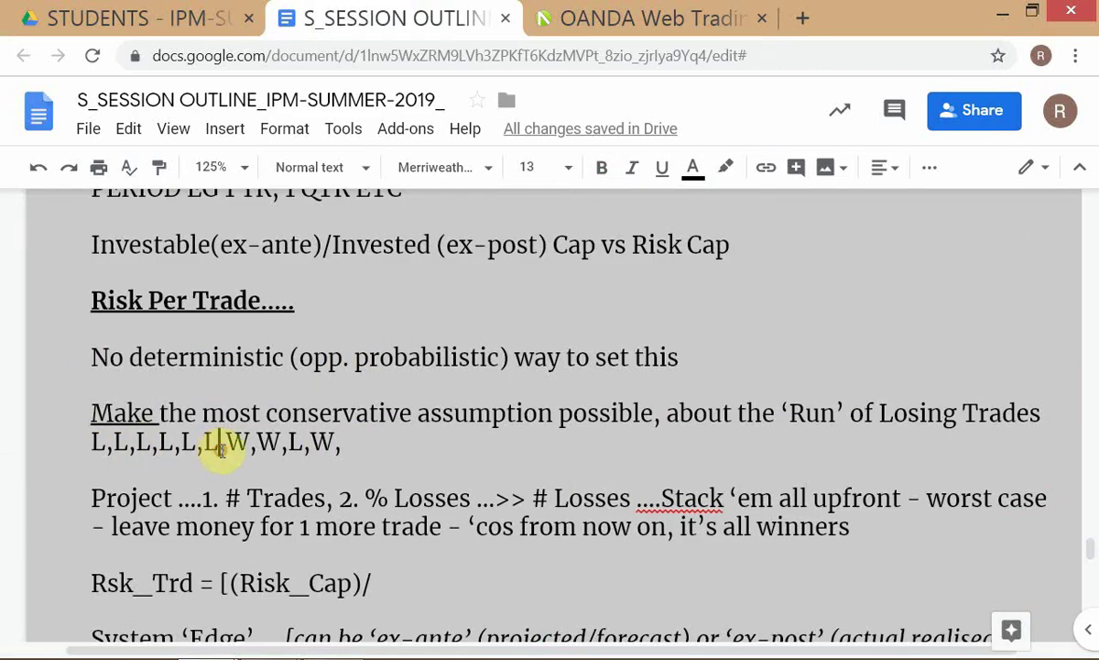
pyautogui.click(311, 442)
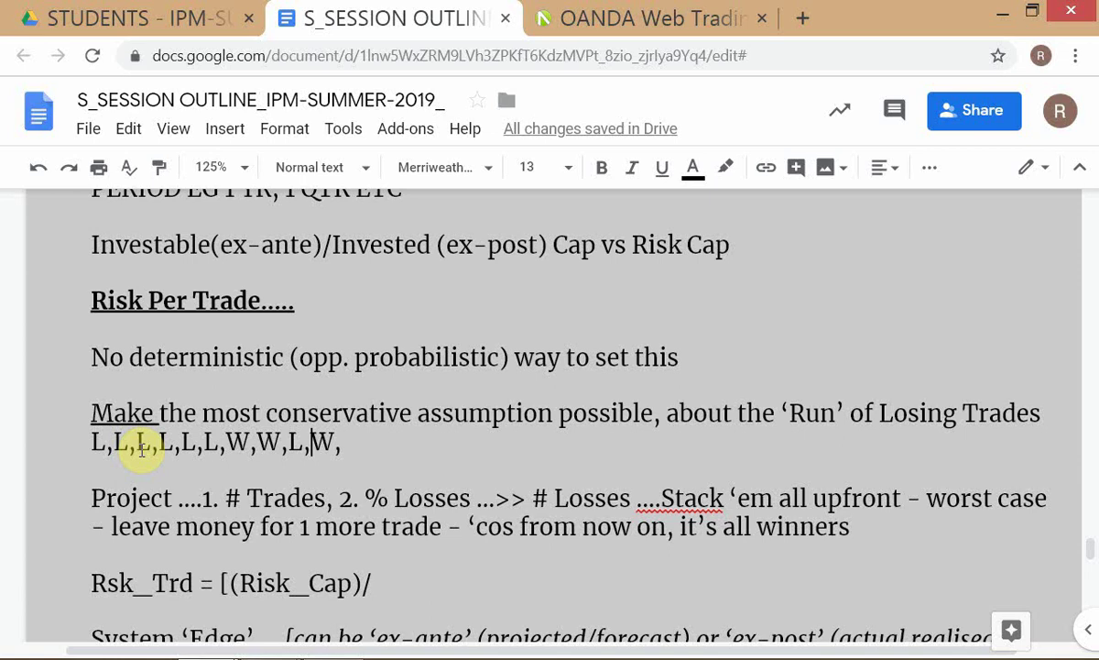
# - Switch to the position-size spreadsheet, try 60% for "% of Losing Trades in Max Run" and undo the change
pyautogui.hotkey('alt', 'Tab')
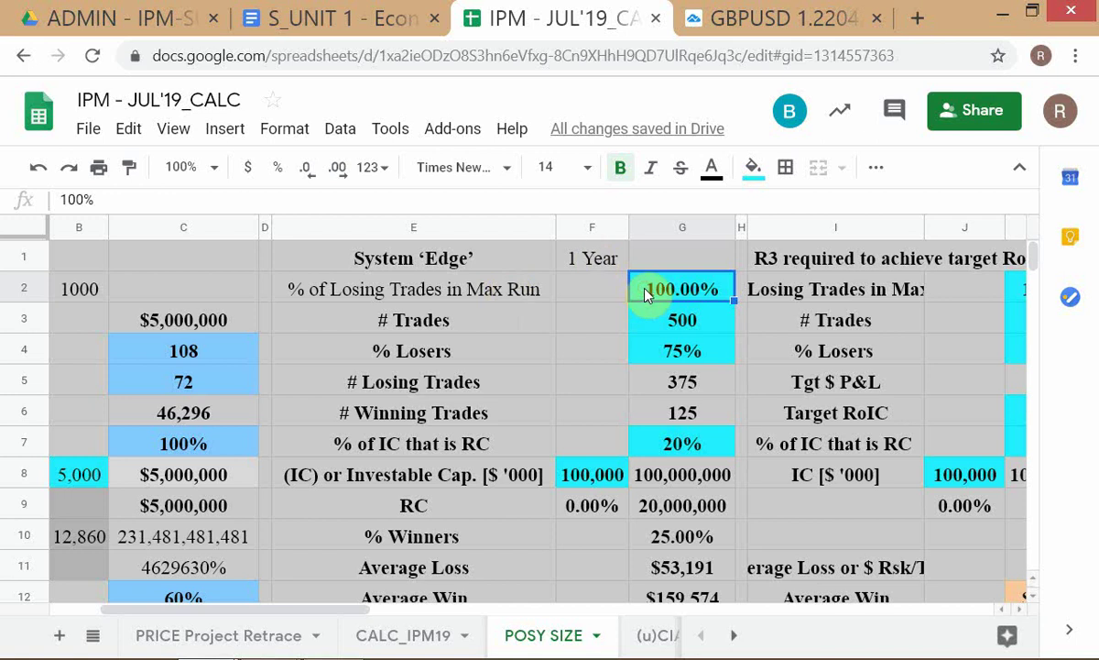
pyautogui.write('60')
pyautogui.press('Return')
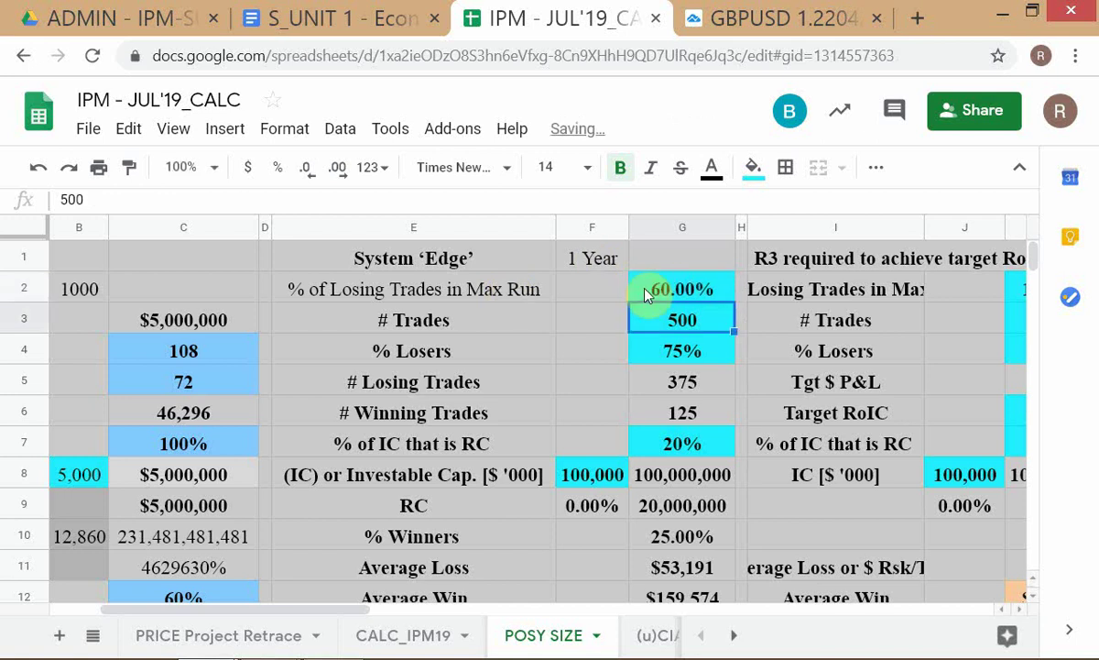
pyautogui.scroll(-3, 647, 293)
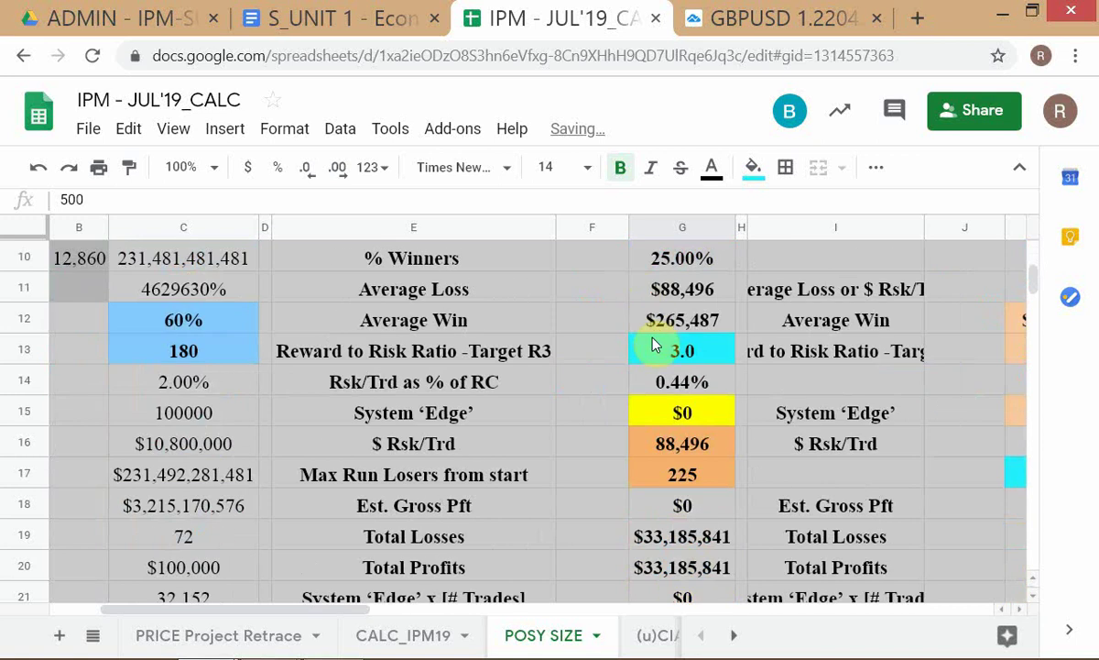
pyautogui.scroll(5, 647, 293)
pyautogui.click(648, 293)
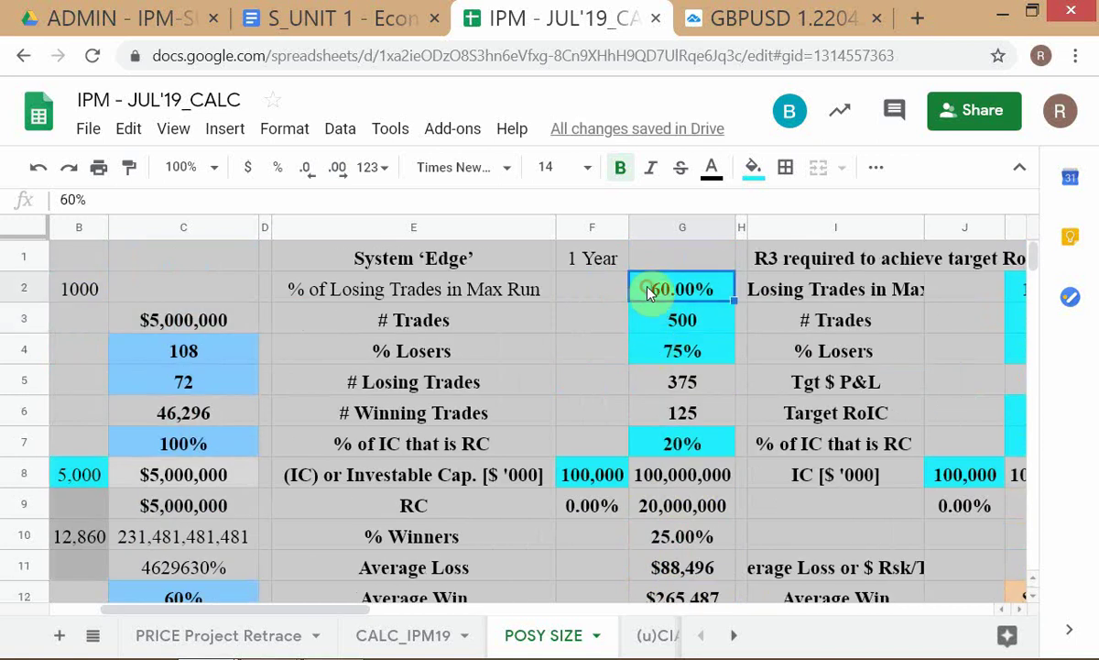
pyautogui.hotkey('ctrl', 'z')
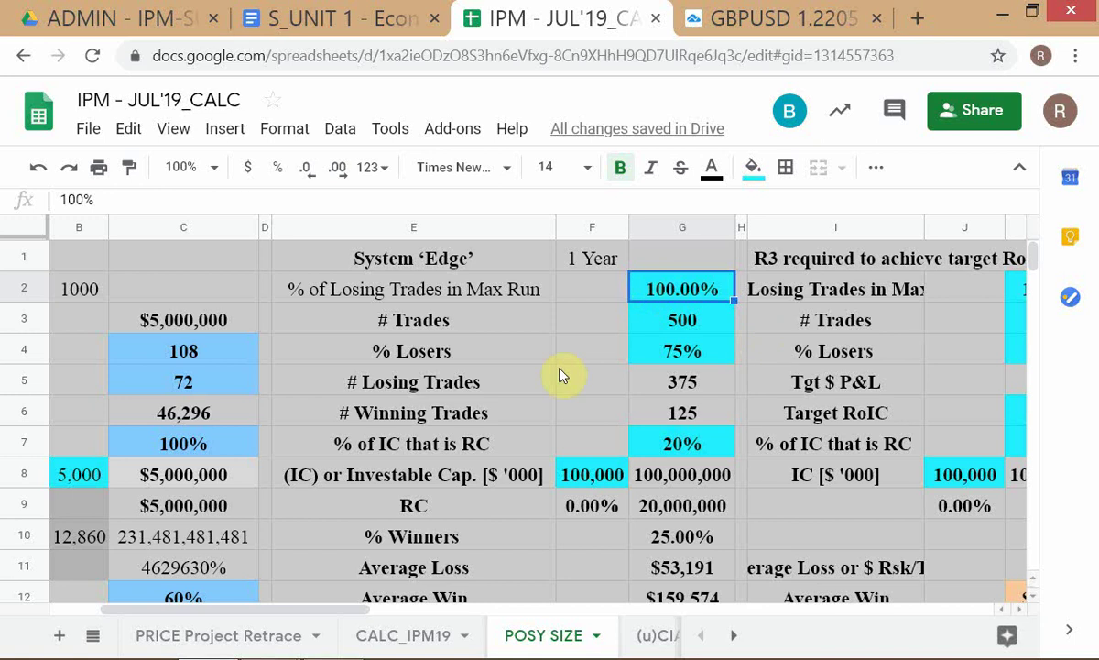
# - Switch to the session outline and review the worst-case losing-run notes and the Rsk_Trd formula line under "Risk Per Trade"
pyautogui.hotkey('alt', 'Tab')
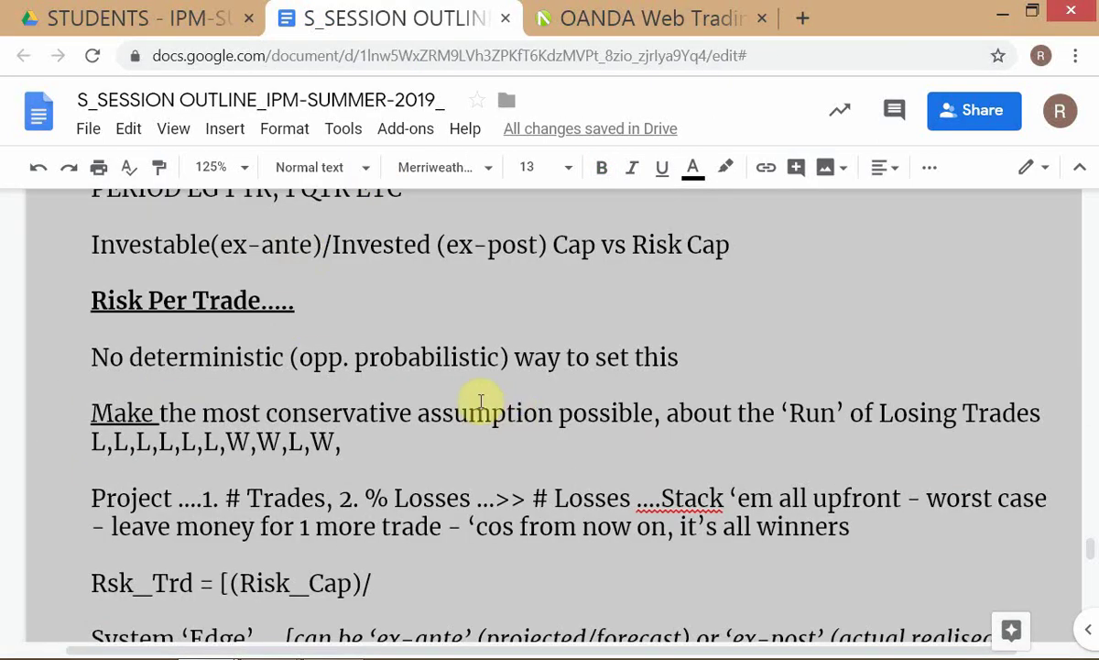
pyautogui.scroll(-2, 491, 400)
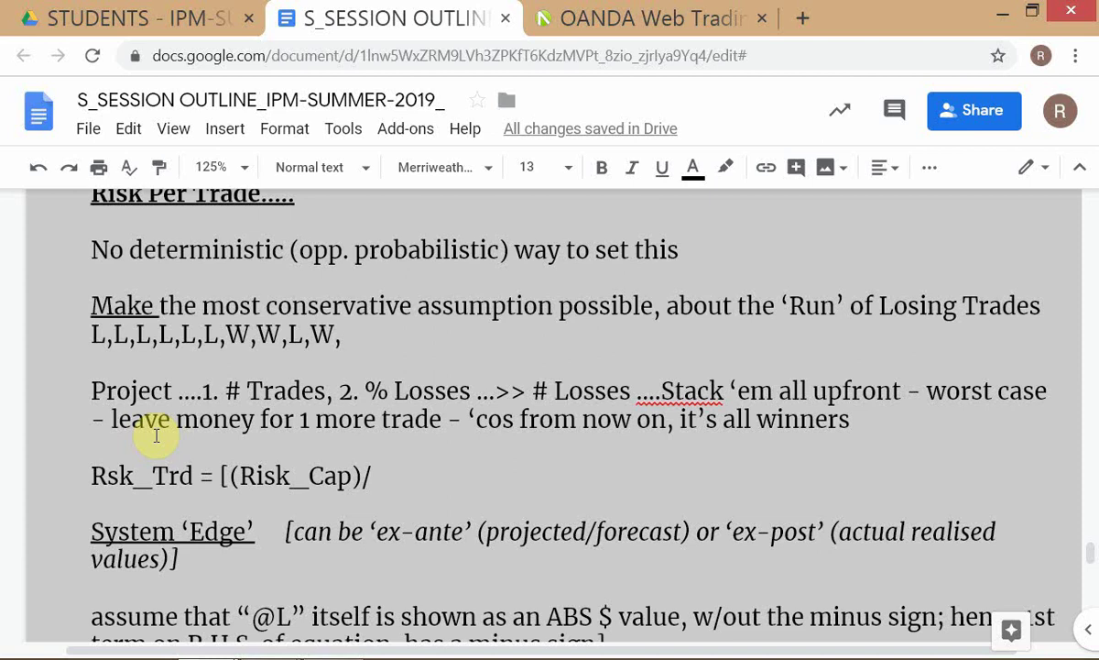
pyautogui.press('Up')
pyautogui.press('Up')
pyautogui.press('Up')
pyautogui.press('Up')
pyautogui.press('Up')
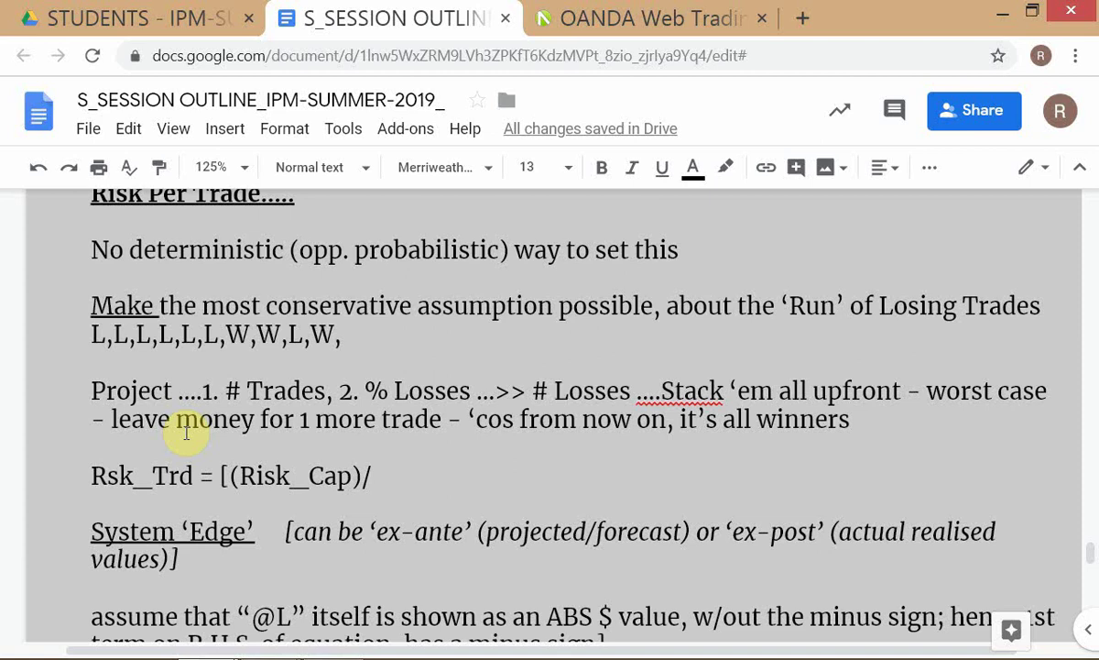
# - Switch to the position-size spreadsheet and examine the formulas behind # Losing Trades, RC and $ Rsk/Trd in column G
pyautogui.hotkey('alt', 'Tab')
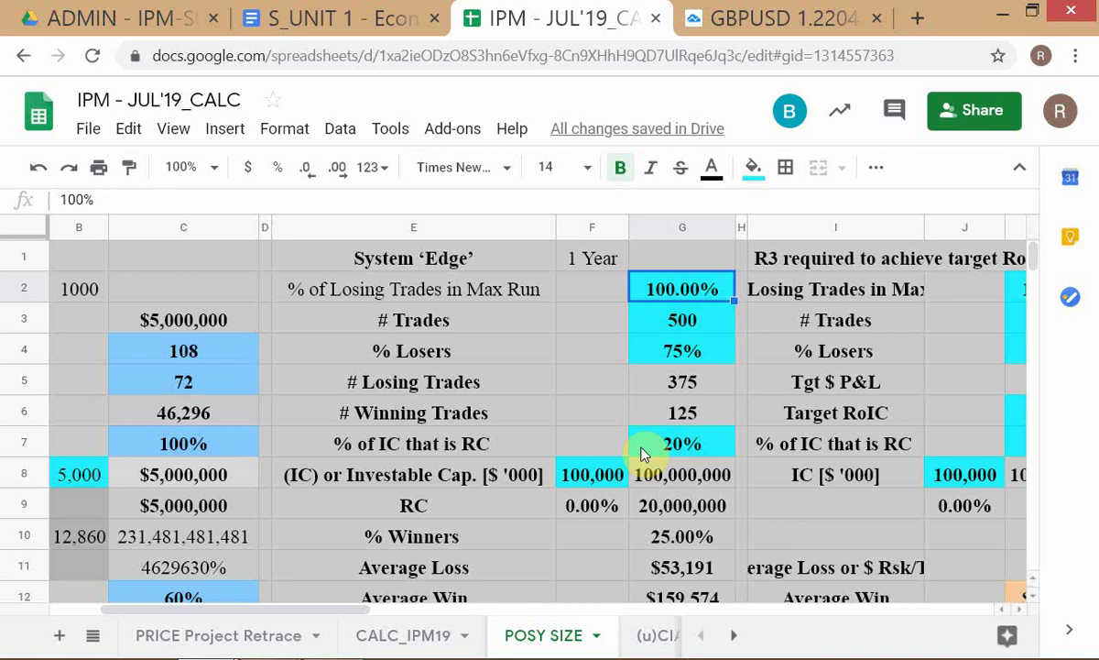
pyautogui.scroll(-1, 644, 453)
pyautogui.scroll(1, 644, 453)
pyautogui.click(645, 383)
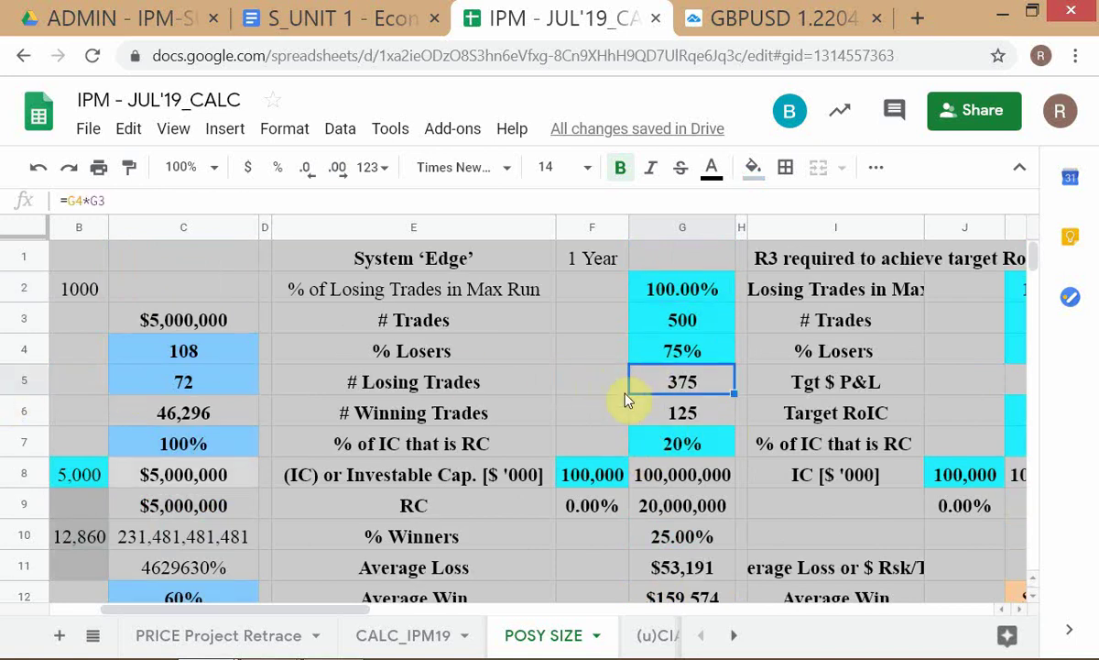
pyautogui.scroll(-1, 647, 410)
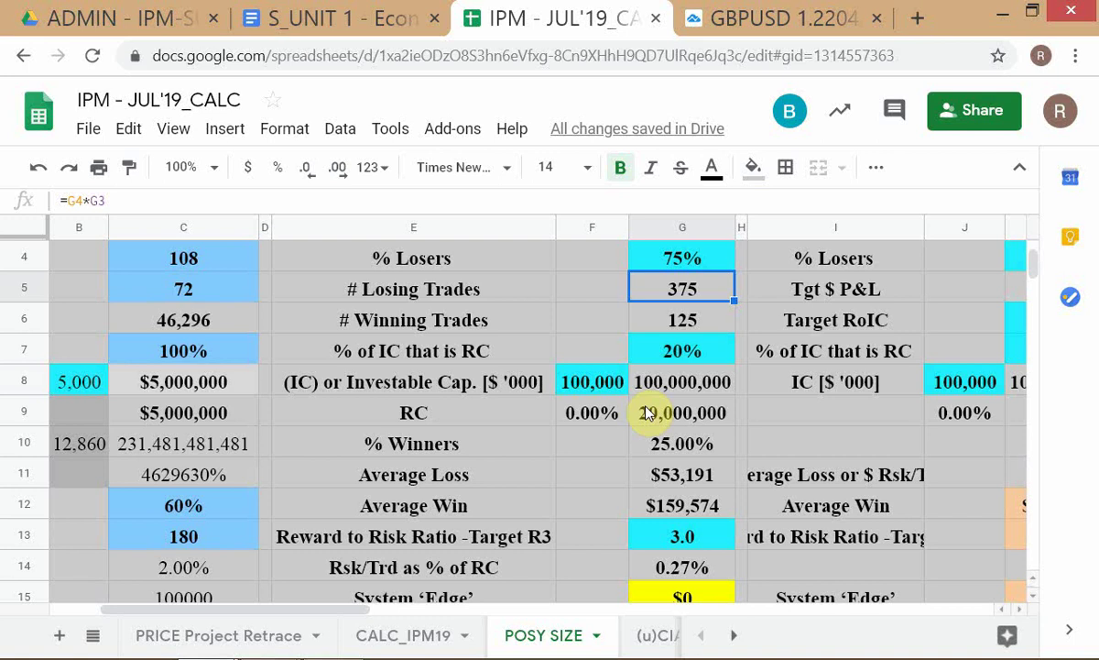
pyautogui.click(646, 414)
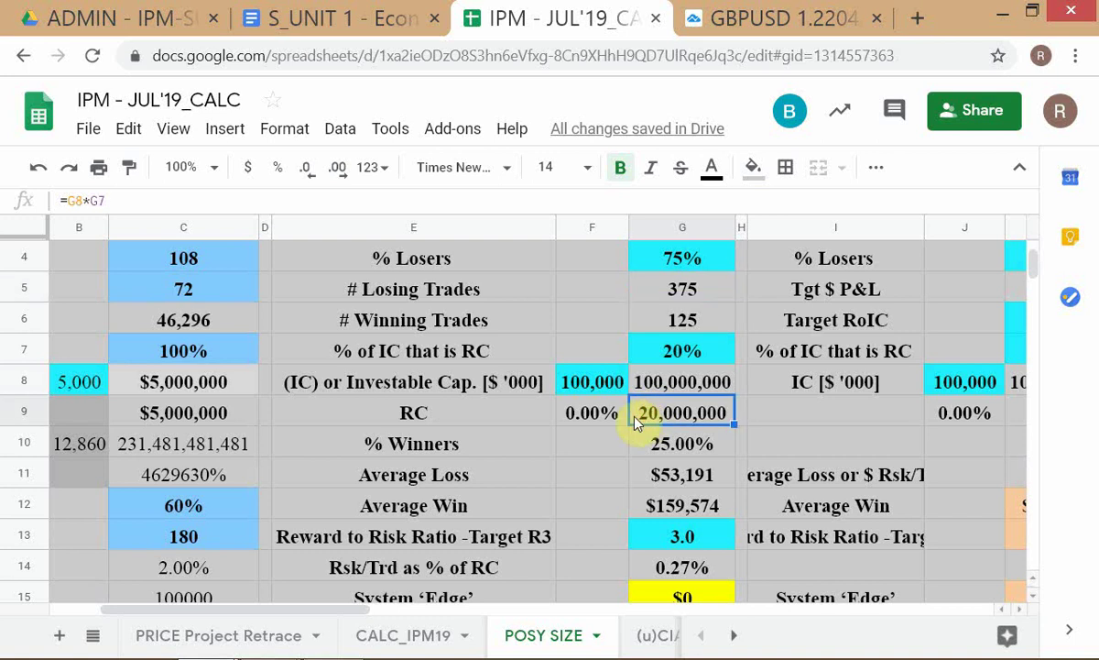
pyautogui.scroll(-1, 584, 473)
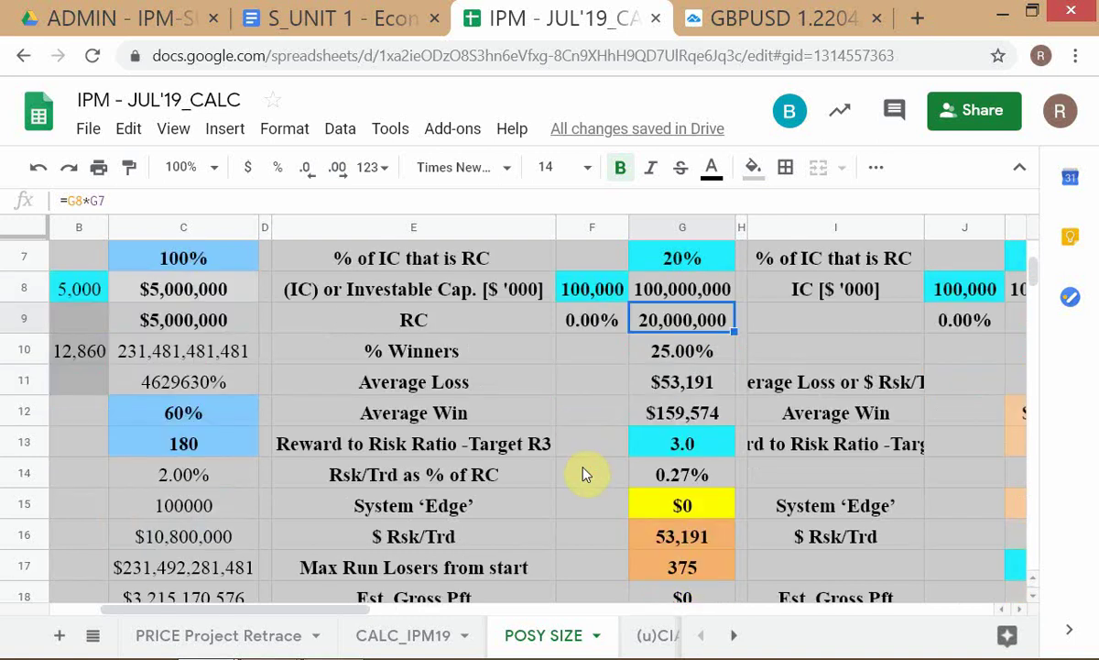
pyautogui.scroll(-1, 585, 473)
pyautogui.click(456, 443)
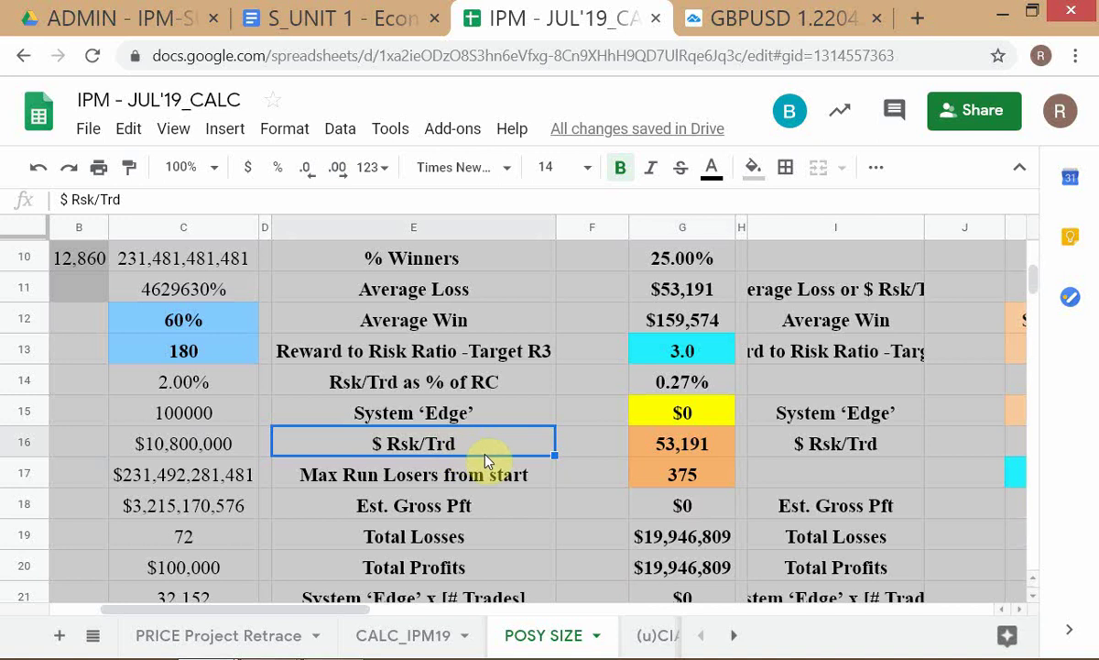
pyautogui.click(673, 449)
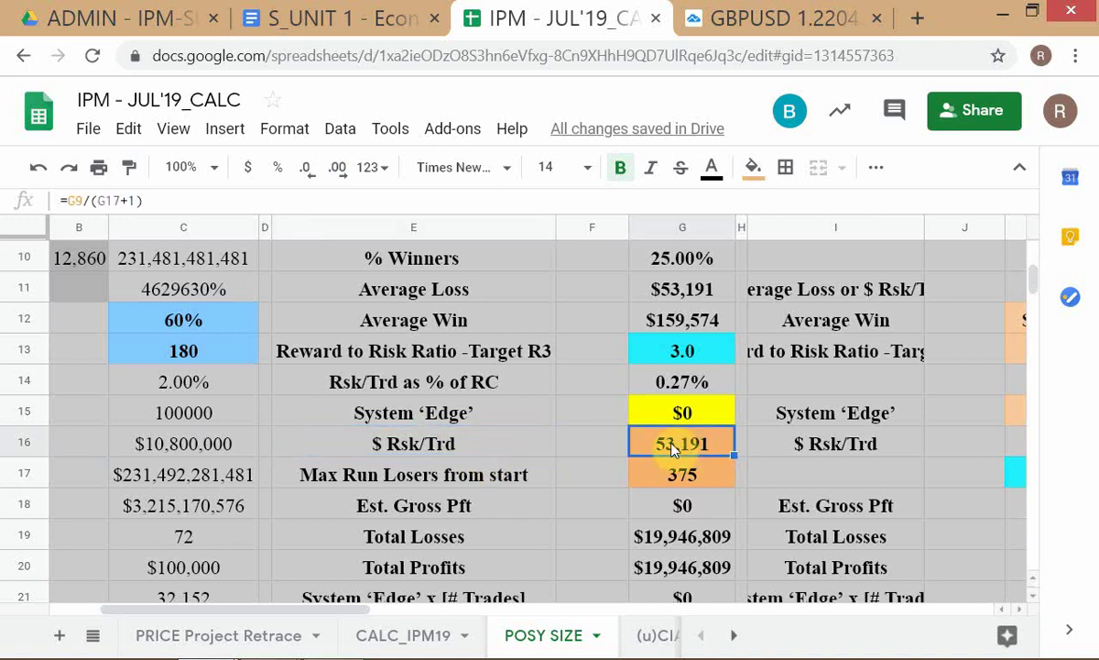
pyautogui.doubleClick(674, 449)
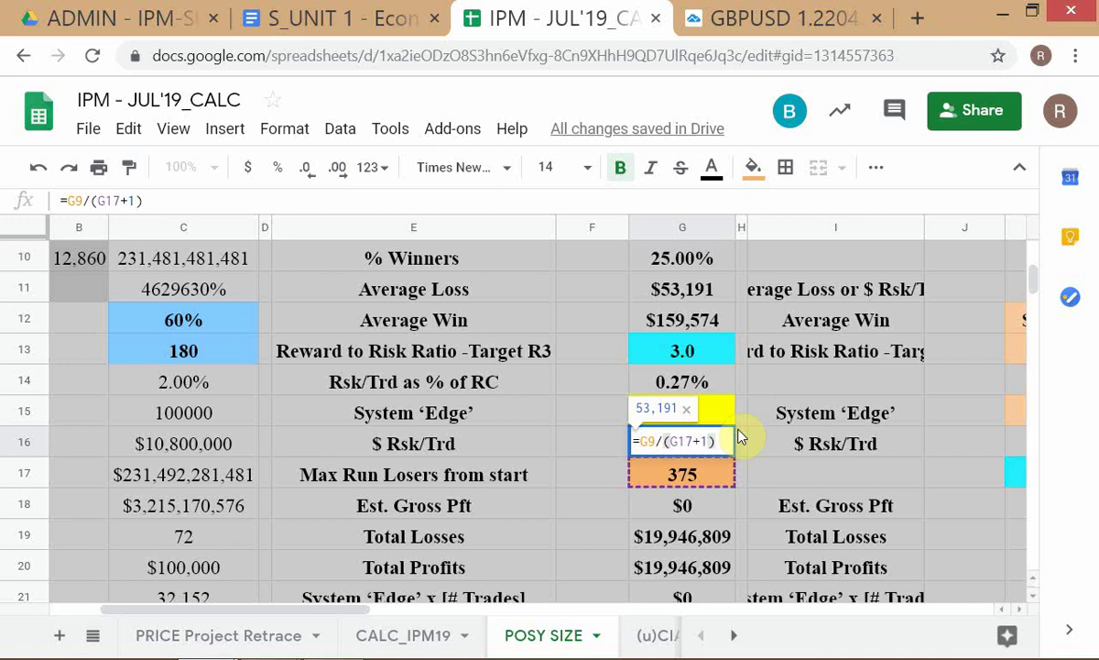
pyautogui.press('Escape')
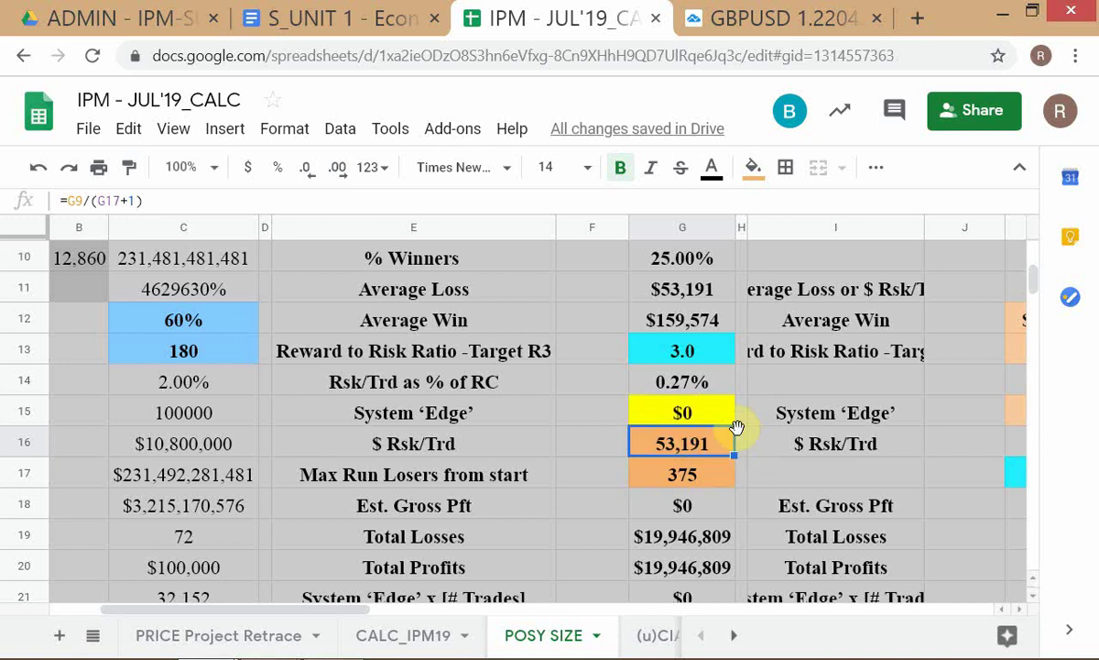
# - Trace "Max Run Losers from start" back to its losing-trade inputs and recheck how the $ Rsk/Trd formula uses it
pyautogui.click(687, 483)
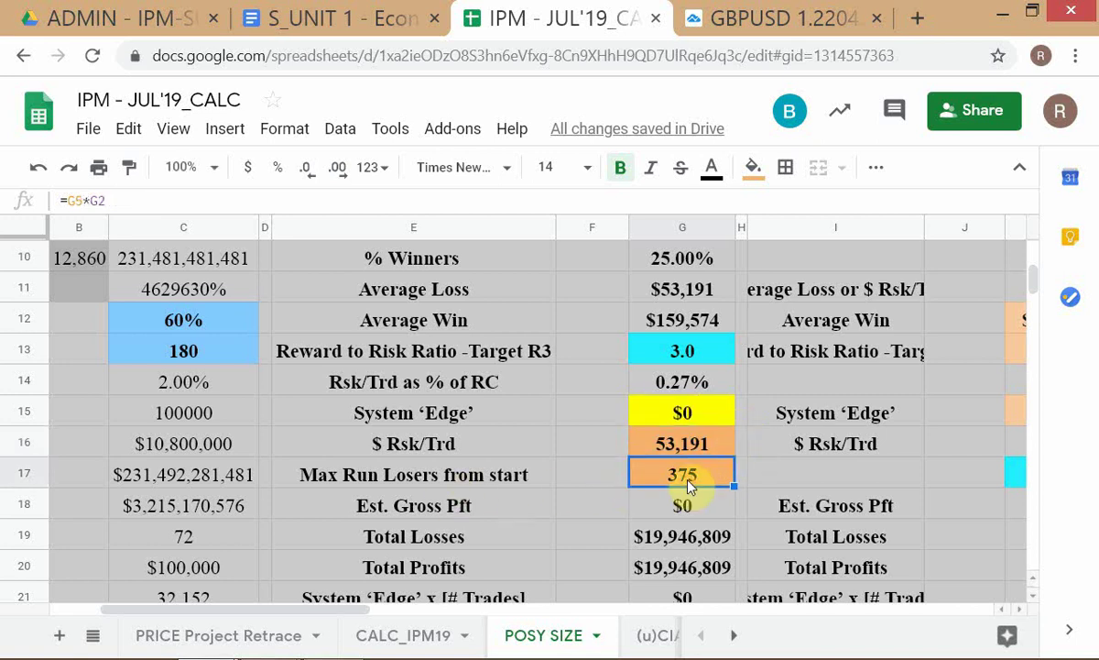
pyautogui.scroll(1, 778, 504)
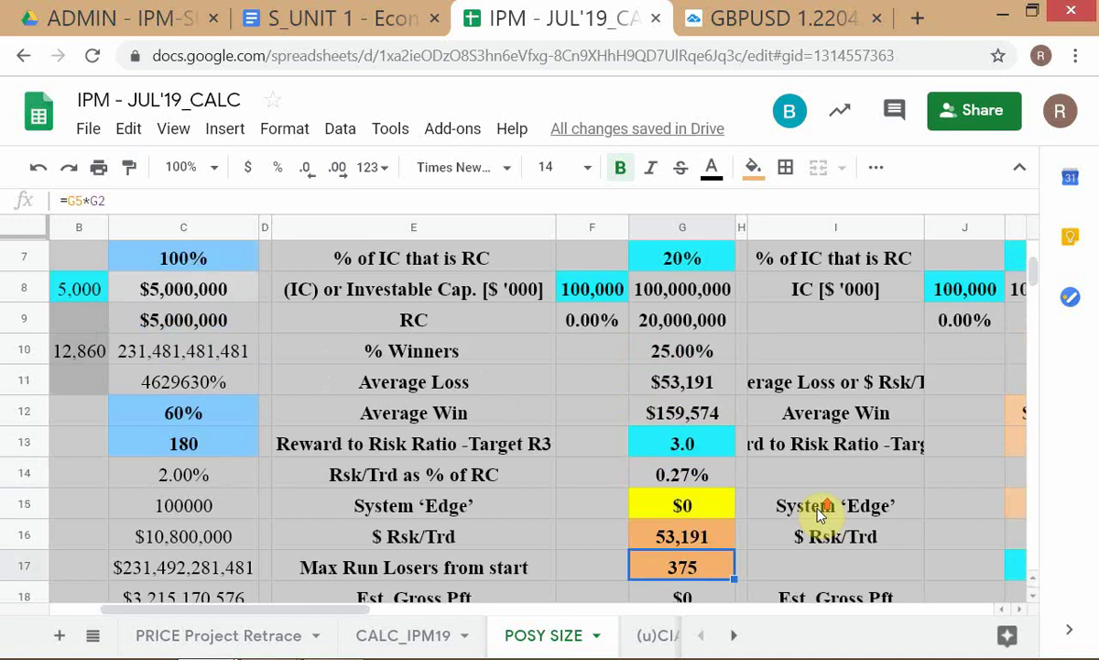
pyautogui.scroll(2, 650, 523)
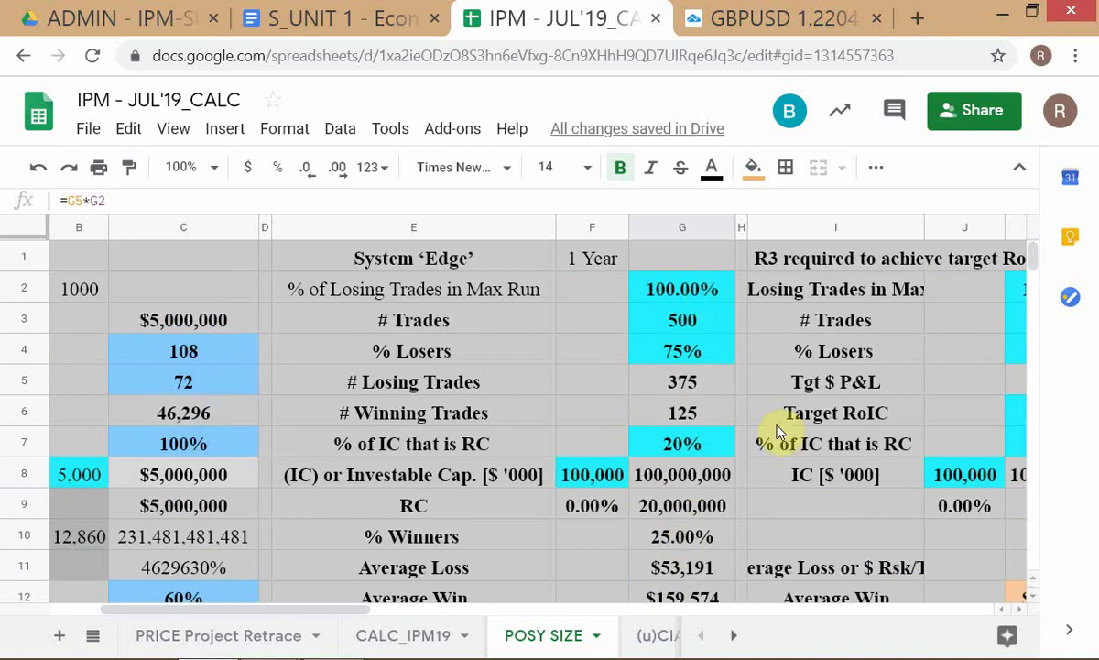
pyautogui.scroll(-2, 693, 509)
pyautogui.scroll(2, 678, 321)
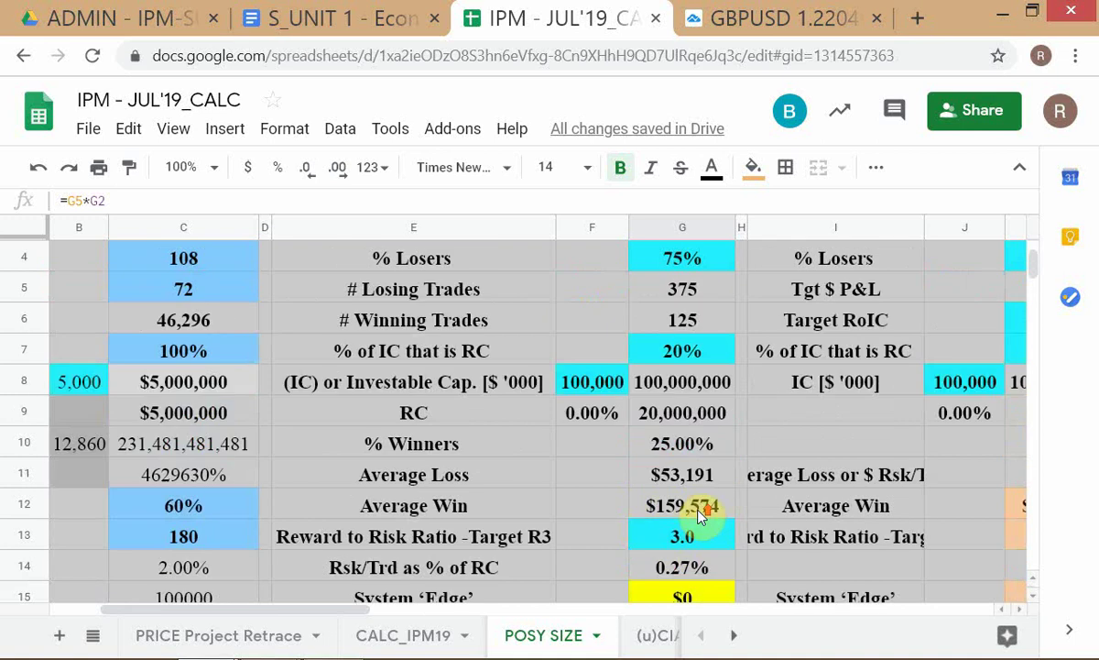
pyautogui.scroll(-3, 710, 471)
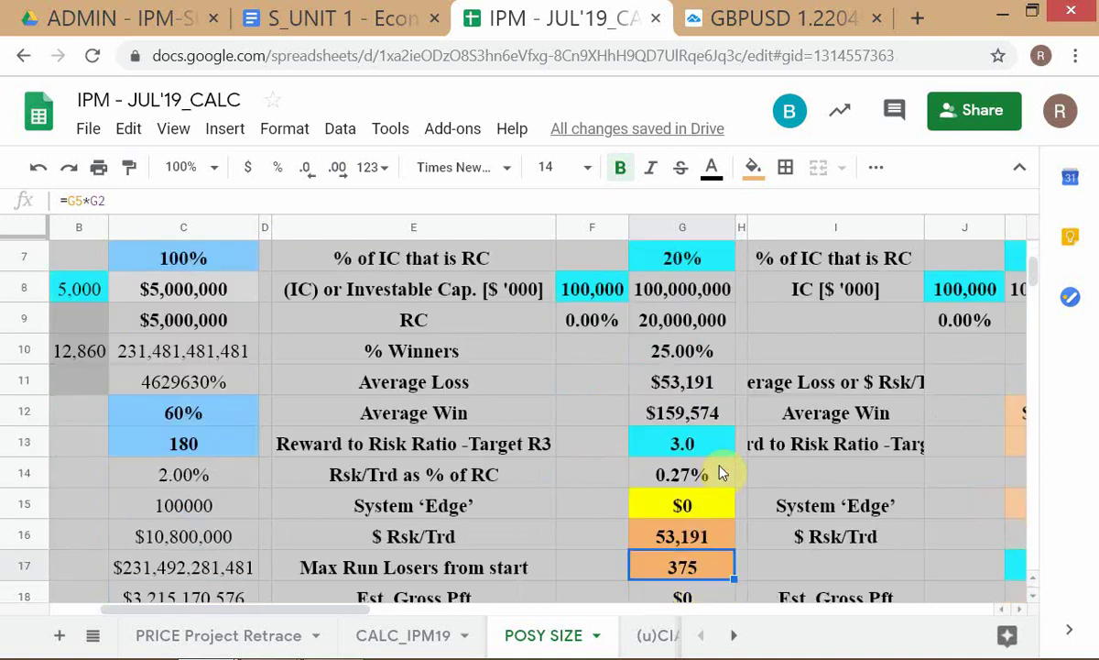
pyautogui.scroll(3, 706, 477)
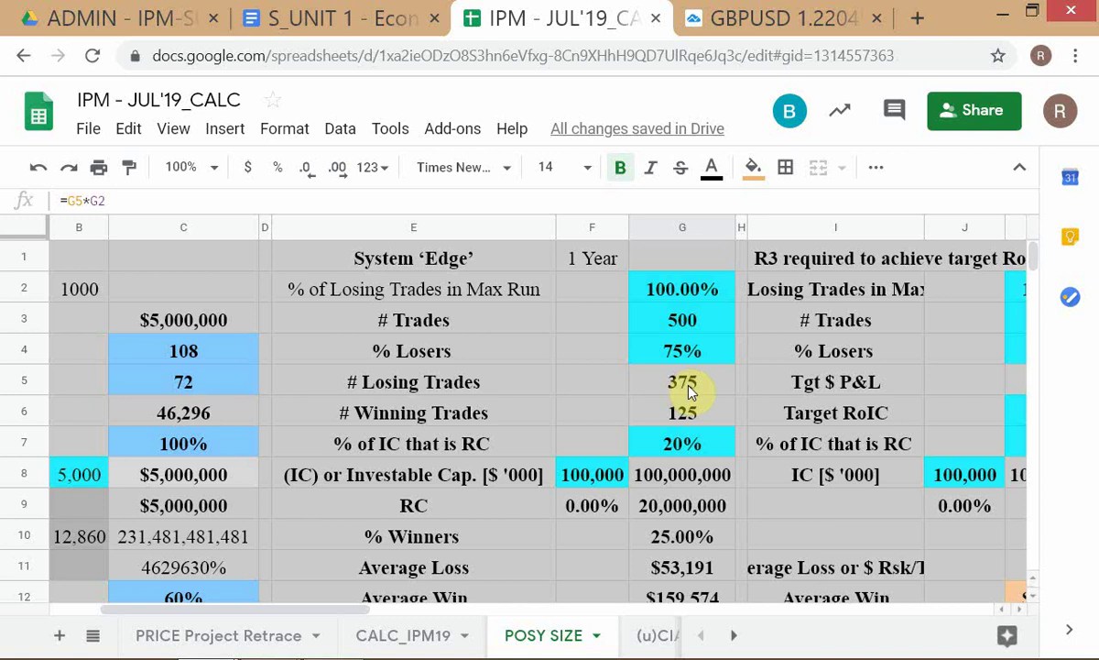
pyautogui.scroll(-3, 687, 394)
pyautogui.click(696, 444)
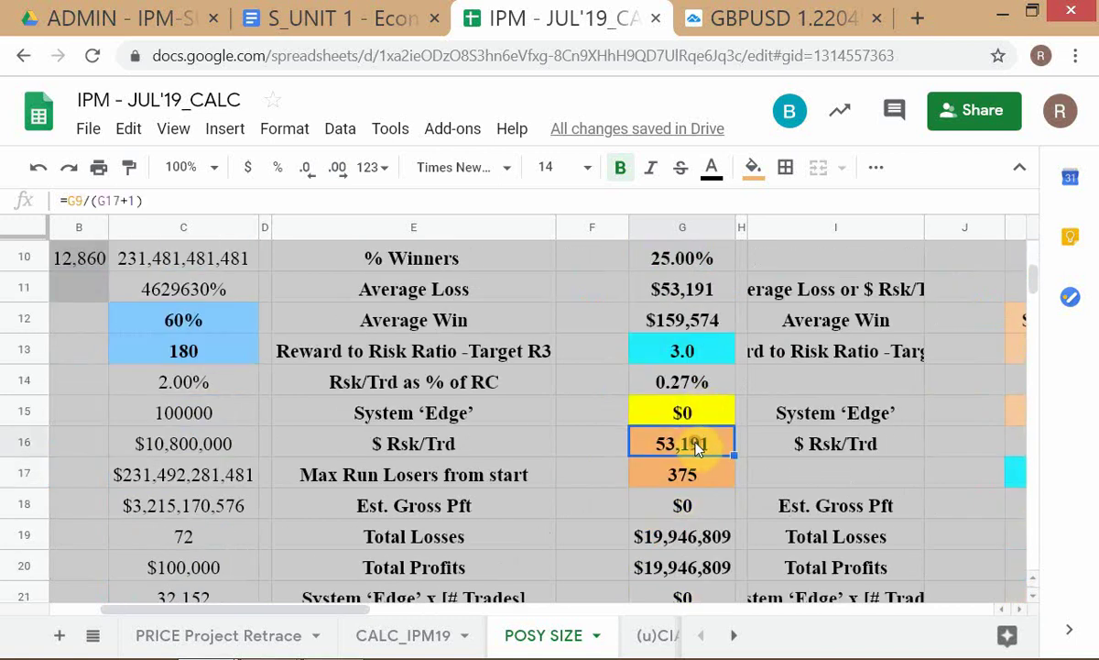
pyautogui.doubleClick(696, 446)
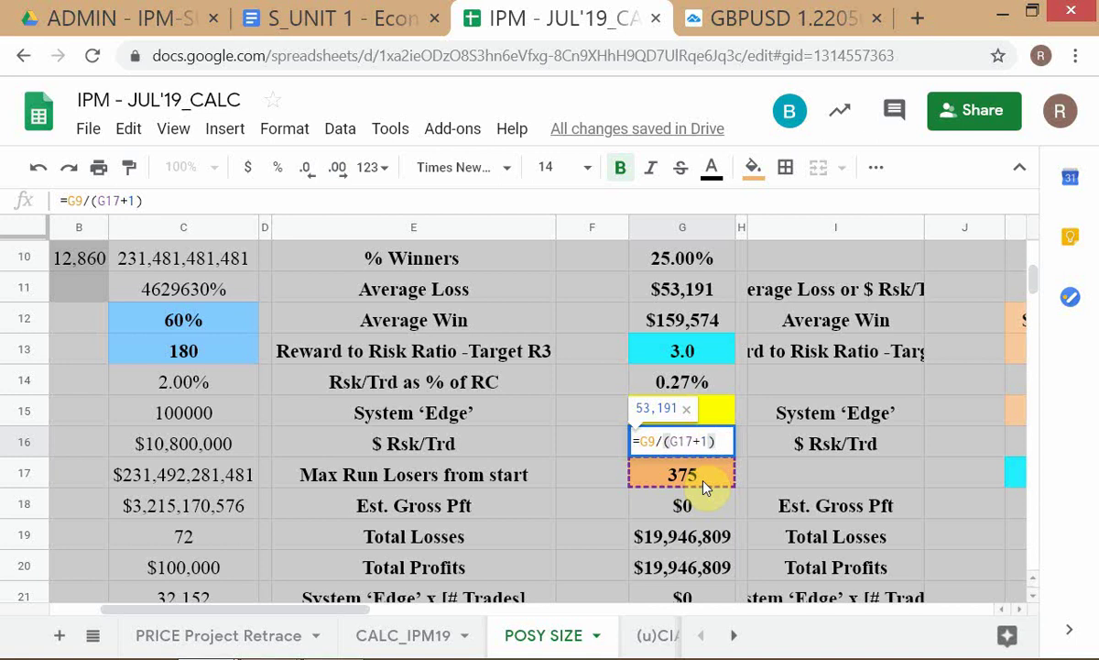
pyautogui.press('Return')
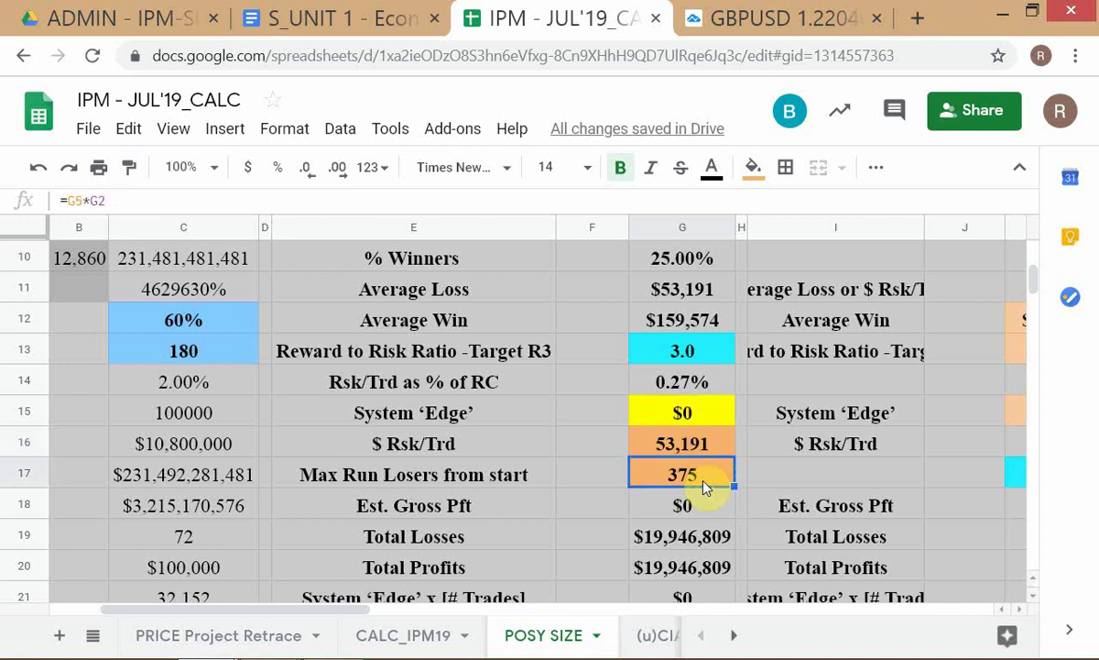
# - Examine the column G formulas from Max Run Losers from start up to % Winners, and recheck the $ Rsk/Trd formula
pyautogui.press('Up')
pyautogui.press('Up')
pyautogui.press('Up')
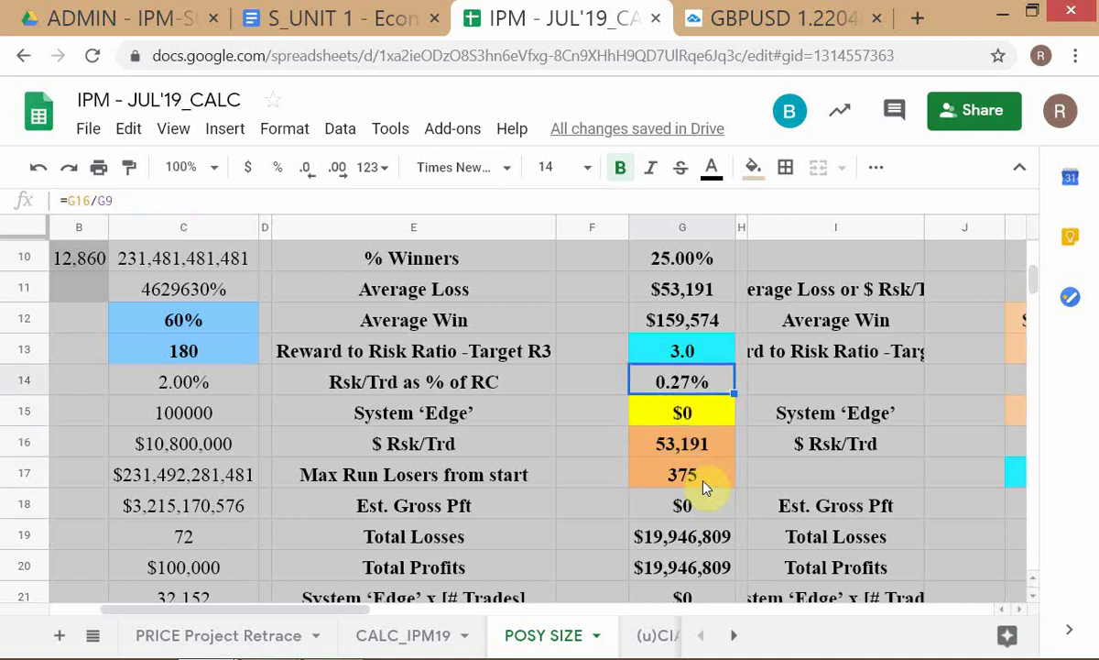
pyautogui.press('Up')
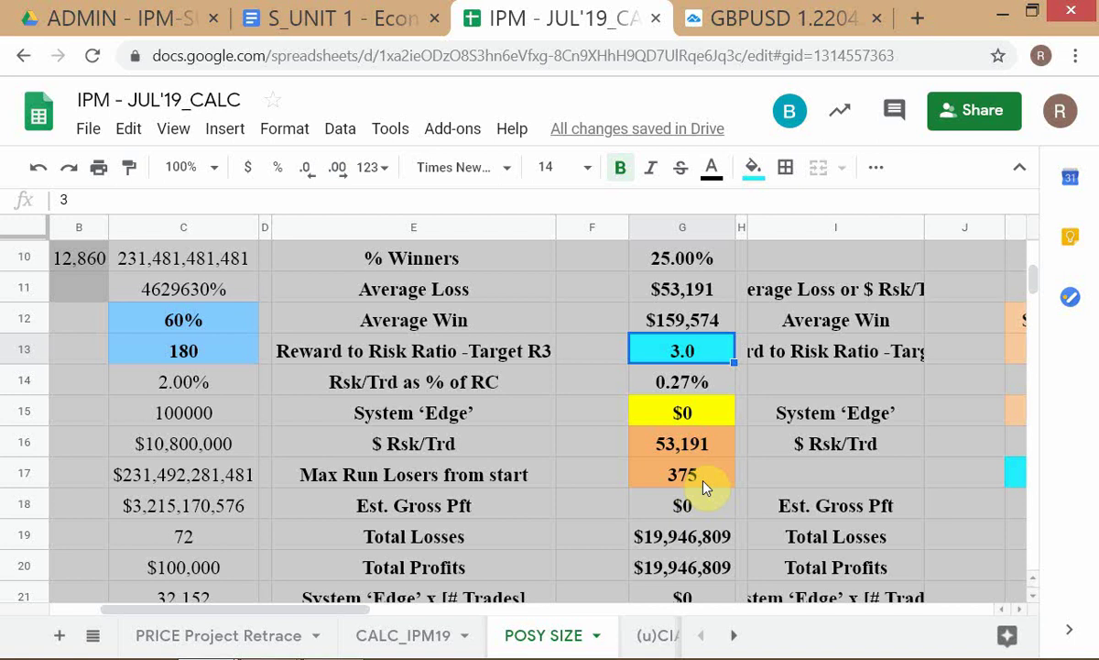
pyautogui.press('Up')
pyautogui.press('Up')
pyautogui.press('Up')
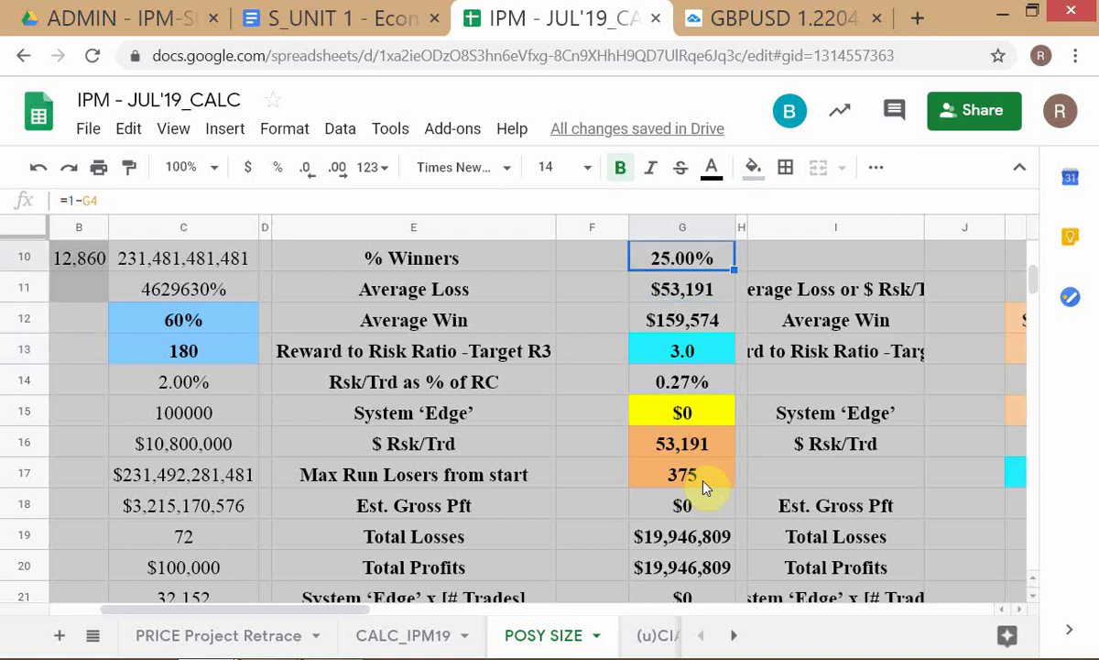
pyautogui.press('Down')
pyautogui.press('Down')
pyautogui.press('Down')
pyautogui.press('Down')
pyautogui.press('Down')
pyautogui.press('Down')
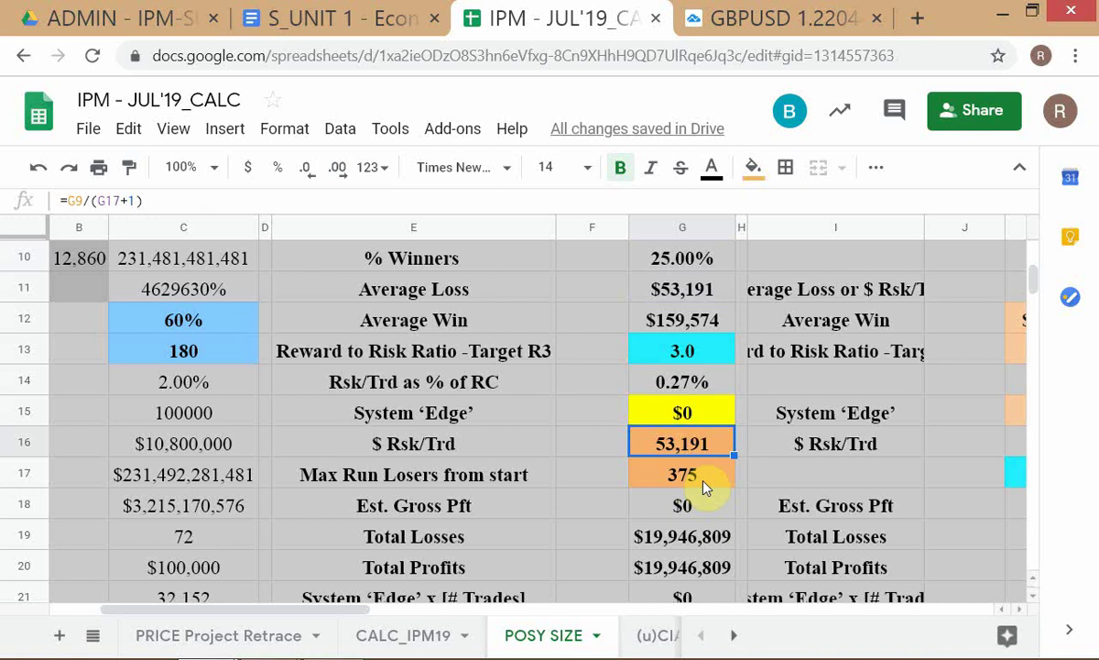
pyautogui.press('F2')
pyautogui.press('Escape')
# - Trace the column G formulas for investable capital, # Winning Trades and RC, continuing down to Est. Gross Pft
pyautogui.press('Up')
pyautogui.press('Up')
pyautogui.press('Up')
pyautogui.press('Up')
pyautogui.press('Up')
pyautogui.press('Up')
pyautogui.press('Up')
pyautogui.press('Up')
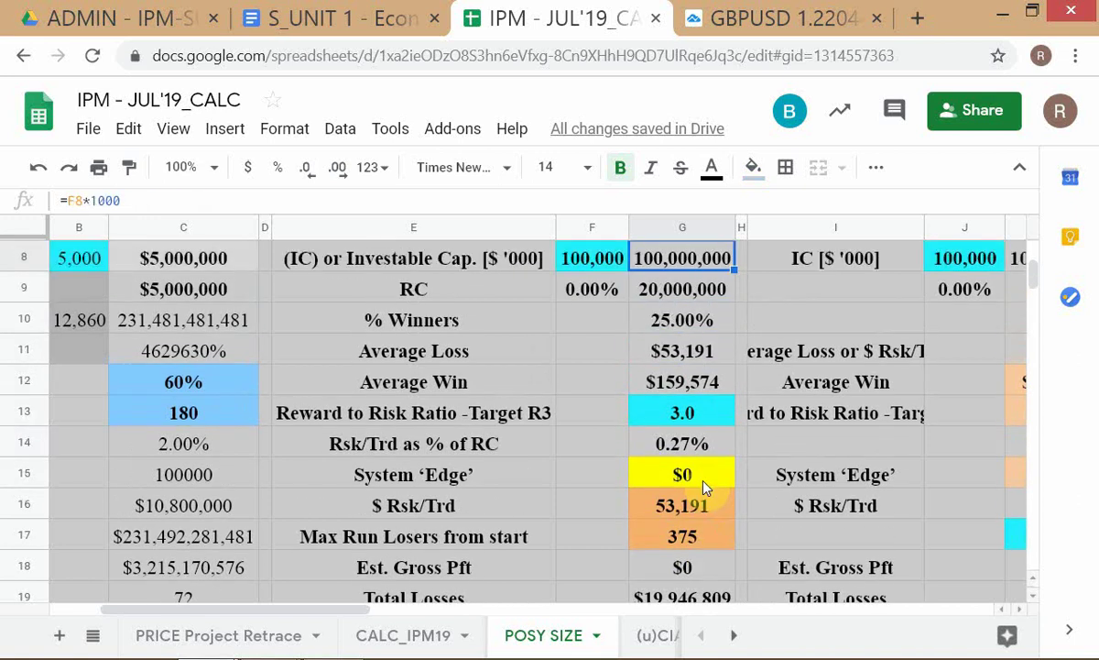
pyautogui.press('Down')
pyautogui.press('Up')
pyautogui.press('Up')
pyautogui.press('Up')
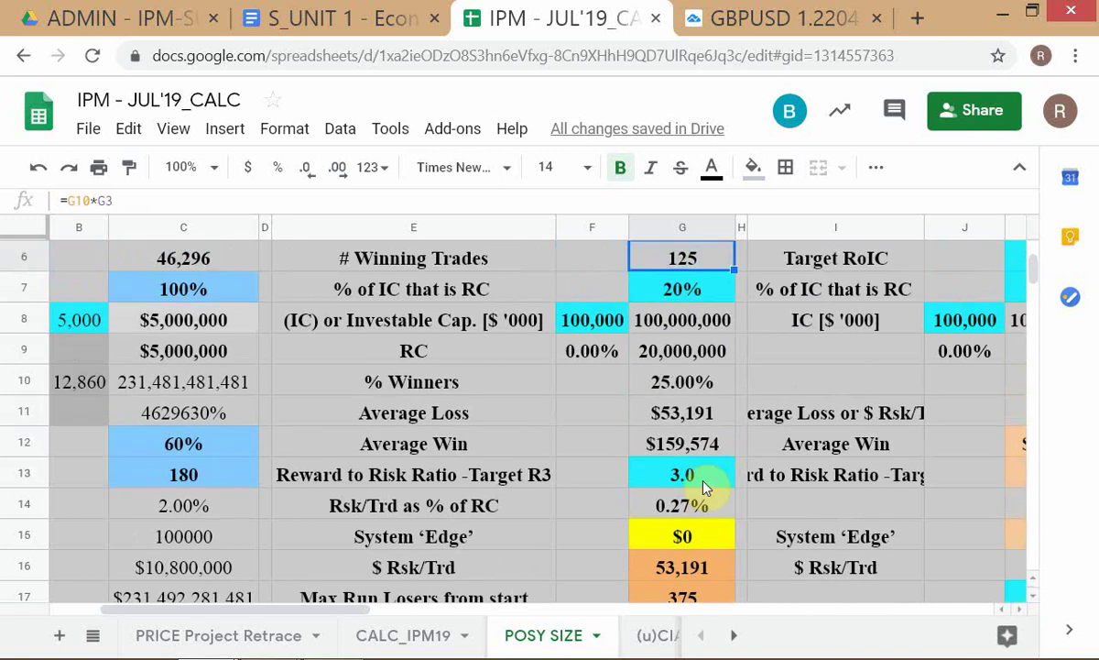
pyautogui.press('Down')
pyautogui.press('Down')
pyautogui.press('Down')
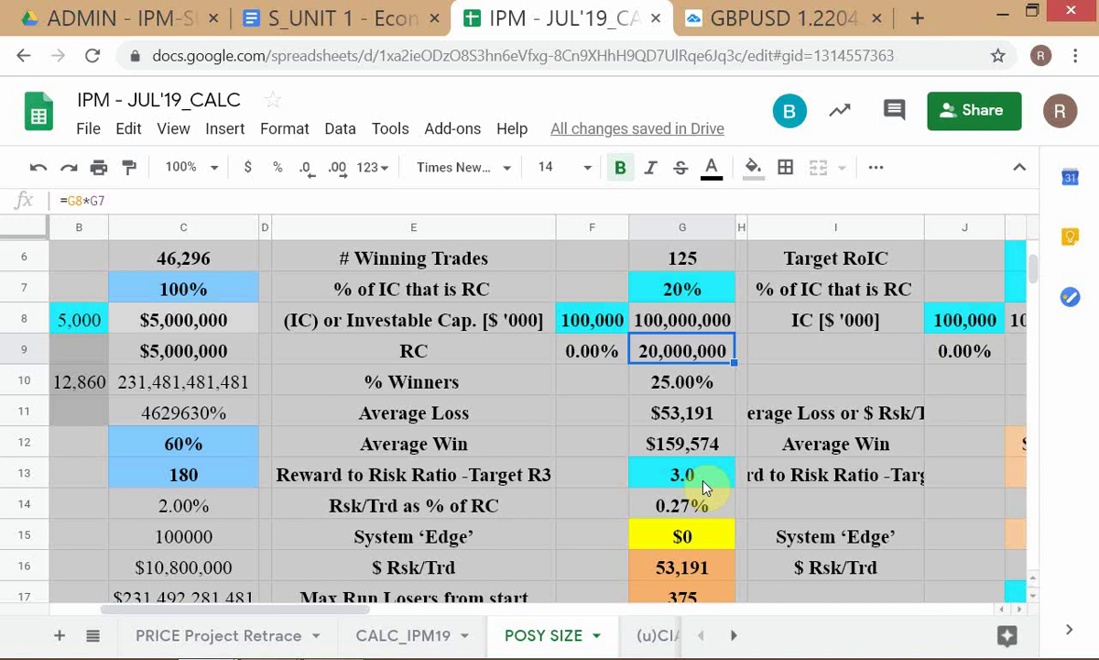
pyautogui.press('Down')
pyautogui.press('Down')
pyautogui.press('Down')
pyautogui.press('Down')
pyautogui.press('Down')
pyautogui.press('Down')
pyautogui.press('Down')
pyautogui.press('Down')
pyautogui.press('Down')
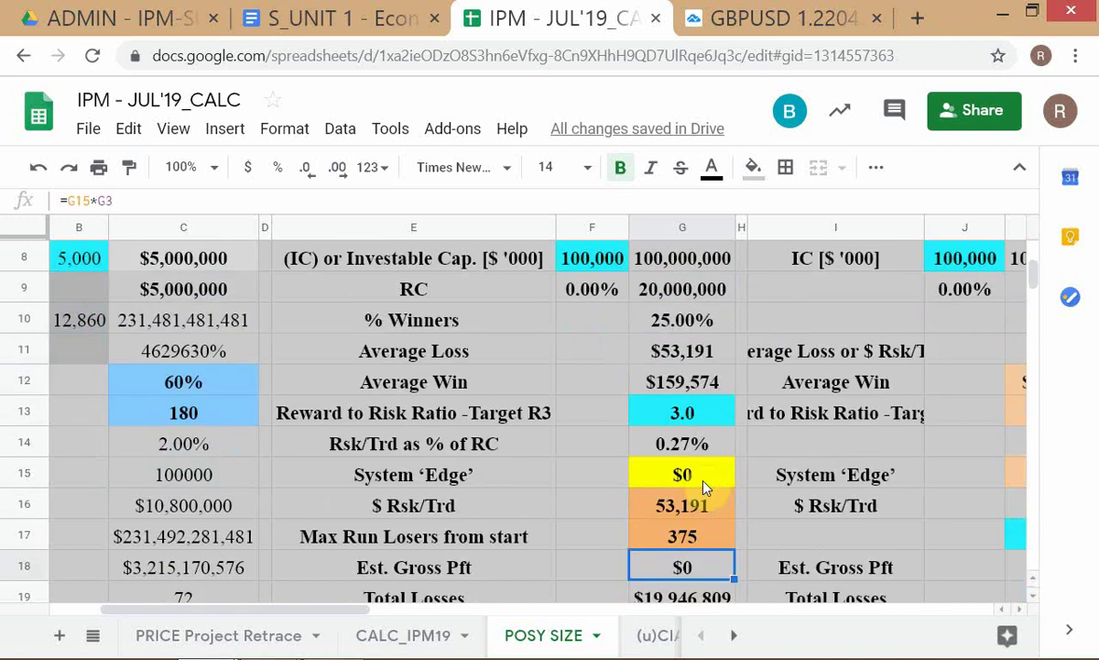
# - Reduce the browser page zoom by two levels to fit more of the position-size sheet on screen
pyautogui.hotkey('ctrl', '-')
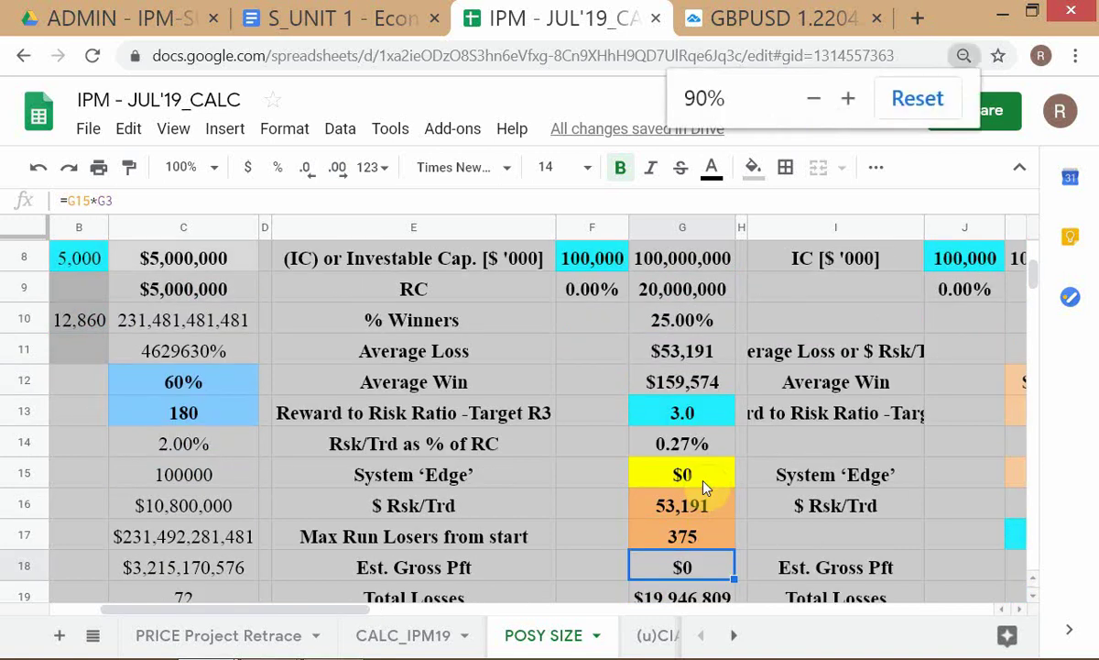
pyautogui.hotkey('ctrl', '-')
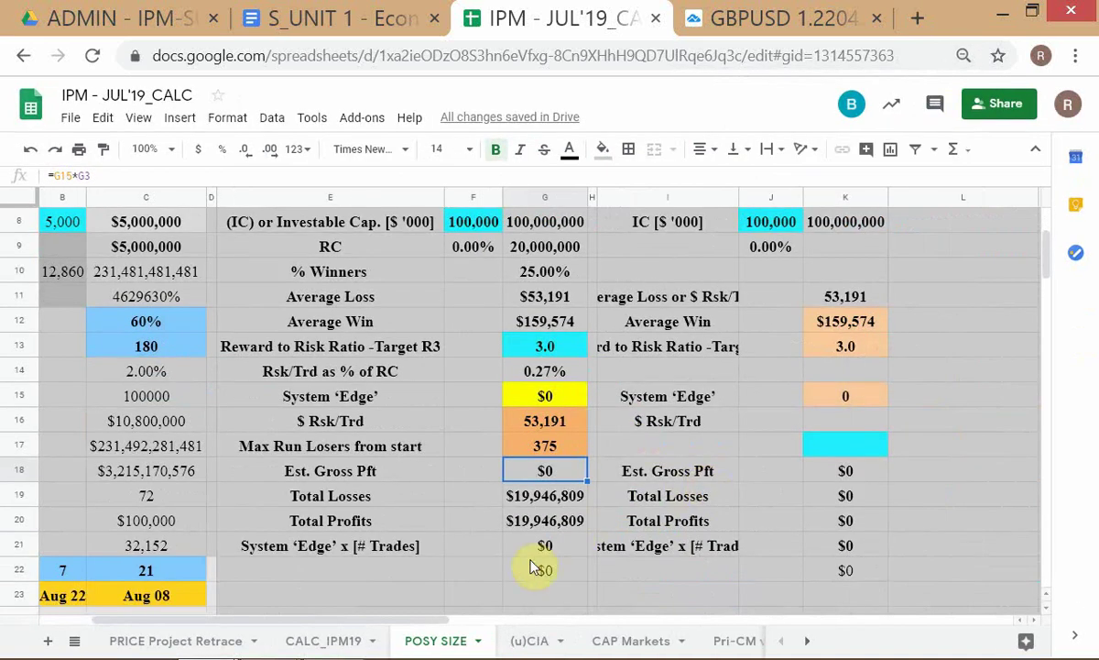
pyautogui.moveTo(417, 652)
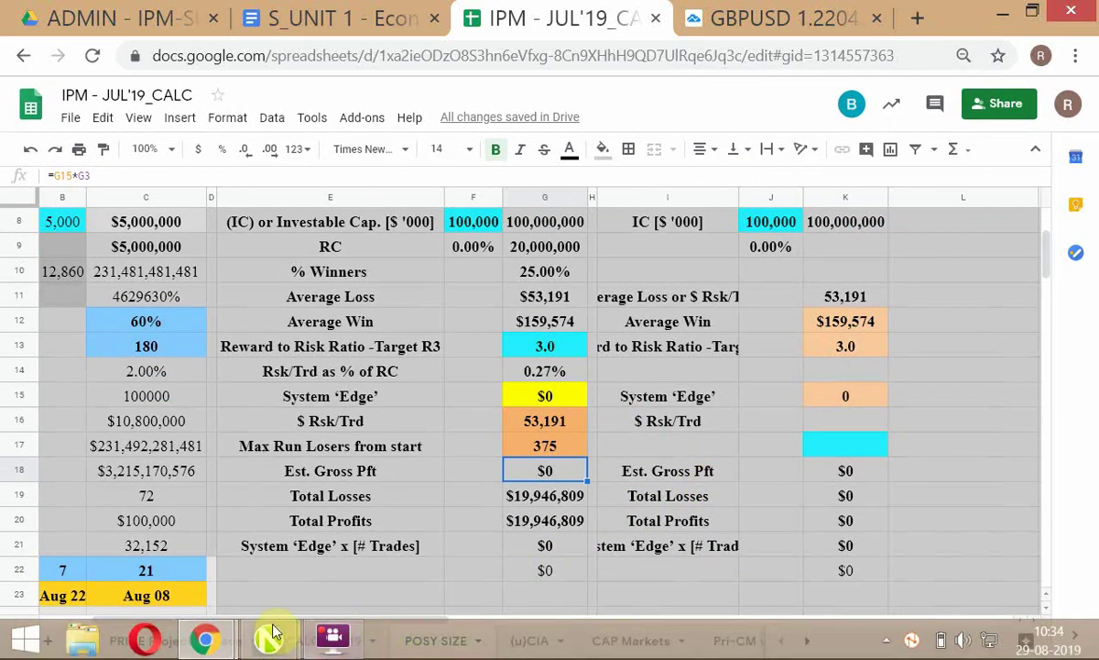
pyautogui.moveTo(312, 636)
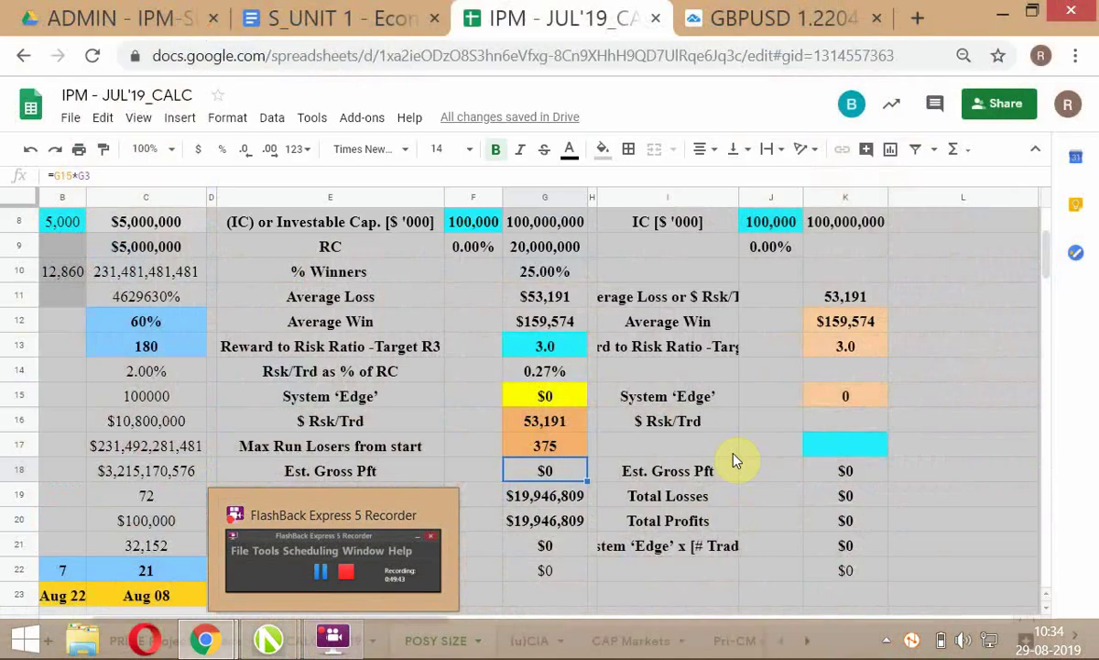
pyautogui.click(757, 395)
pyautogui.scroll(1, 757, 396)
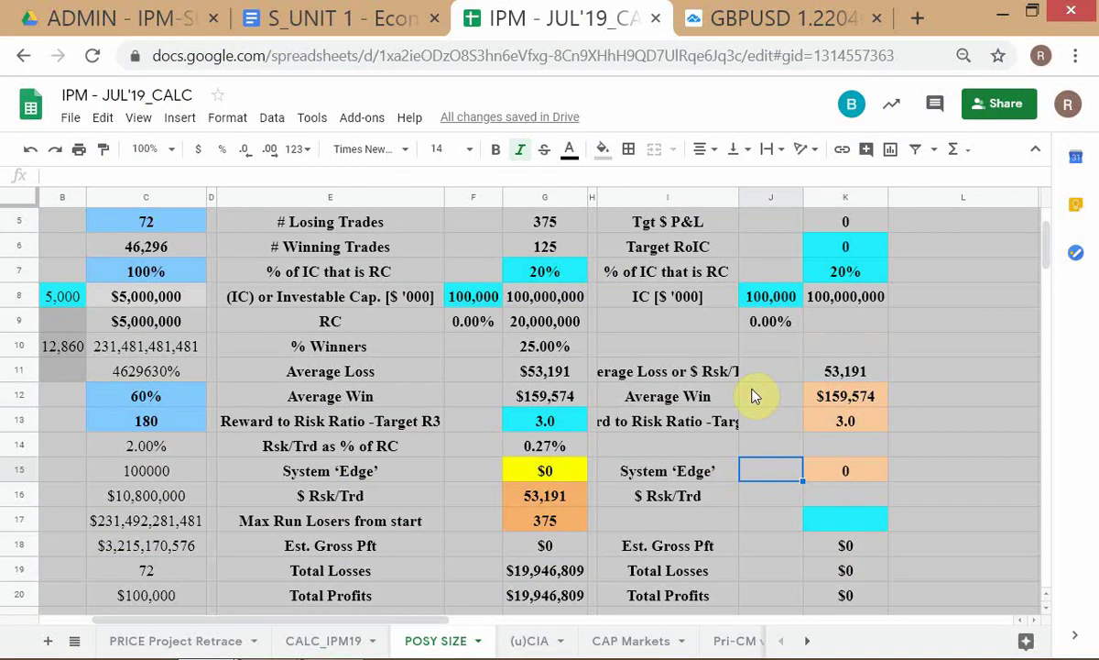
# - Open the $ Rsk/Trd formula in G16 and examine its references to RC and Max Run Losers from start
pyautogui.click(566, 505)
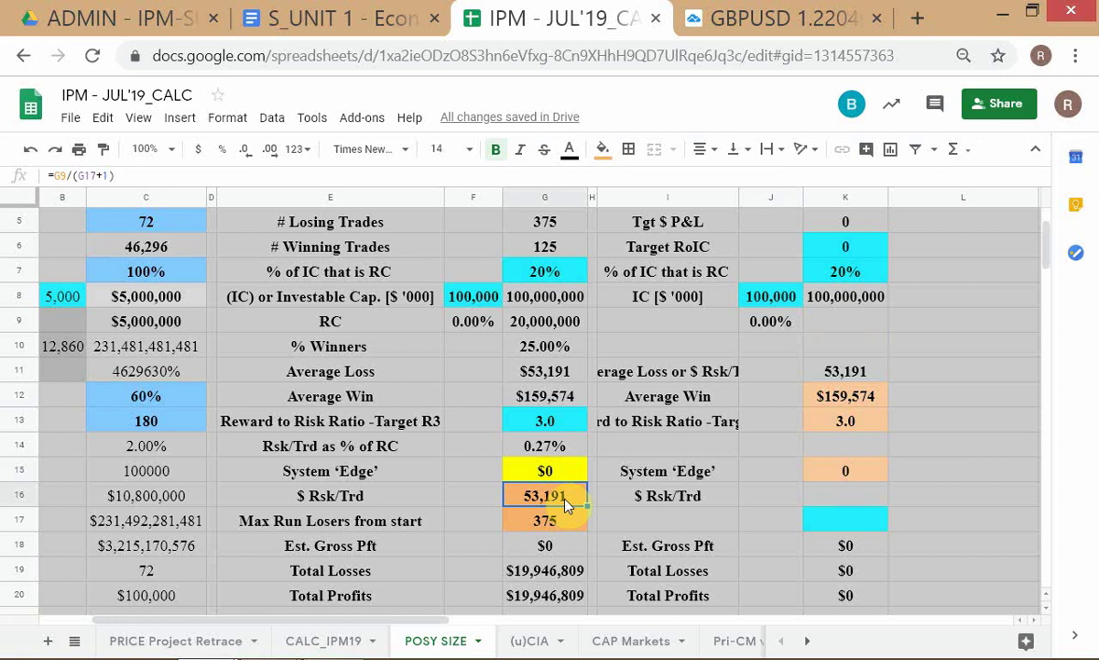
pyautogui.doubleClick(567, 506)
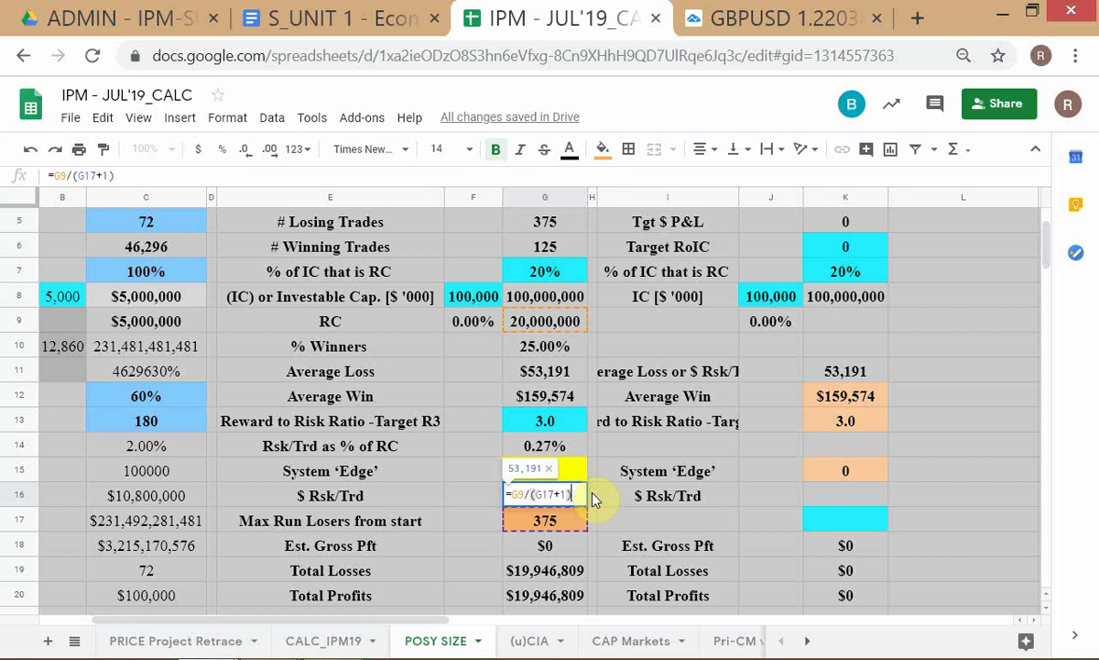
pyautogui.press('Return')
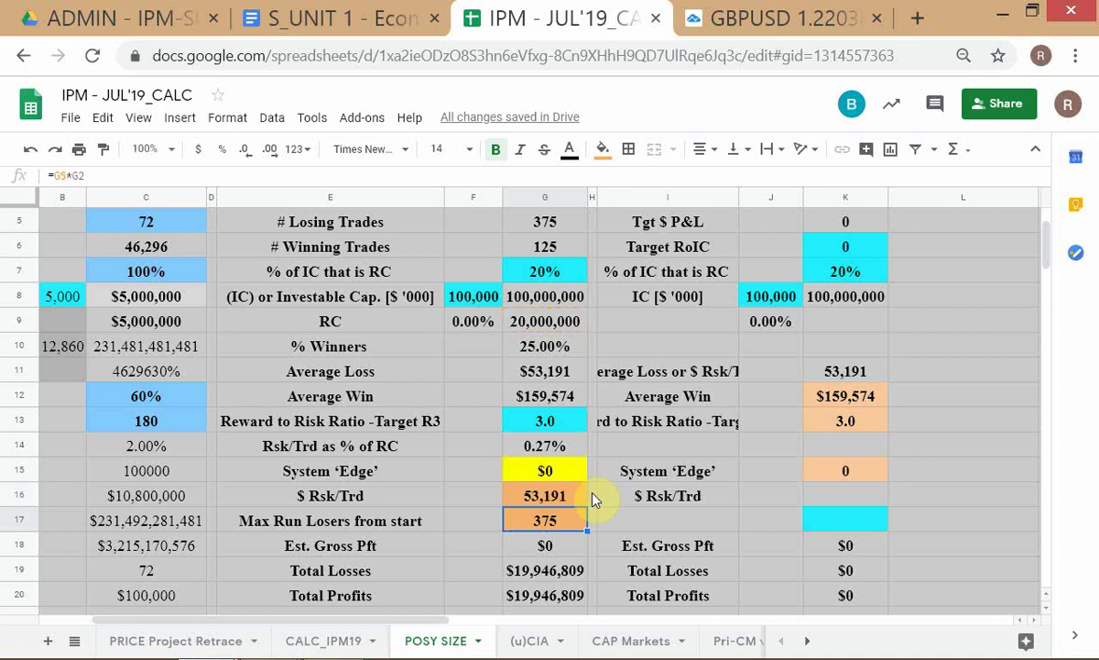
pyautogui.click(575, 499)
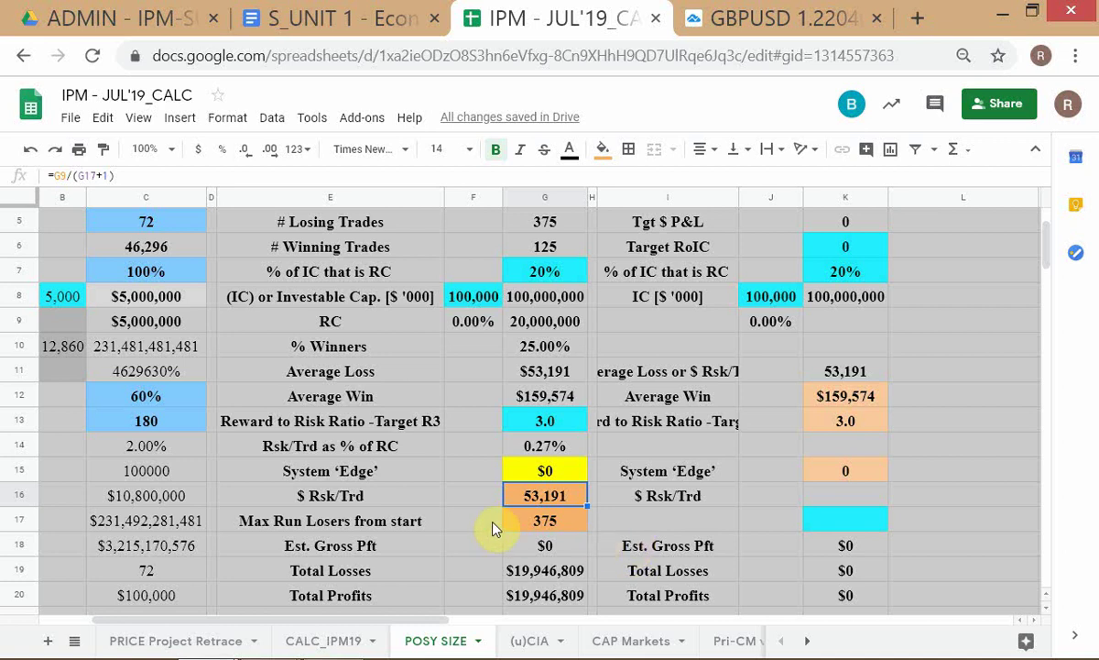
pyautogui.press('Return')
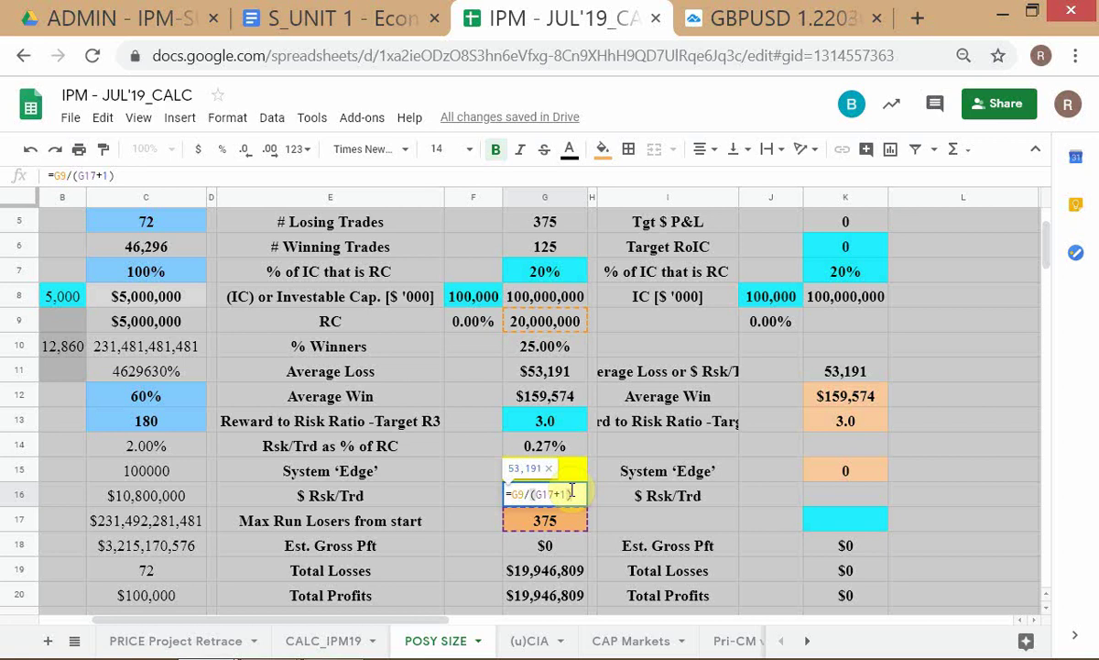
pyautogui.press('Return')
pyautogui.click(570, 502)
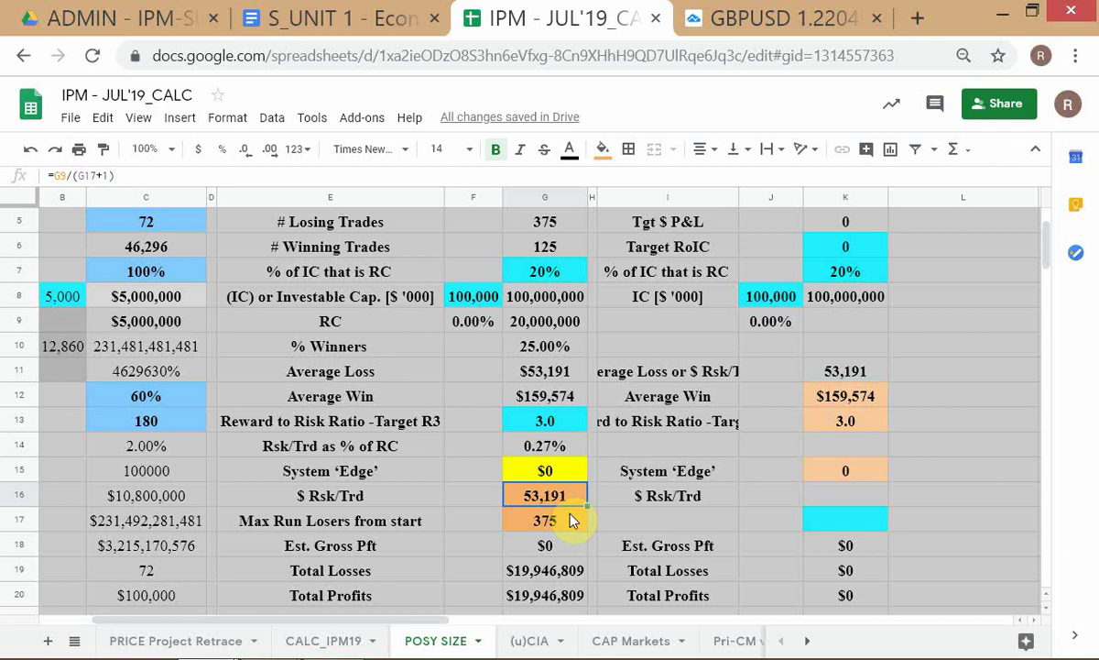
# - Review the System 'Edge' inputs and results in column G alongside the target RoIC block, returning to $ Rsk/Trd
pyautogui.scroll(1, 582, 478)
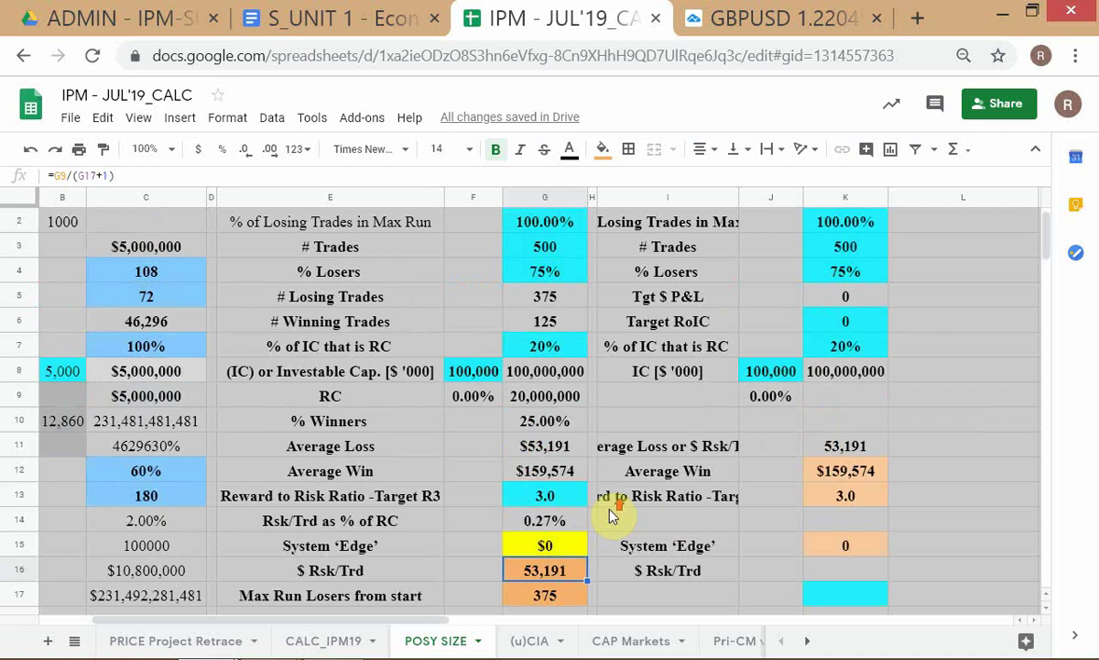
pyautogui.scroll(-1, 581, 474)
pyautogui.scroll(2, 626, 254)
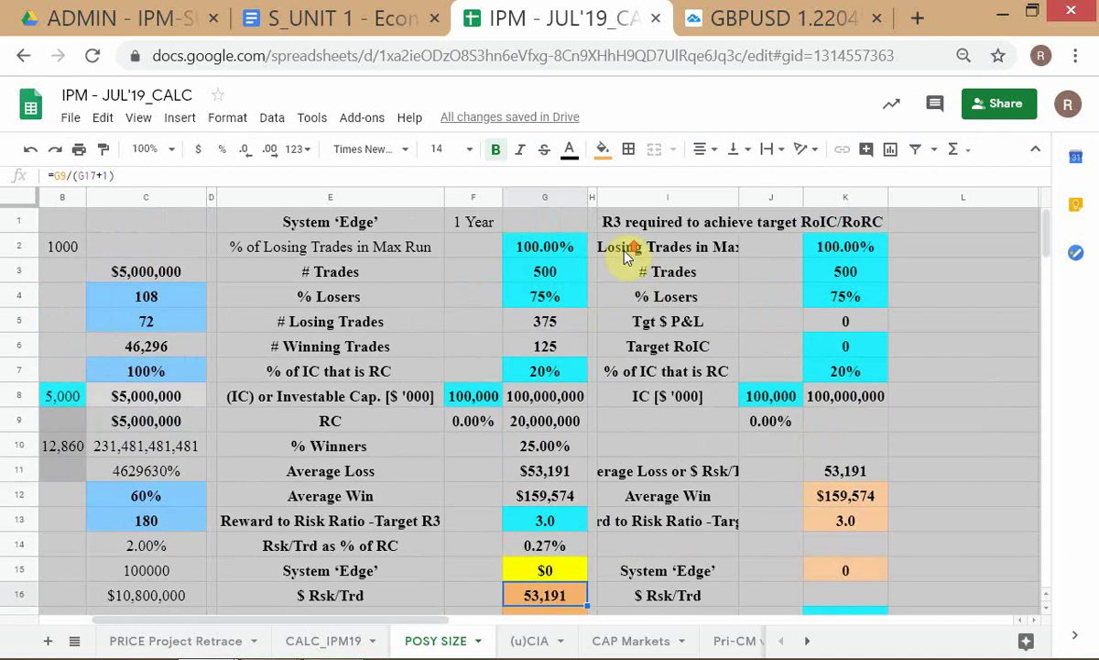
pyautogui.click(448, 279)
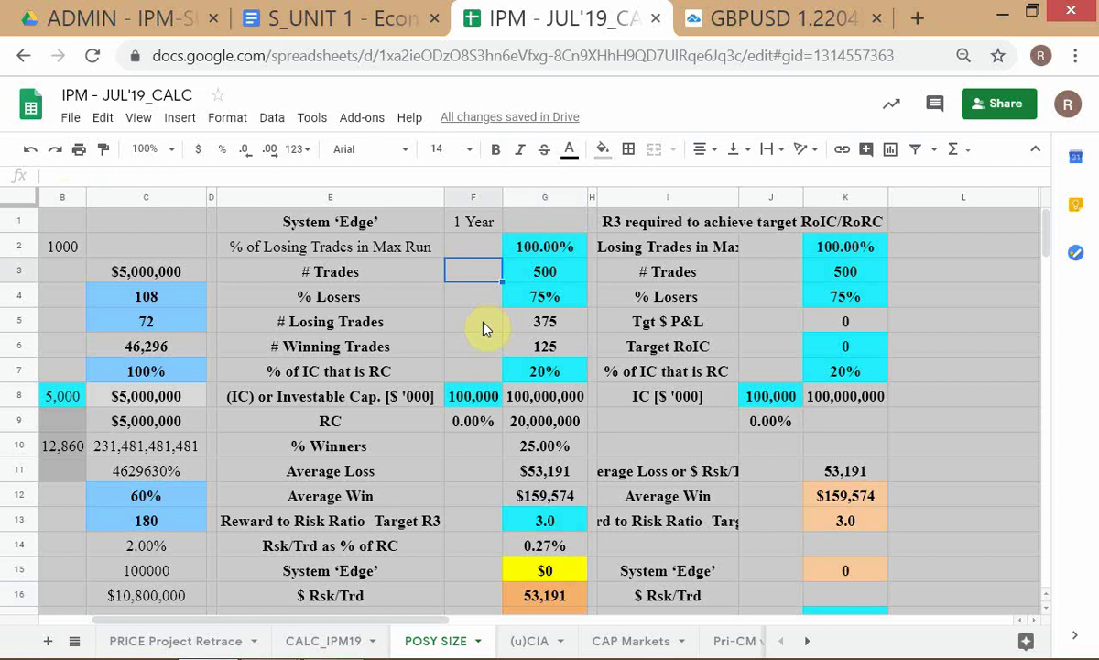
pyautogui.scroll(-1, 481, 328)
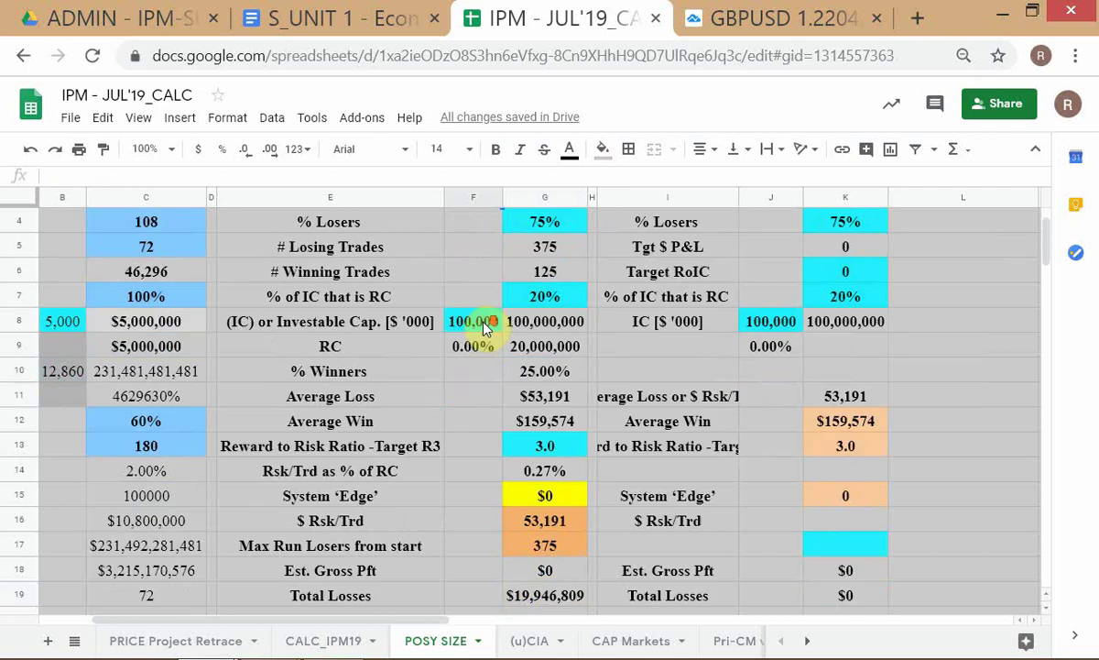
pyautogui.click(548, 522)
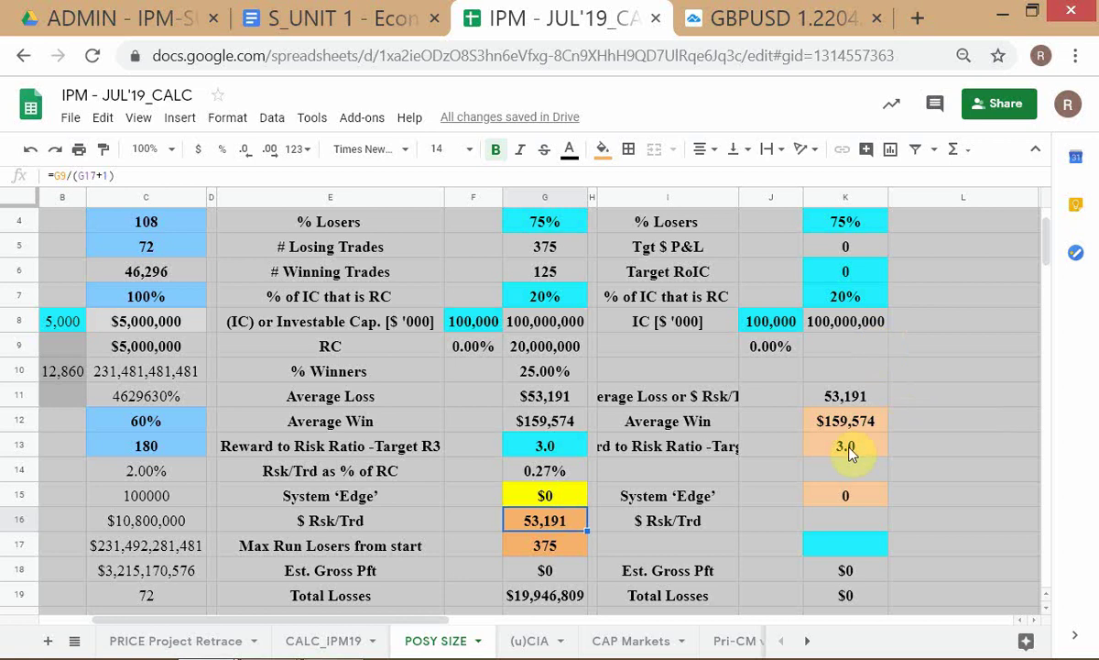
pyautogui.scroll(-1, 852, 449)
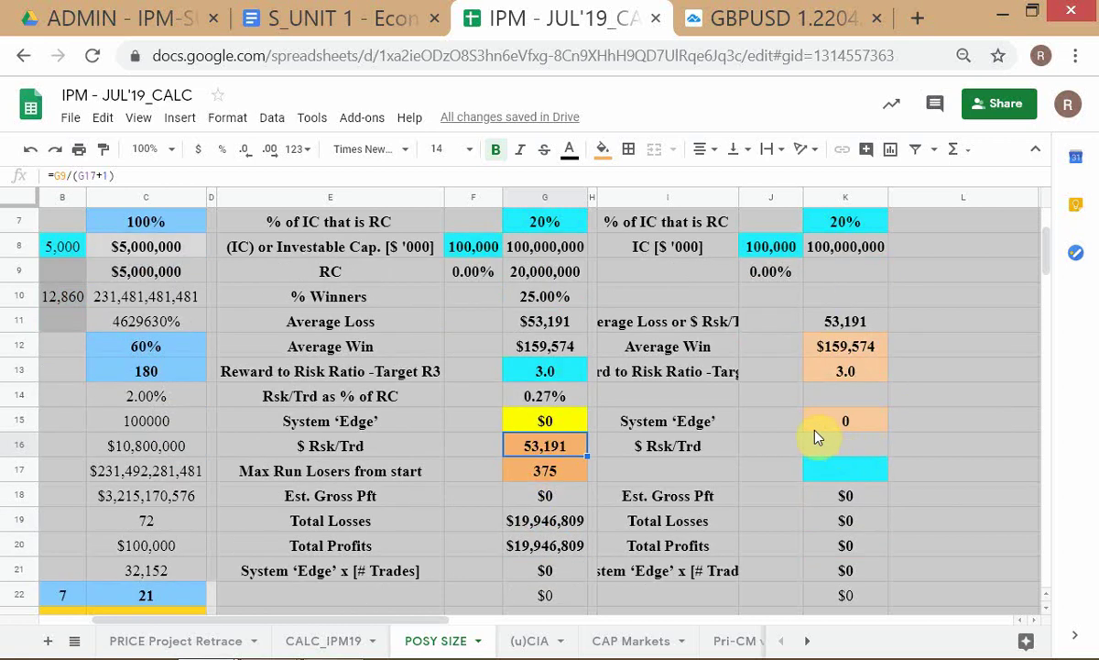
pyautogui.scroll(1, 687, 458)
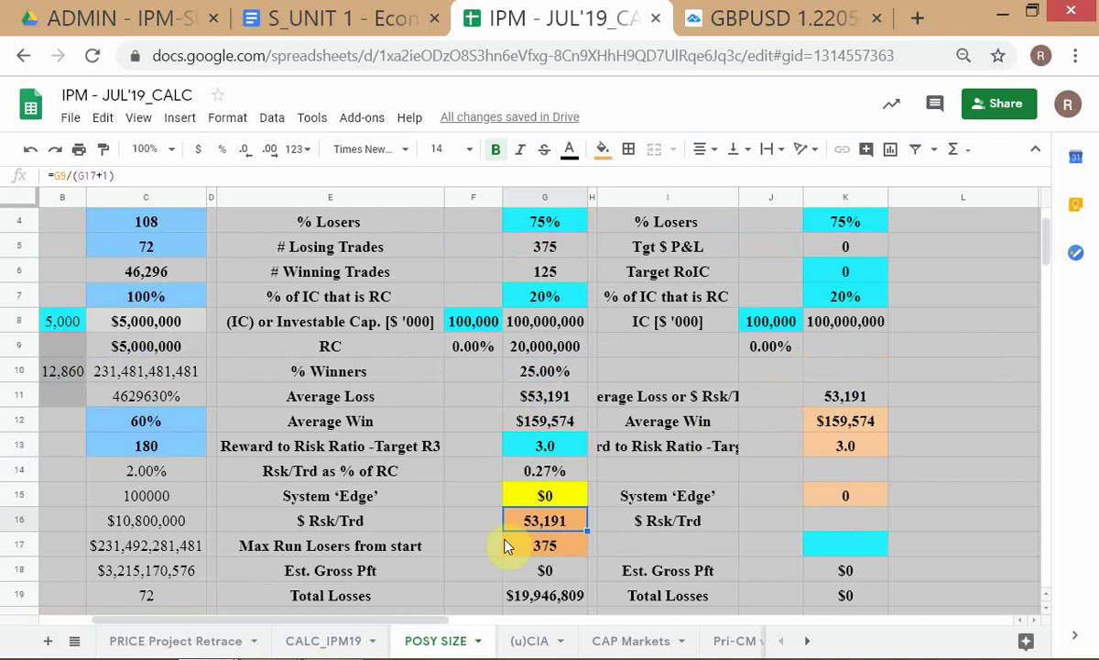
# - Highlight the Rsk/Trd as % of RC value in G14 with a light yellow-orange fill
pyautogui.click(358, 469)
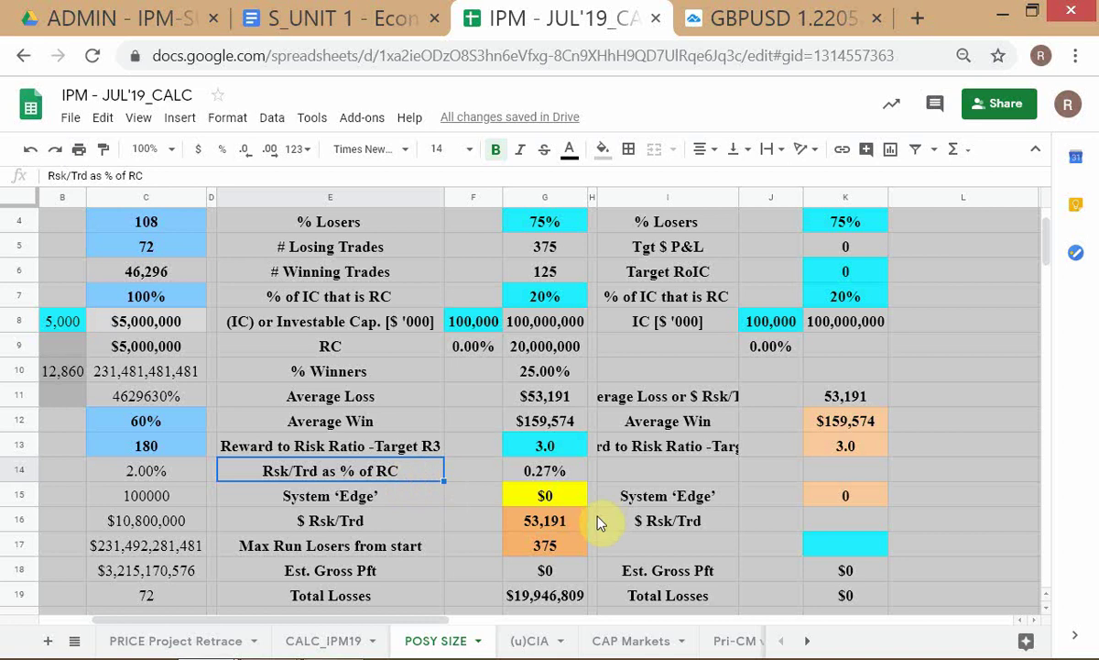
pyautogui.click(531, 522)
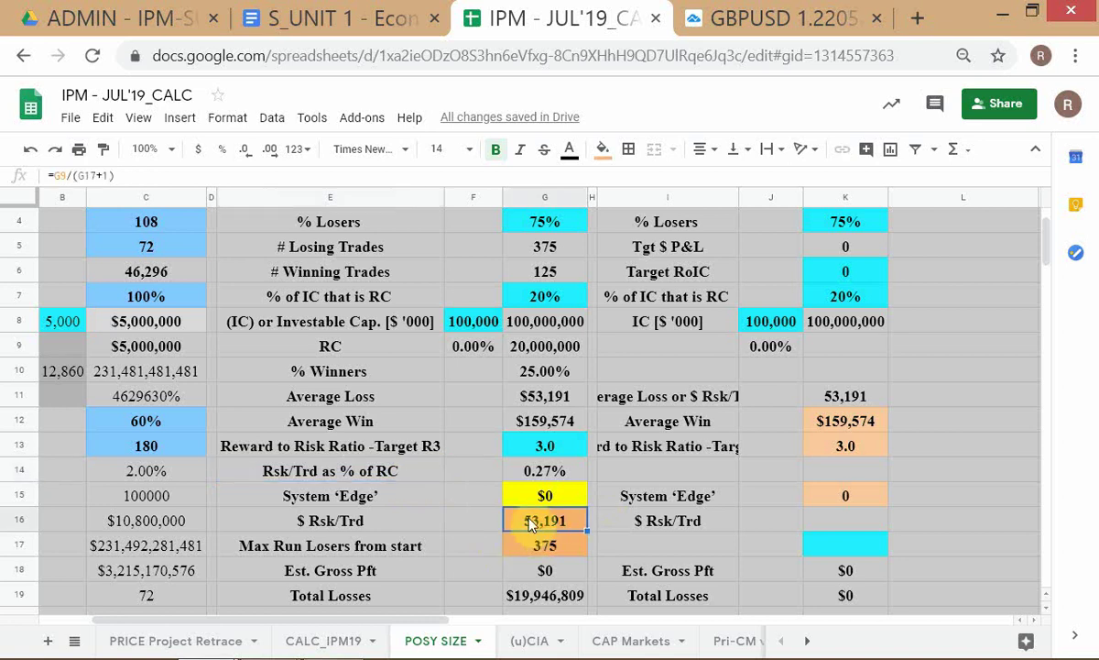
pyautogui.click(513, 467)
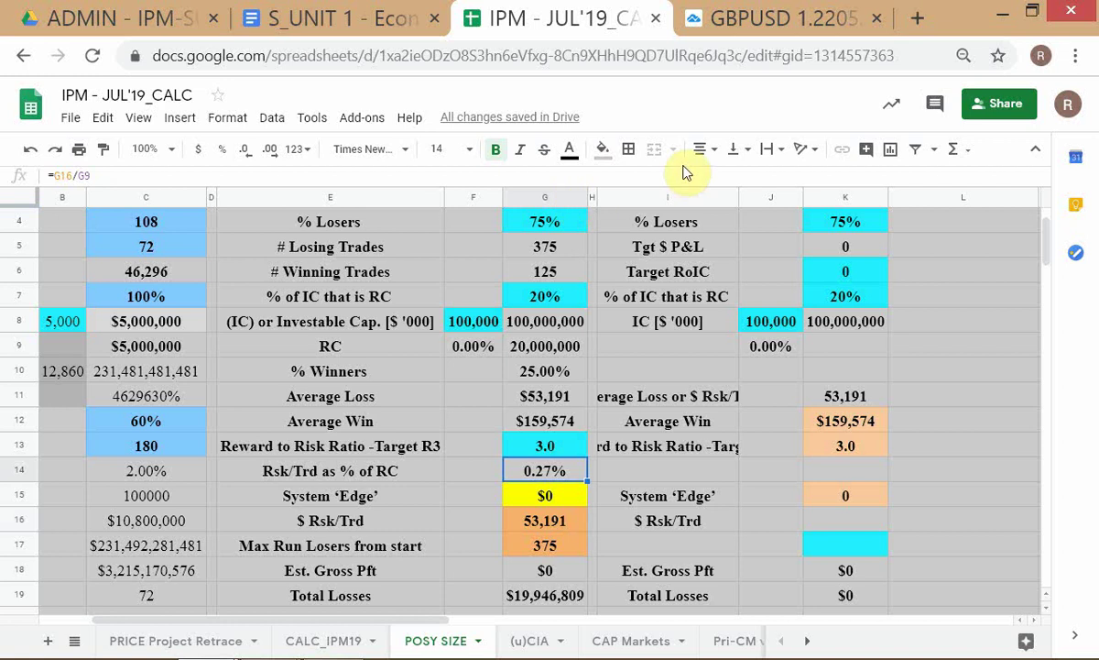
pyautogui.click(601, 151)
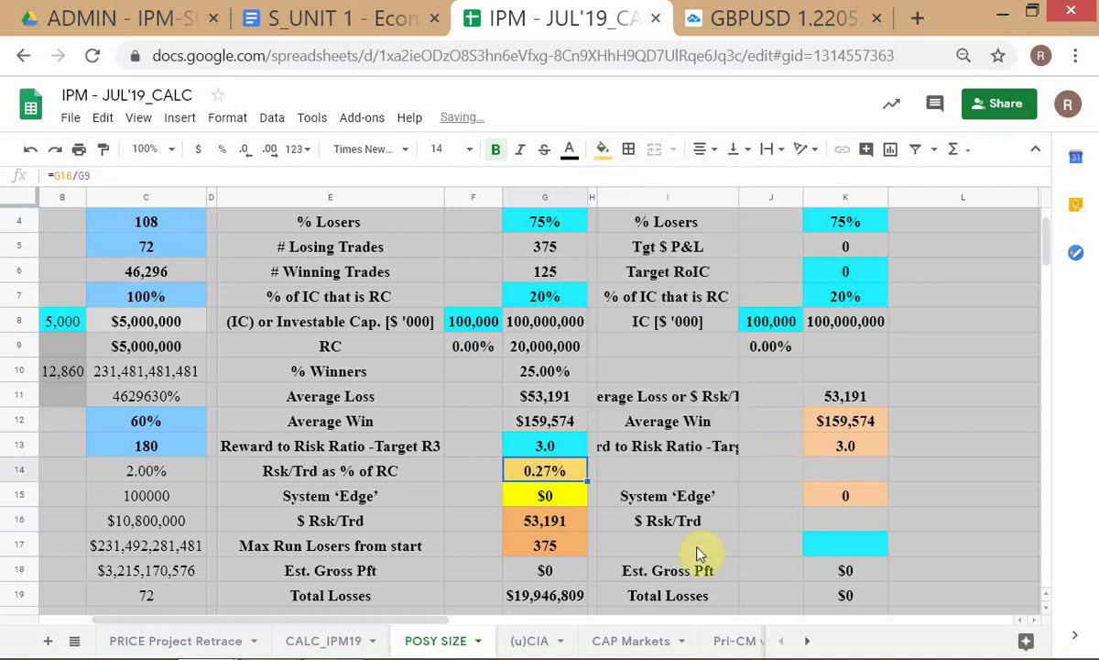
pyautogui.click(771, 545)
pyautogui.click(561, 471)
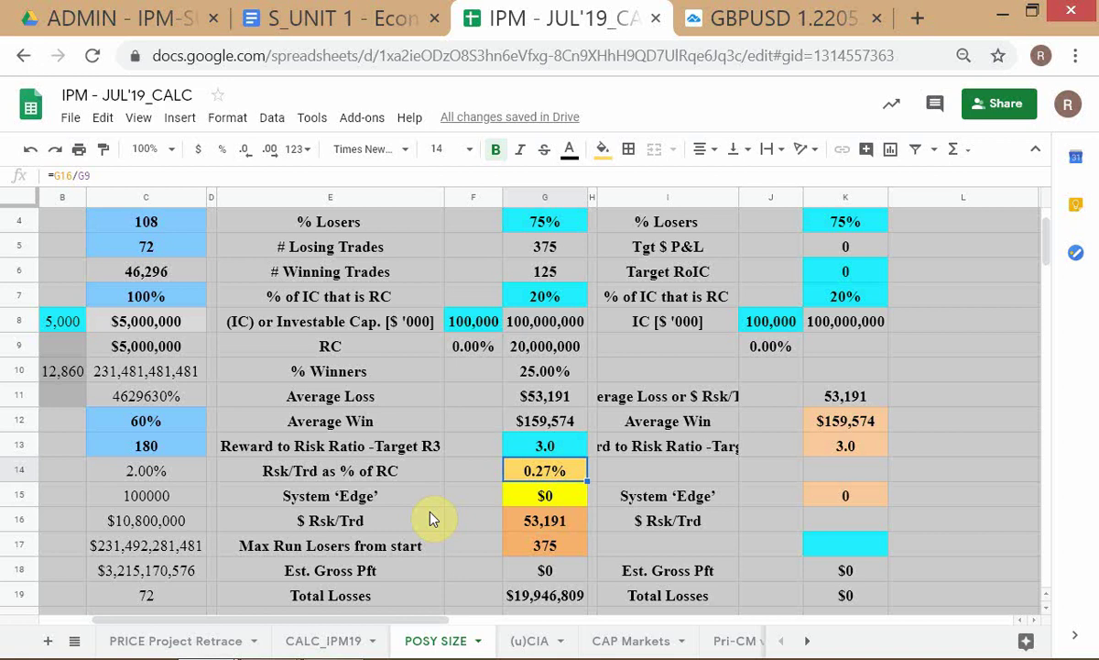
# - Set # Trades in G3 to 250 and review the recalculated risk-per-trade, losing-run and total figures in column G
pyautogui.scroll(1, 435, 513)
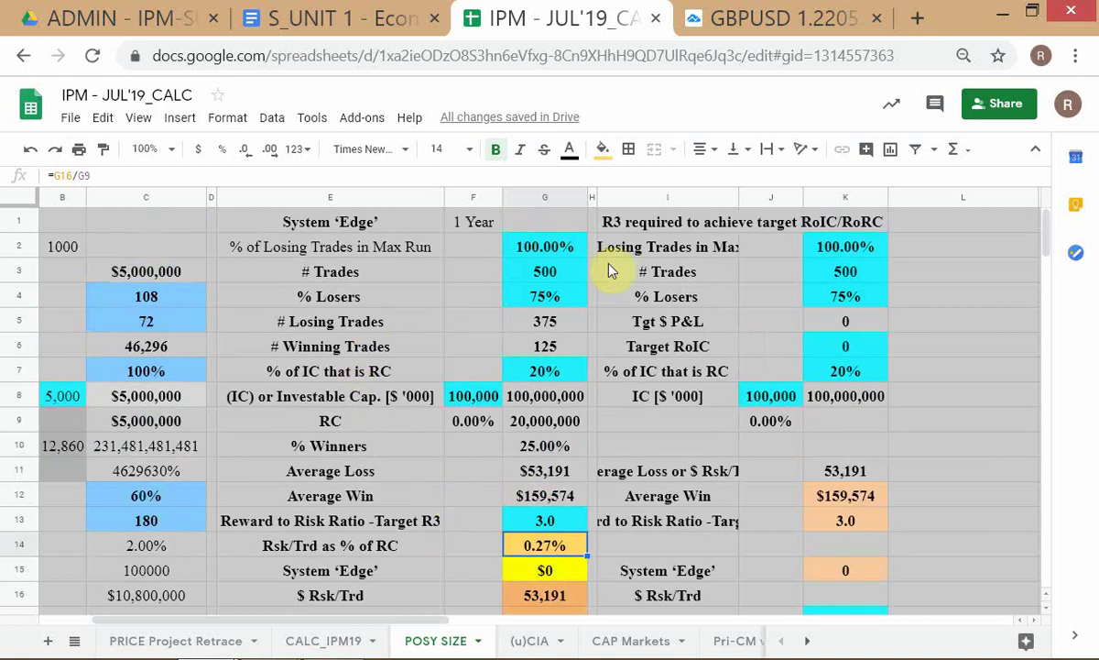
pyautogui.click(530, 275)
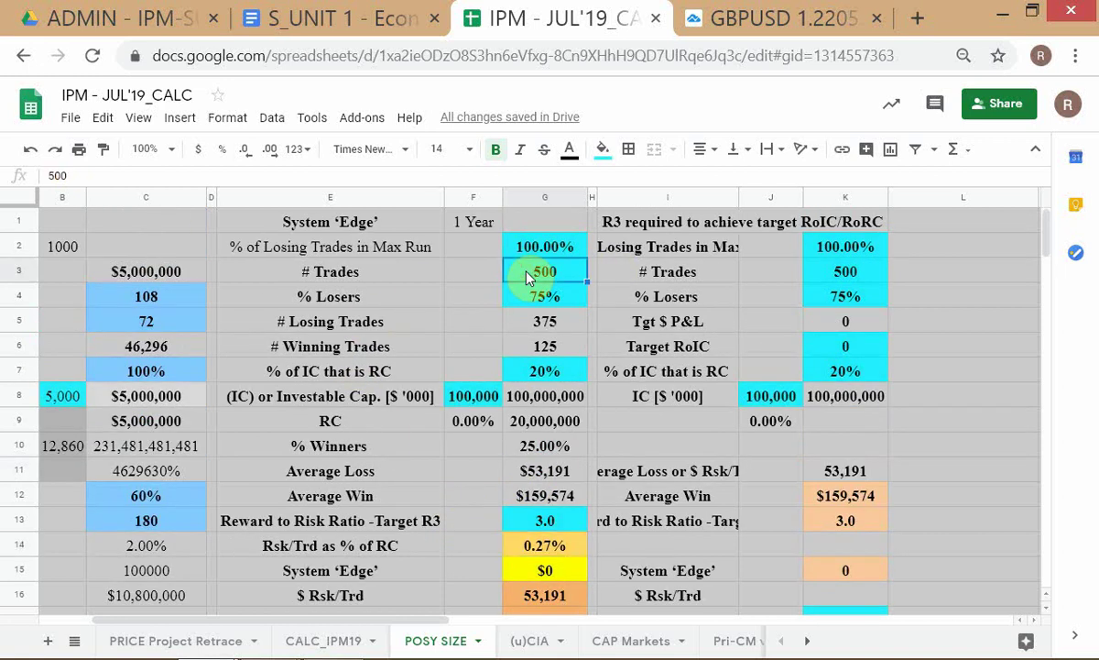
pyautogui.scroll(-1, 533, 385)
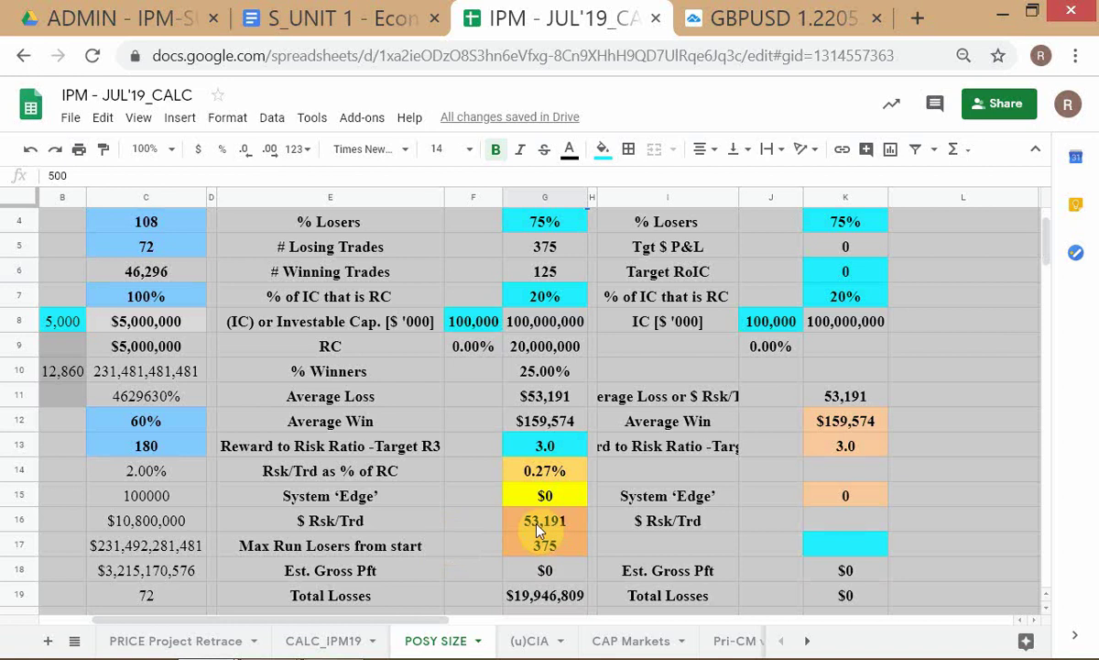
pyautogui.scroll(1, 646, 491)
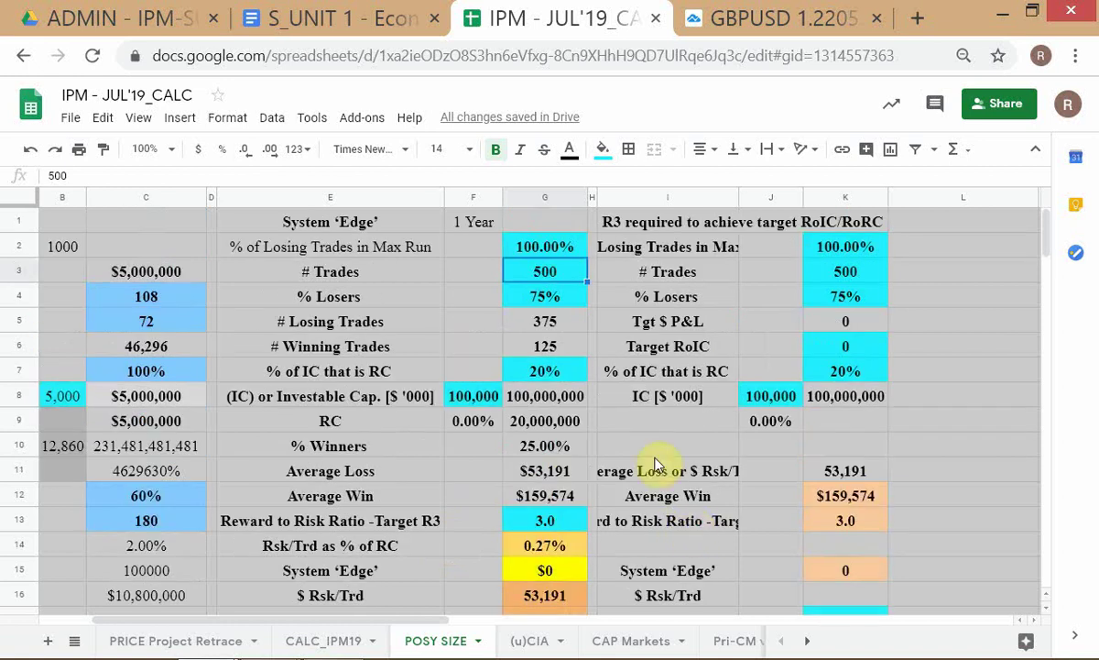
pyautogui.write('250')
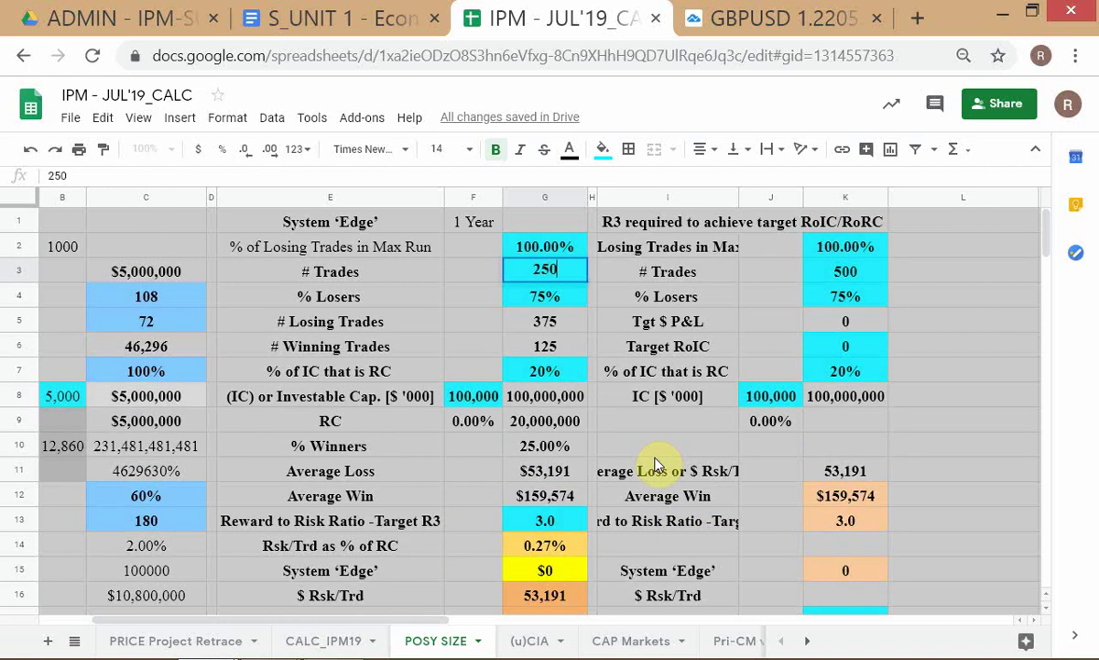
pyautogui.press('Return')
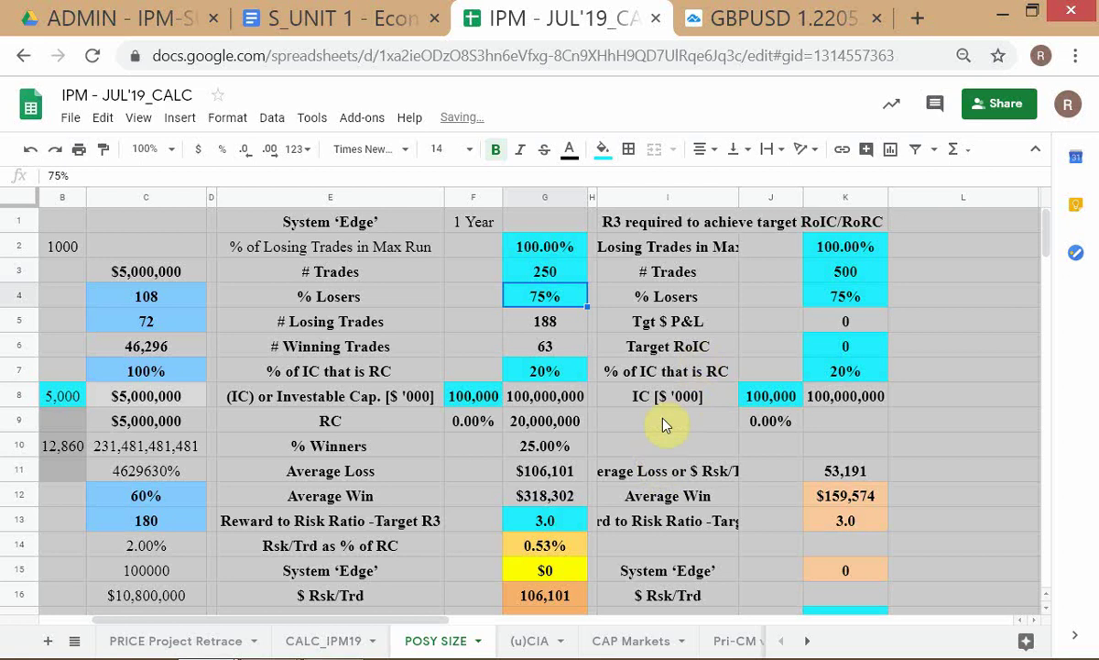
pyautogui.scroll(-1, 609, 421)
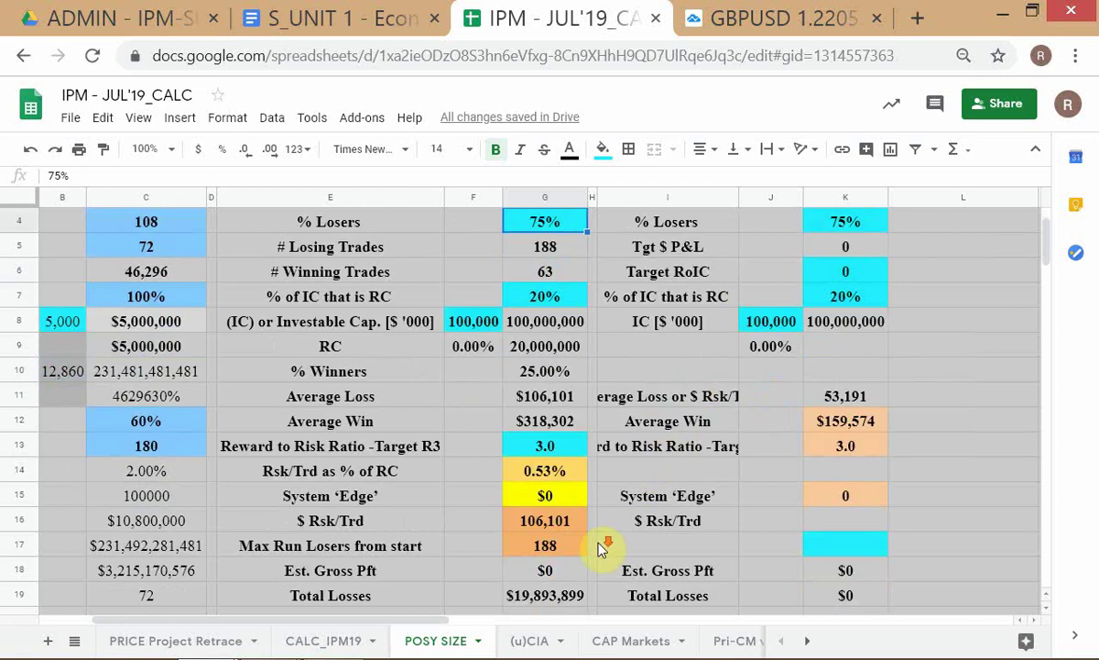
pyautogui.scroll(-1, 598, 545)
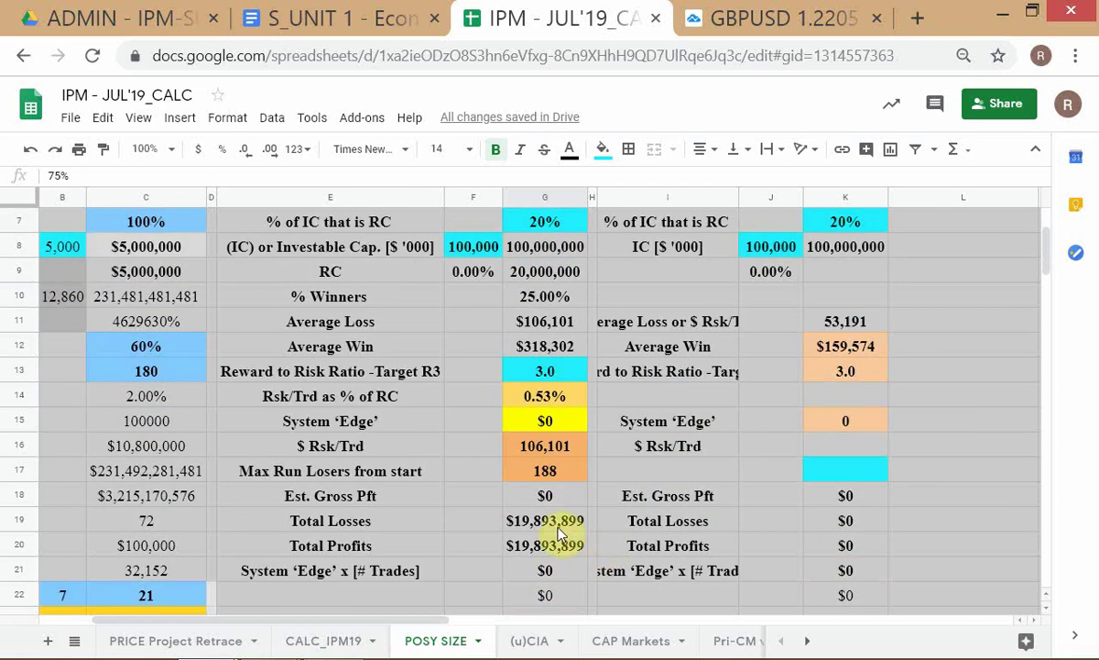
# - Inspect the # Trades input and the $ Rsk/Trd formula in the System 'Edge' table of the POSY SIZE sheet
pyautogui.scroll(2, 518, 493)
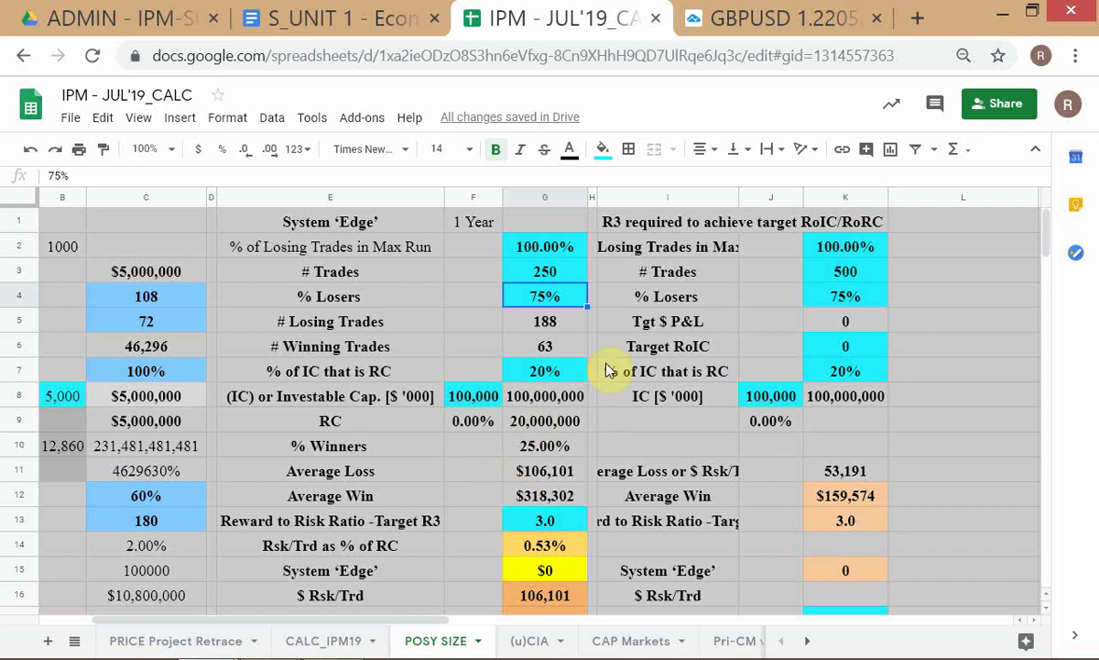
pyautogui.click(555, 277)
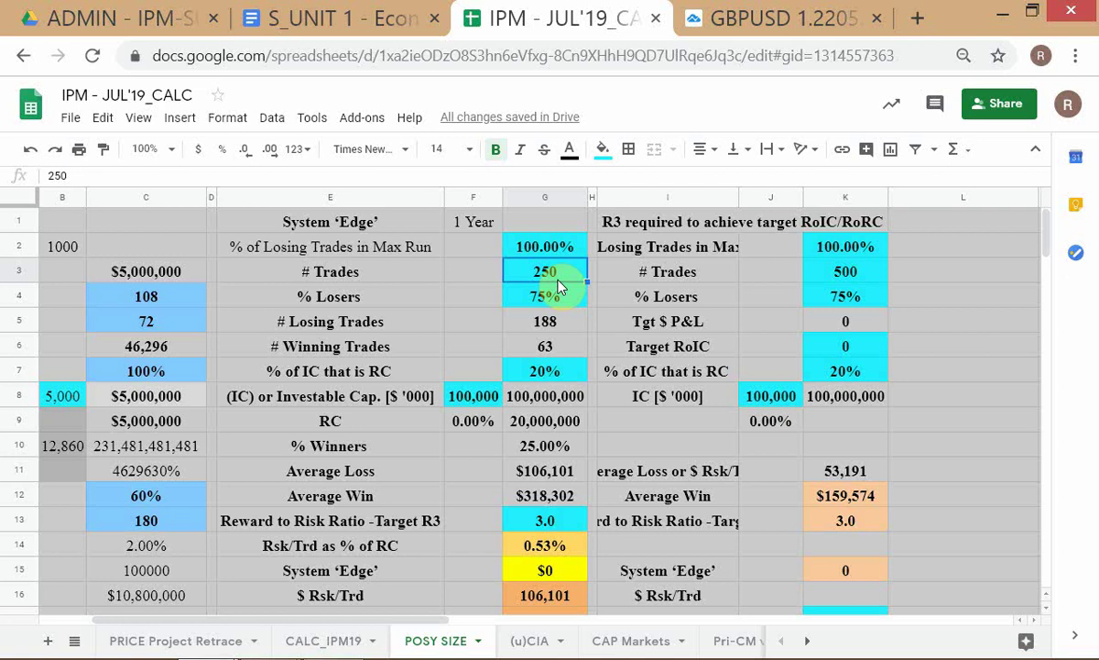
pyautogui.scroll(-1, 528, 317)
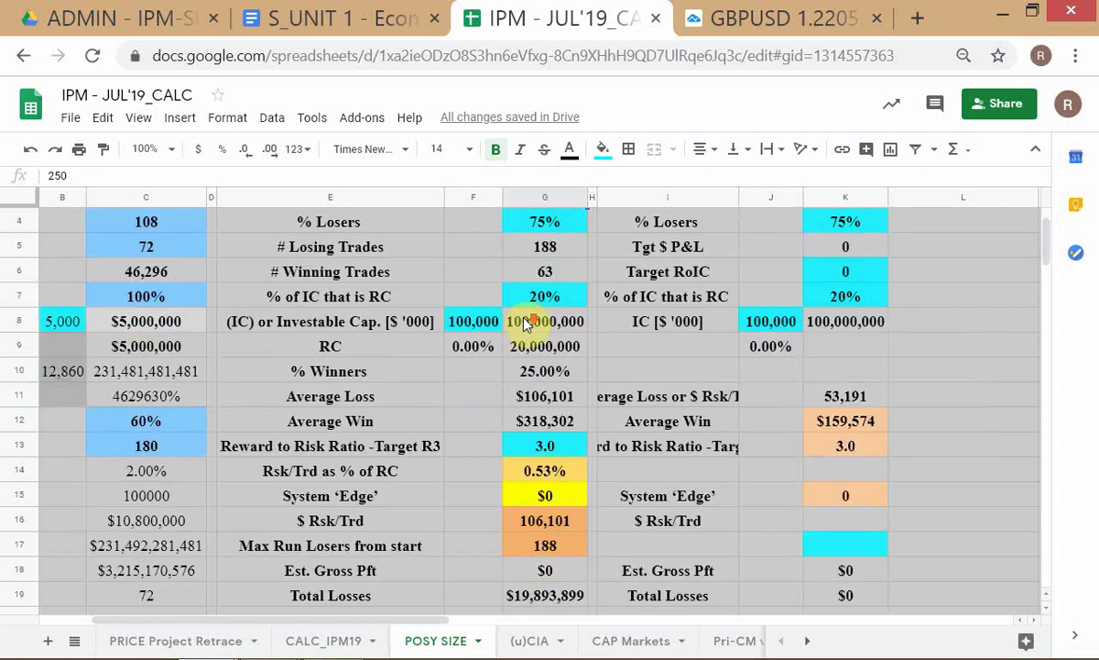
pyautogui.click(520, 527)
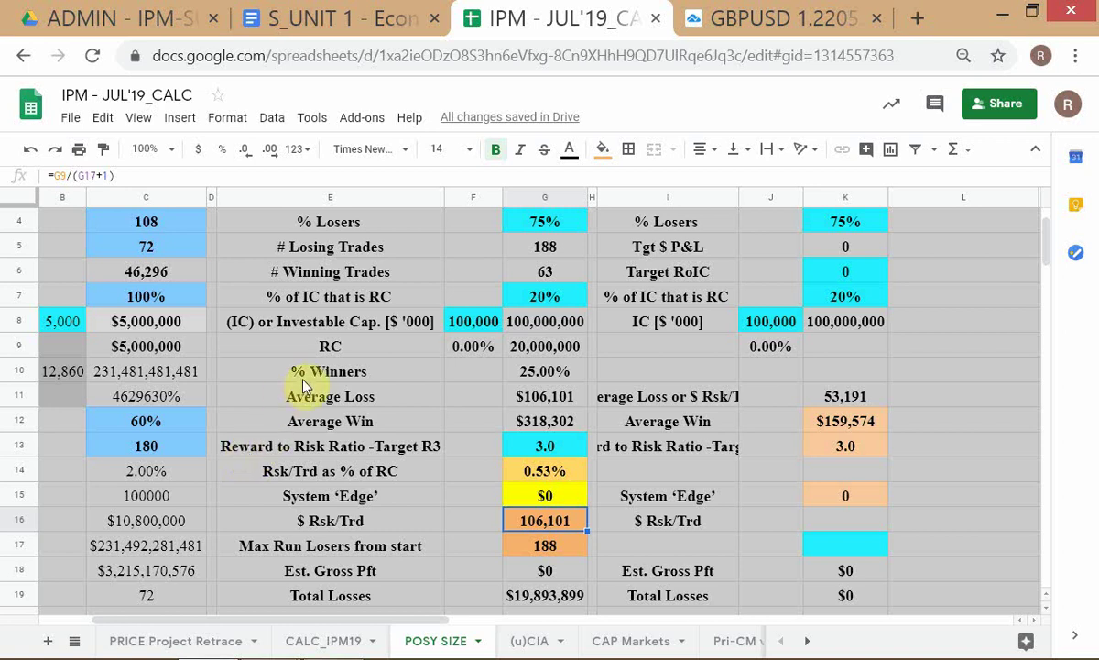
pyautogui.scroll(1, 297, 380)
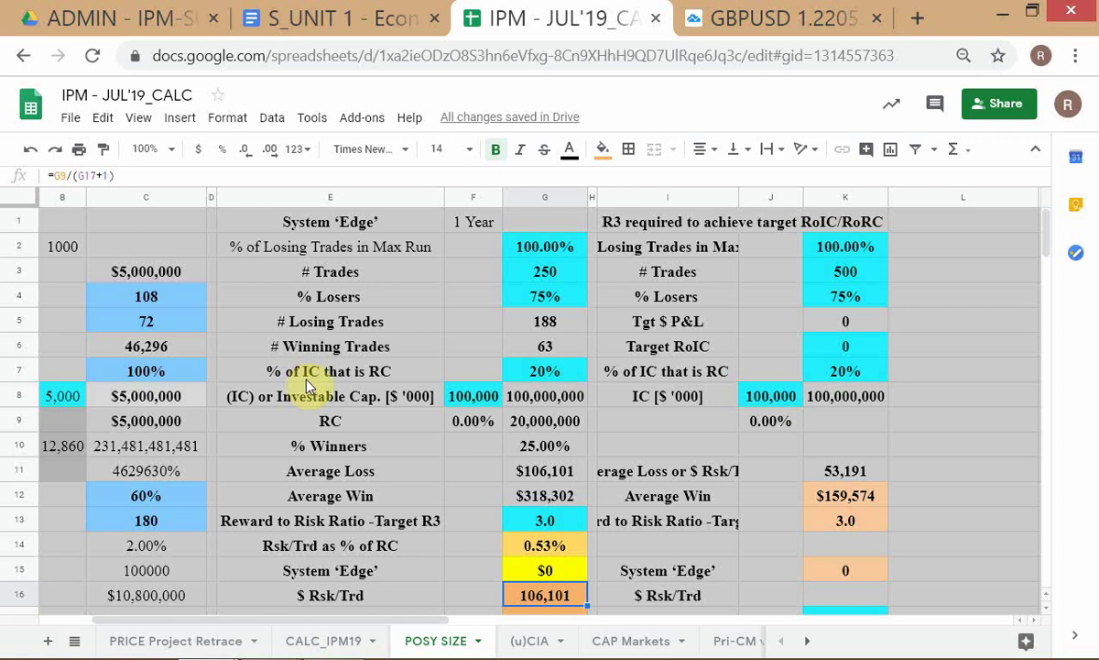
# - Switch to the S_SESSION OUTLINE document in Google Docs and copy "Risk Per" from the Risk Per Trade heading
pyautogui.hotkey('alt', 'Tab')
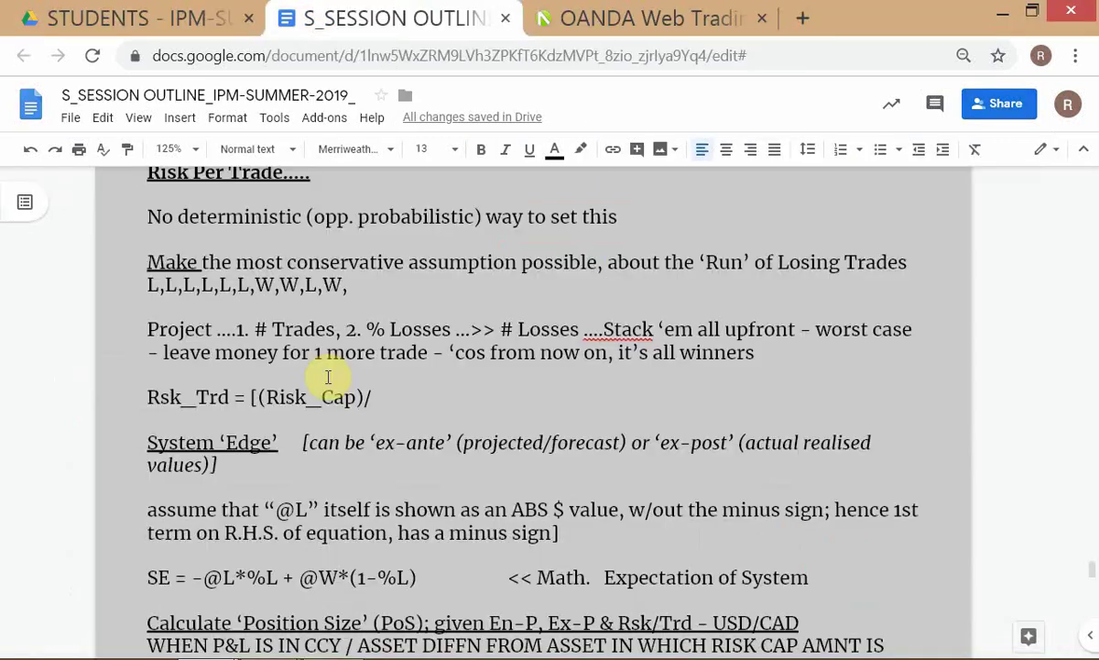
pyautogui.scroll(3, 395, 295)
pyautogui.click(368, 387)
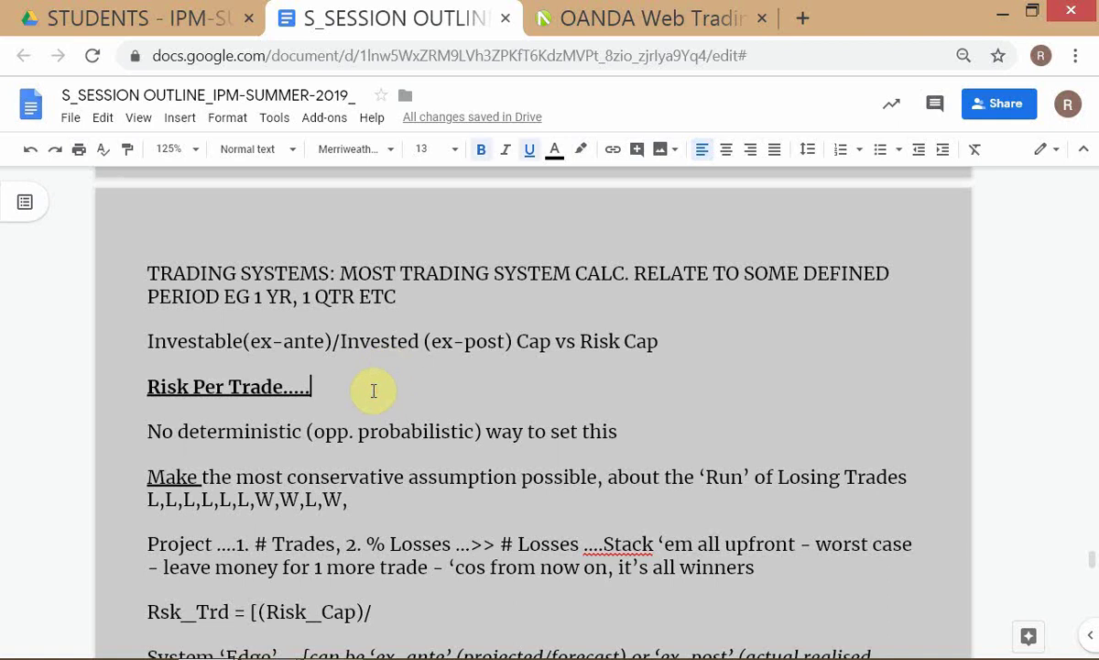
pyautogui.click(106, 390)
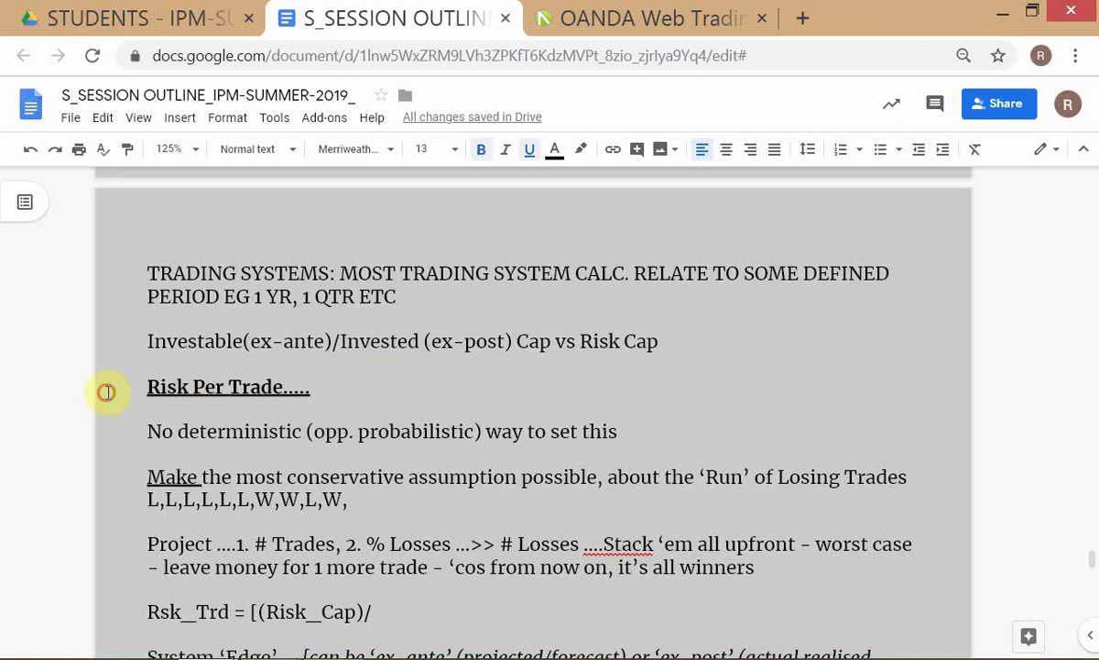
pyautogui.keyDown('shift'); pyautogui.click(226, 388); pyautogui.keyUp('shift')
pyautogui.hotkey('ctrl', 'c')
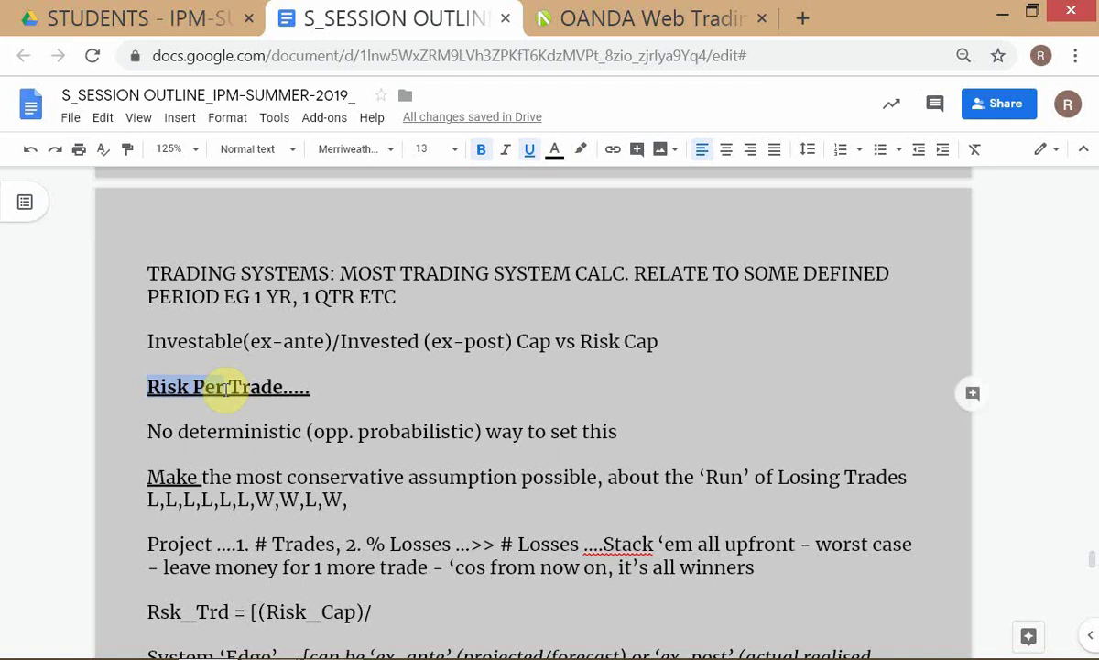
# - Extend the Risk Per Trade heading with "Actually Risk Per unique Stop-Trigger Level", reusing the copied words
pyautogui.press('End')
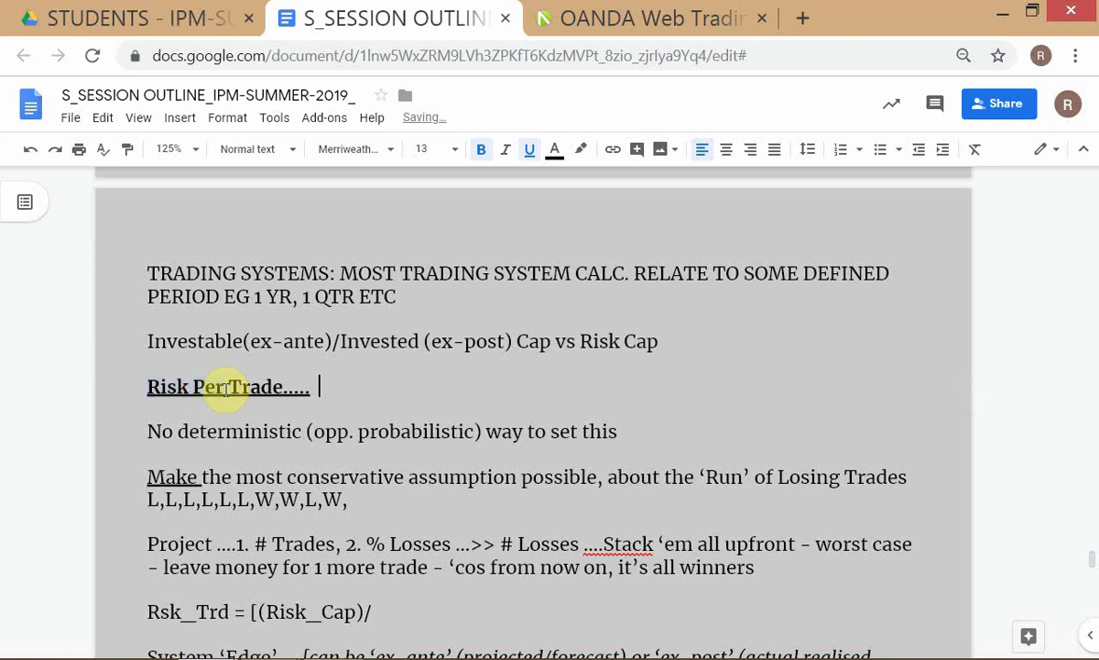
pyautogui.write('act')
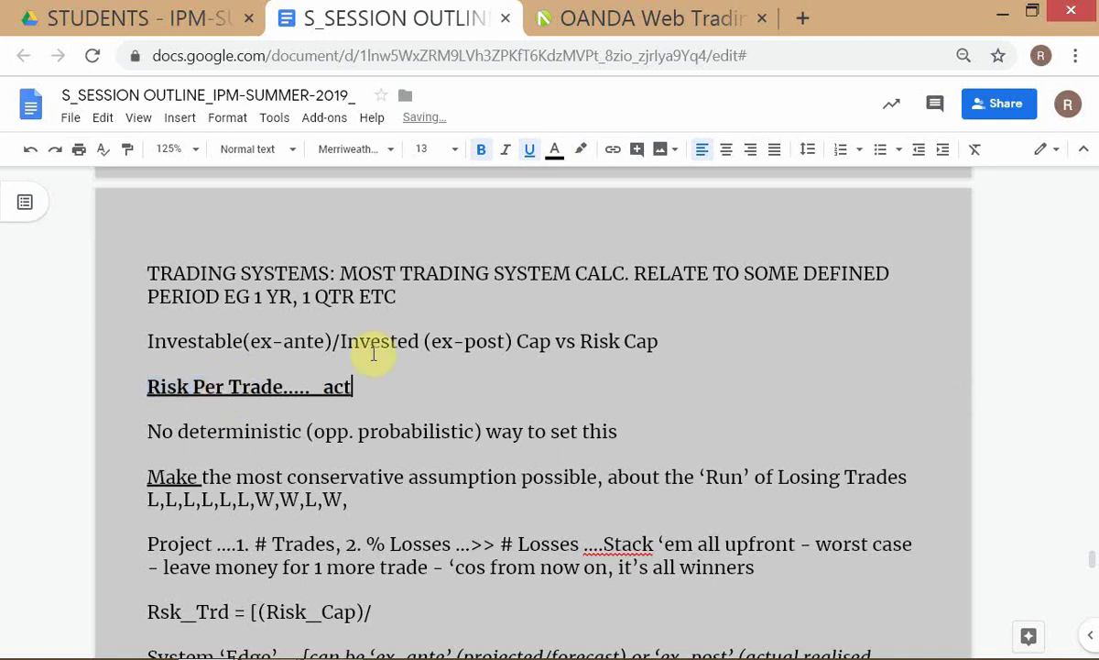
pyautogui.write('ually')
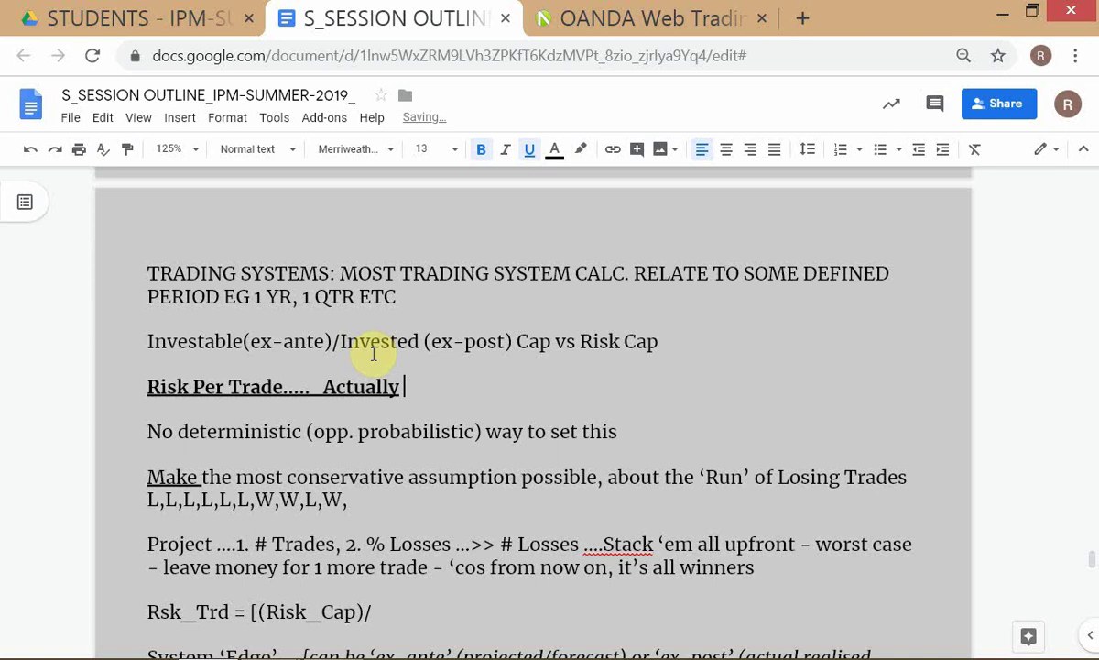
pyautogui.hotkey('ctrl', 'v')
pyautogui.press('Home')
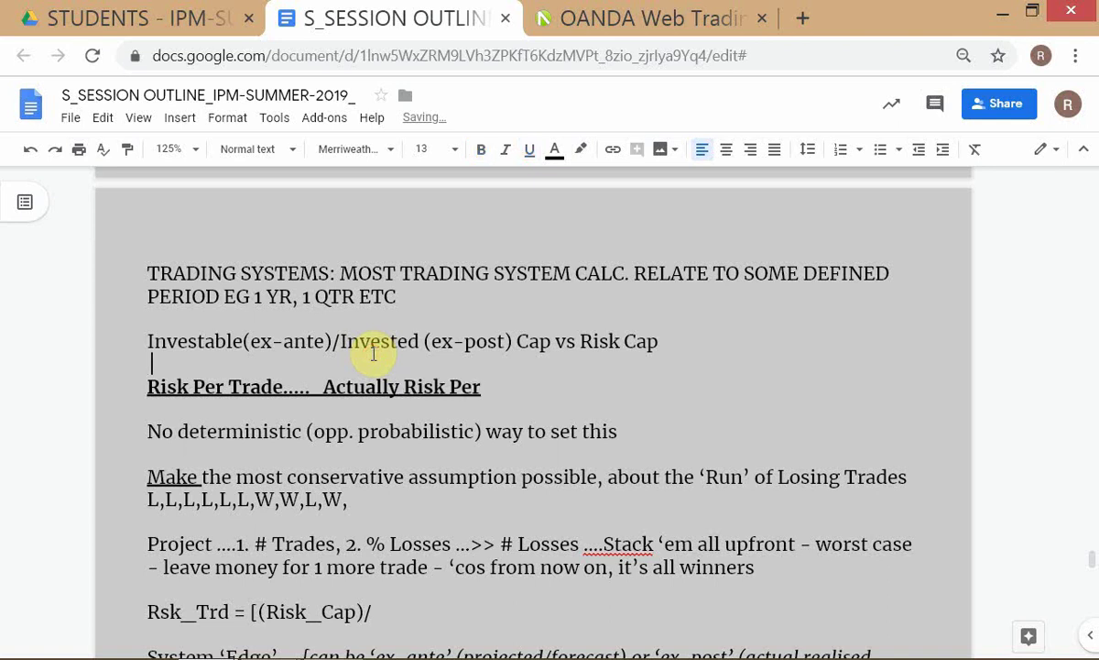
pyautogui.press('End')
pyautogui.write('u')
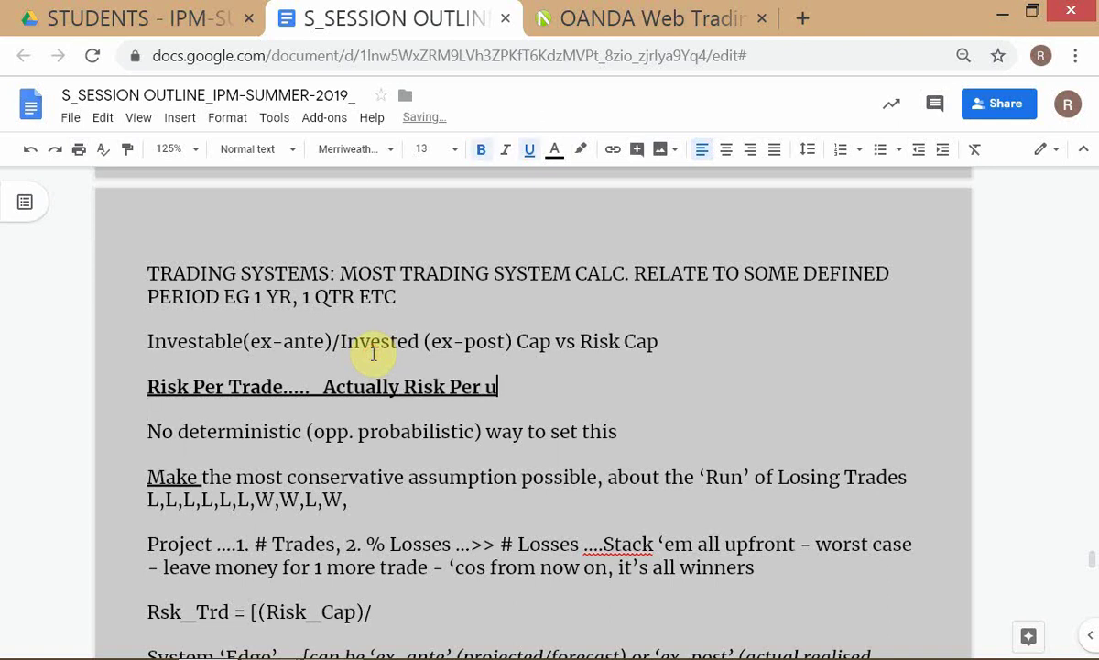
pyautogui.write('nique ')
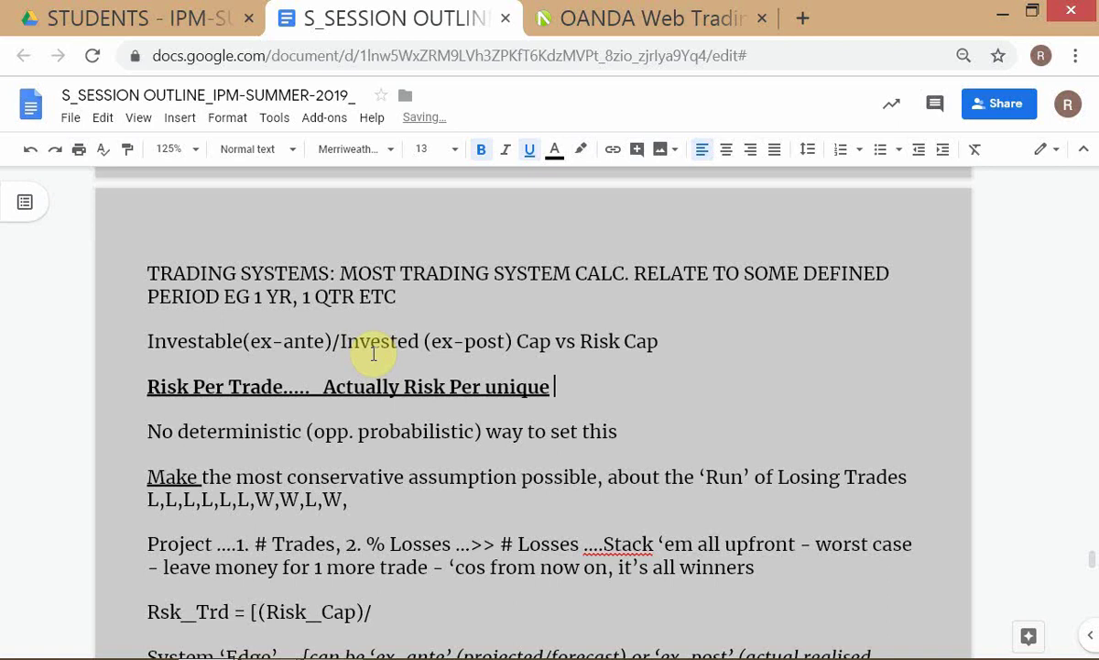
pyautogui.write('Stop-Trigg')
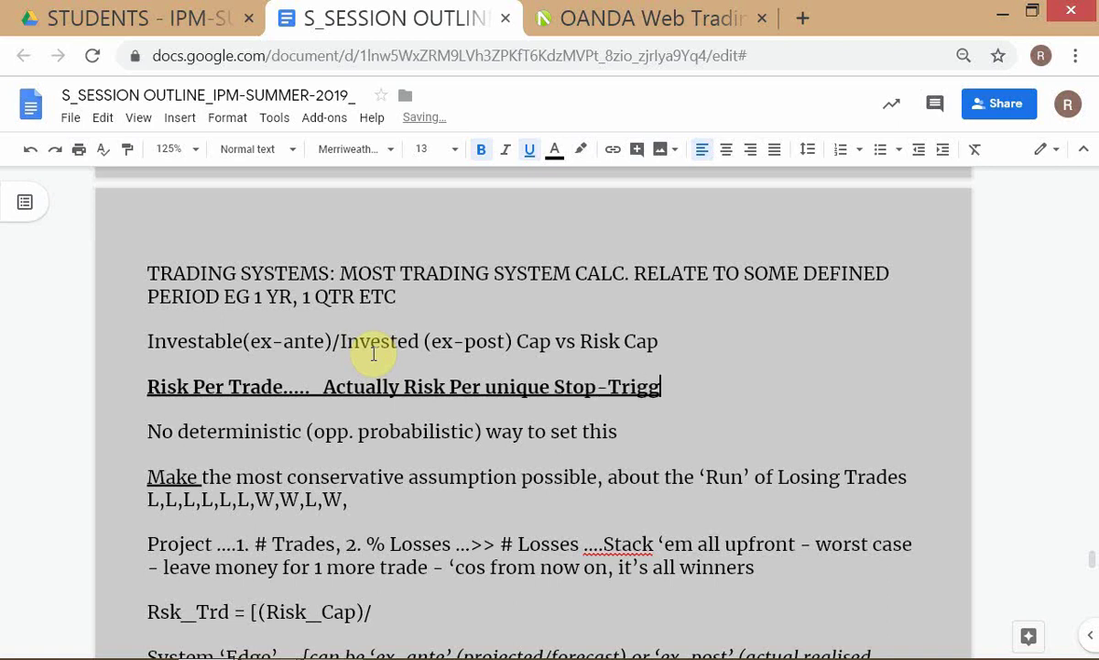
pyautogui.write('er Level')
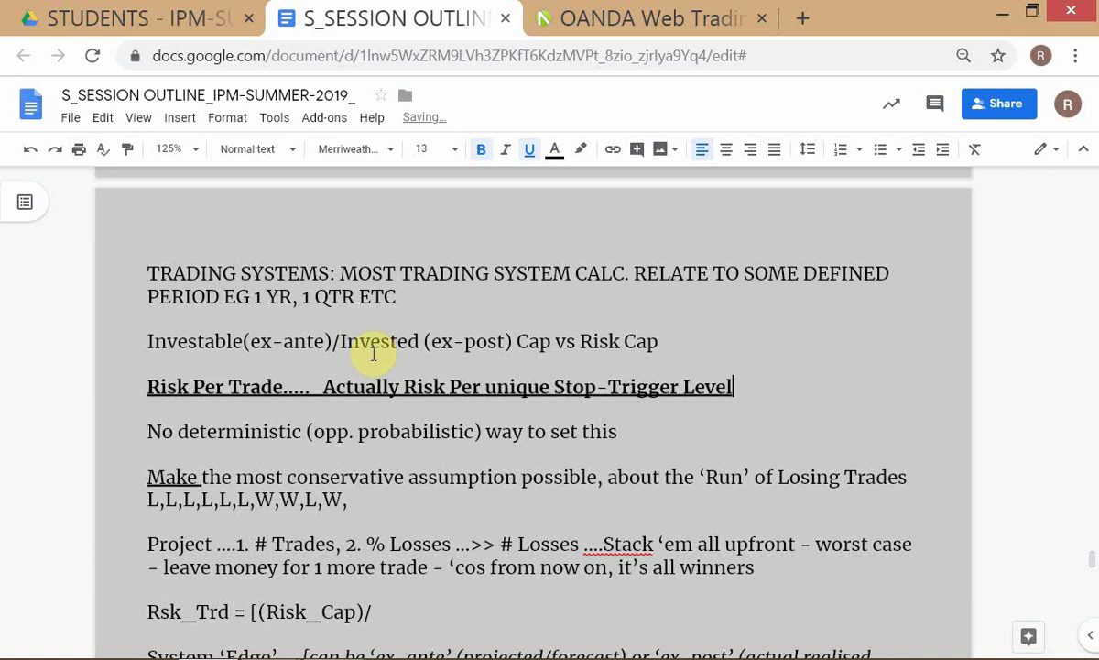
# - Switch to the TradingView chart and load the symbol NSE:TCS in place of GBPUSD
pyautogui.hotkey('alt', 'Tab')
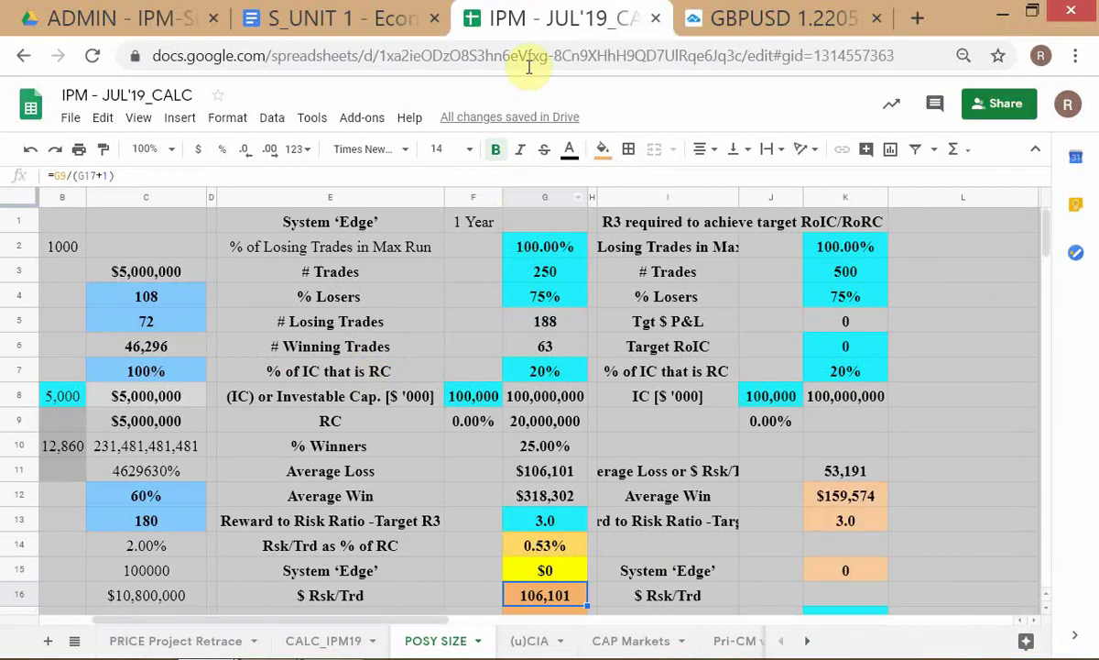
pyautogui.click(744, 17)
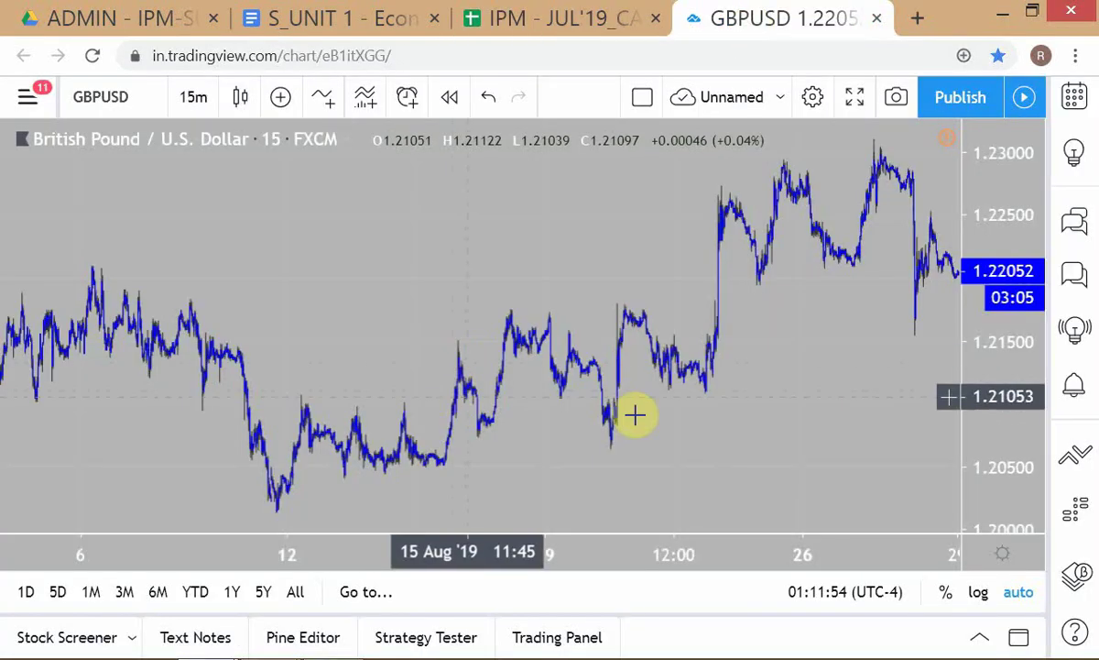
pyautogui.write('TCS')
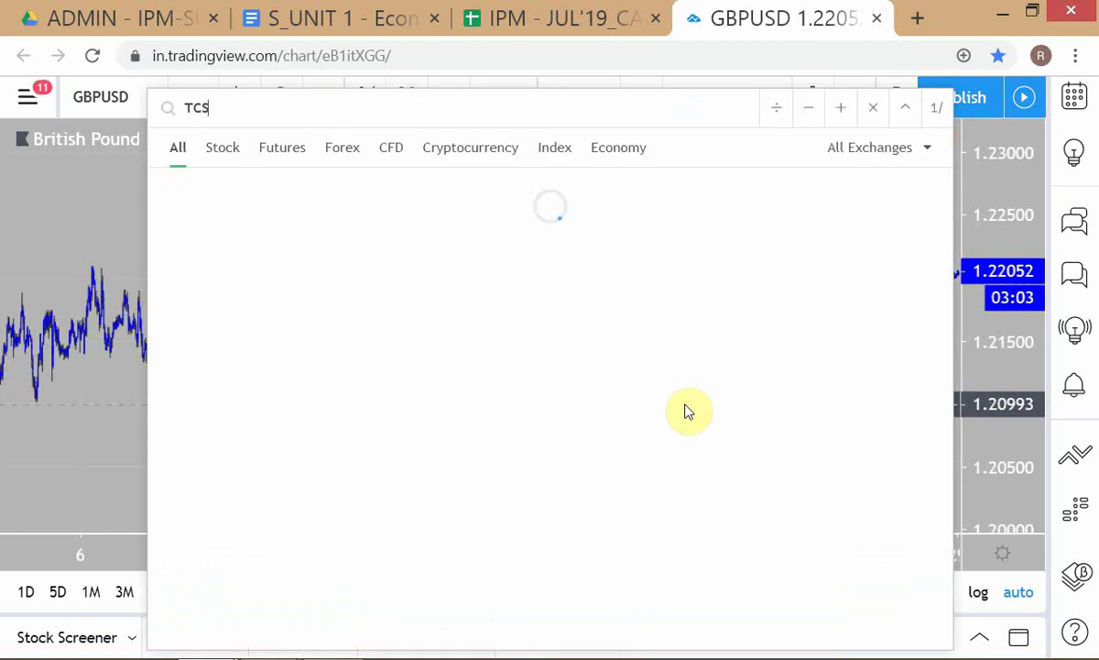
pyautogui.press('Home')
pyautogui.write('NSE:')
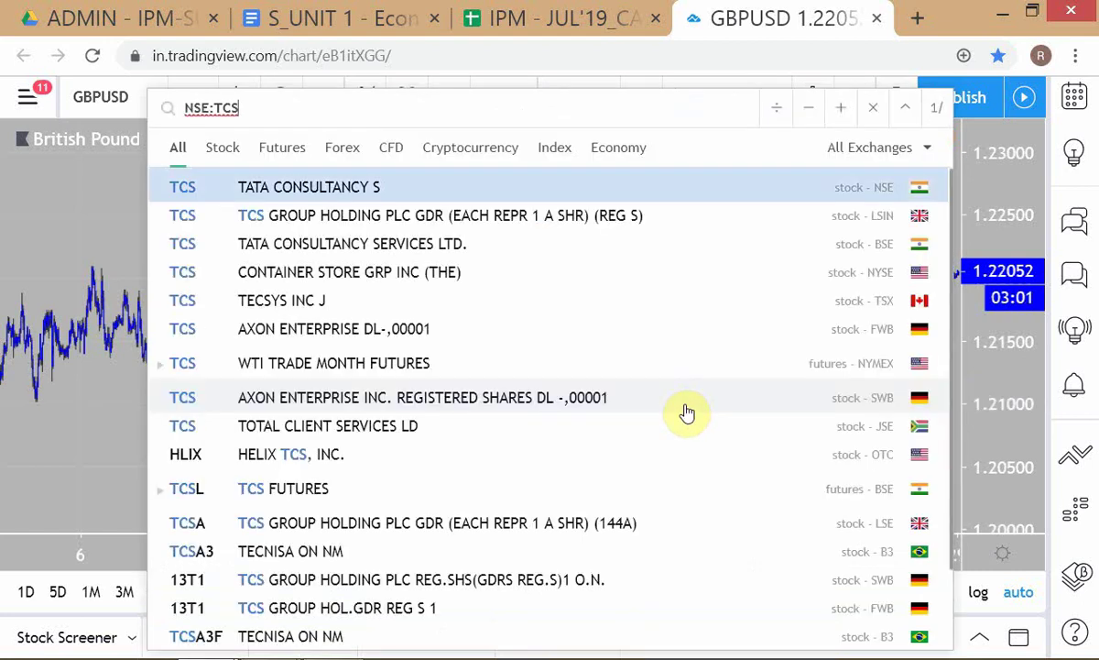
pyautogui.press('Return')
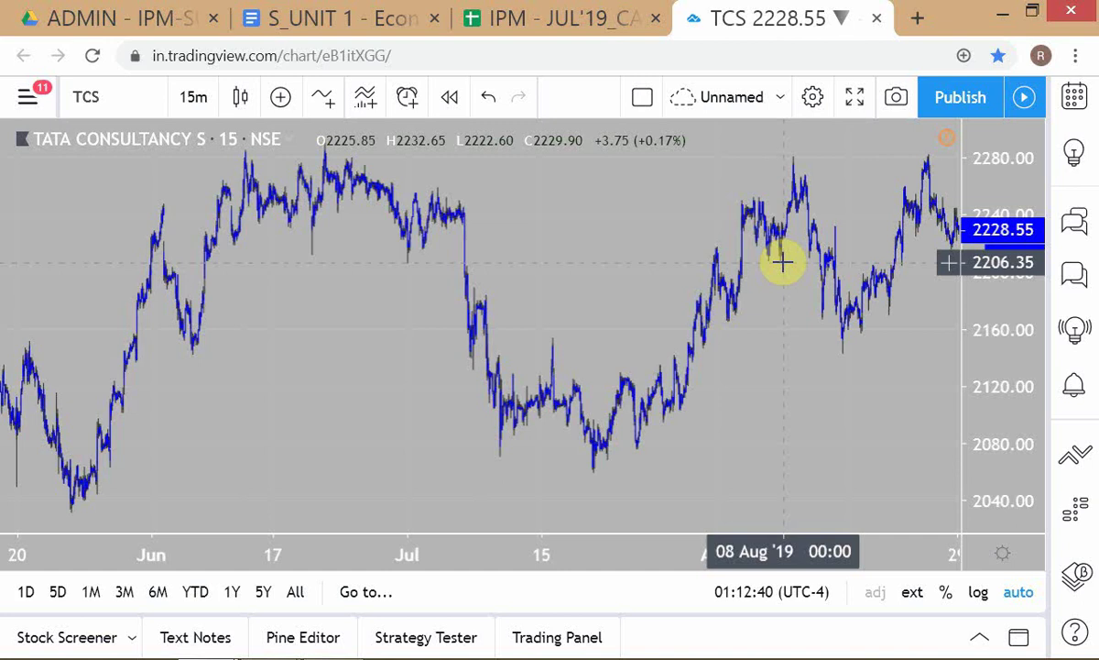
# - Return to the session outline in Google Docs and remove bold from "Actually Risk Per unique Stop-Trigger Level"
pyautogui.hotkey('alt', 'Tab')
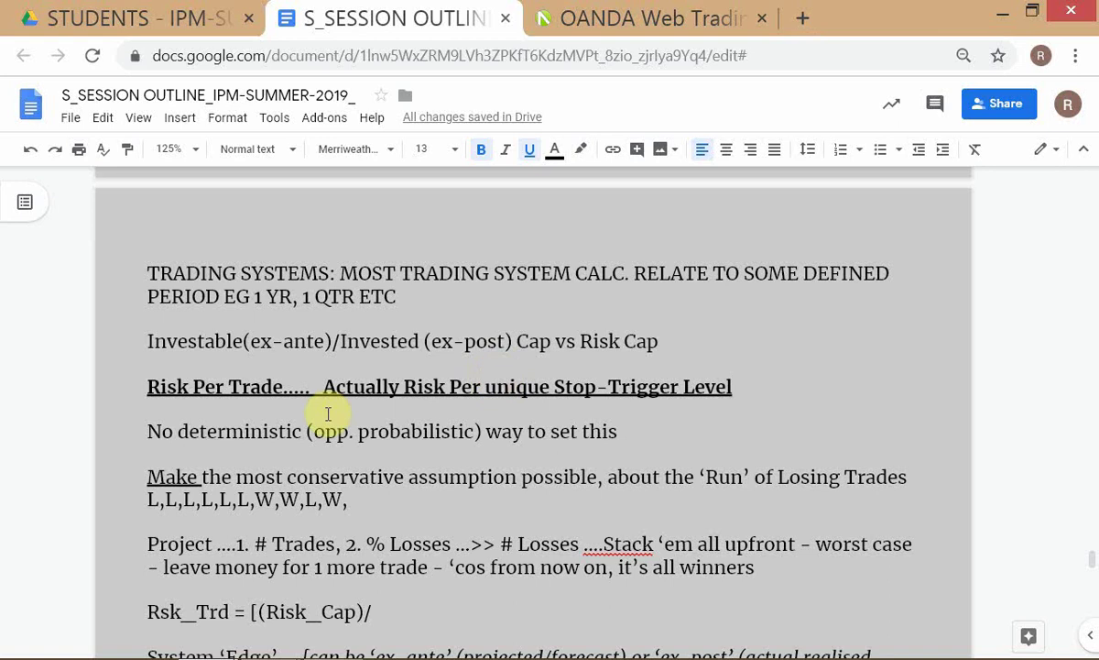
pyautogui.click(323, 385)
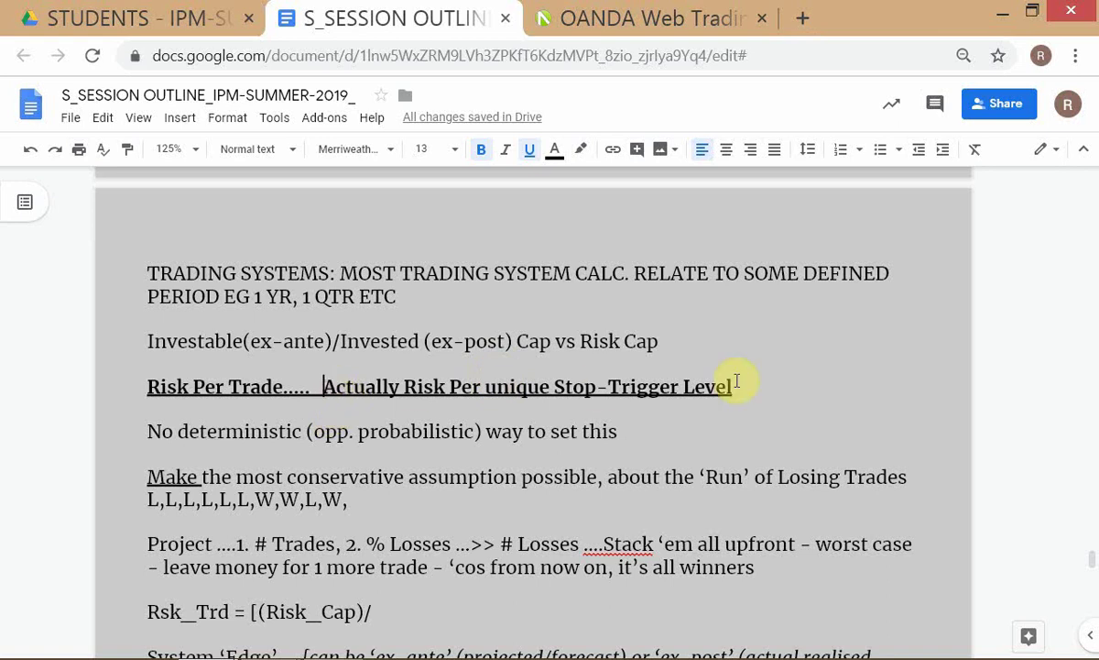
pyautogui.keyDown('shift'); pyautogui.click(738, 380); pyautogui.keyUp('shift')
pyautogui.hotkey('ctrl', 'b')
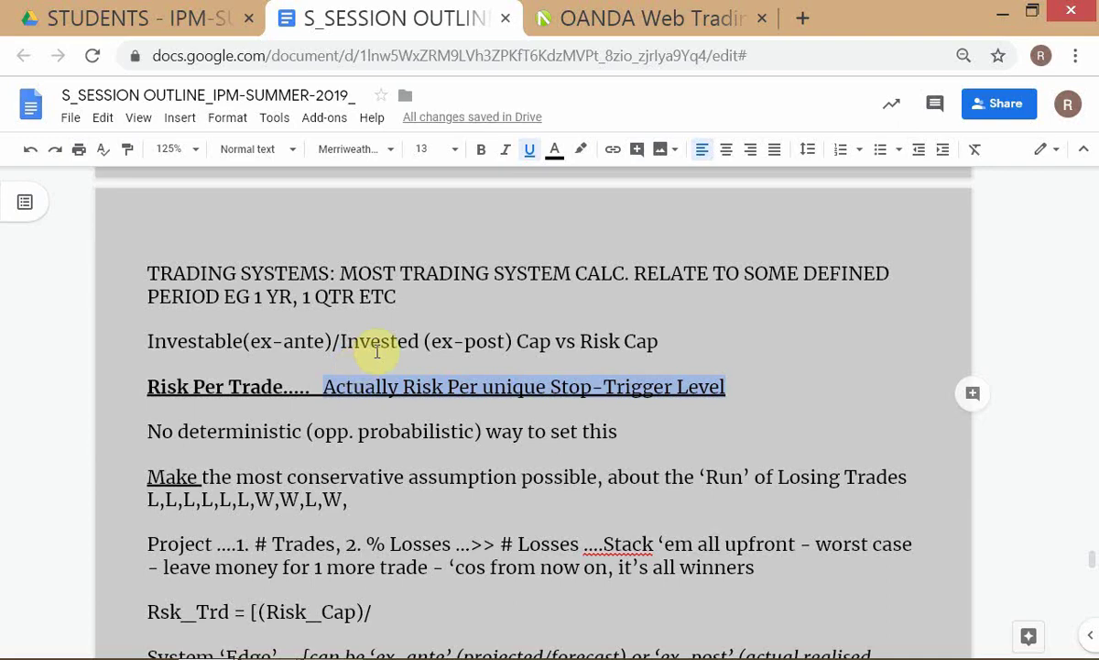
# - Switch to the TCS chart in TradingView, set its interval to 60 minutes and show the period from about April to August
pyautogui.hotkey('alt', 'Tab')
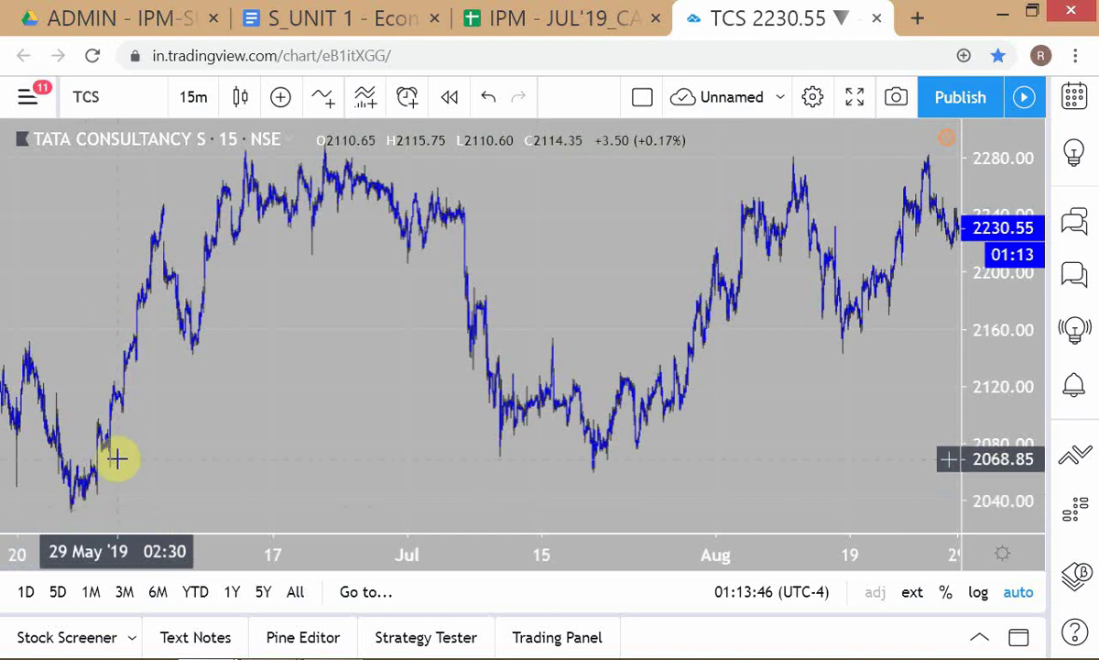
pyautogui.write('60')
pyautogui.press('Return')
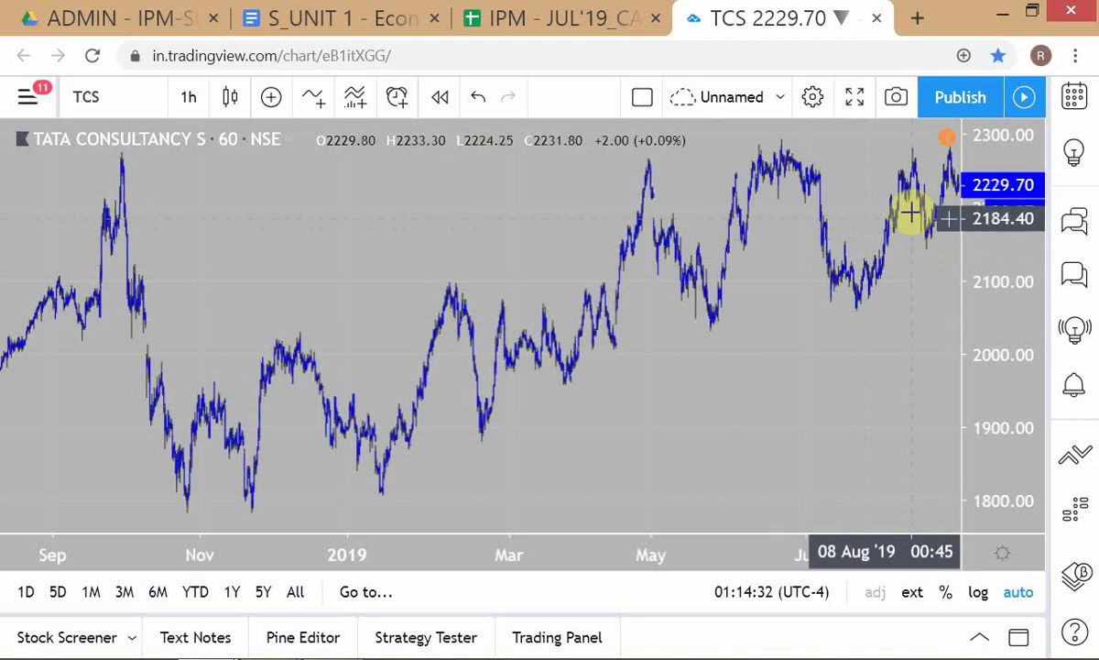
pyautogui.scroll(5, 895, 355)
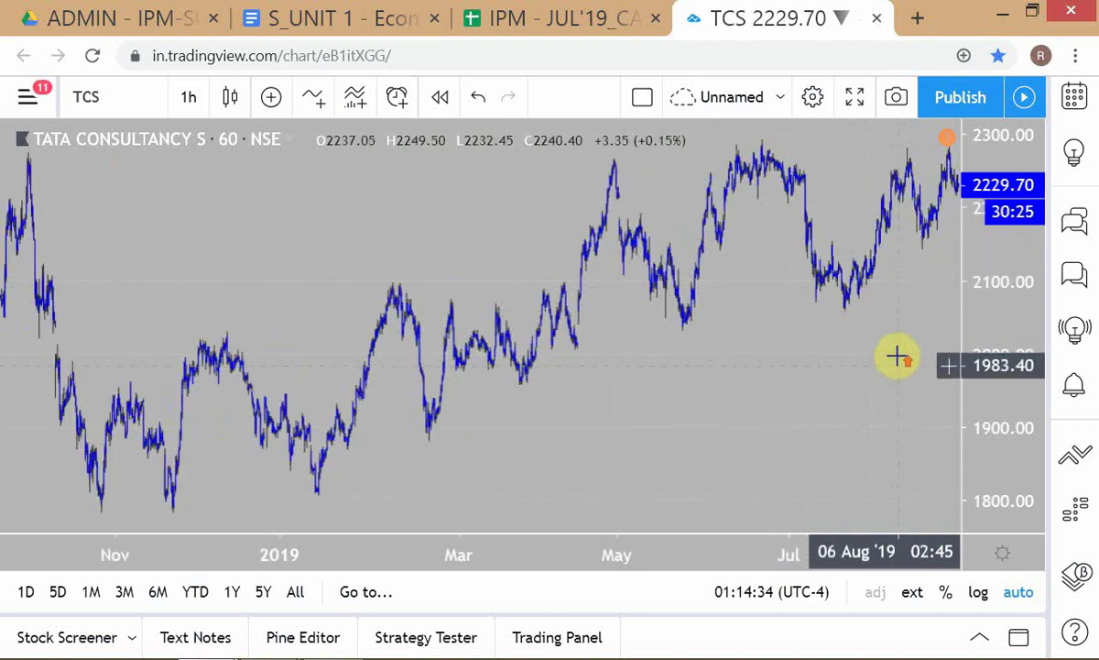
pyautogui.scroll(3, 895, 355)
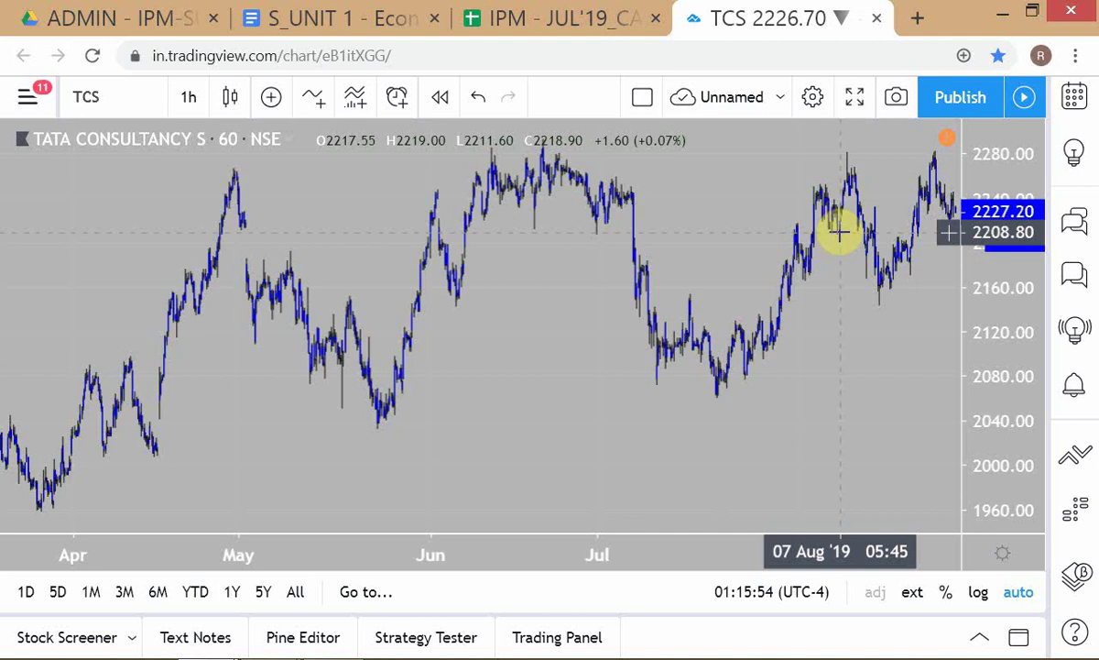
# - Switch to the OANDA Web Trading page and view the GBP/USD charts across the different timeframes
pyautogui.hotkey('alt', 'Tab')
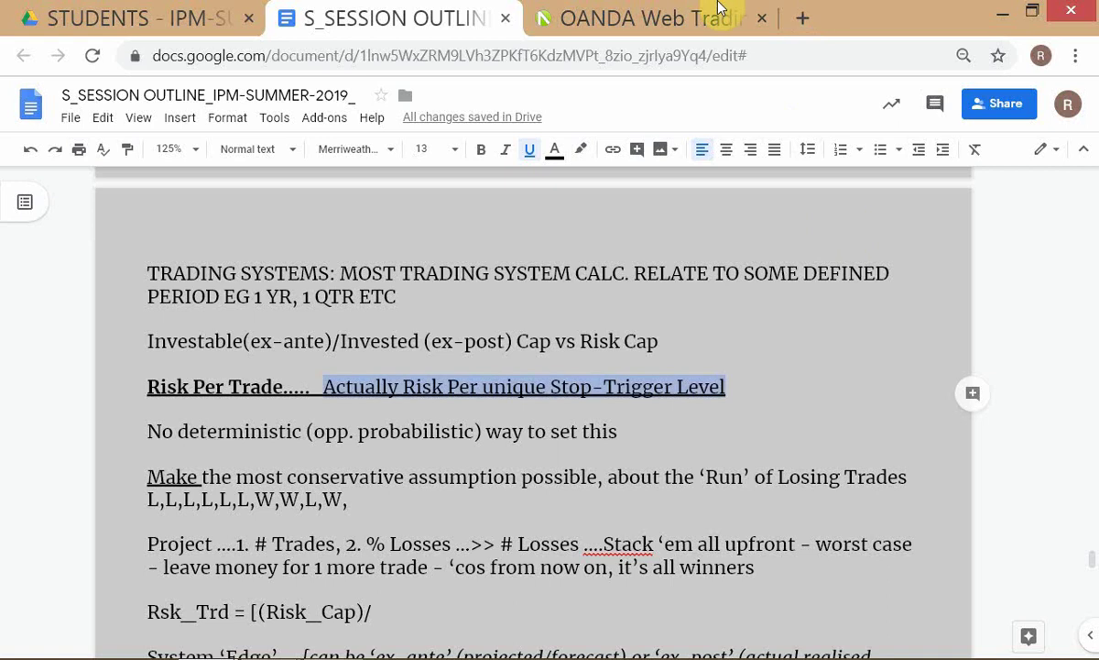
pyautogui.click(614, 22)
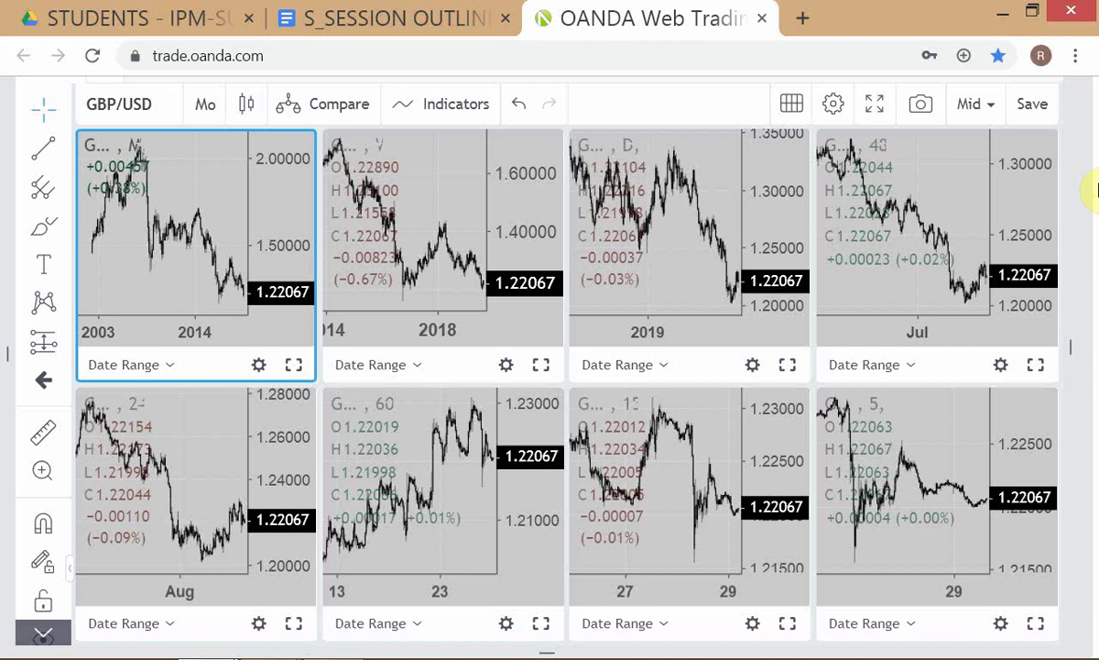
pyautogui.hotkey('alt', 'Tab')
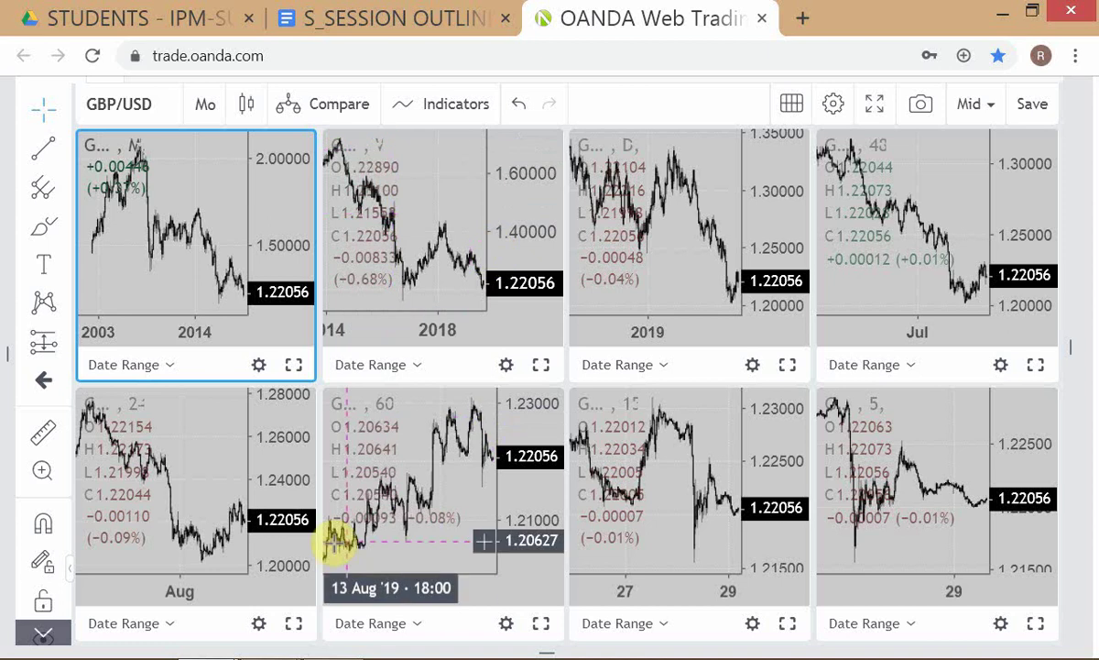
pyautogui.hotkey('alt', 'Tab')
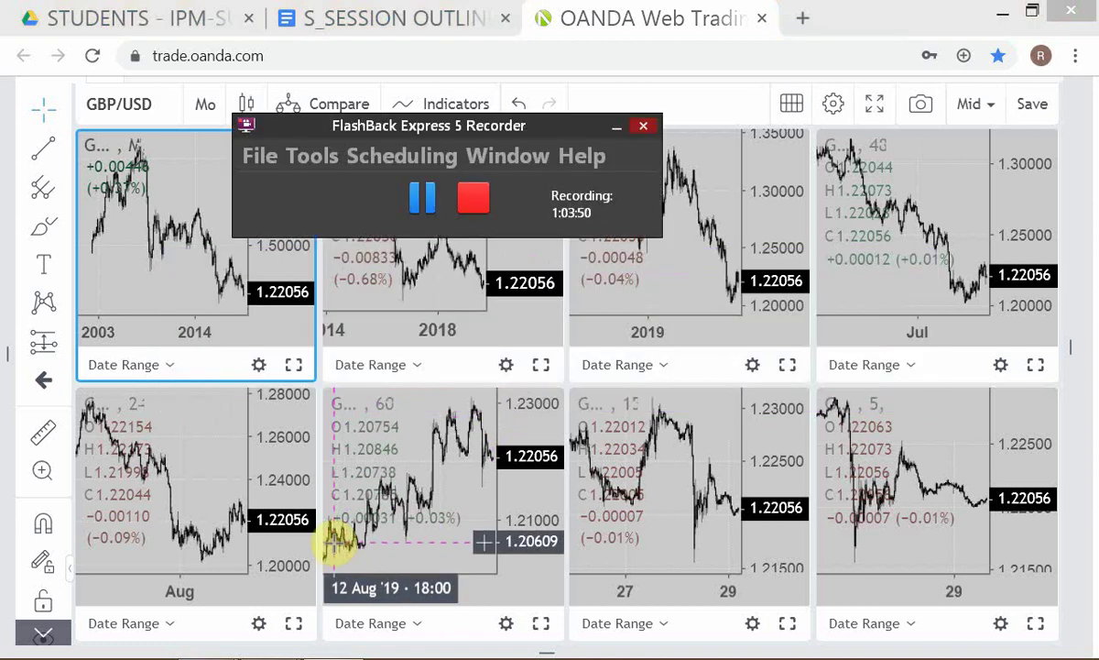
pyautogui.hotkey('alt', 'Tab')
pyautogui.hotkey('alt', 'Tab')
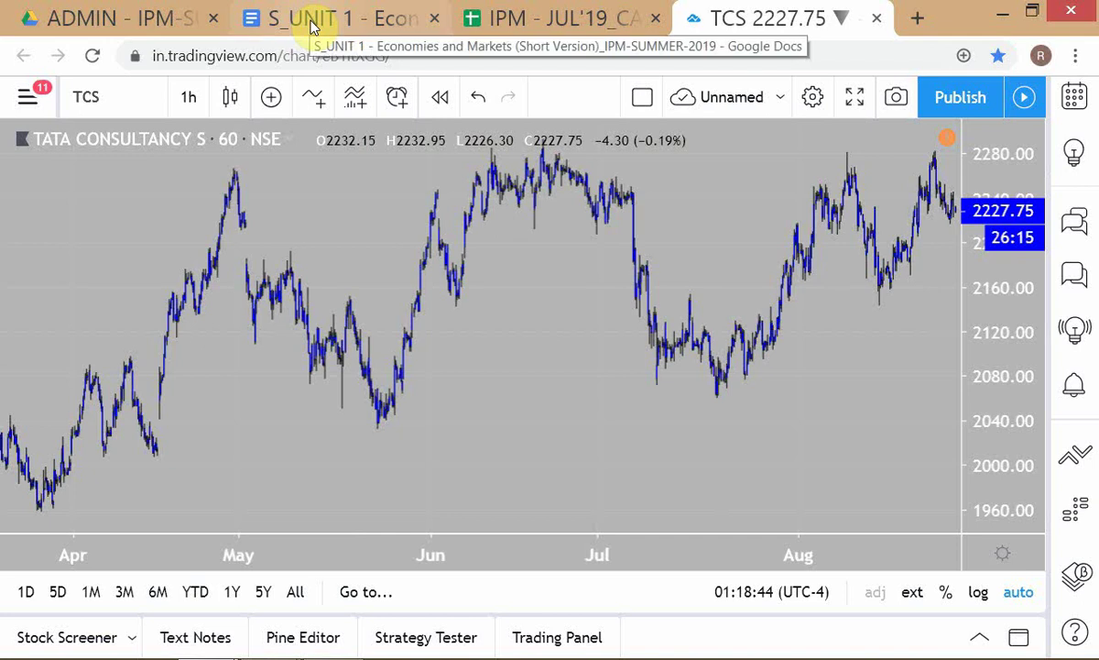
pyautogui.hotkey('alt', 'Tab')
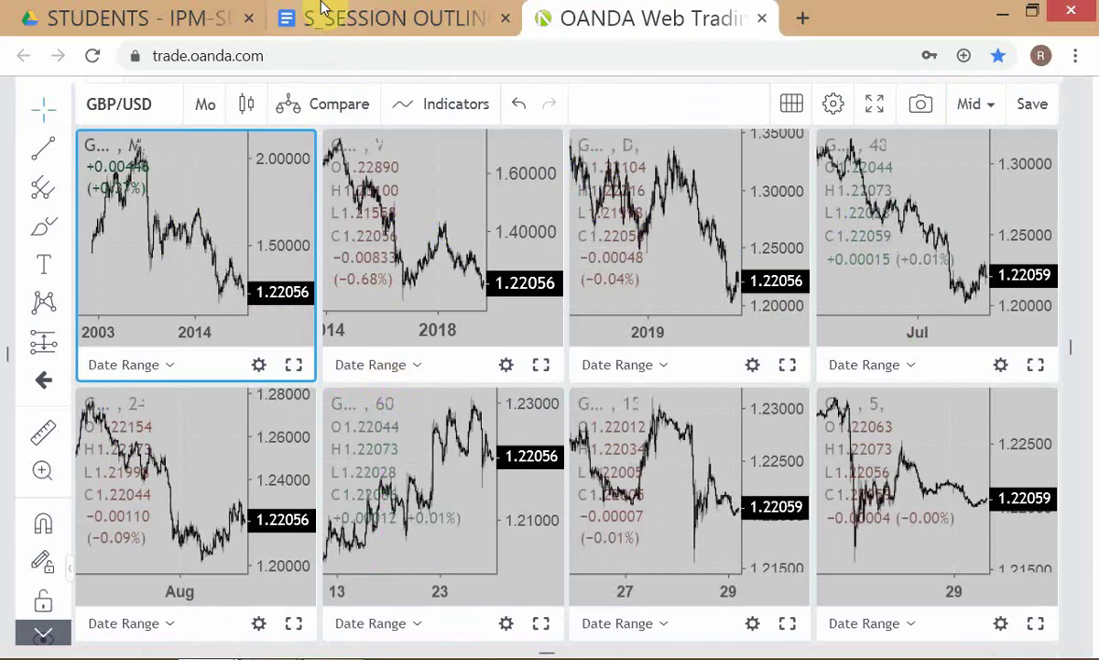
# - Return to the session outline in Google Docs, clear the text selection and compare the Risk Per Trade line with the TCS chart in TradingView
pyautogui.click(322, 11)
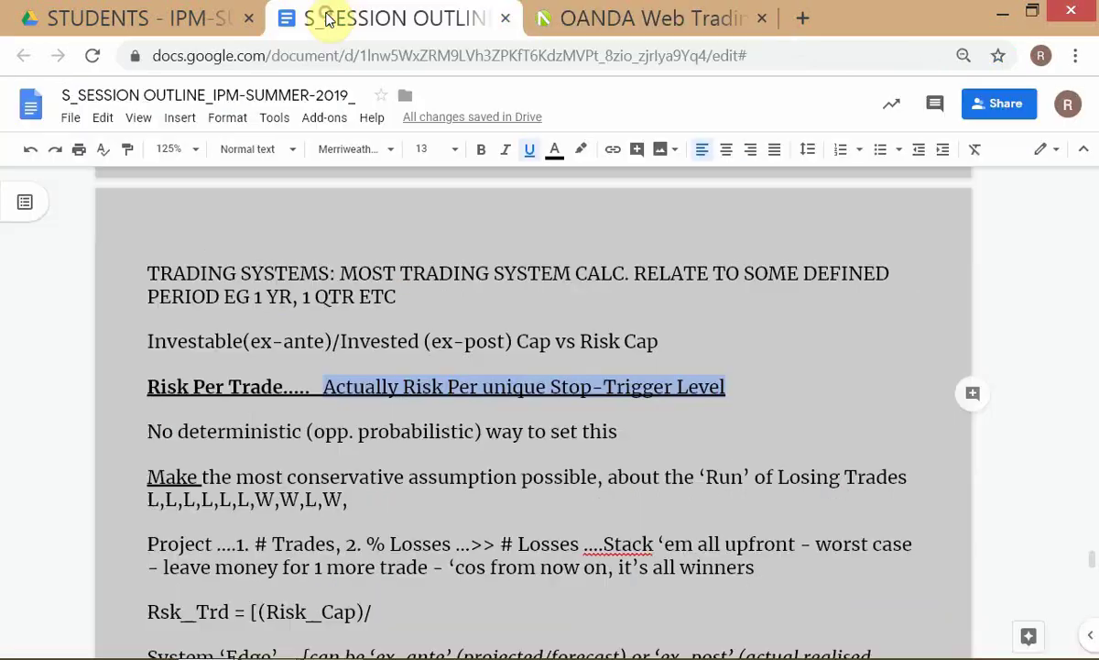
pyautogui.click(766, 407)
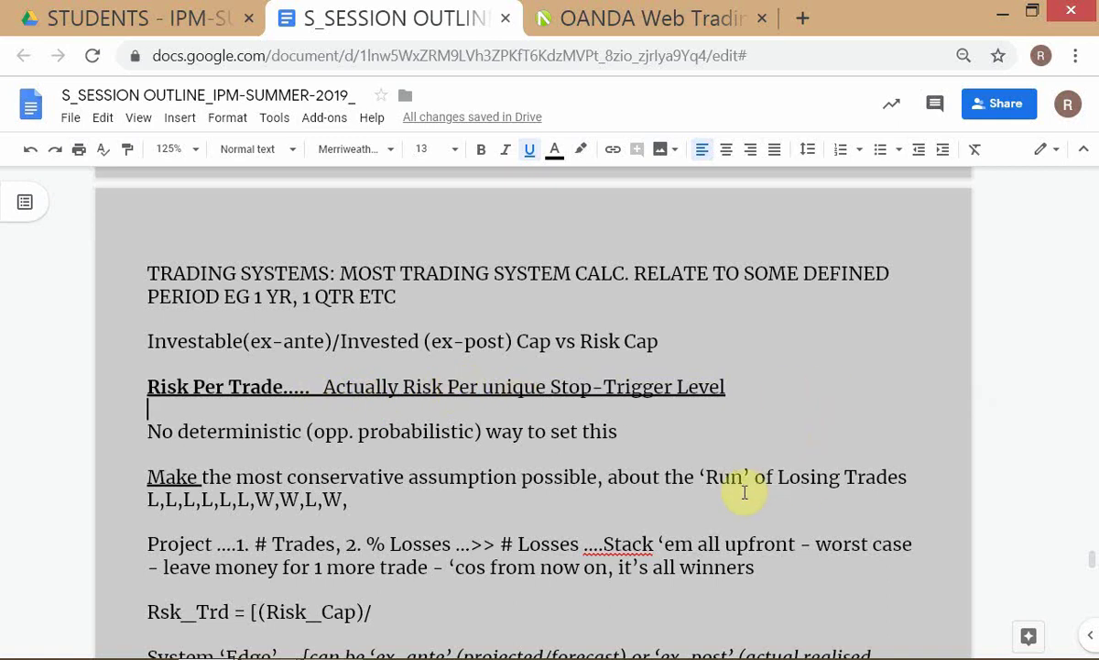
pyautogui.hotkey('alt', 'Tab')
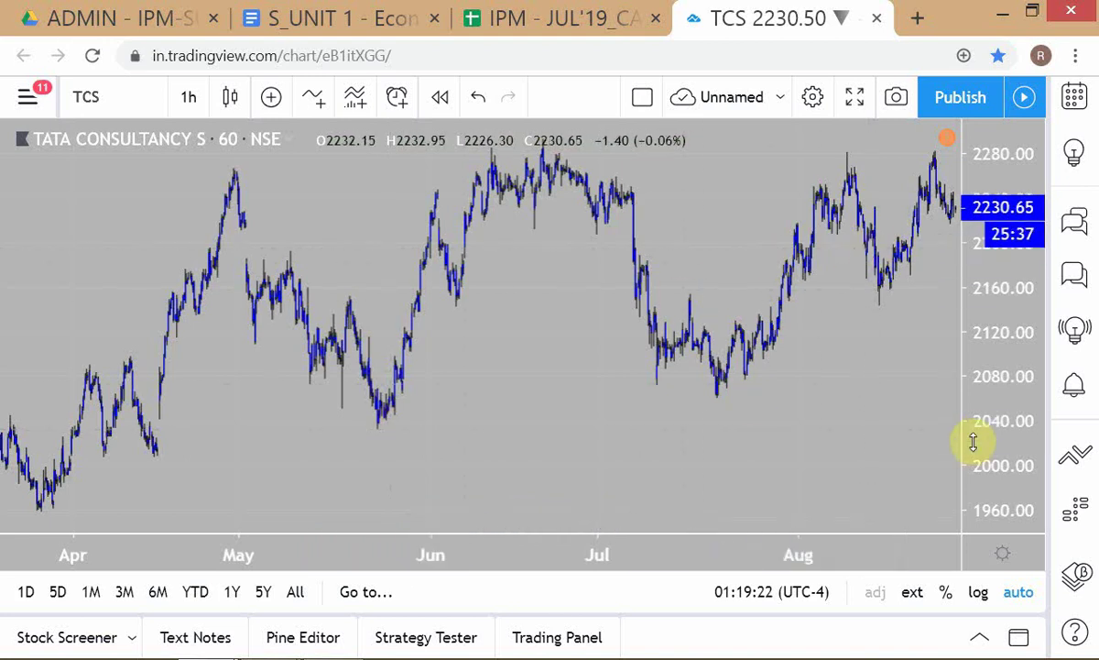
pyautogui.hotkey('alt', 'Tab')
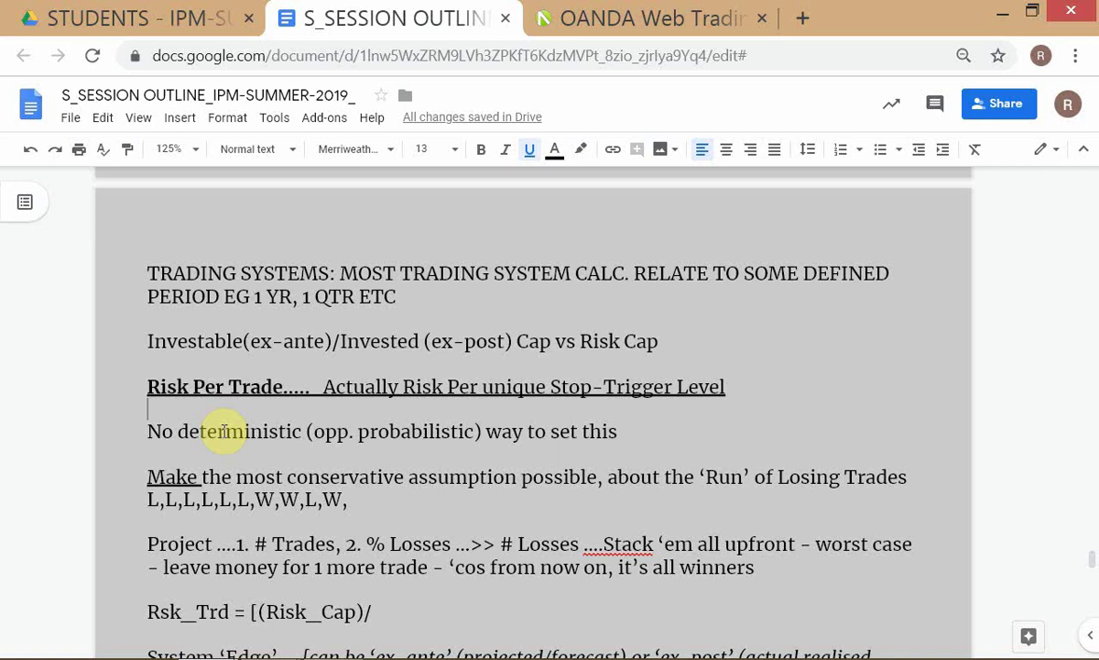
pyautogui.hotkey('alt', 'Tab')
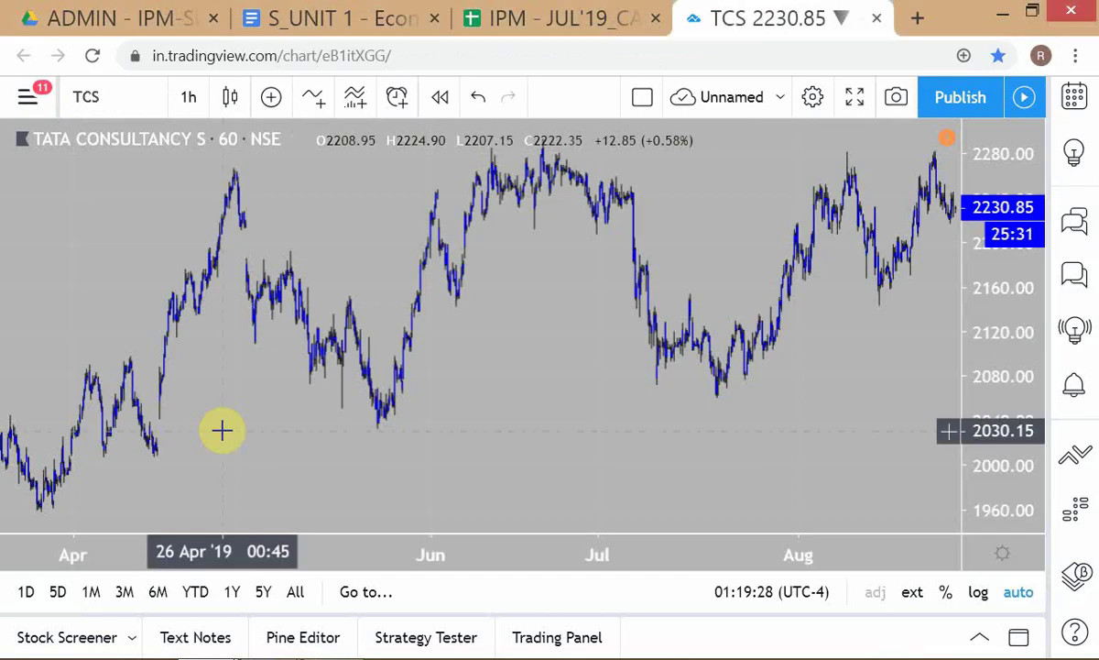
pyautogui.hotkey('alt', 'Tab')
pyautogui.hotkey('alt', 'Tab')
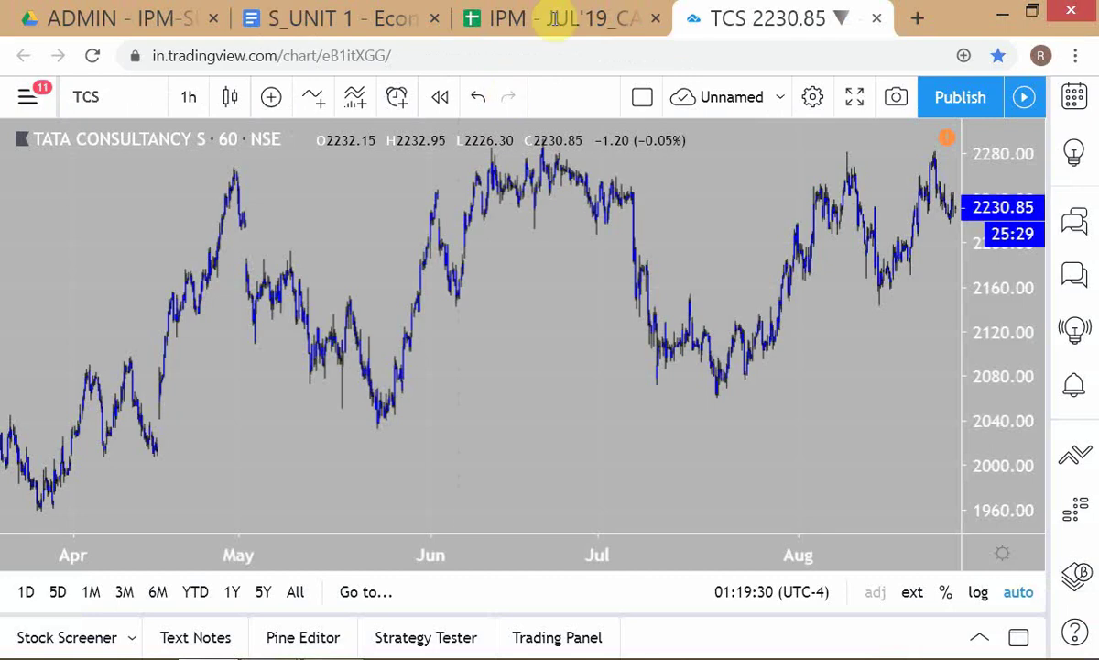
# - Switch to the IPM - JUL'19_CALC spreadsheet and review the risk-per-trade and maximum losing run figures on the POSY SIZE sheet
pyautogui.click(539, 19)
pyautogui.scroll(-2, 503, 466)
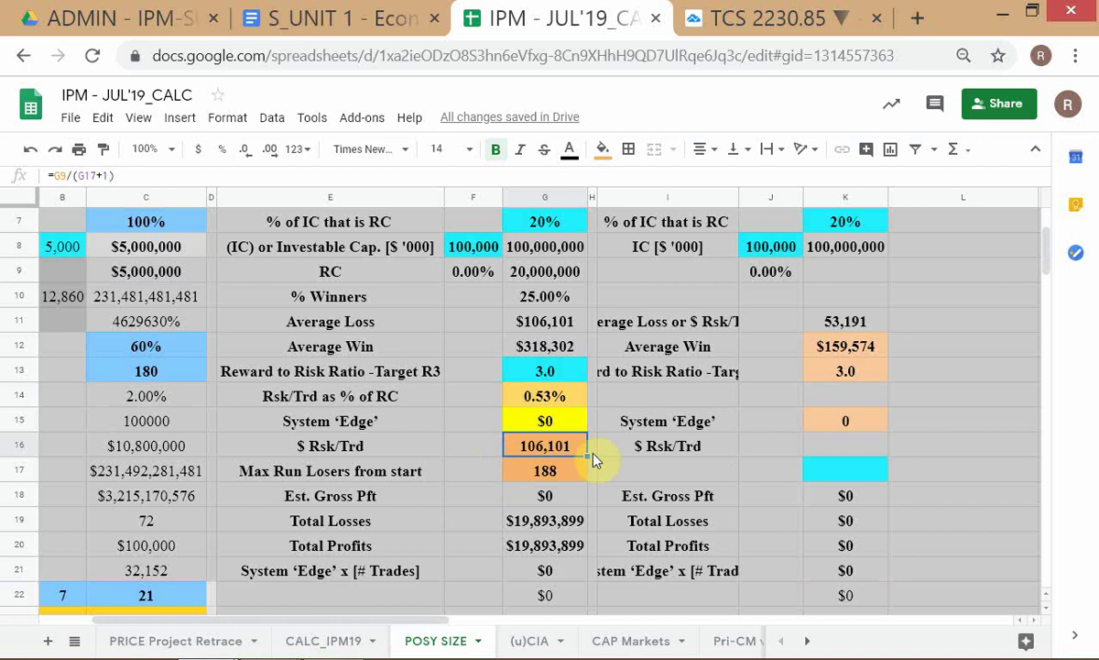
pyautogui.scroll(2, 550, 430)
pyautogui.scroll(-2, 623, 463)
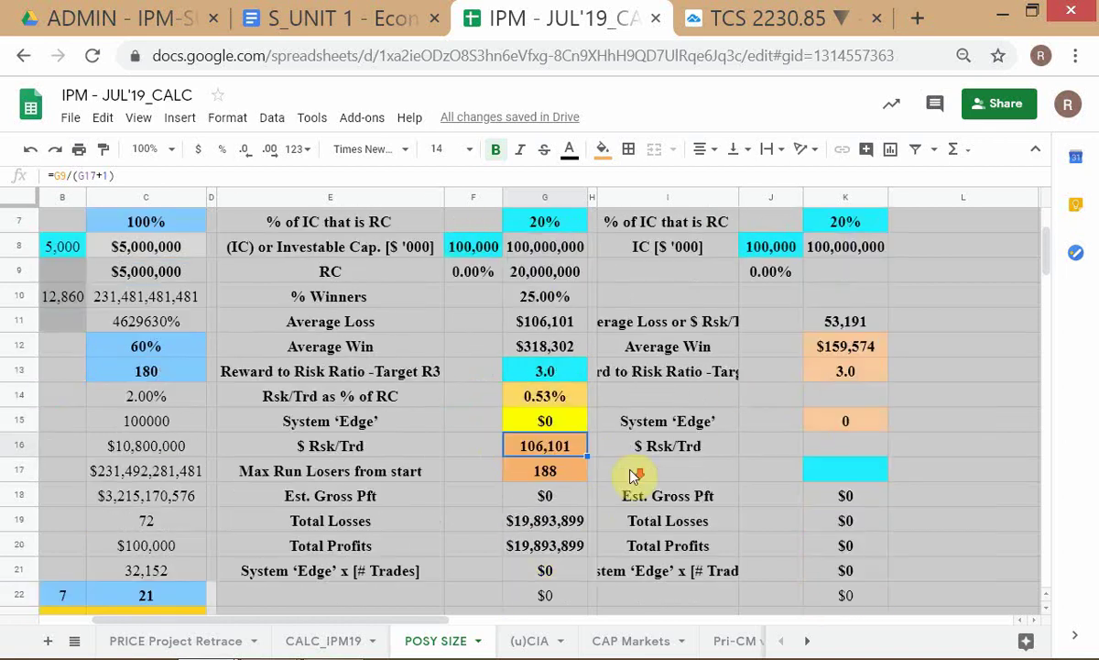
pyautogui.scroll(2, 630, 475)
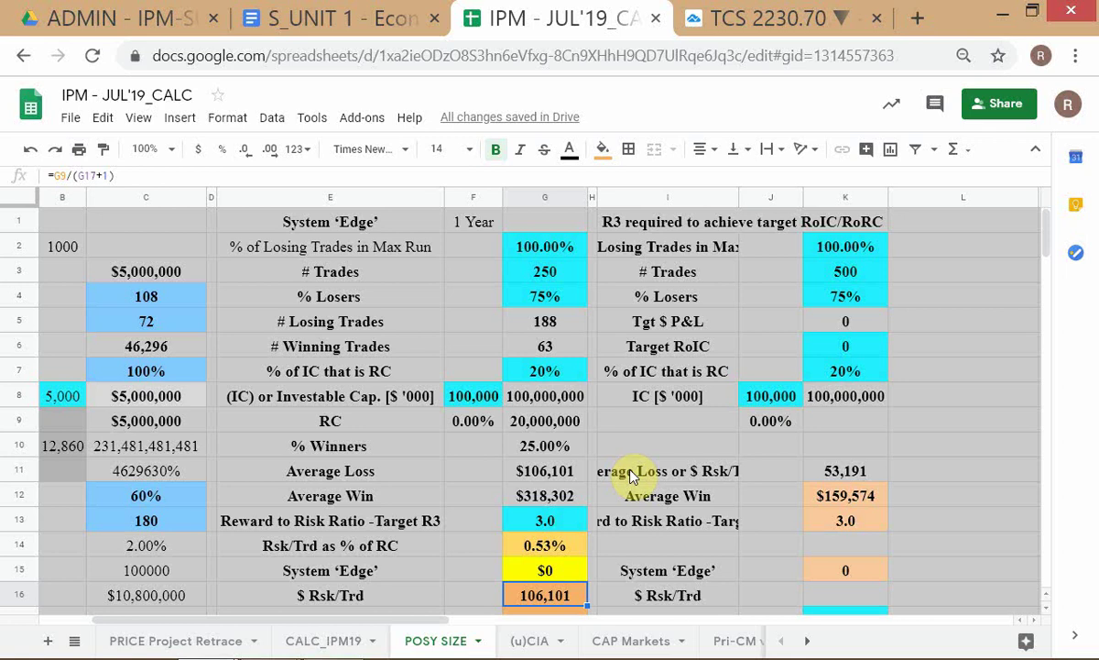
pyautogui.hotkey('alt', 'Tab')
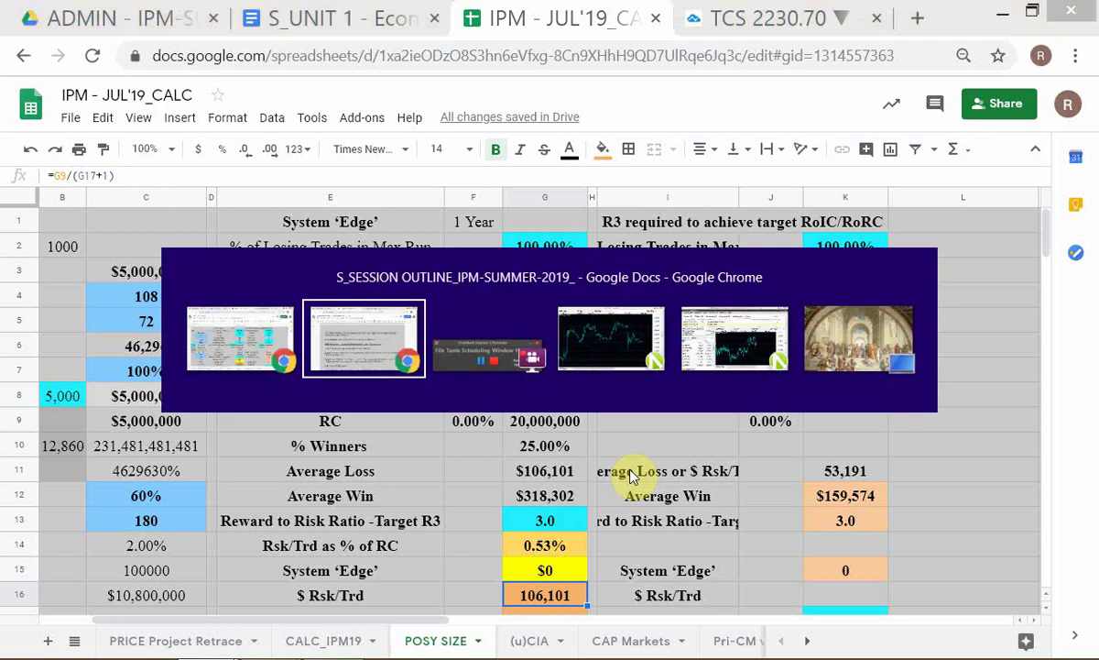
pyautogui.hotkey('alt', 'Tab')
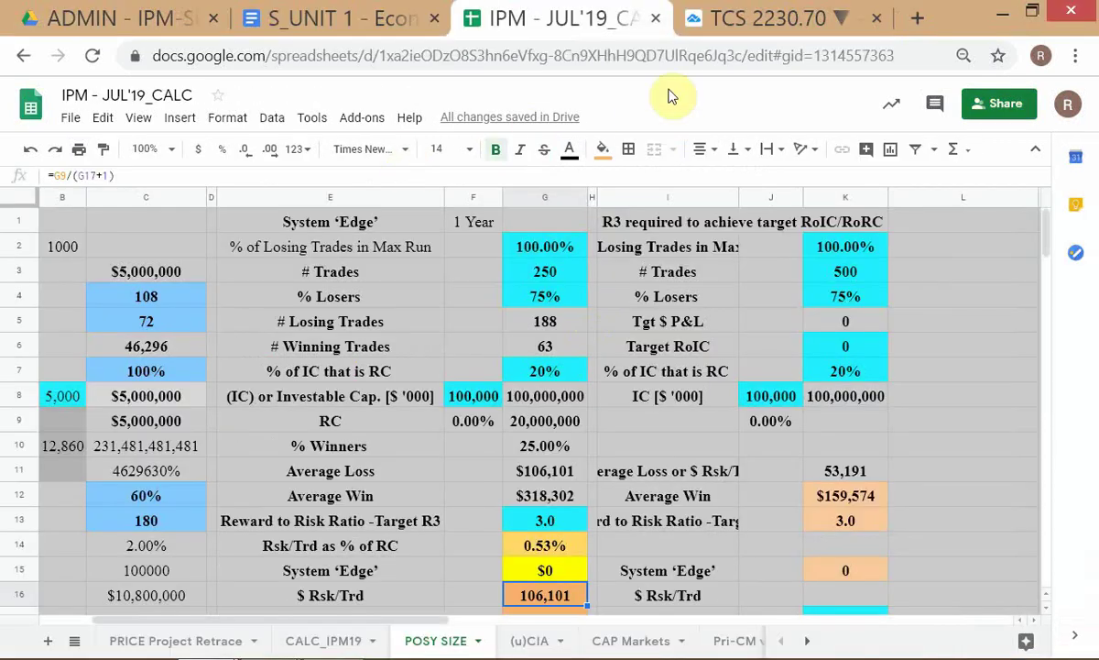
# - View the TCS chart in TradingView alongside the risk-per-trade and System 'Edge' notes in the session outline
pyautogui.click(728, 20)
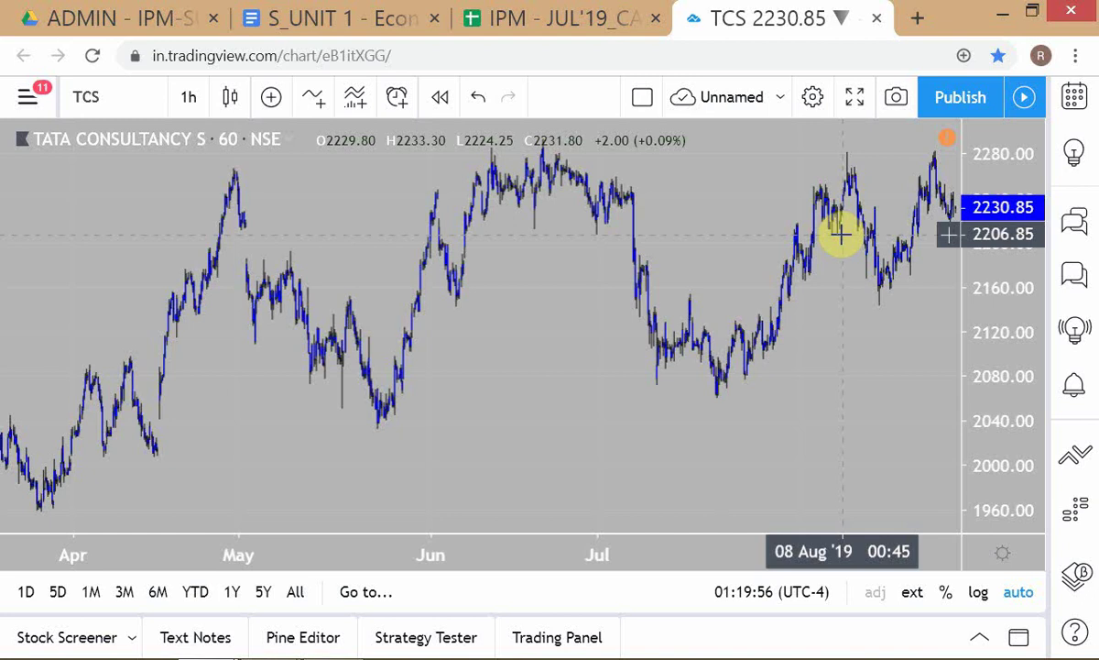
pyautogui.hotkey('alt', 'Tab')
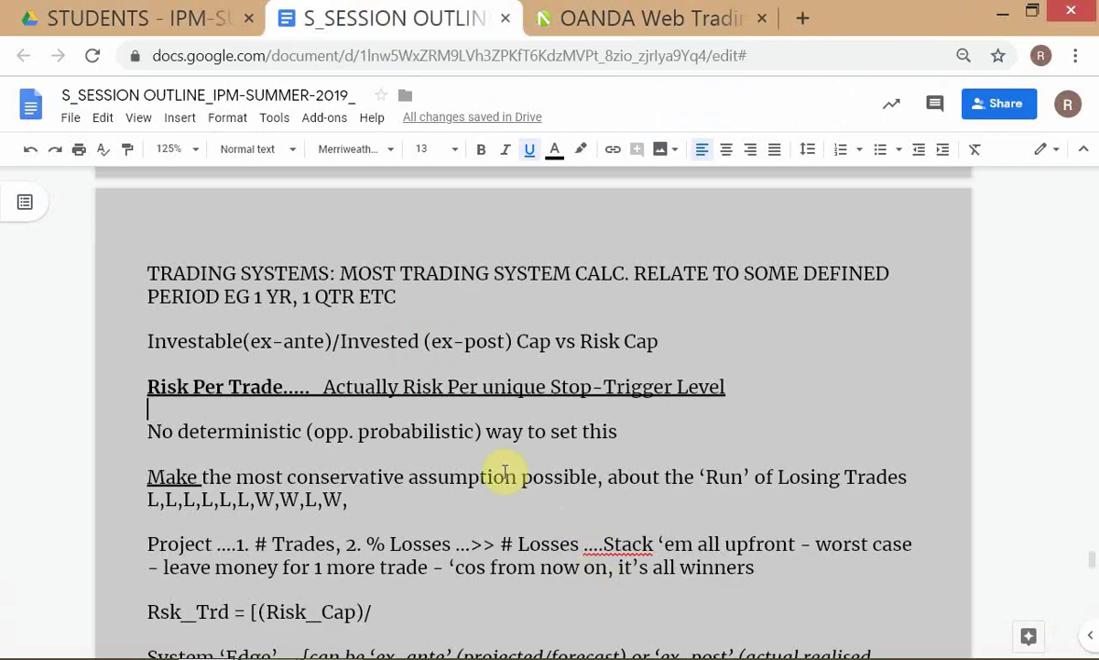
pyautogui.scroll(-3, 184, 480)
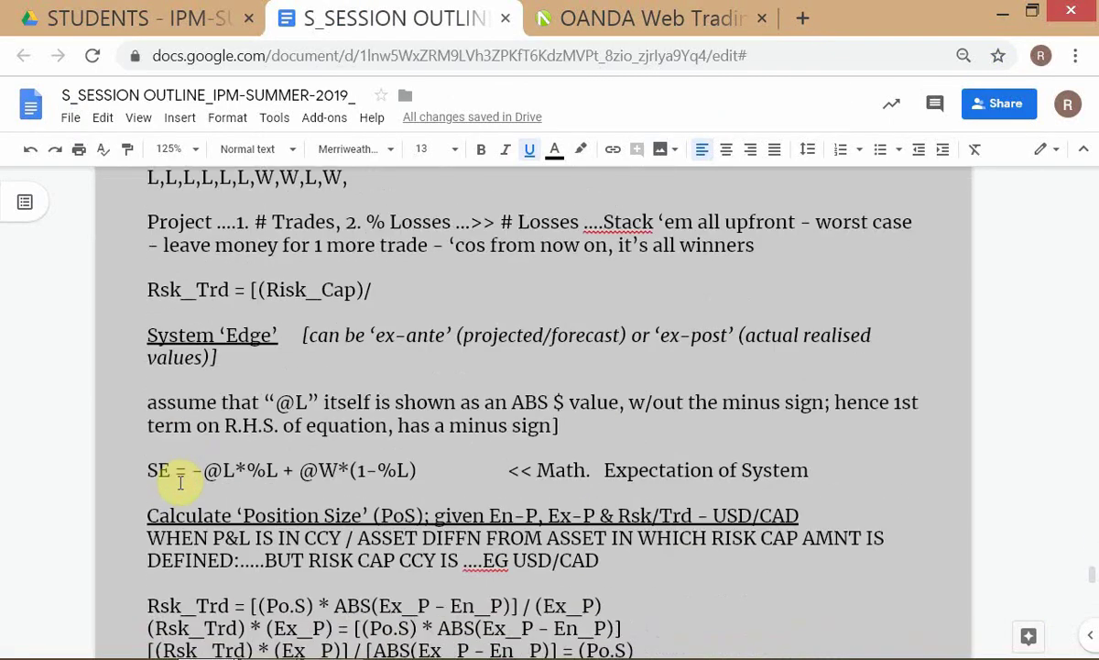
pyautogui.scroll(-2, 188, 482)
pyautogui.scroll(2, 190, 482)
pyautogui.scroll(2, 183, 484)
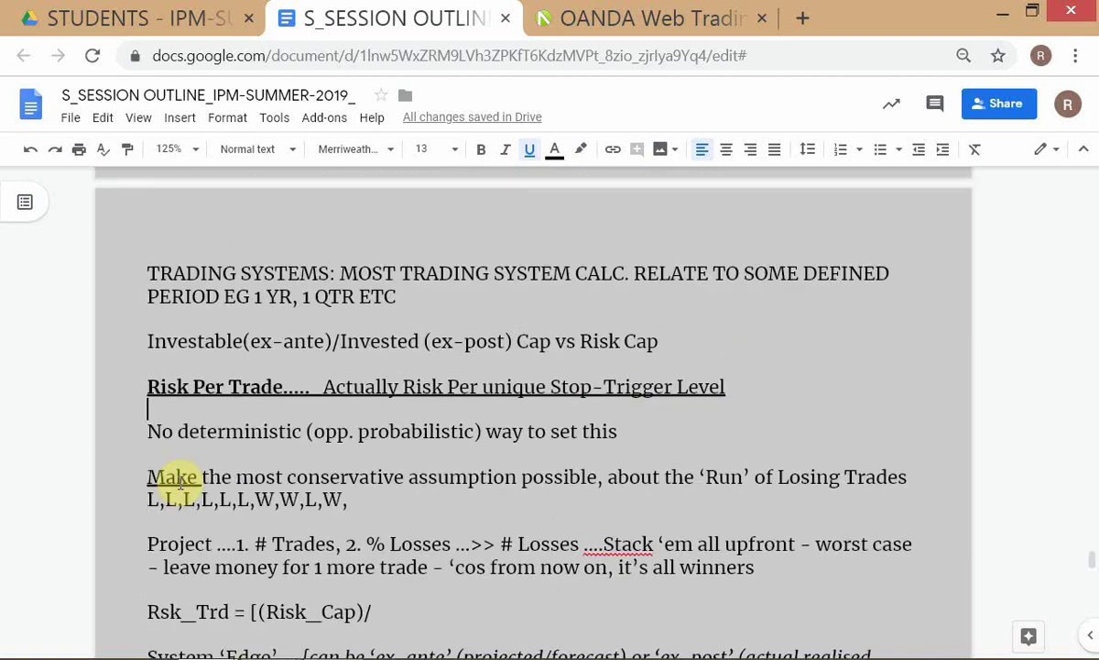
pyautogui.hotkey('alt', 'Tab')
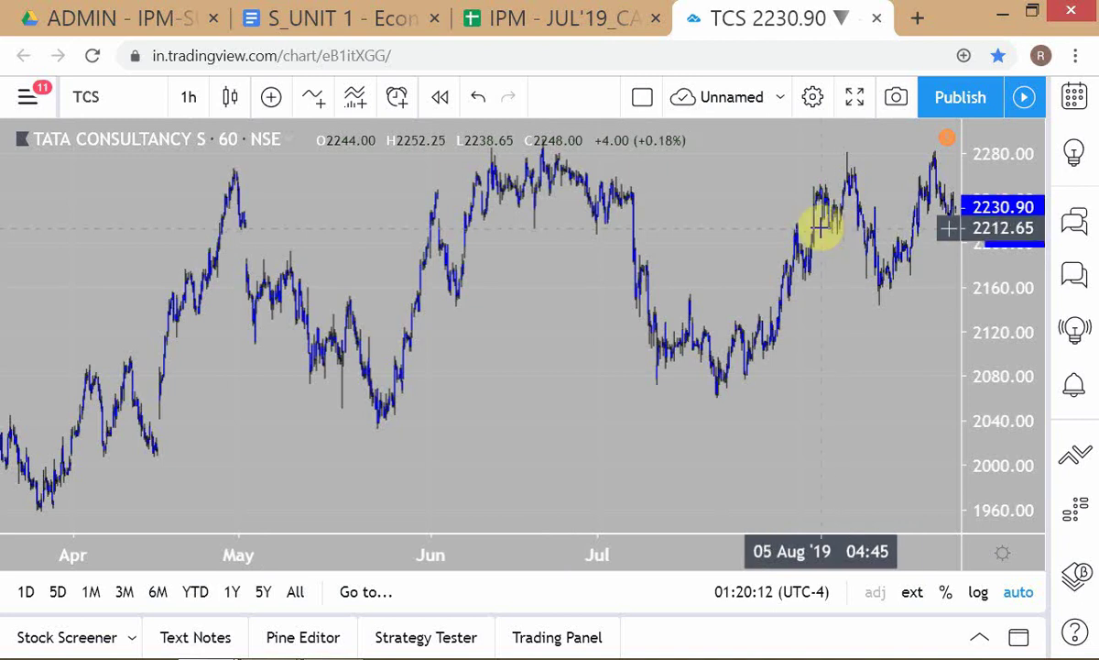
# - Return to the session outline and locate the "LOSS LIMITS SHOULD APPLY" line under Pyramiding Positions
pyautogui.hotkey('alt', 'Tab')
pyautogui.scroll(-4, 623, 414)
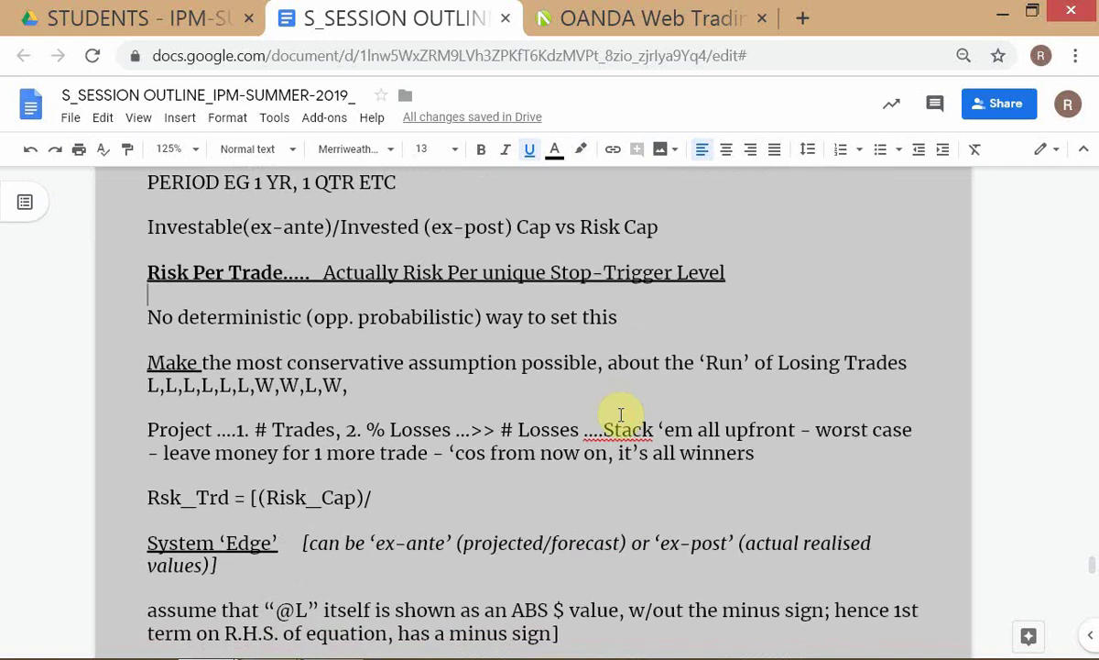
pyautogui.scroll(-3, 610, 390)
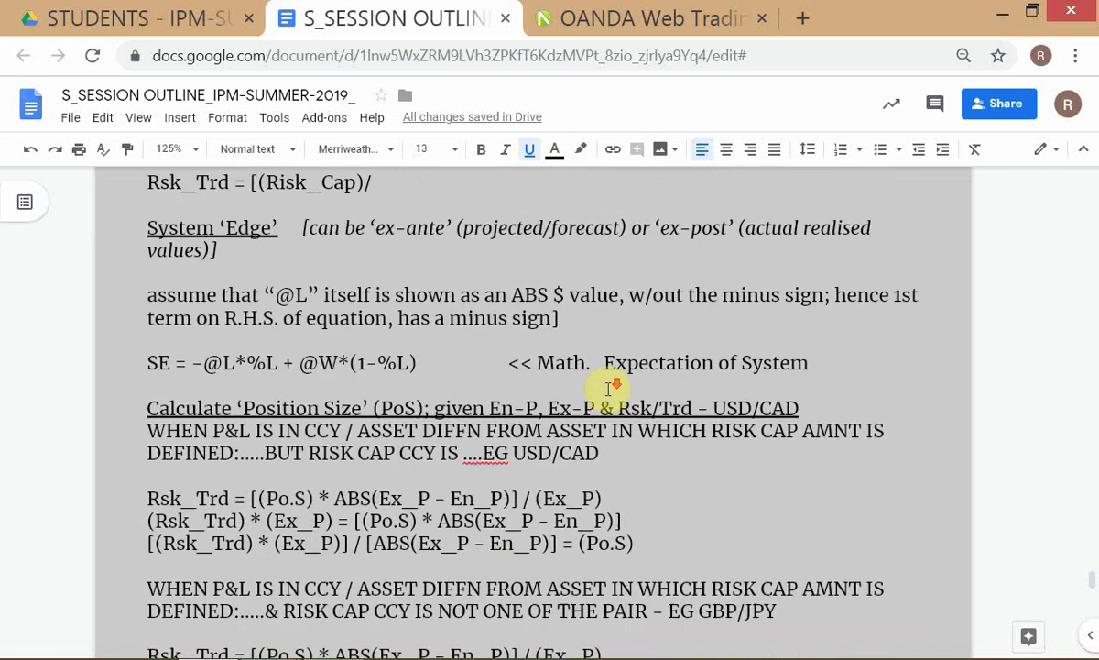
pyautogui.scroll(-1, 600, 383)
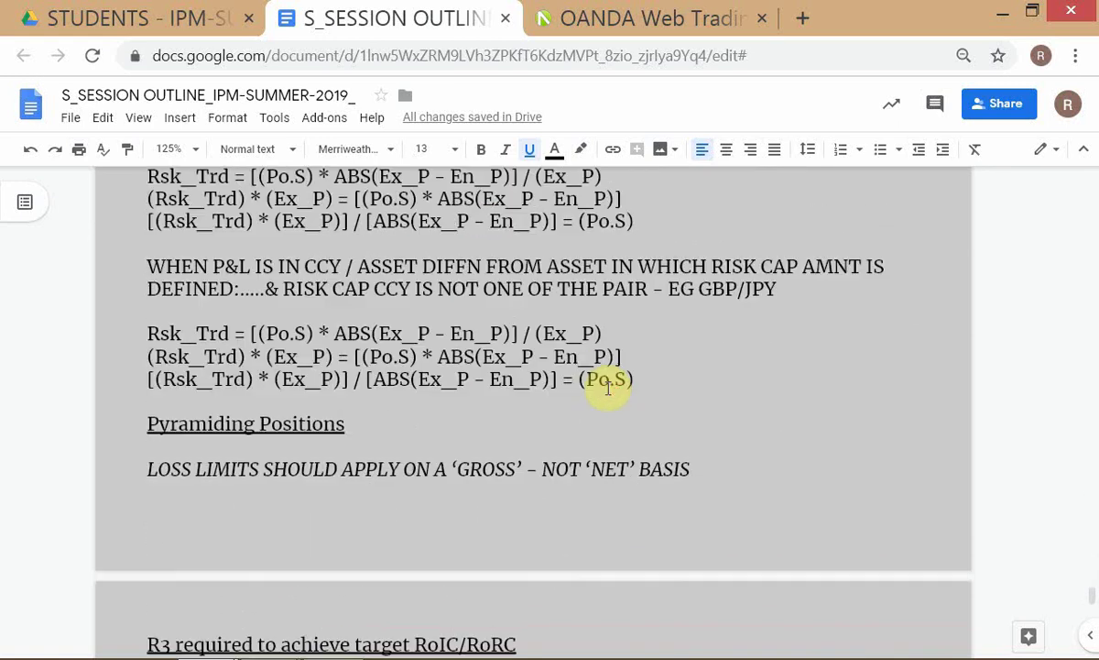
pyautogui.scroll(-1, 585, 374)
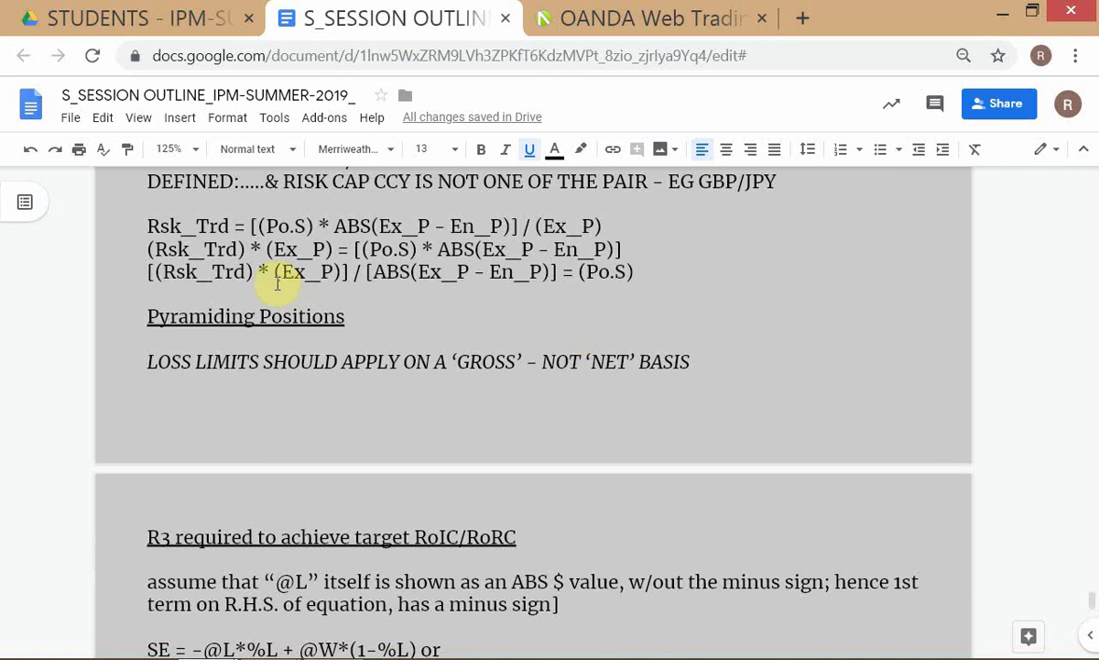
pyautogui.click(122, 363)
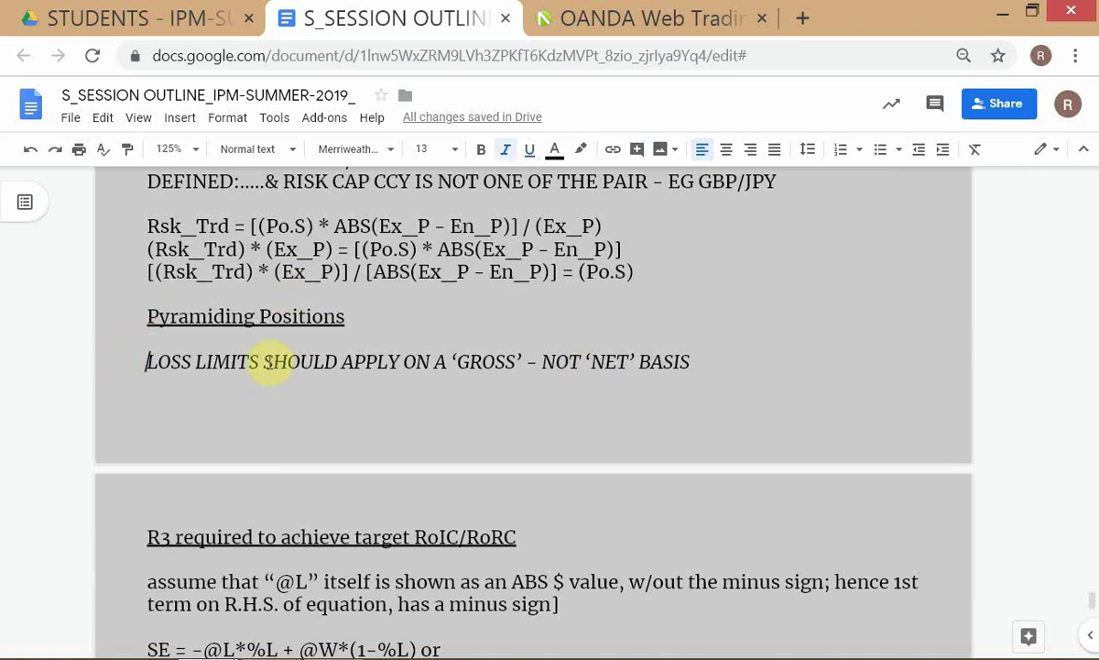
# - Copy the whole "Risk Per Trade..... Actually Risk Per unique Stop-Trigger Level" line from the Trading Systems notes
pyautogui.scroll(7, 269, 361)
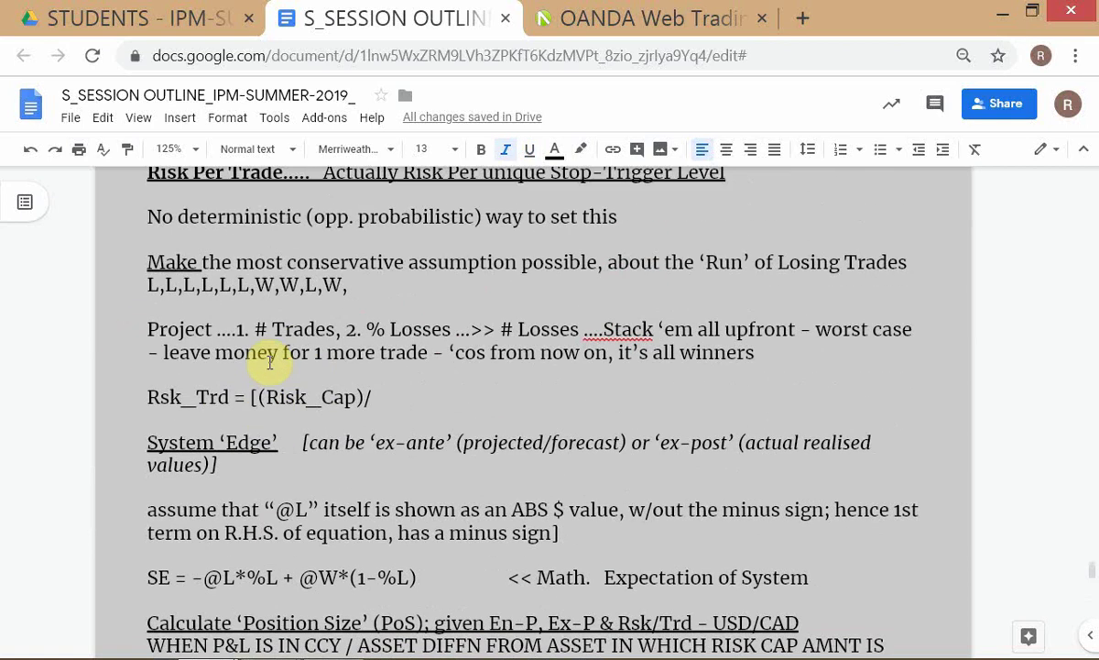
pyautogui.scroll(1, 269, 362)
pyautogui.click(135, 494)
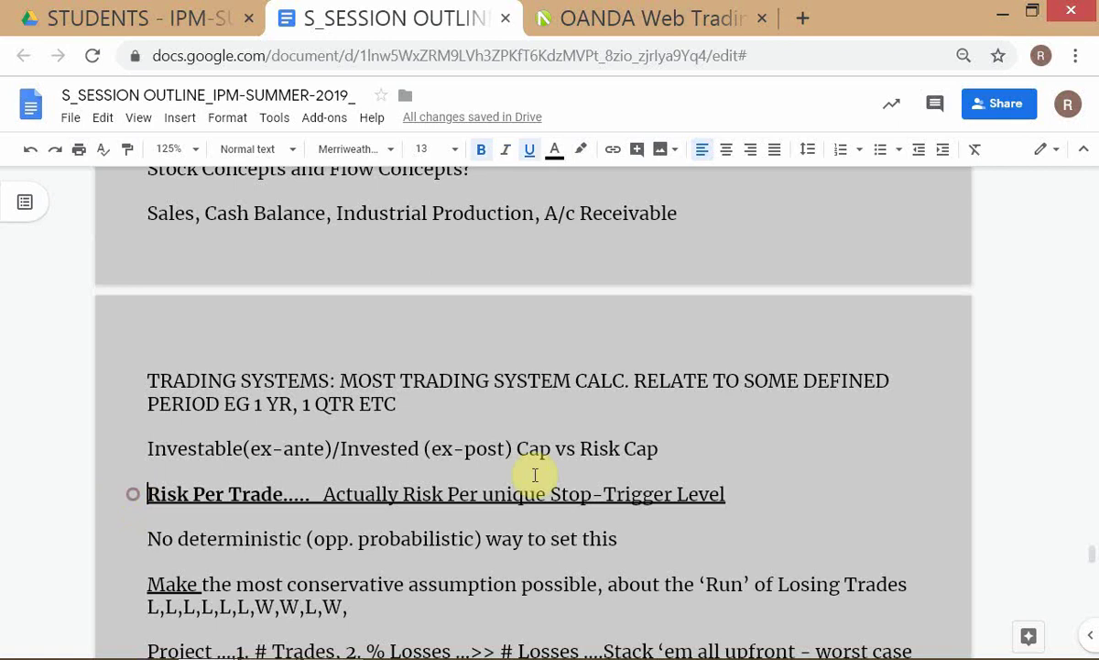
pyautogui.keyDown('shift'); pyautogui.click(797, 493); pyautogui.keyUp('shift')
pyautogui.hotkey('ctrl', 'c')
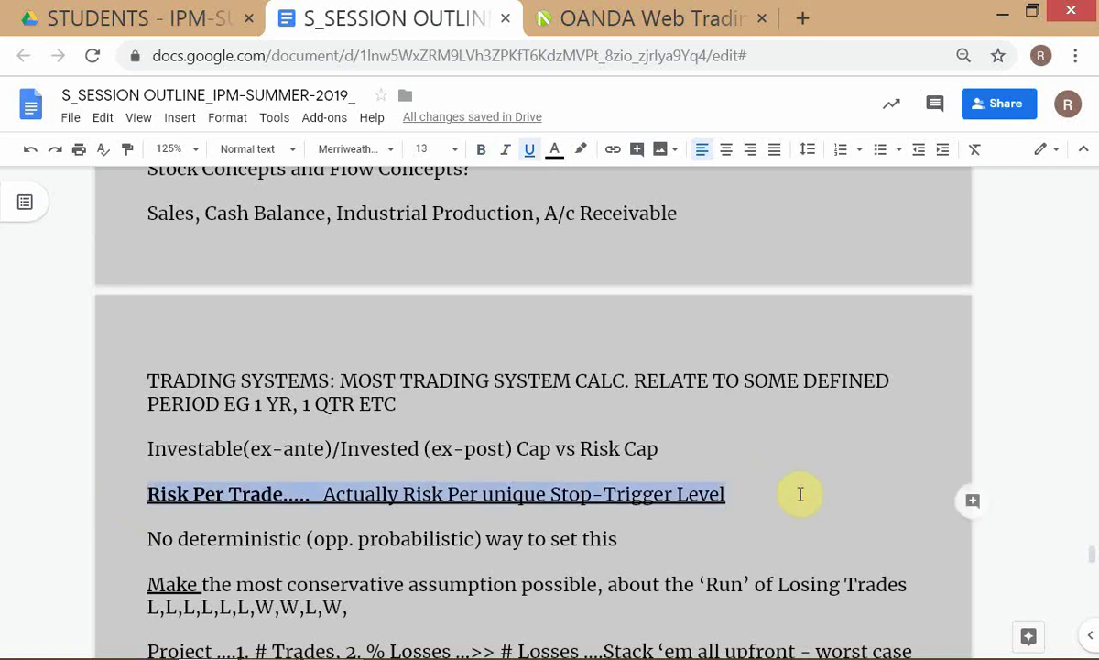
# - Insert the copied Risk Per Trade text in square brackets after "LOSS LIMITS" under Pyramiding Positions, with "SHOULD APPLY" starting the next line
pyautogui.scroll(-9, 800, 493)
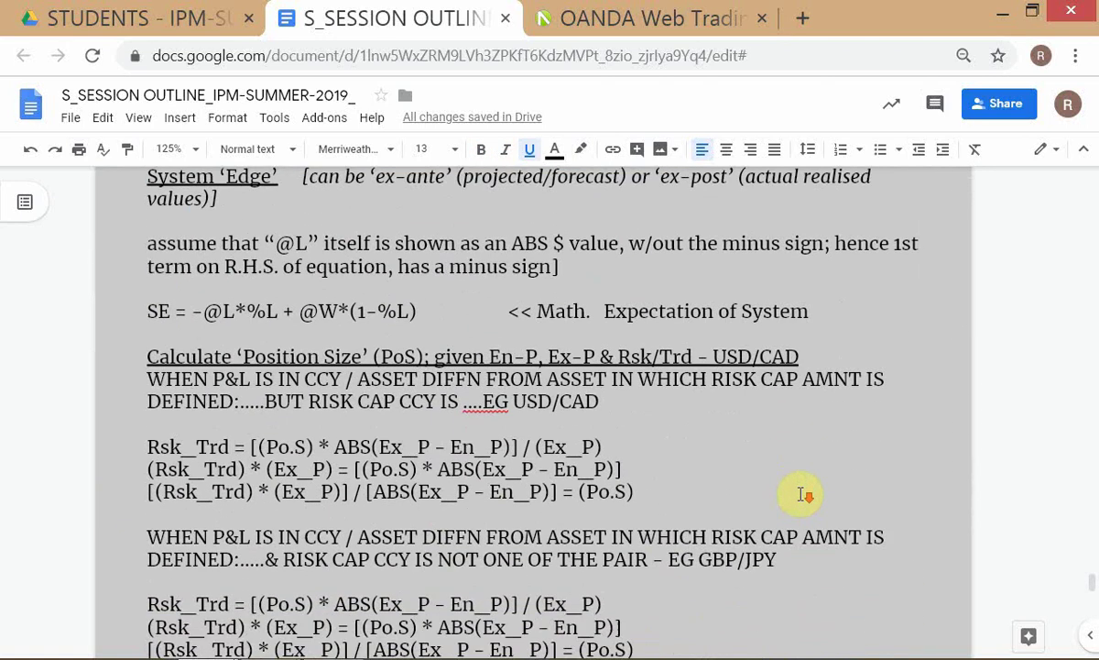
pyautogui.scroll(-2, 800, 494)
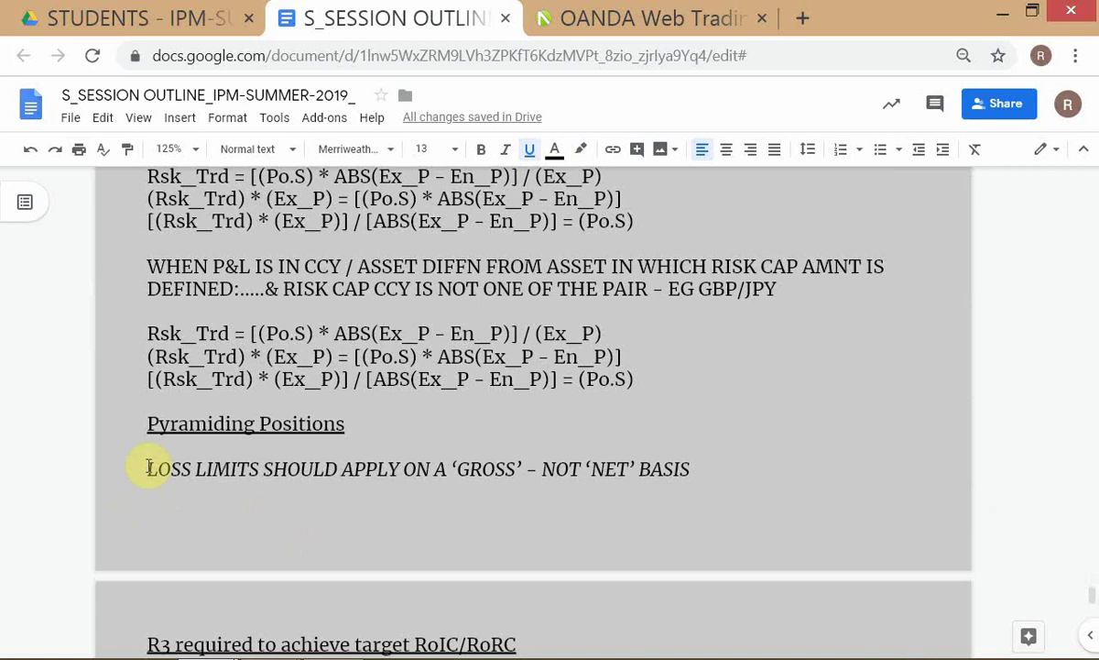
pyautogui.click(140, 458)
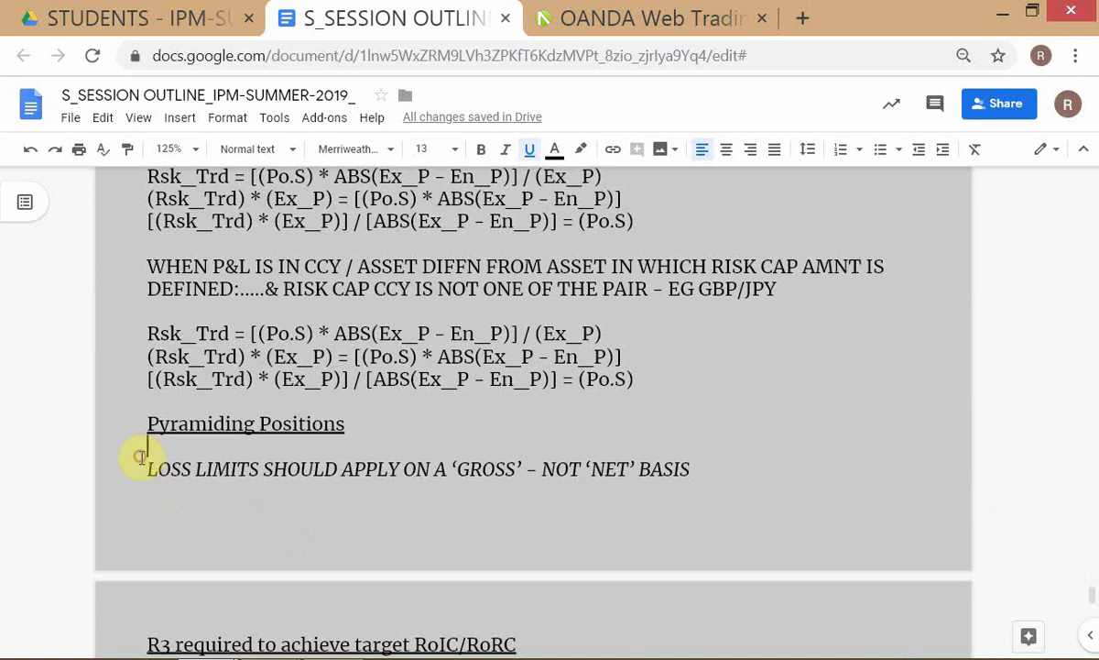
pyautogui.click(263, 472)
pyautogui.write('(')
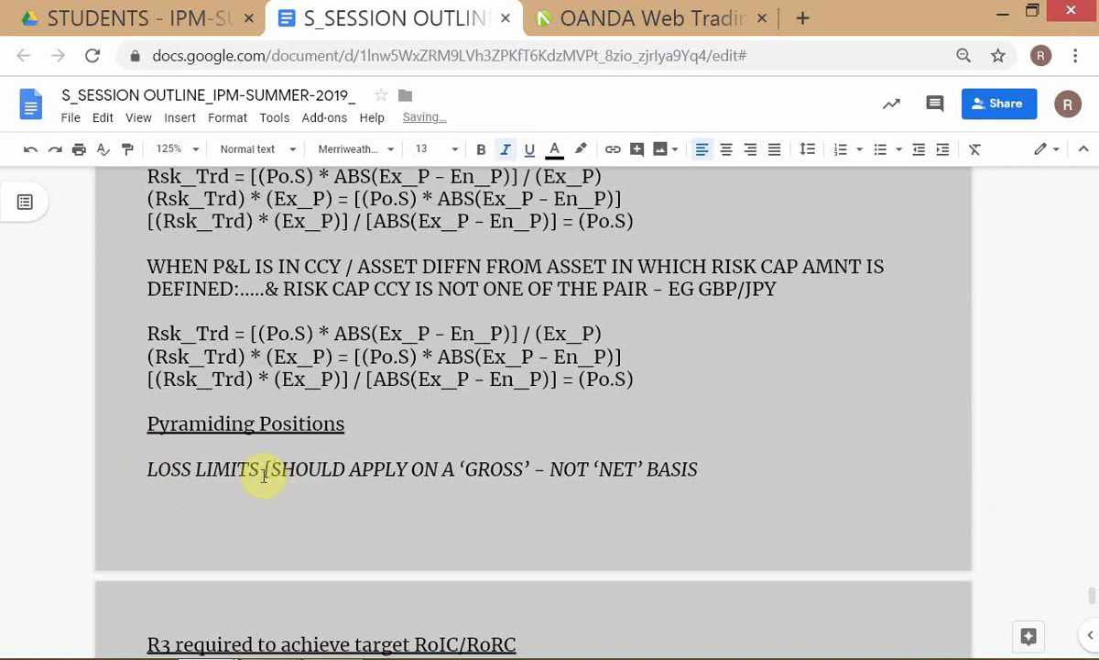
pyautogui.hotkey('ctrl', 'v')
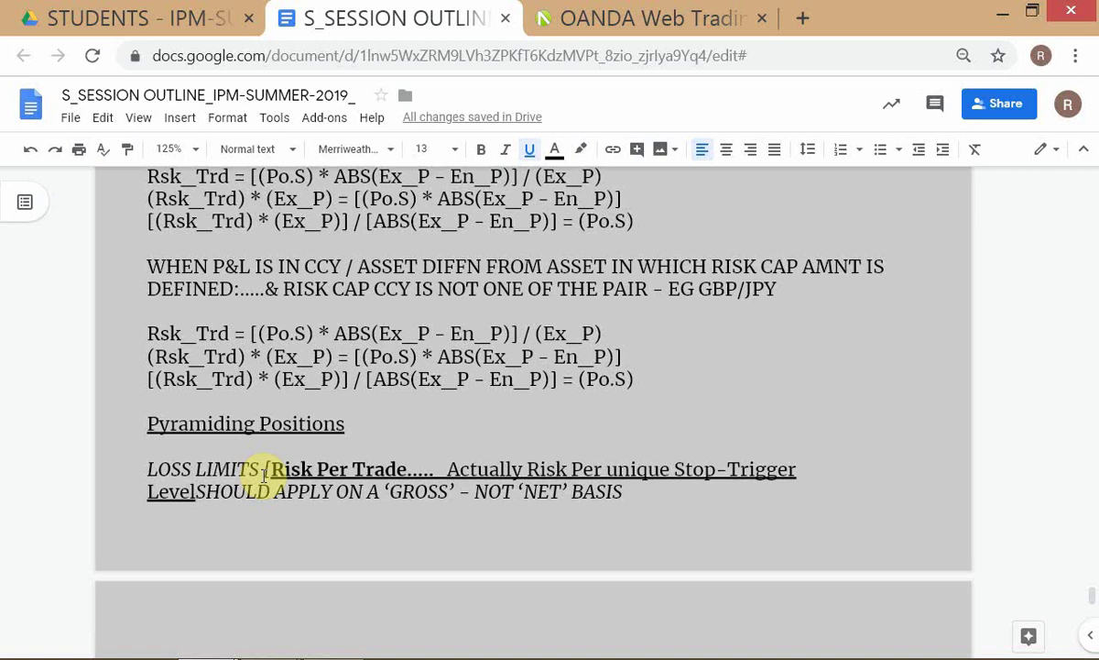
pyautogui.write(']')
pyautogui.press('Return')
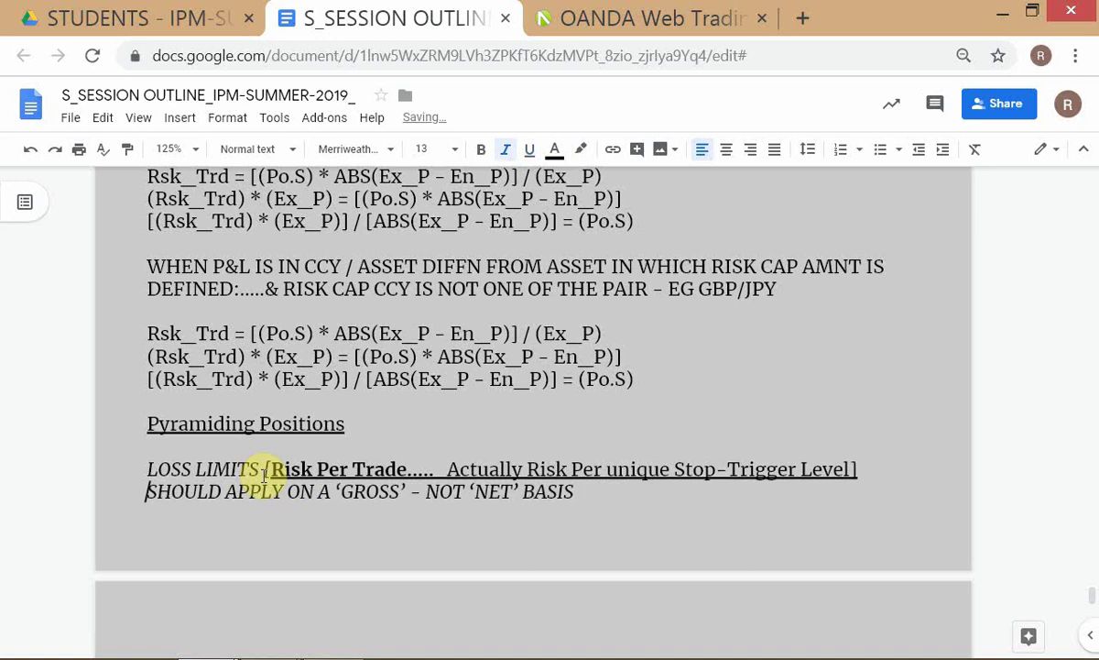
pyautogui.scroll(-2, 349, 412)
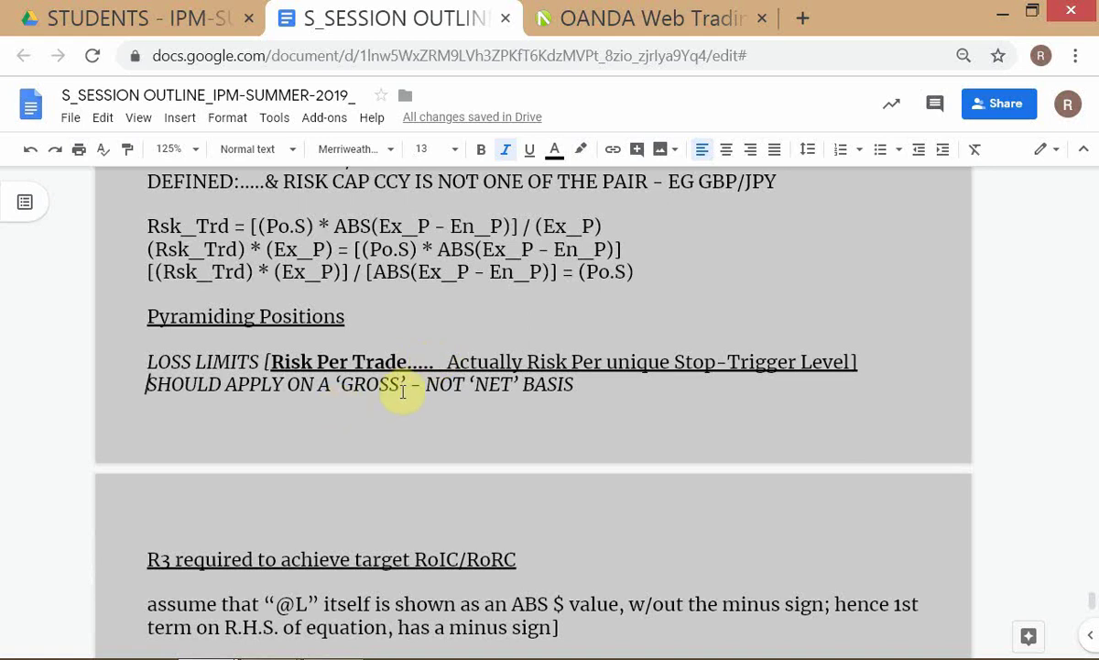
pyautogui.click(612, 388)
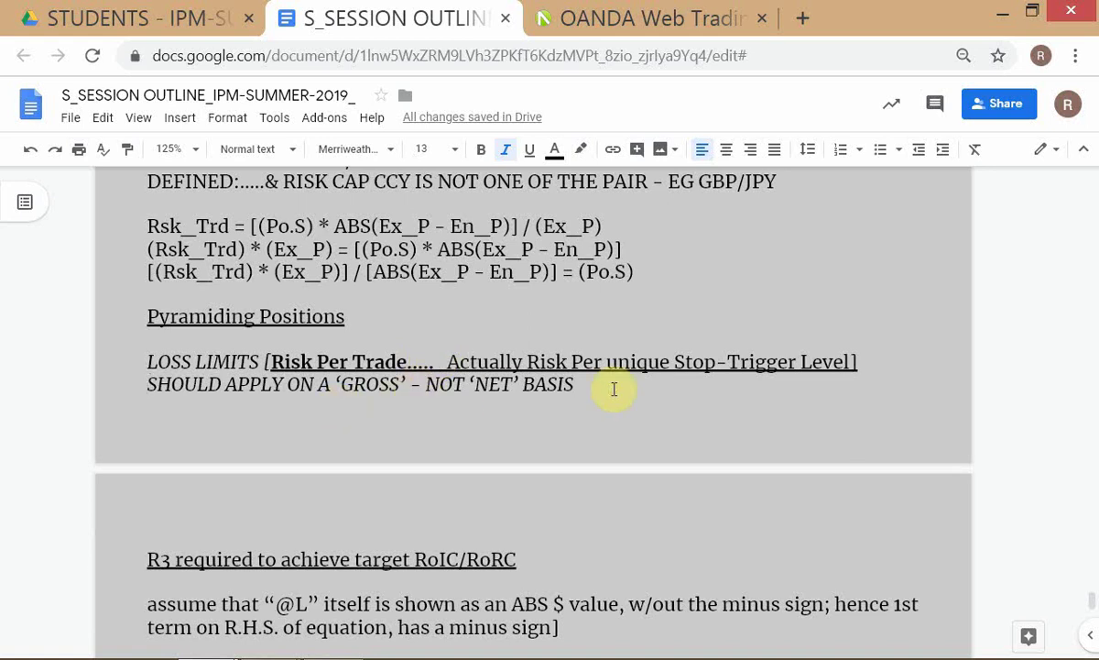
# - Switch to the IPM - JUL'19_CALC spreadsheet and examine the $ Rsk/Trd and System 'Edge' rows on the POSY SIZE sheet
pyautogui.hotkey('alt', 'Tab')
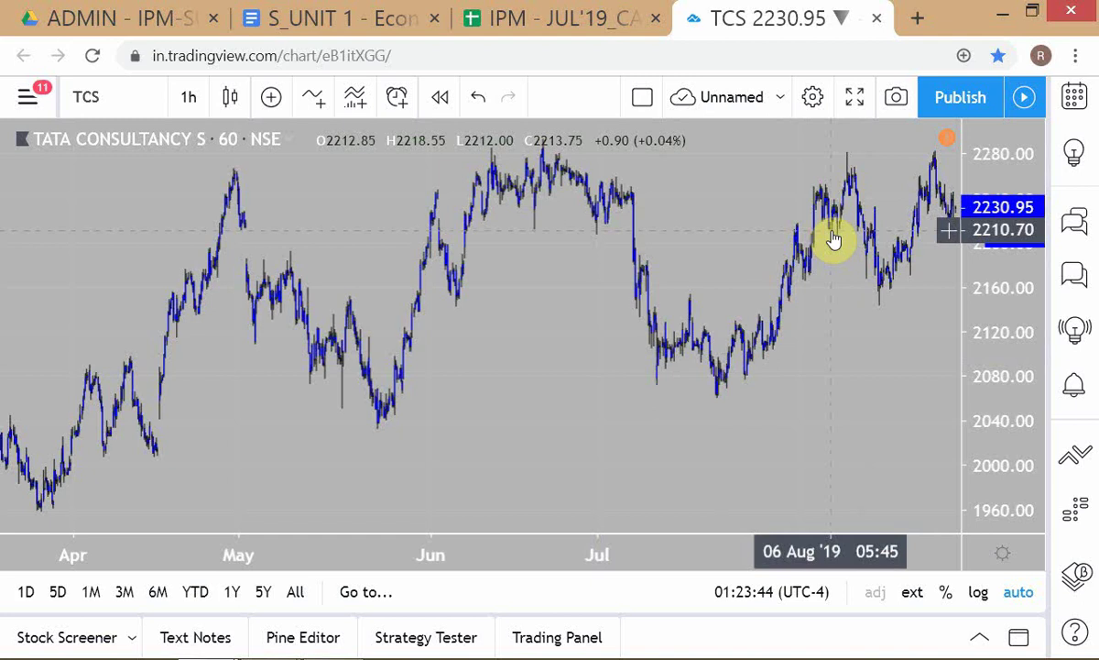
pyautogui.click(545, 19)
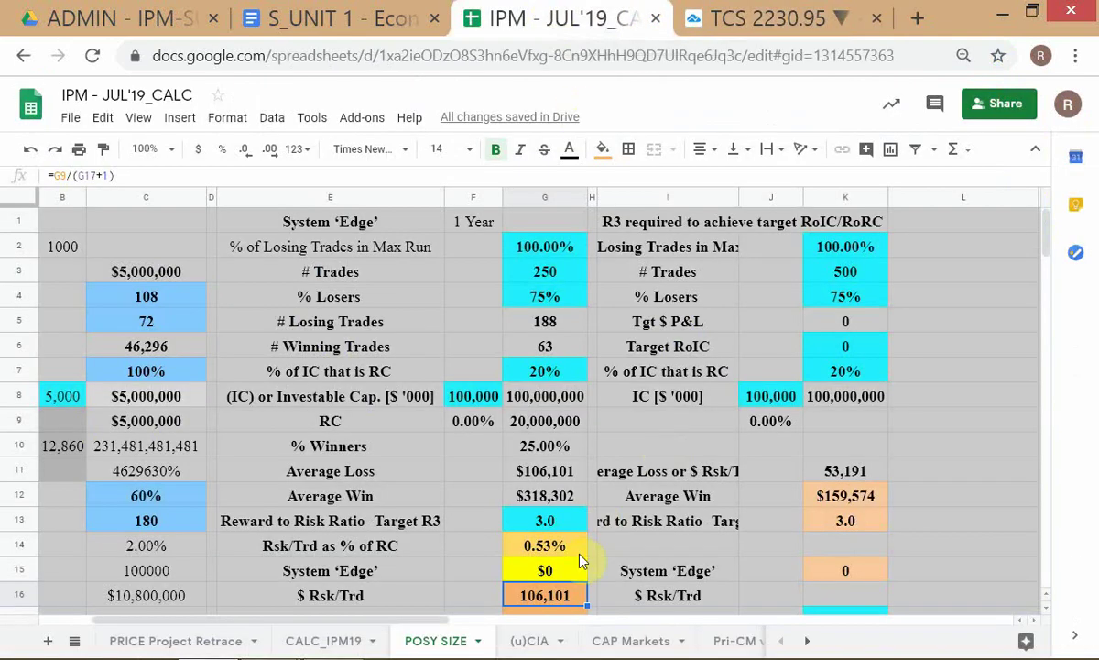
pyautogui.scroll(-1, 633, 448)
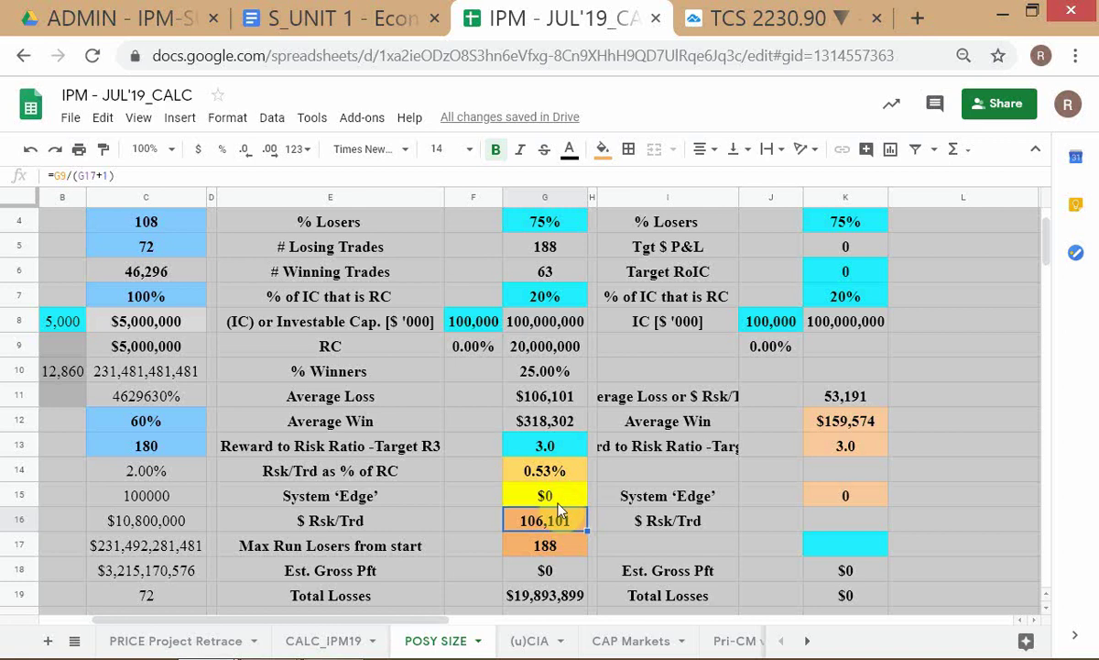
# - Review the System 'Edge' figures on the POSY SIZE sheet and switch to the hourly TCS chart in TradingView
pyautogui.scroll(1, 560, 509)
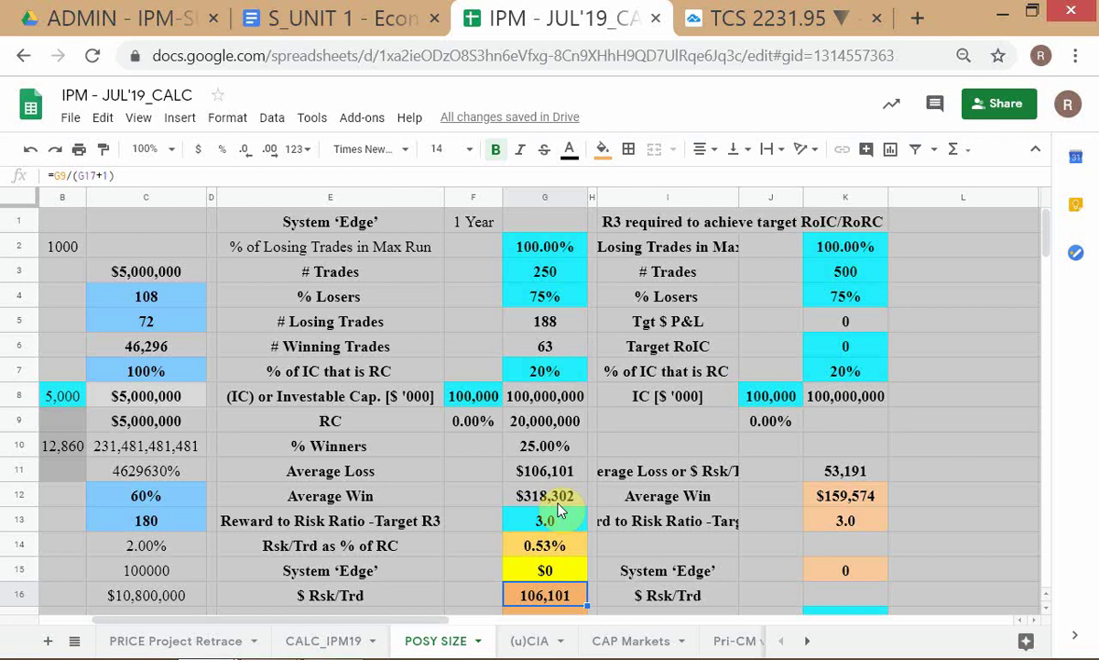
pyautogui.hotkey('alt', 'Tab')
pyautogui.hotkey('alt', 'Tab')
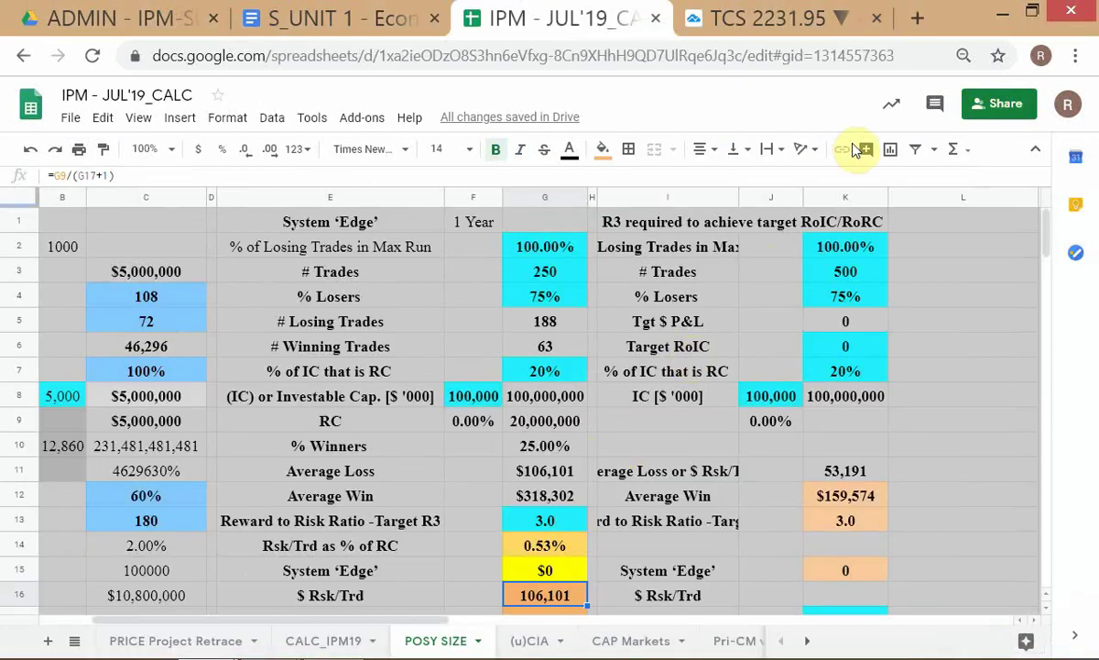
pyautogui.click(753, 11)
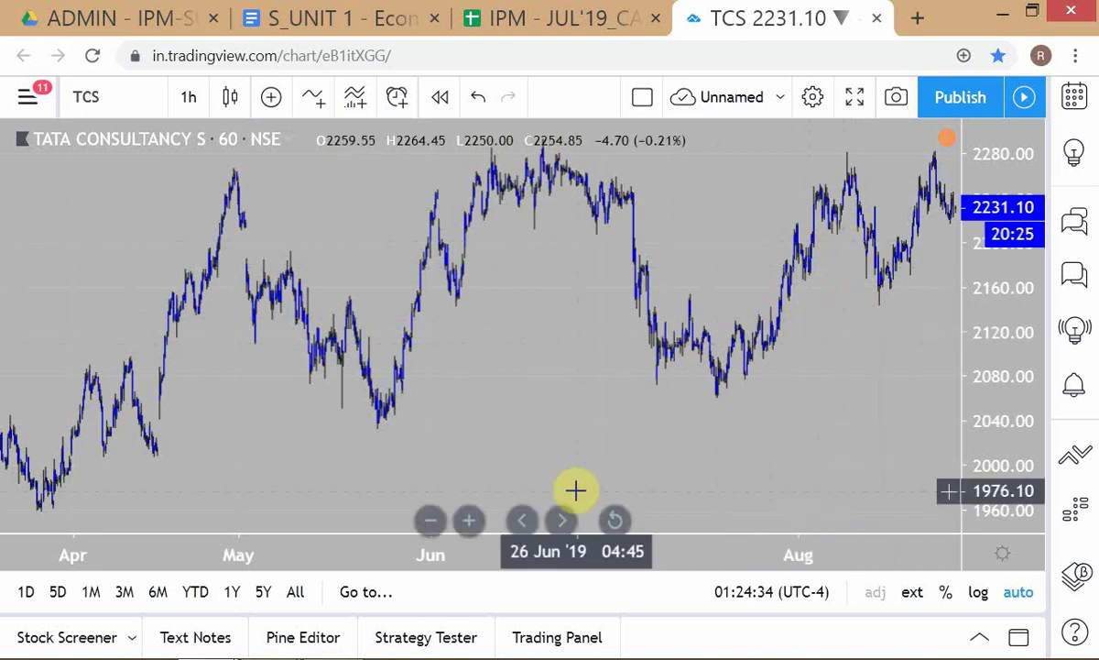
# - Return to the session outline and add "IF TRIGGERING OF TRAILING STOPS ON EARLIER" as a new paragraph below the 'GROSS' - NOT 'NET' BASIS line
pyautogui.hotkey('alt', 'Tab')
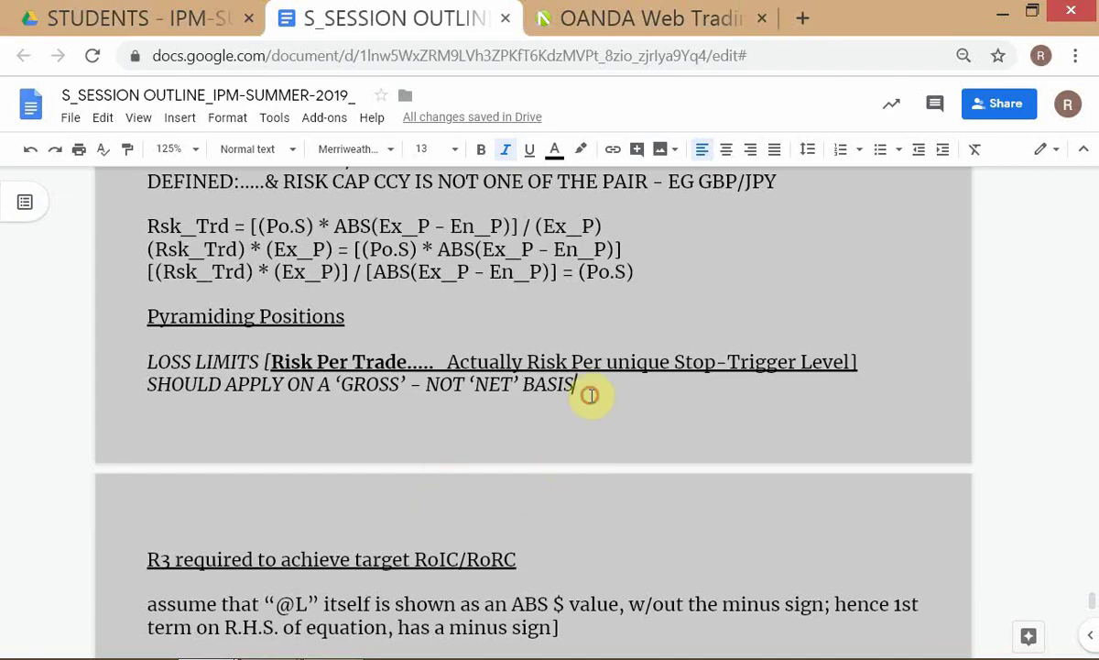
pyautogui.press('Return')
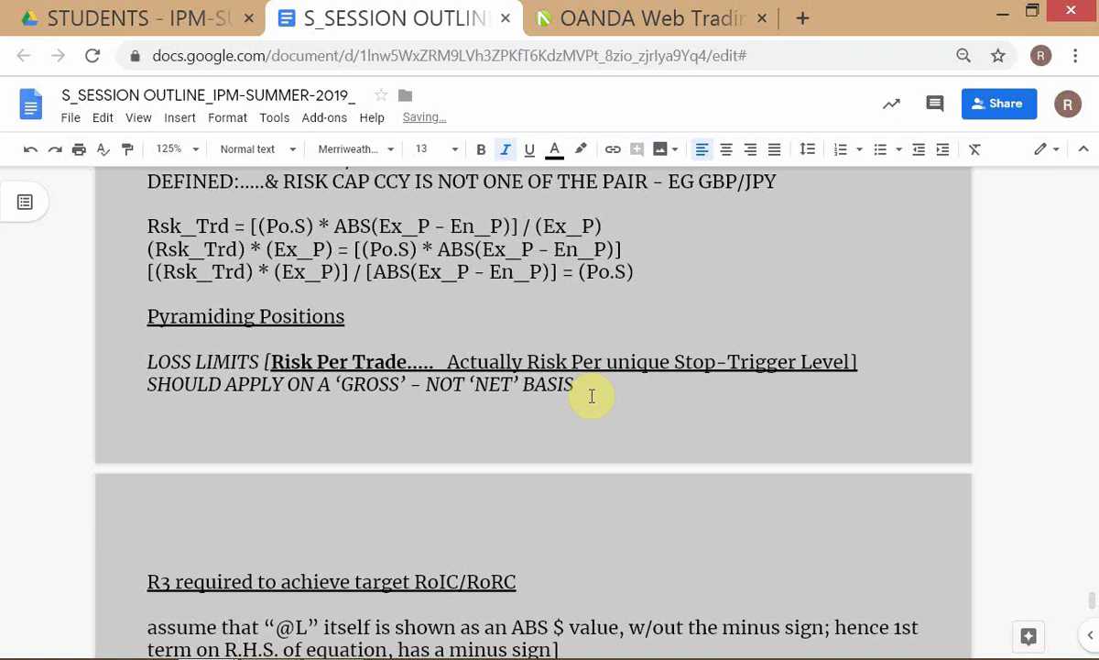
pyautogui.press('Return')
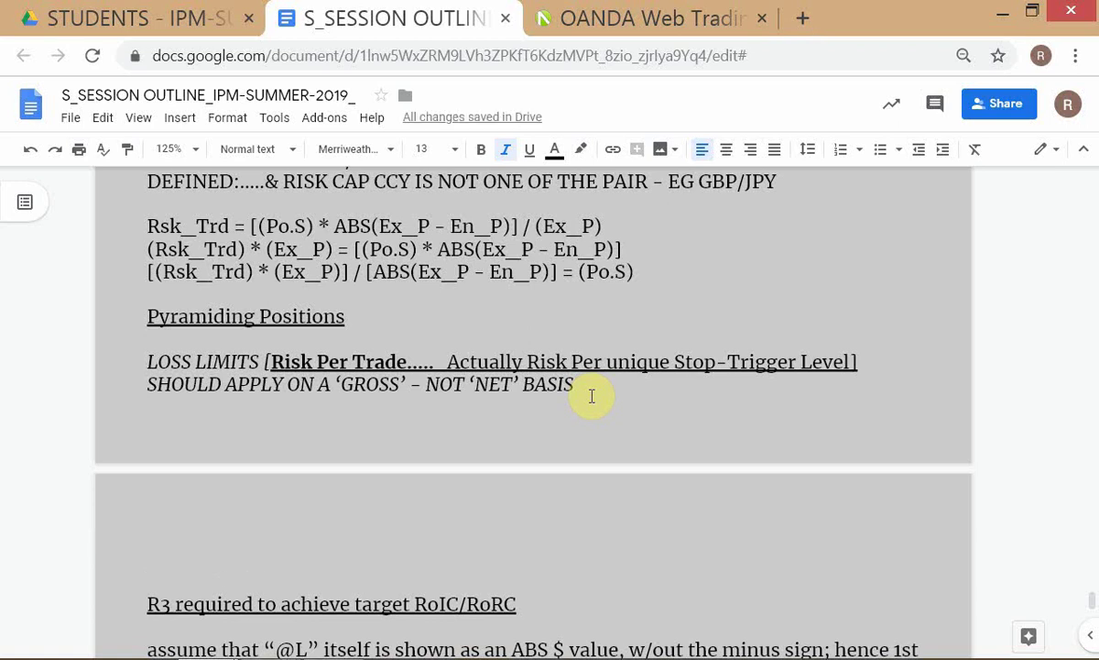
pyautogui.write('IF TRU')
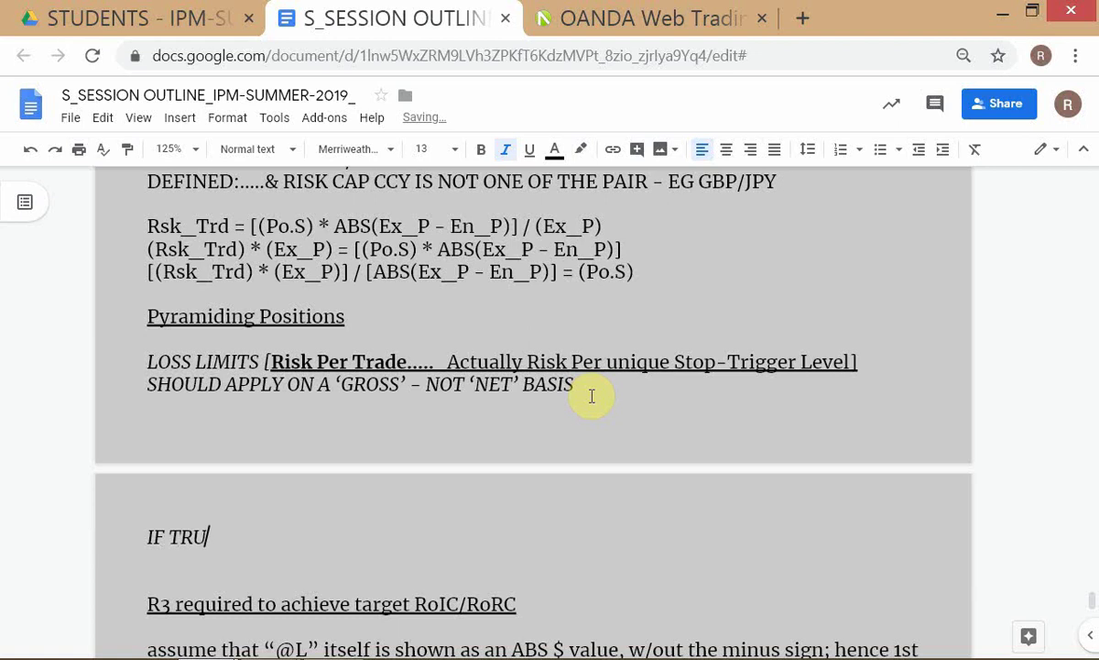
pyautogui.press('BackSpace')
pyautogui.write('IGGERING')
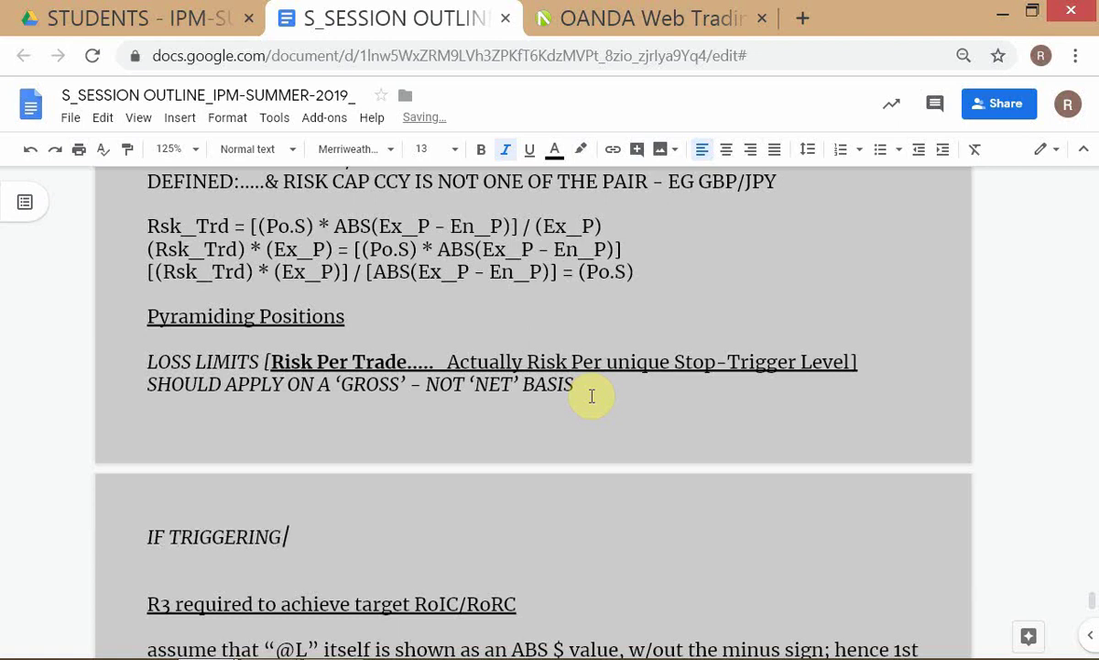
pyautogui.write(' OF TRAILI')
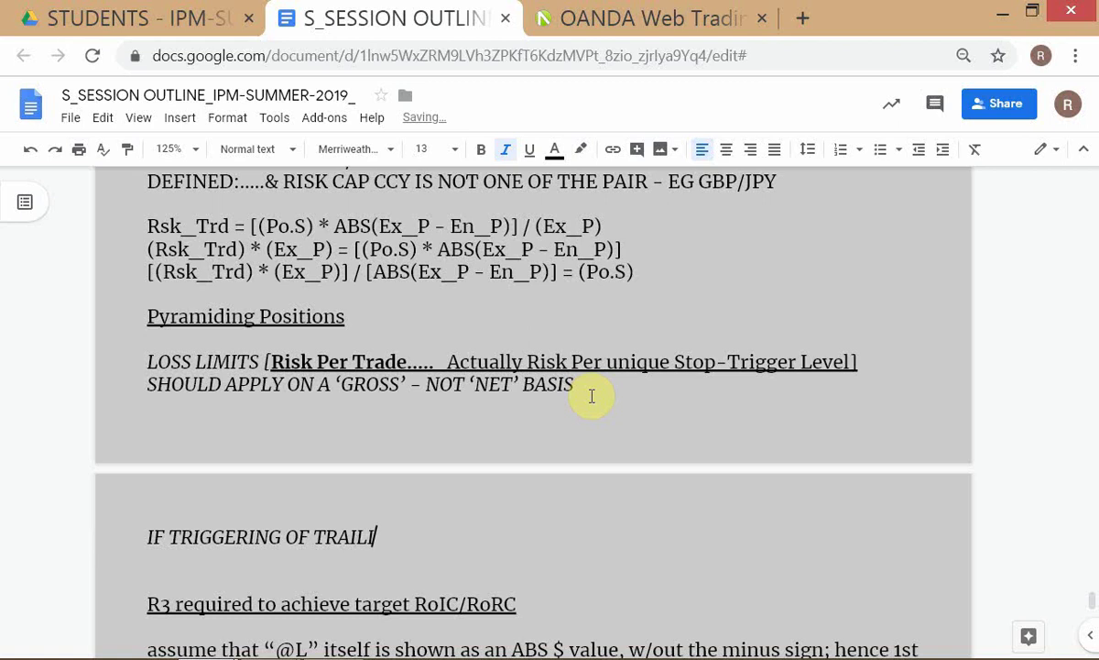
pyautogui.write('NG STOPS')
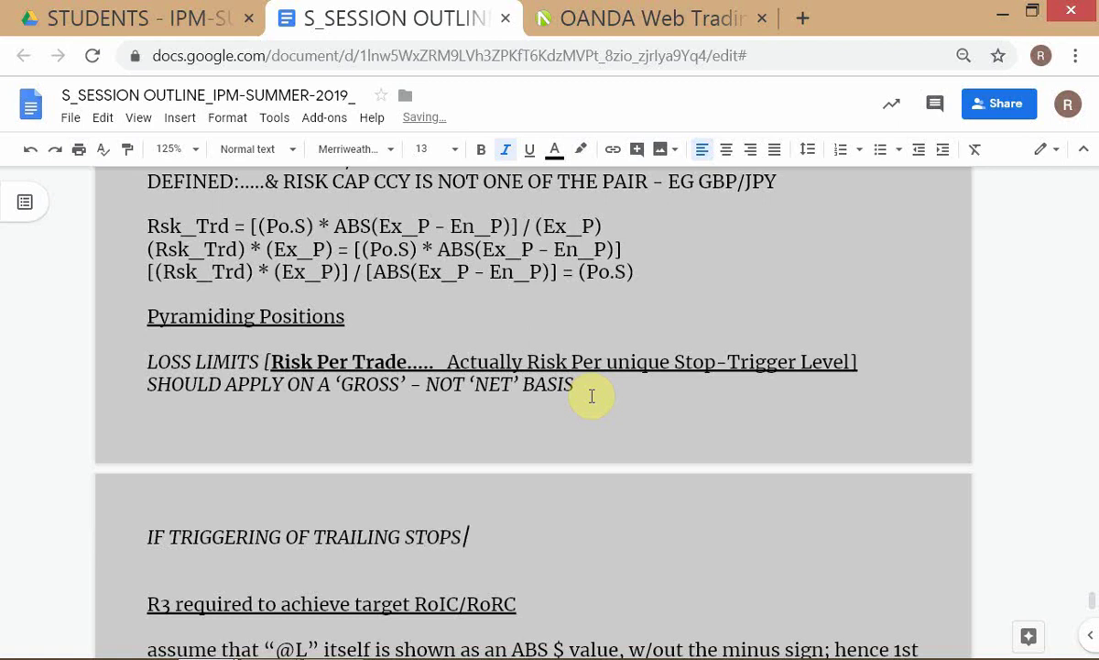
pyautogui.write(' ON EARLIE')
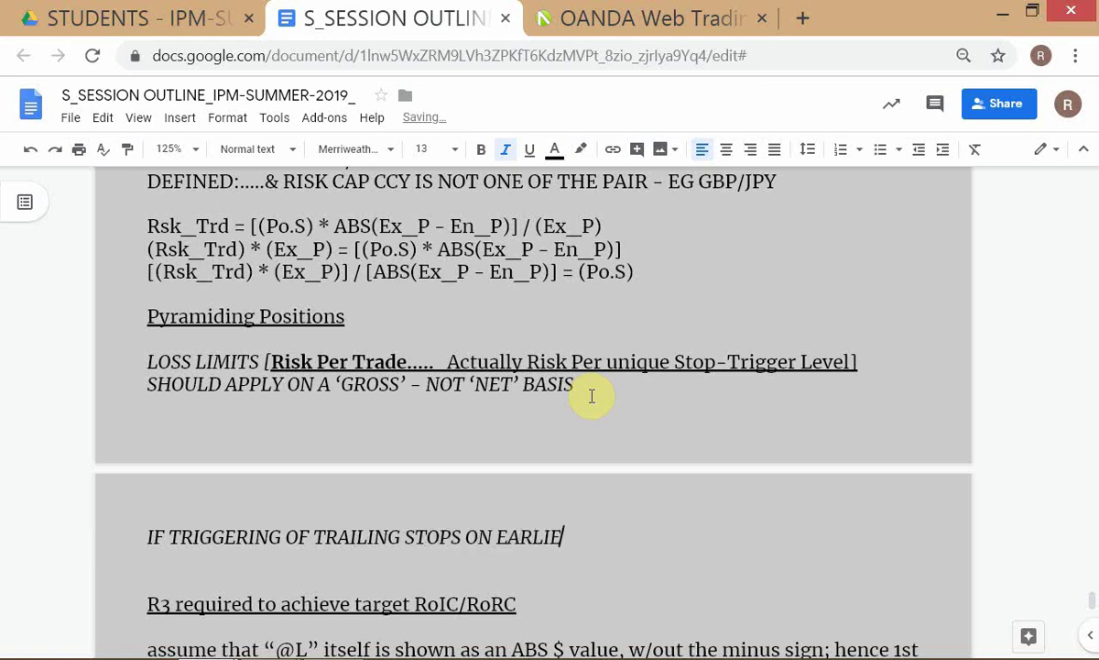
pyautogui.write('R')
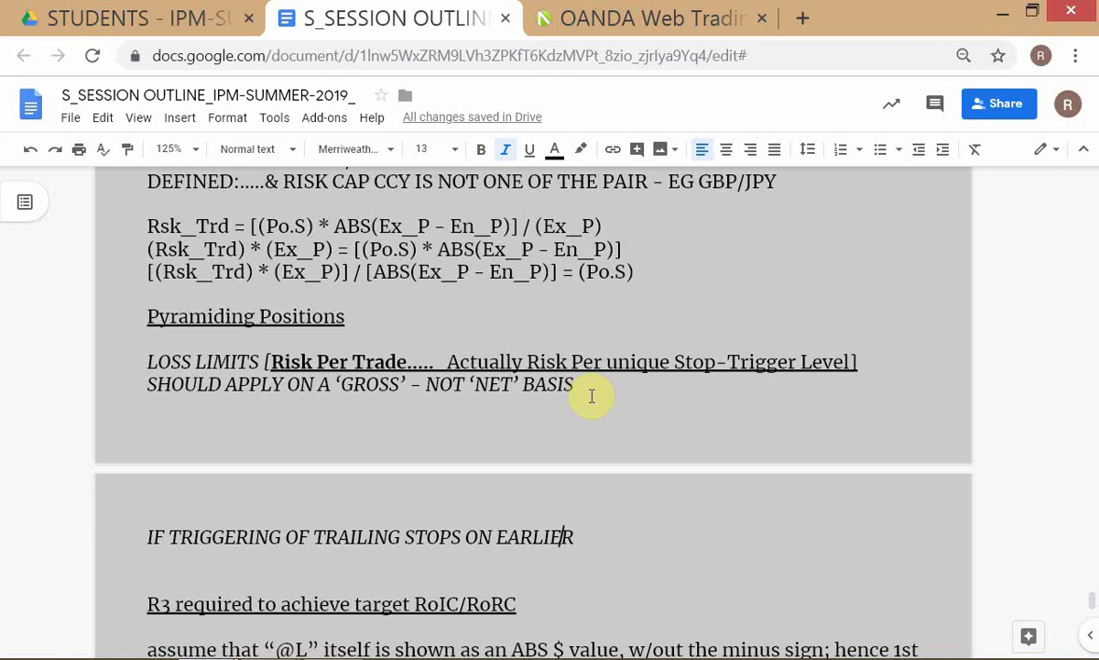
# - Expand the new sentence to read "IF TRIGGERING OF TRAILING STOPS, ON POSITIONS PUT ON MUCH EARLIER -"
pyautogui.write('POSITIONS ')
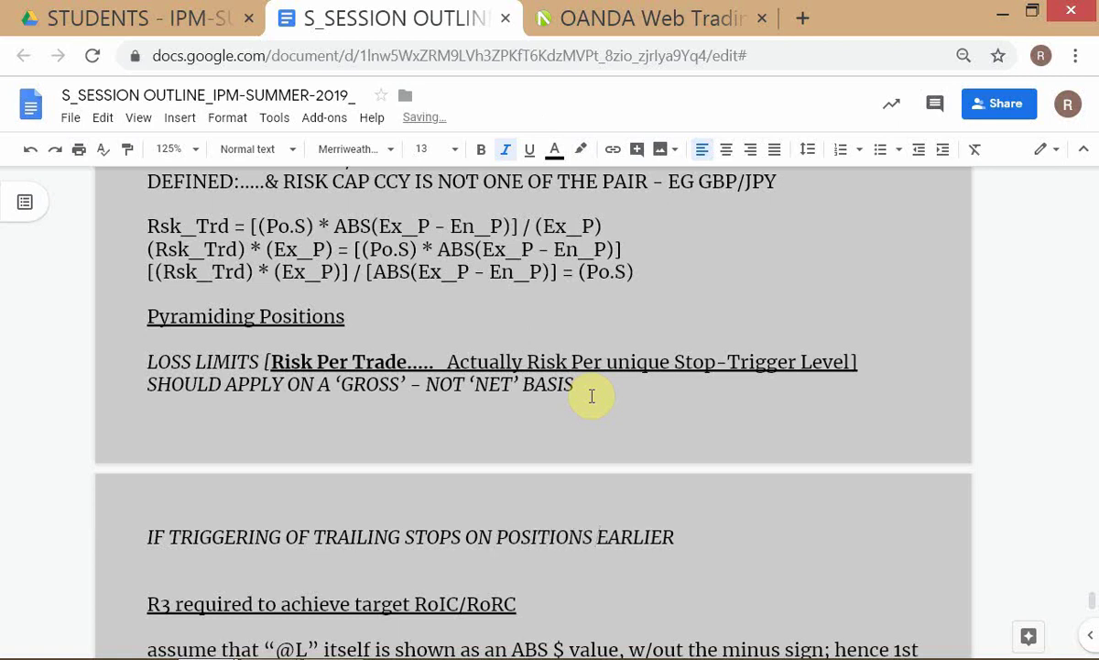
pyautogui.write('PUT ON ')
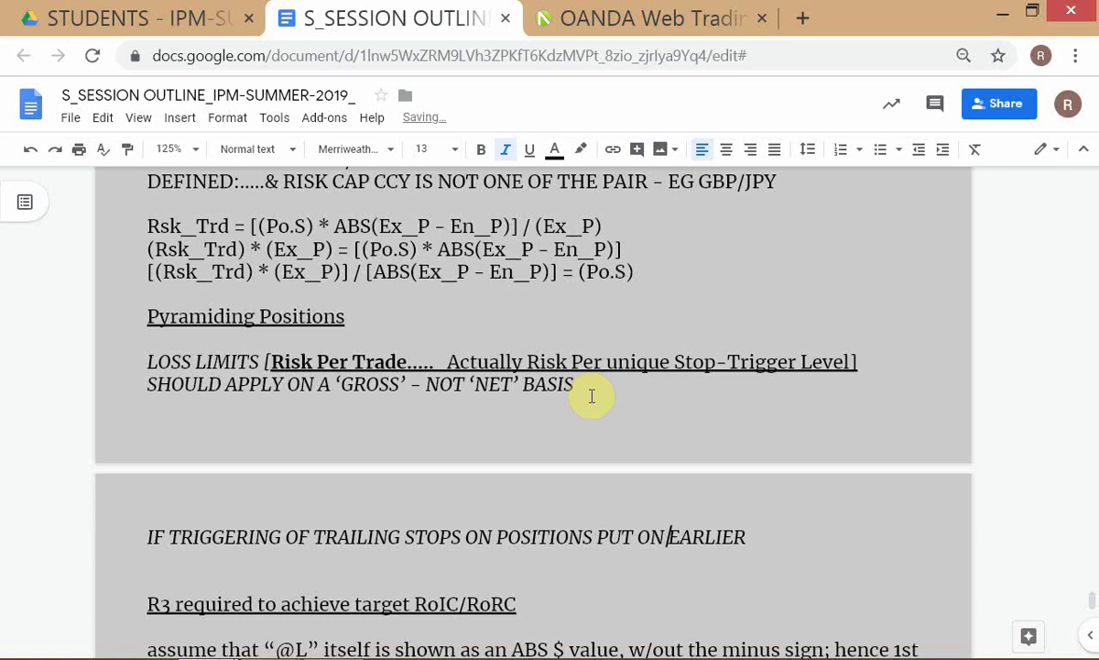
pyautogui.write(' -')
pyautogui.click(665, 538)
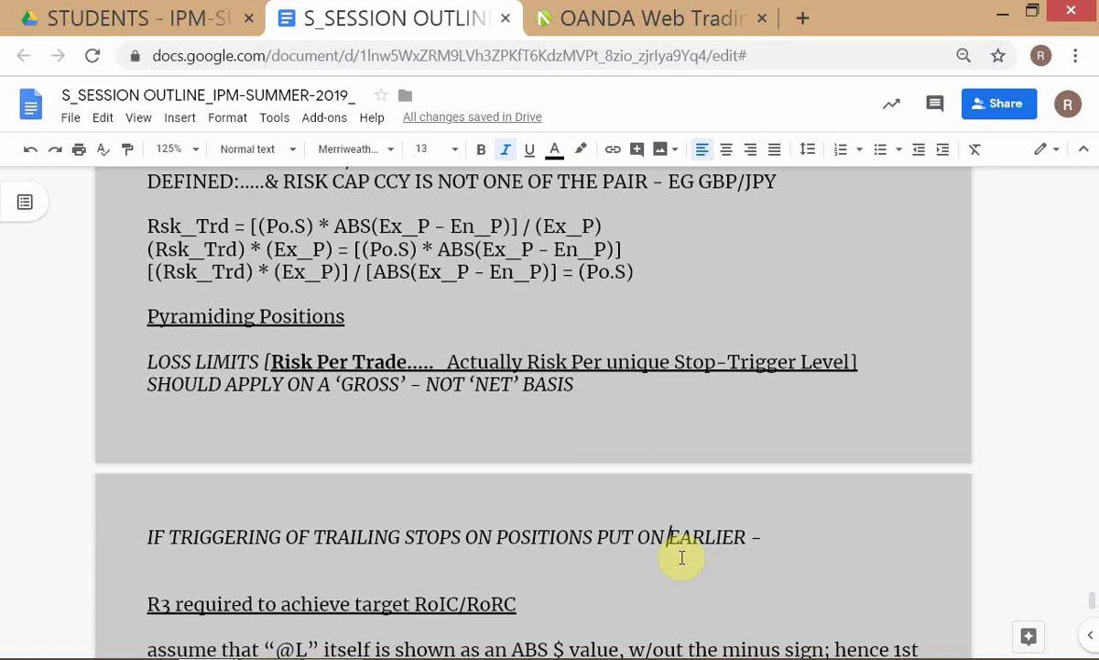
pyautogui.write('MUCH')
pyautogui.scroll(-1, 663, 523)
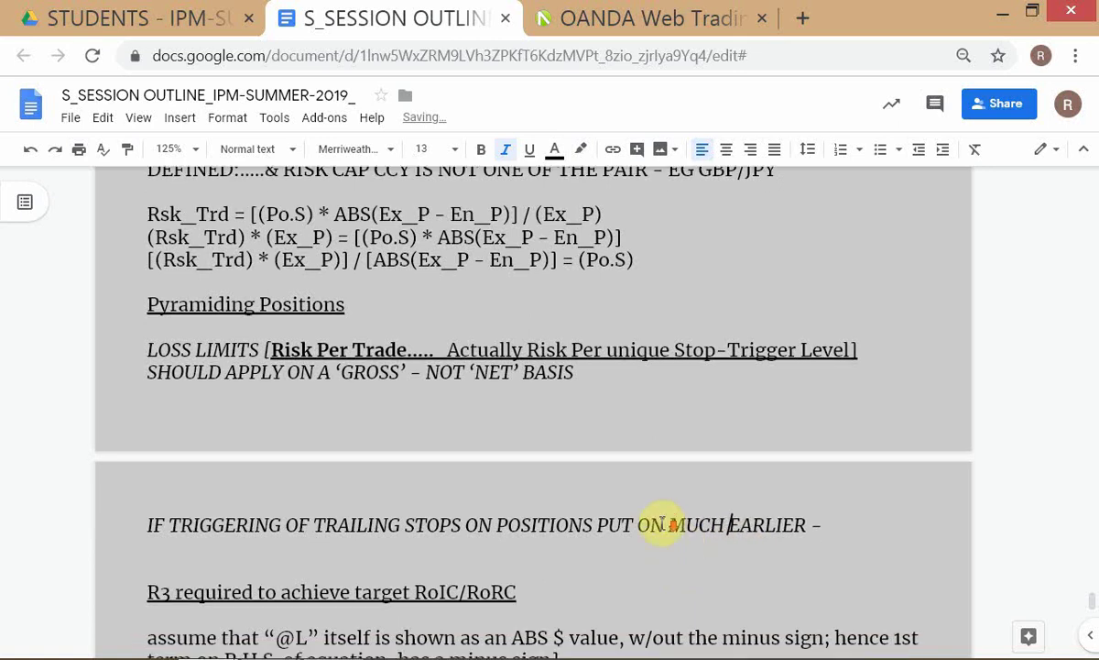
pyautogui.scroll(-1, 662, 523)
pyautogui.click(461, 431)
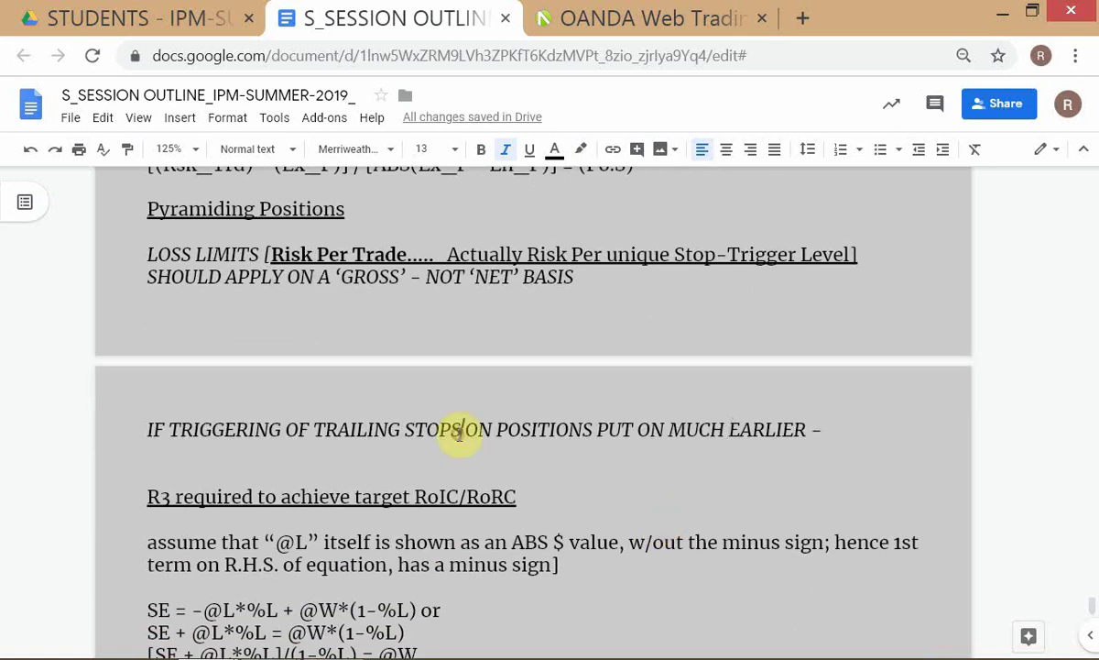
pyautogui.write(',')
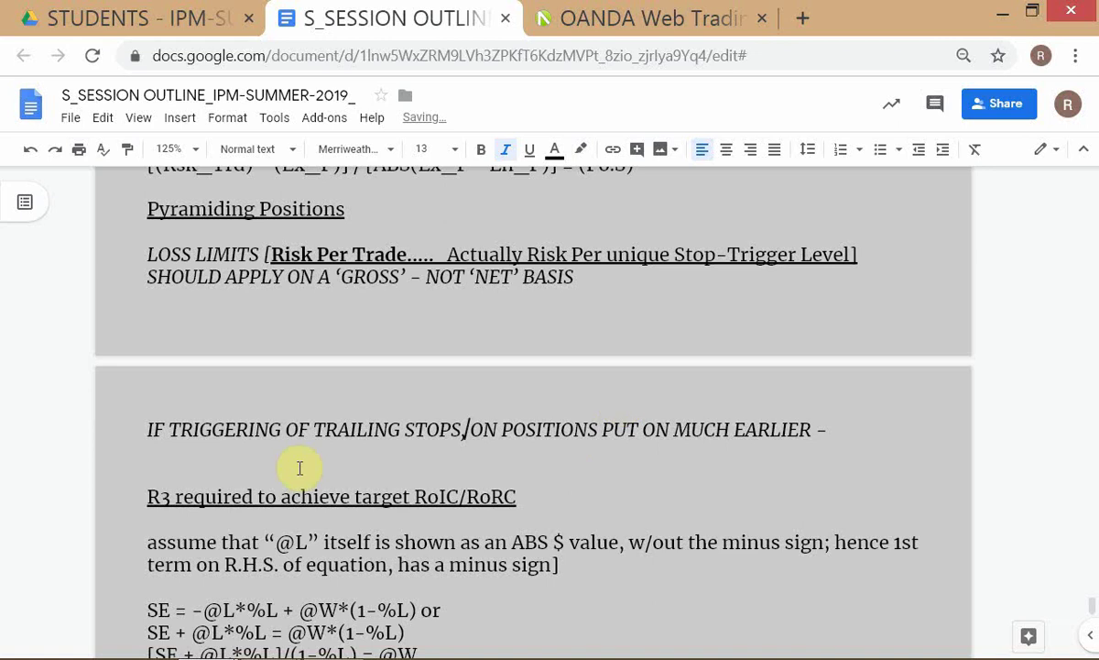
# - Switch to the TCS chart and examine the July to August price moves
pyautogui.hotkey('alt', 'Tab')
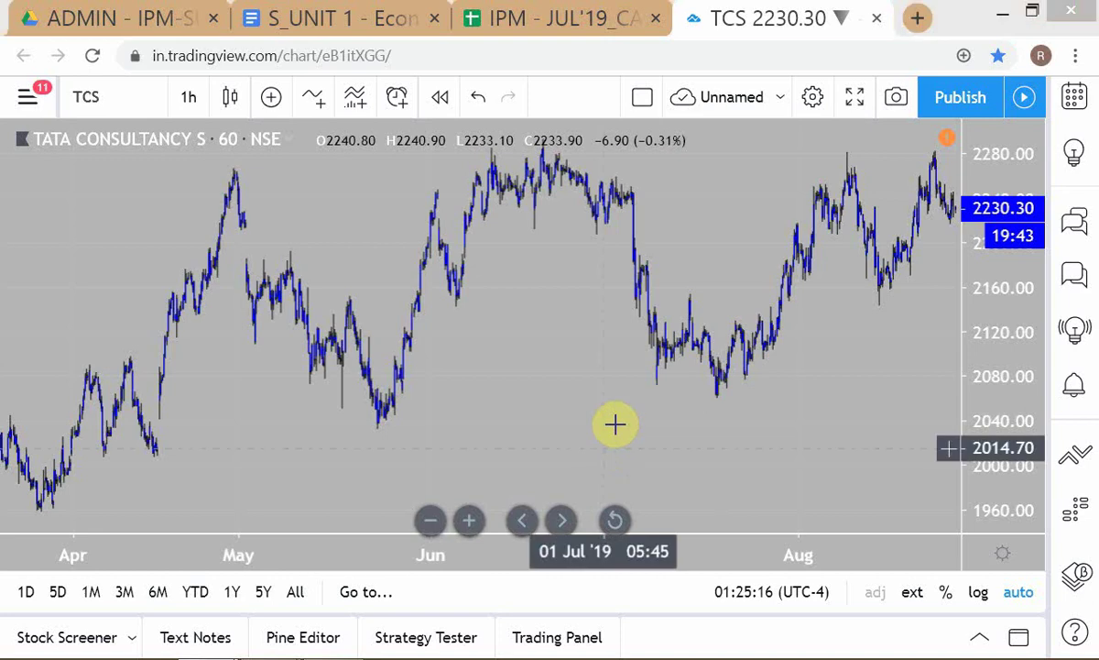
pyautogui.hotkey('alt', 'Tab')
pyautogui.hotkey('alt', 'Tab')
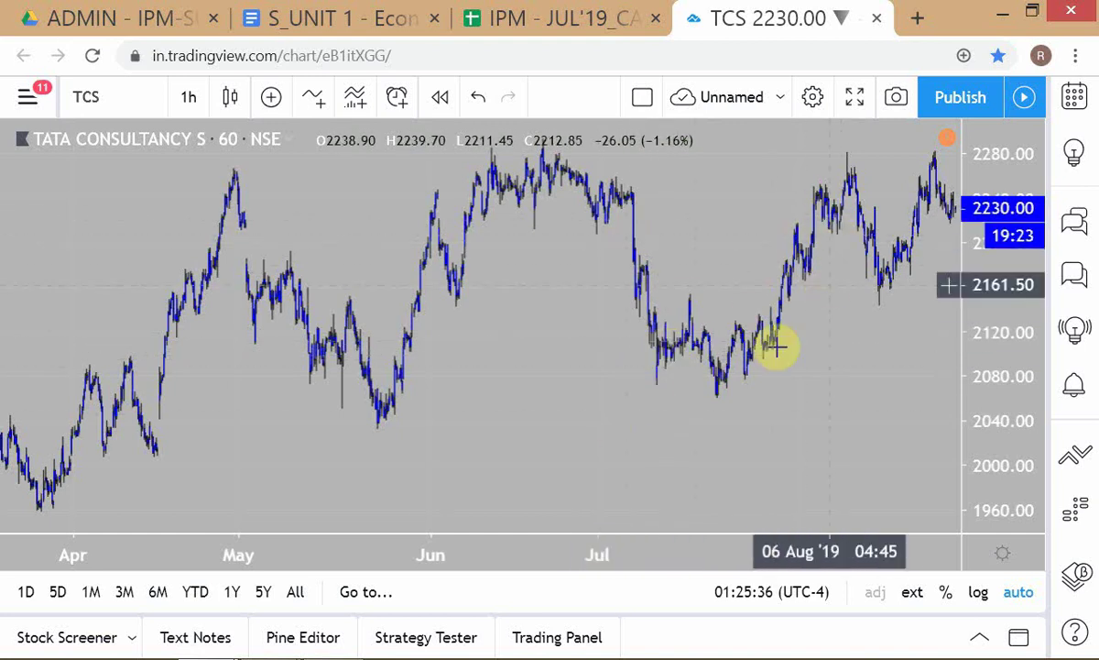
# - Return to the session outline and continue the trailing-stops sentence with "WILL RESULT IN A PROFIT OF “X” $ -- THAT"
pyautogui.hotkey('alt', 'Tab')
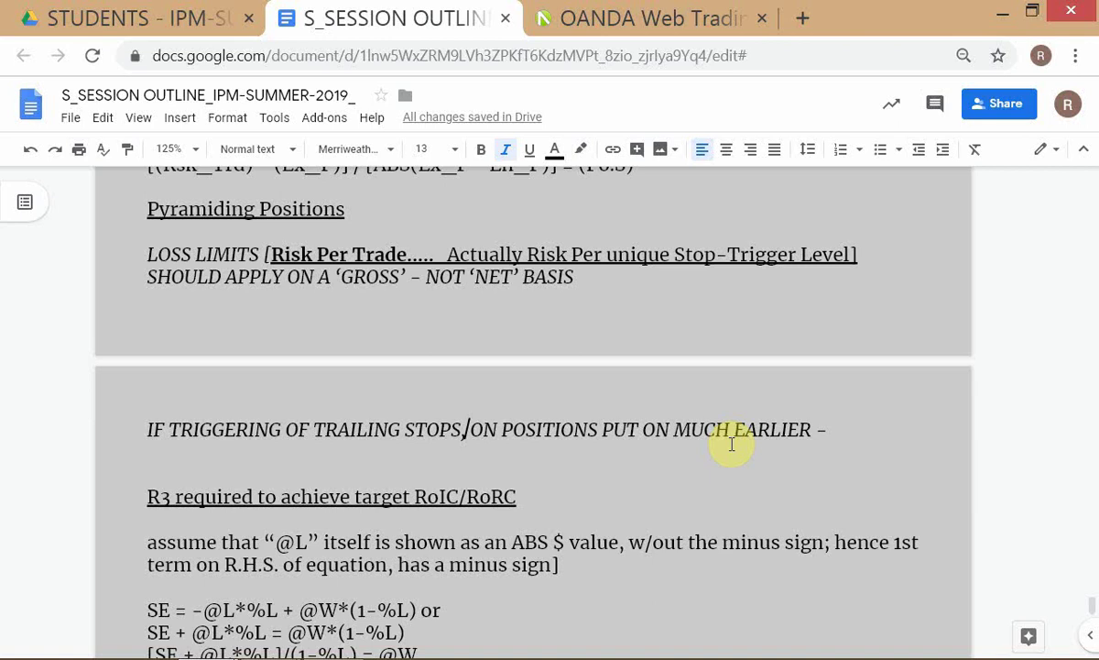
pyautogui.click(848, 439)
pyautogui.write('WILL')
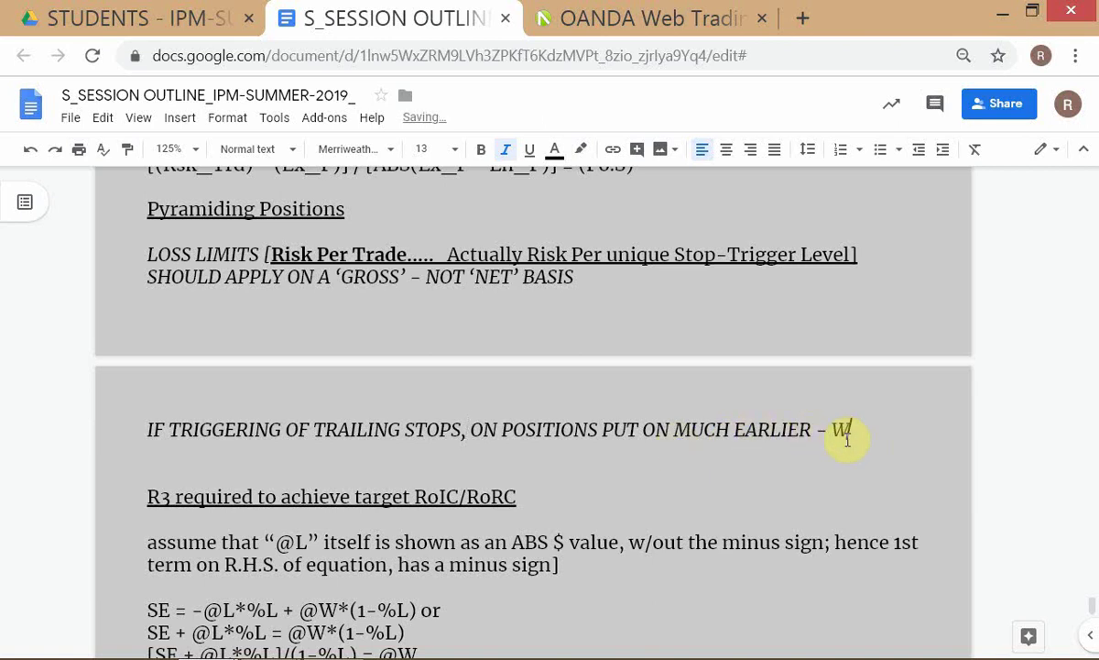
pyautogui.write(' RESUL')
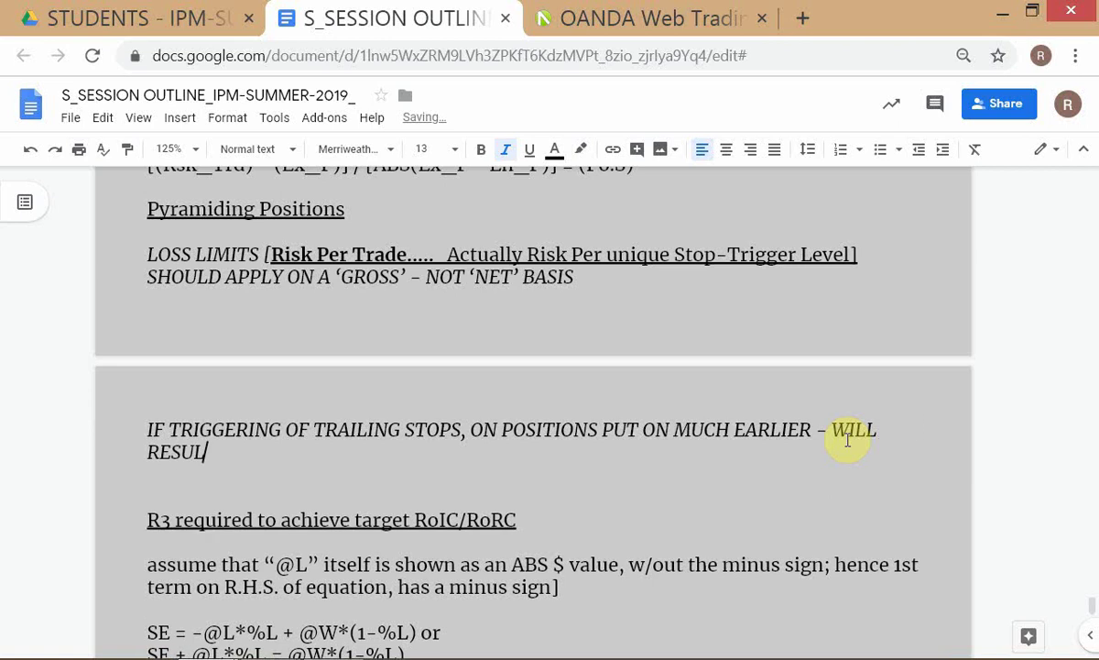
pyautogui.write('T IN A PROFIT OF')
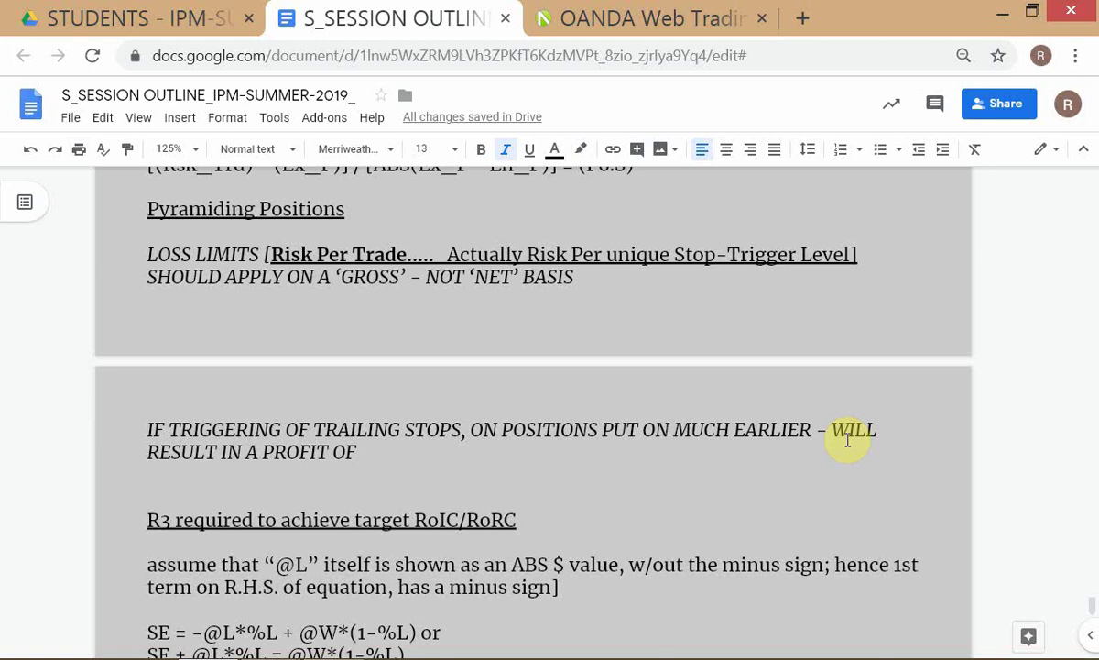
pyautogui.write(' "')
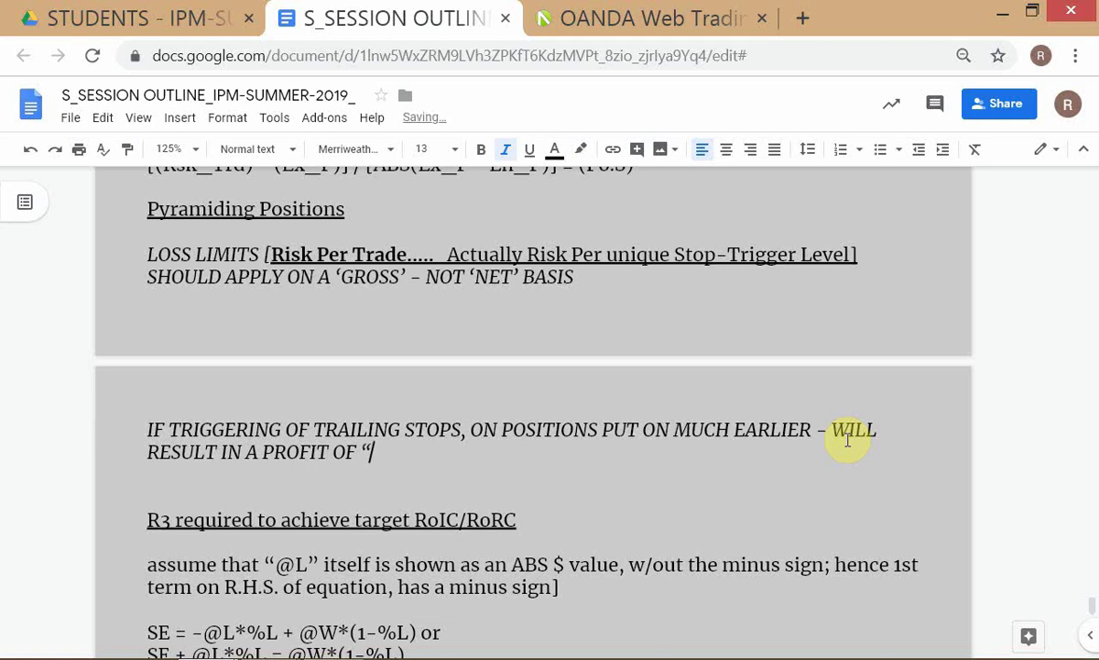
pyautogui.write('X" ')
pyautogui.write('$')
pyautogui.write(' --')
pyautogui.write(' THAT')
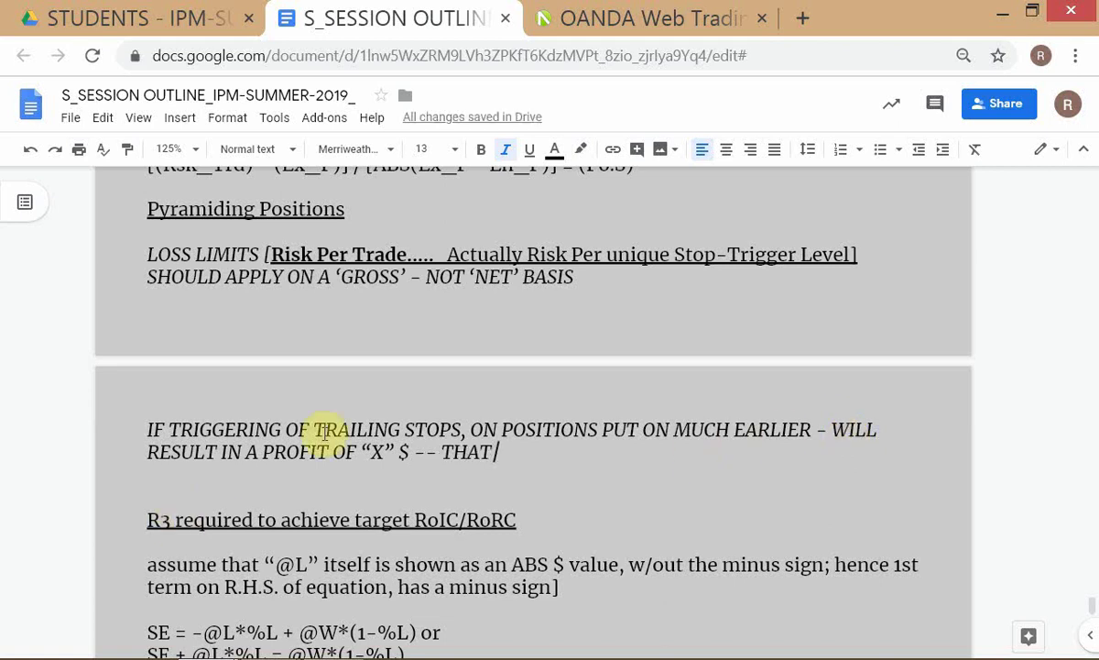
# - Append a copy of “X” $ from the same sentence, followed by "SHOULD NOT BE ADDED TO THE PRED-DEFINED"
pyautogui.moveTo(367, 453); pyautogui.dragTo(416, 458)
pyautogui.hotkey('ctrl', 'c')
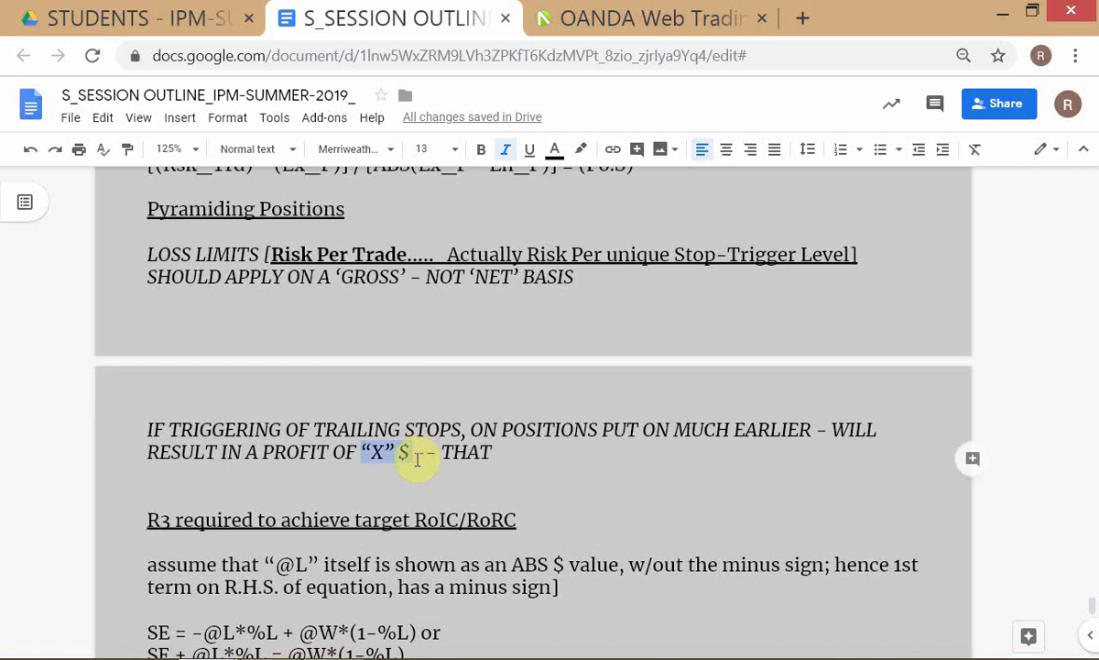
pyautogui.press('End')
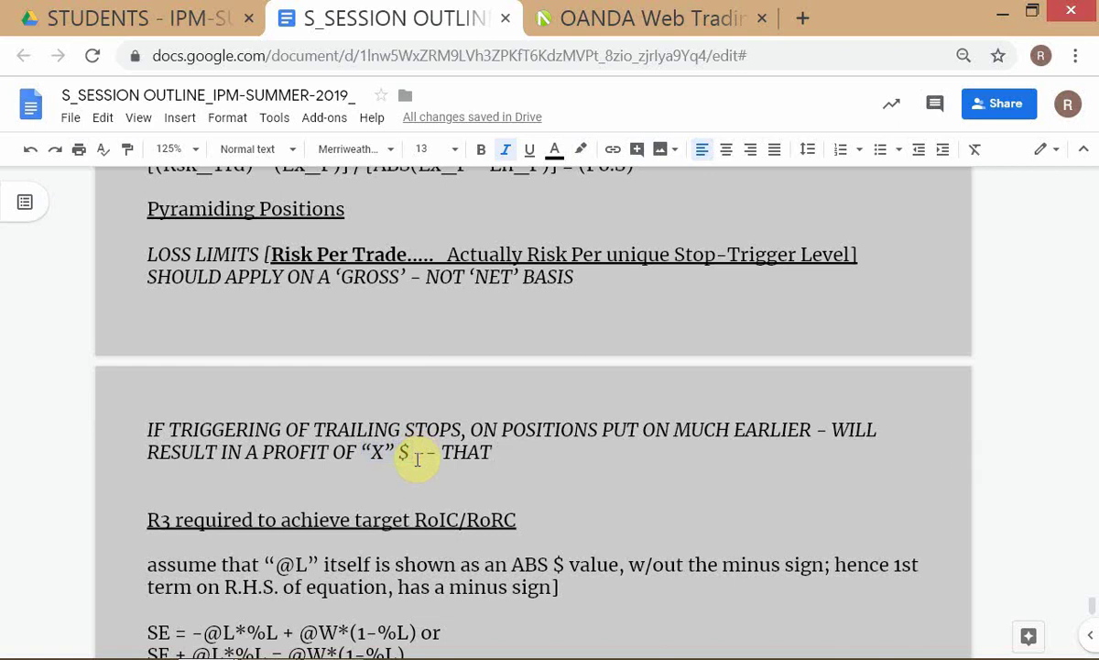
pyautogui.hotkey('ctrl', 'v')
pyautogui.write('SHOULD N')
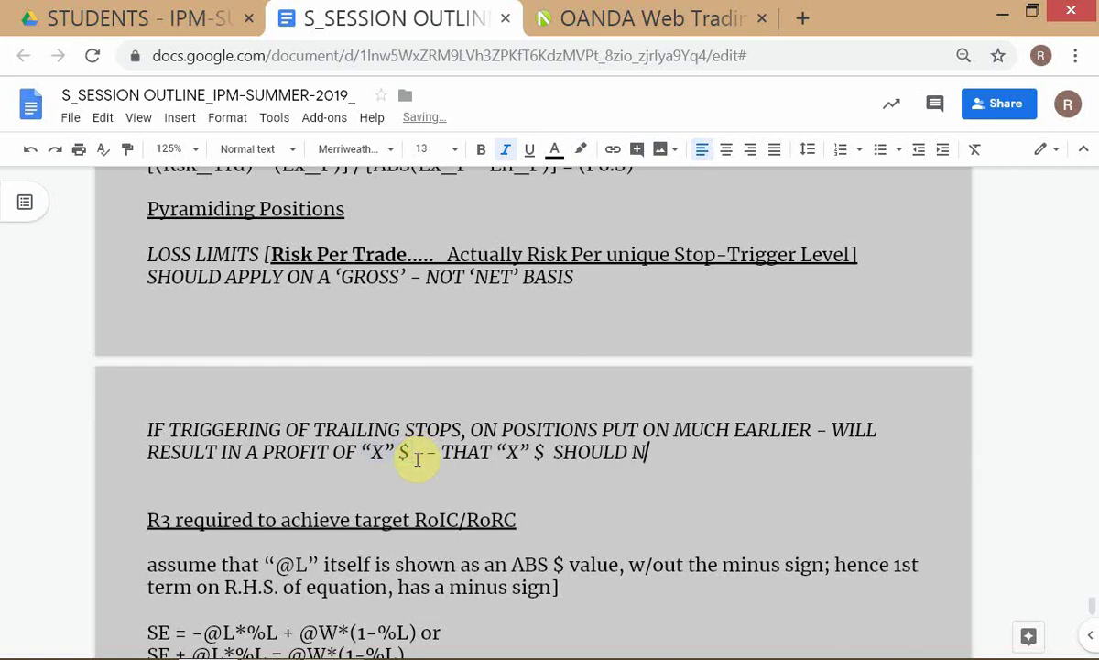
pyautogui.write('OT BE A')
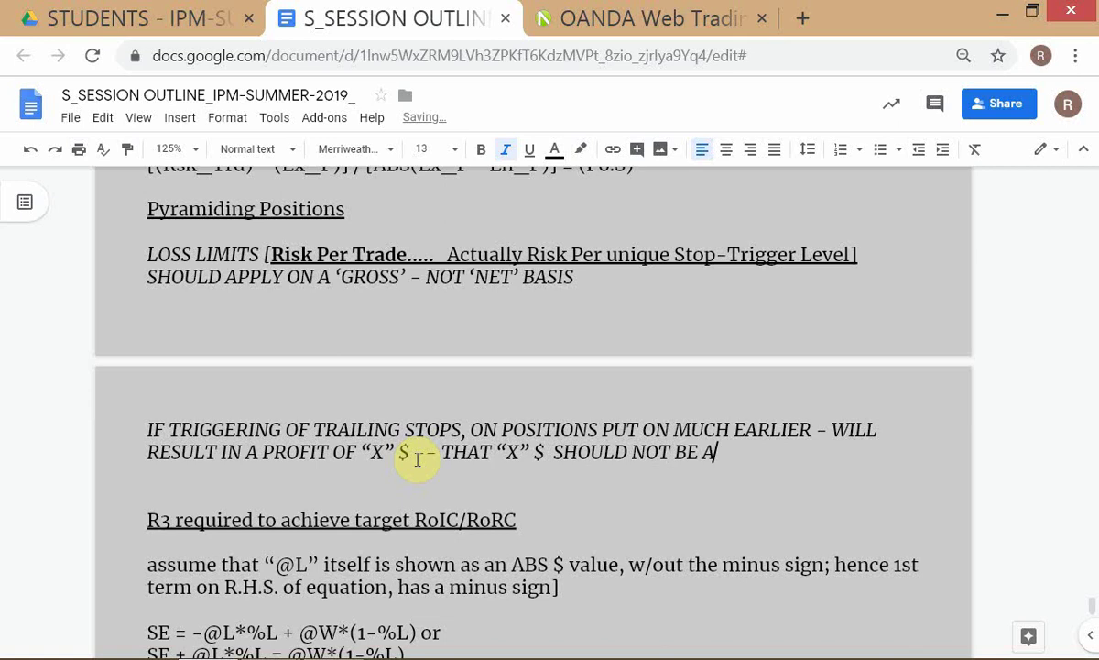
pyautogui.write('DDED TO')
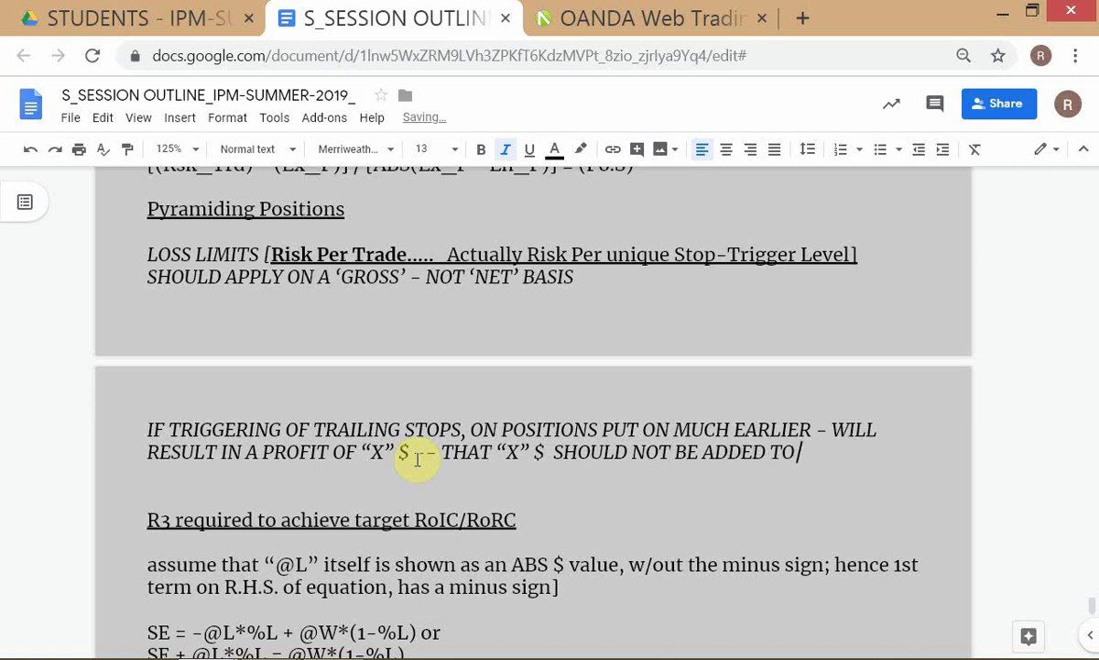
pyautogui.write(' THE P')
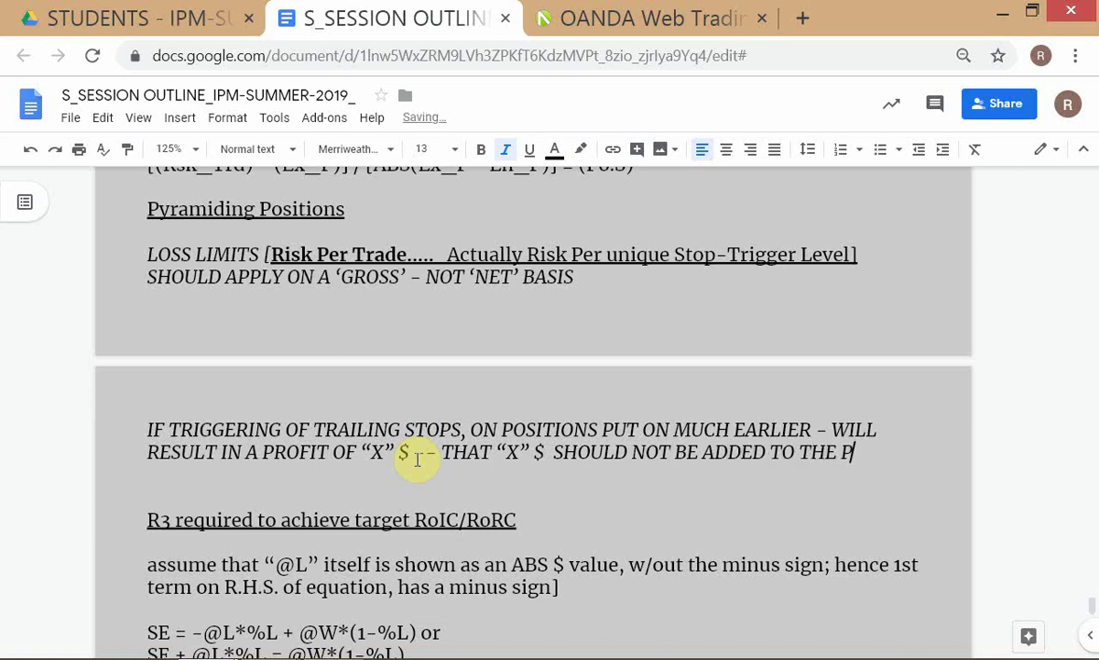
pyautogui.write('RED-DEFINED')
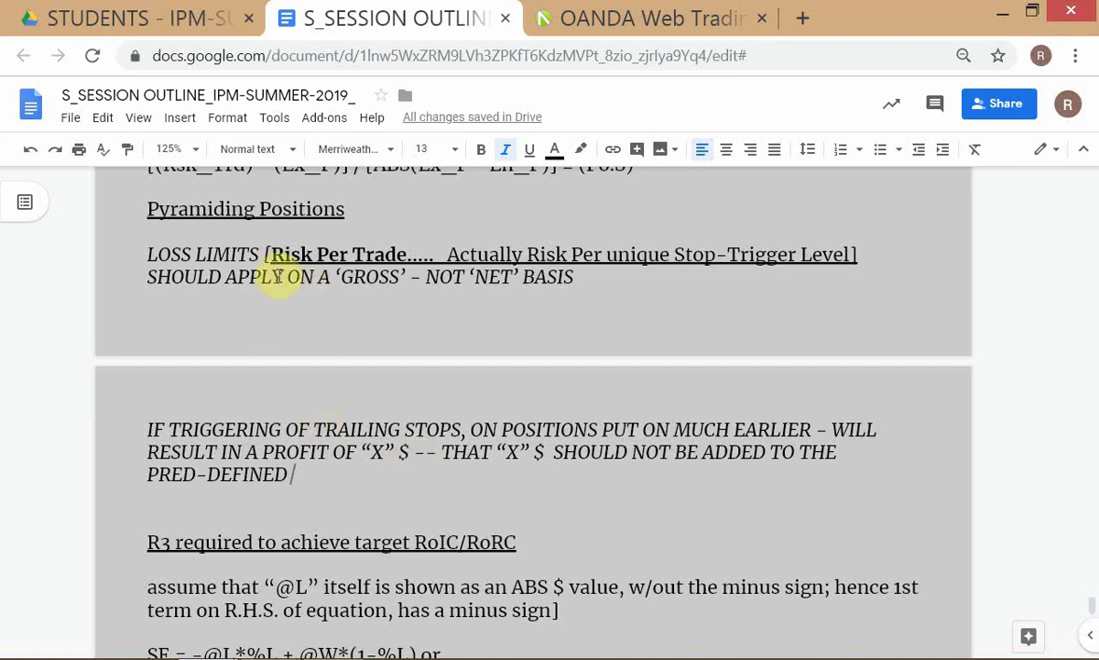
# - Complete the trailing-stops sentence with a copy of the bold underlined "Risk Per Trade..." from the LOSS LIMITS line
pyautogui.moveTo(270, 255); pyautogui.dragTo(422, 260)
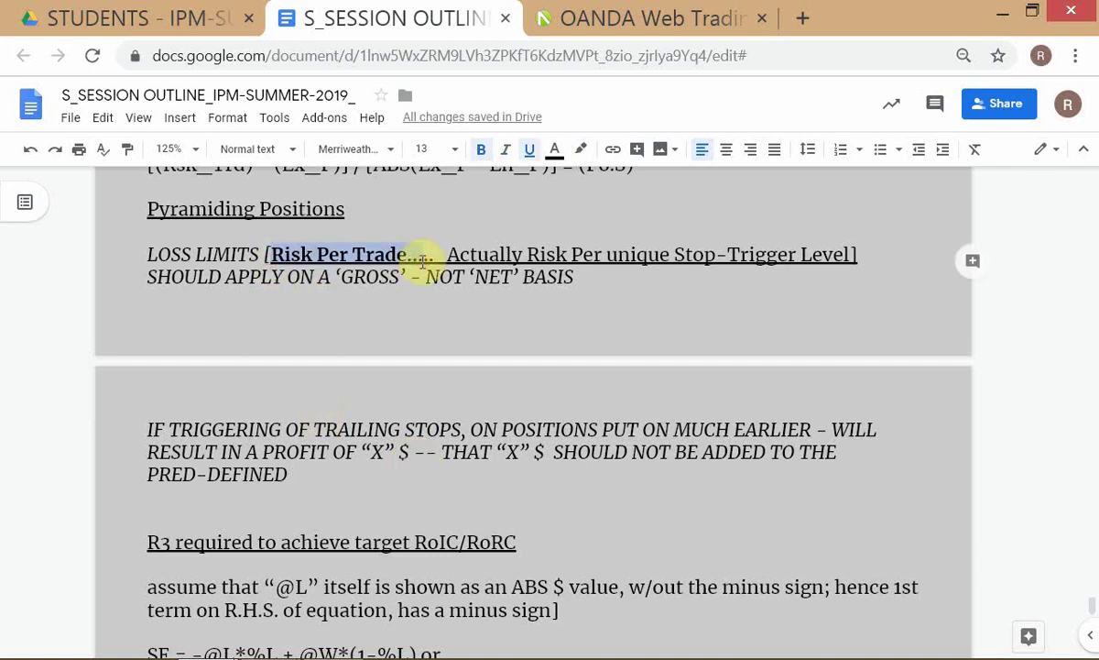
pyautogui.click(422, 259)
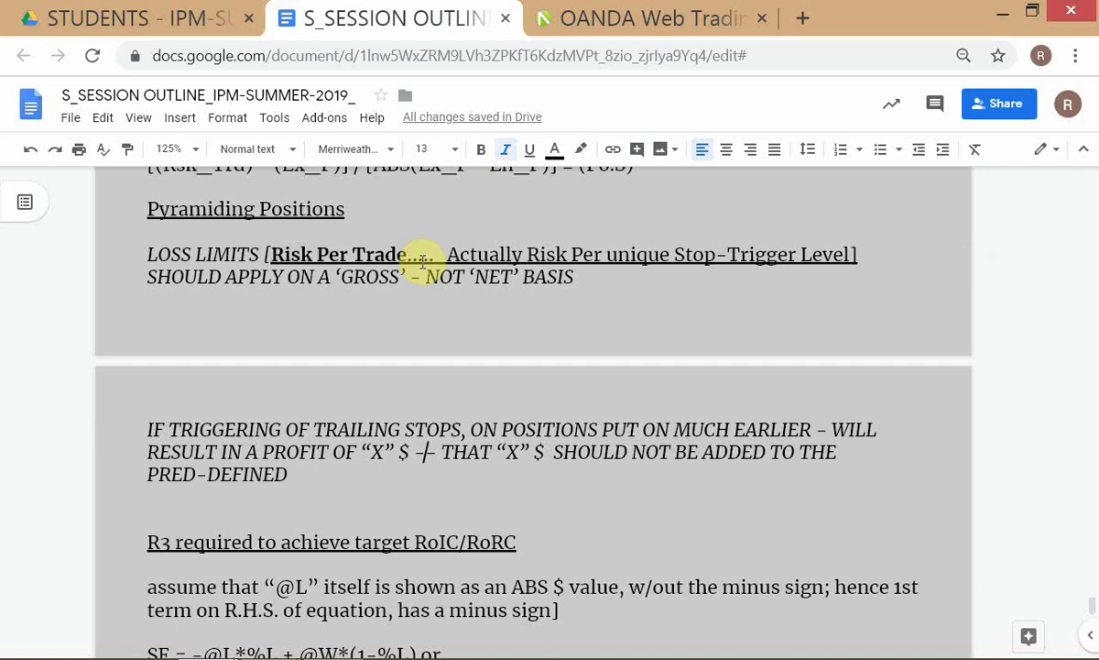
pyautogui.write('Risk Per Trade...')
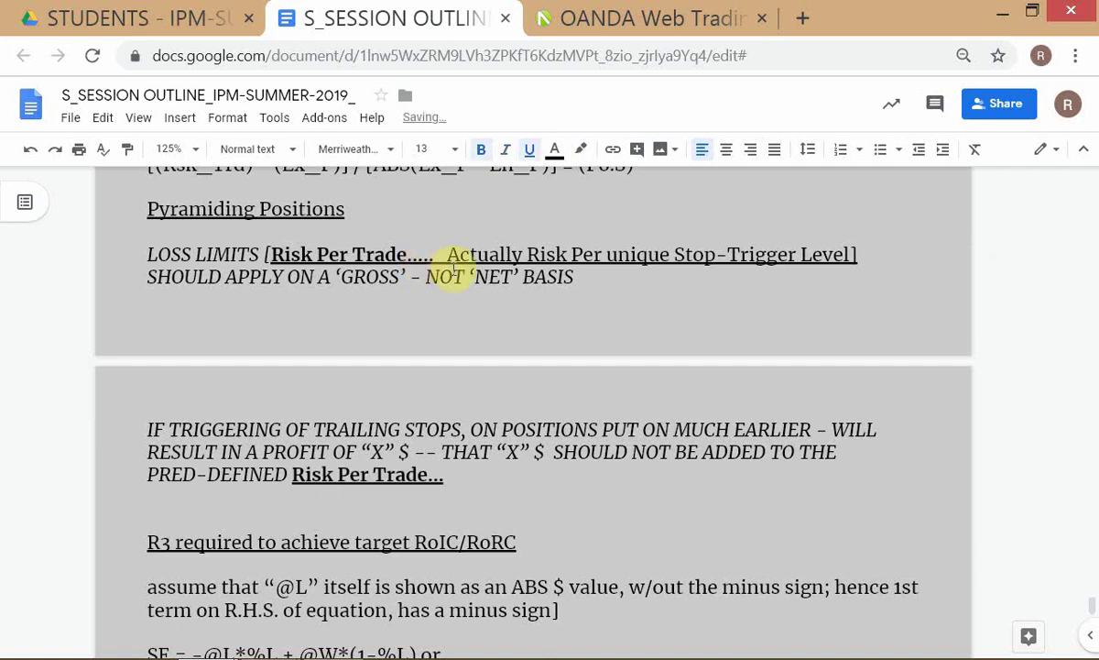
# - Switch to the IPM - JUL'19_CALC spreadsheet and review the risk-per-trade figures on the POSY SIZE sheet alongside the session outline
pyautogui.hotkey('alt', 'Tab')
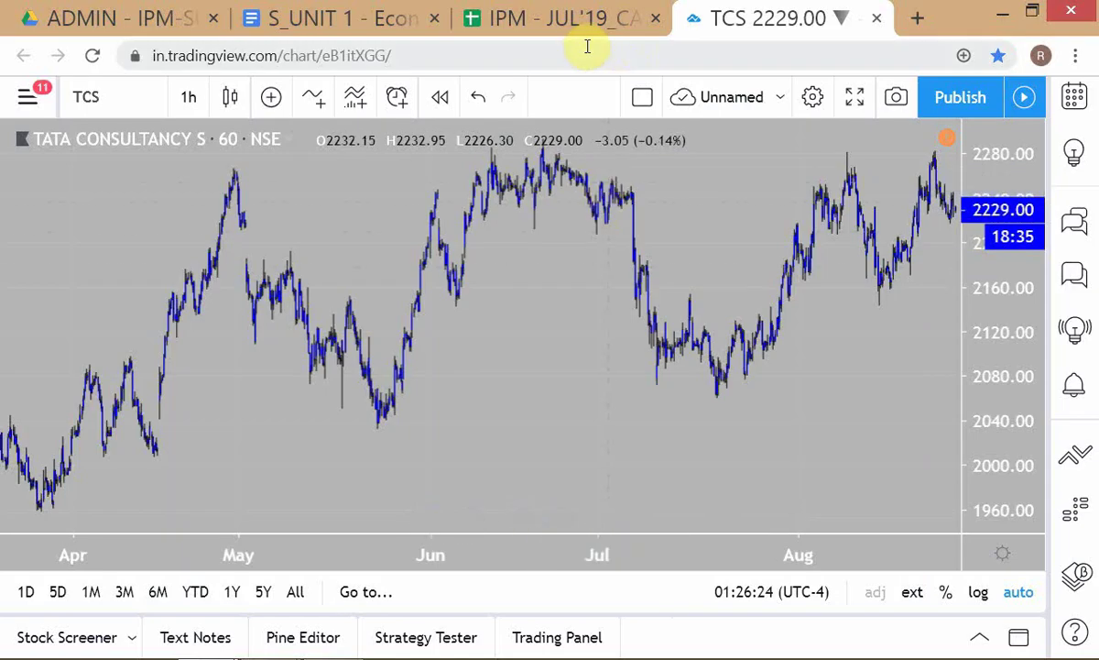
pyautogui.click(547, 19)
pyautogui.scroll(-2, 568, 520)
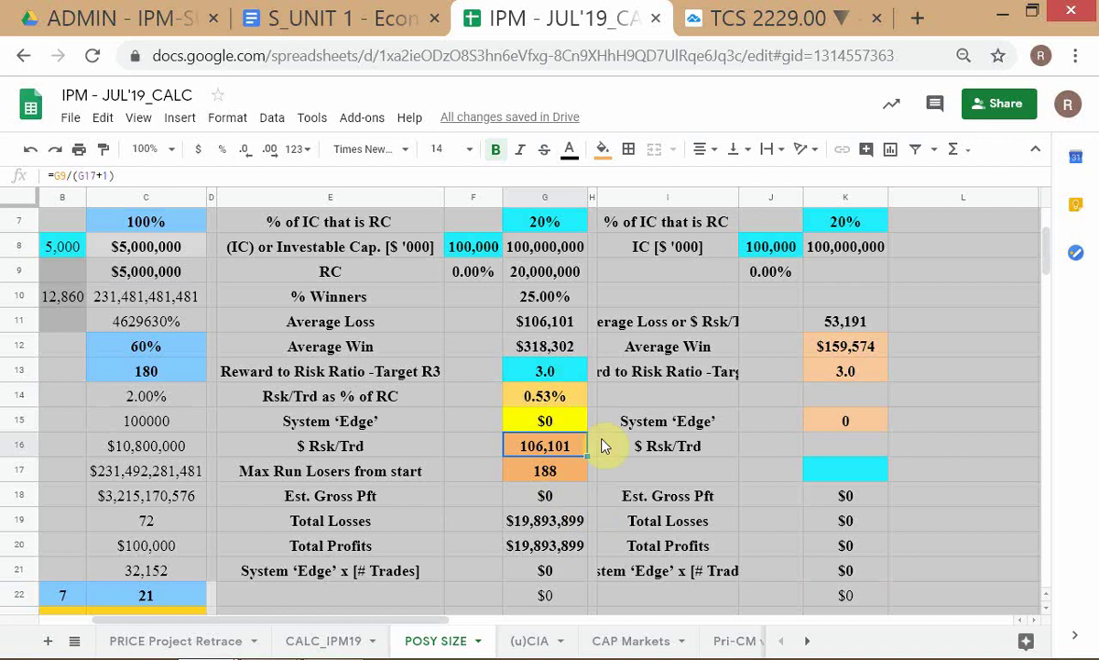
pyautogui.scroll(2, 605, 446)
pyautogui.hotkey('alt', 'Tab')
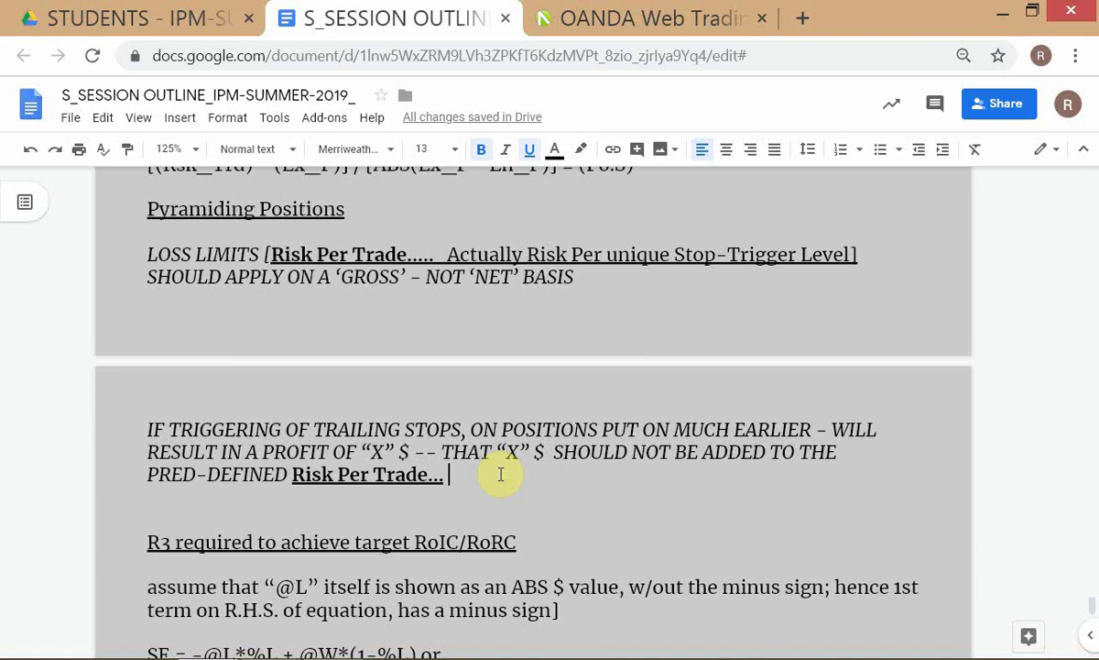
pyautogui.hotkey('alt', 'Tab')
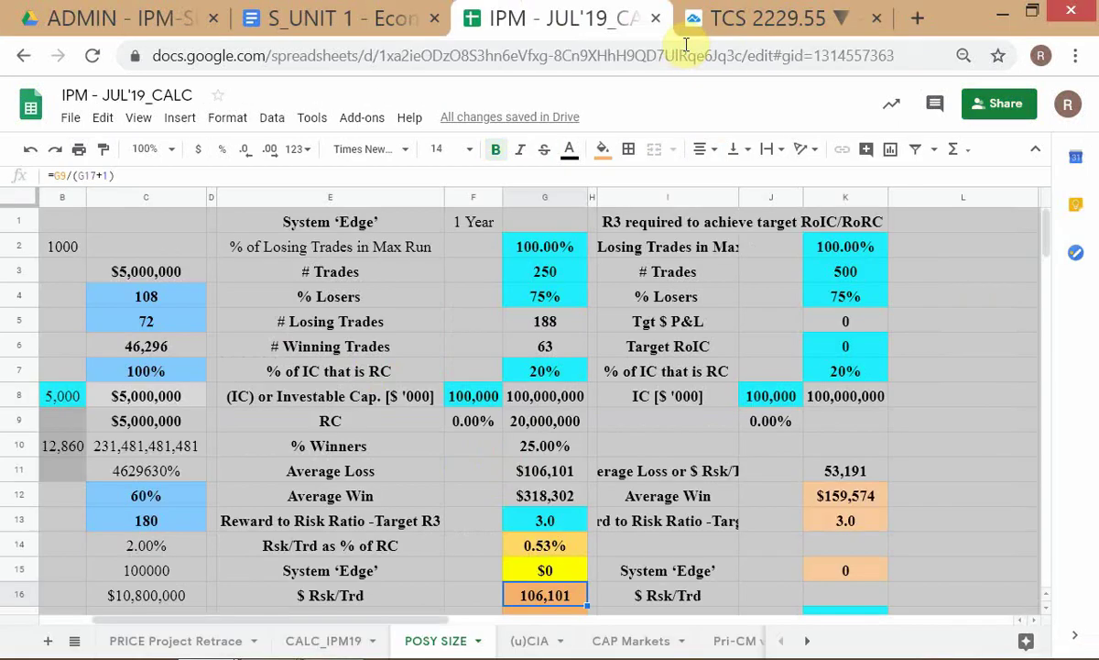
# - Switch to the TCS chart and examine the price action around the July low
pyautogui.click(765, 20)
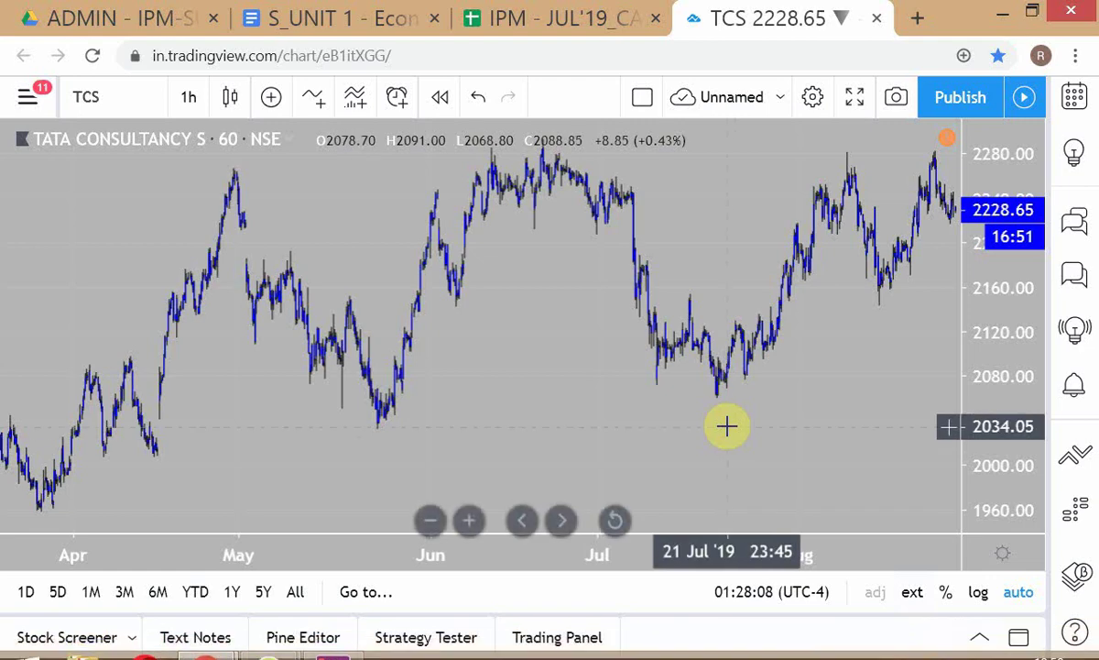
pyautogui.hotkey('alt', 'Tab')
pyautogui.hotkey('alt', 'Tab')
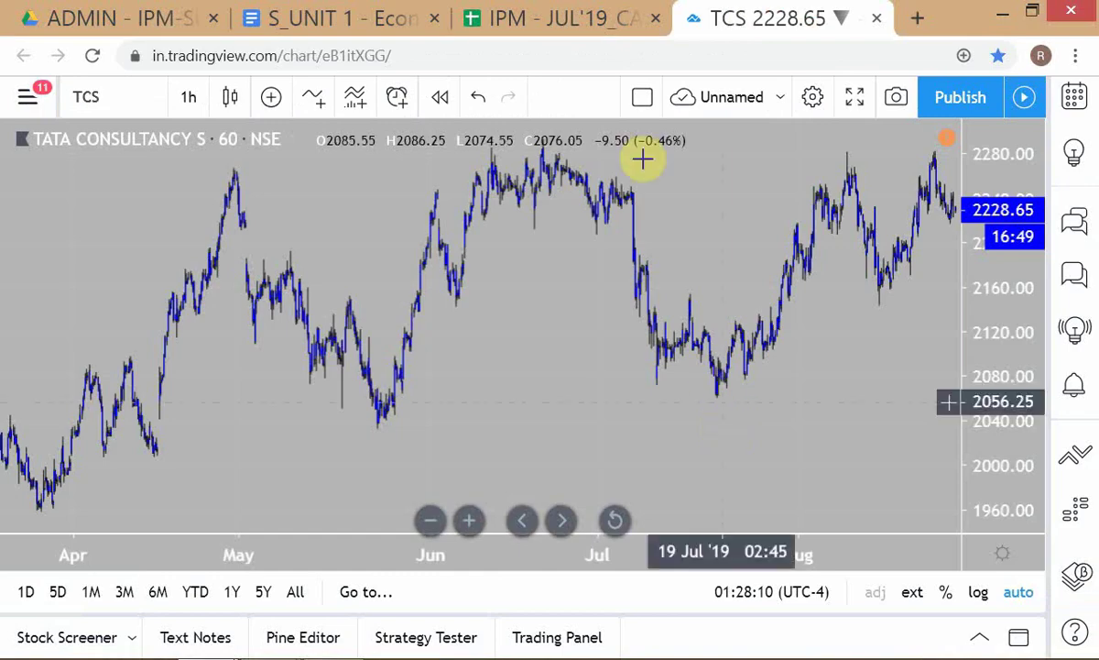
# - Return to the calculation spreadsheet and review the PYRAMIDING block on the CALC_IPM19 sheet
pyautogui.click(550, 27)
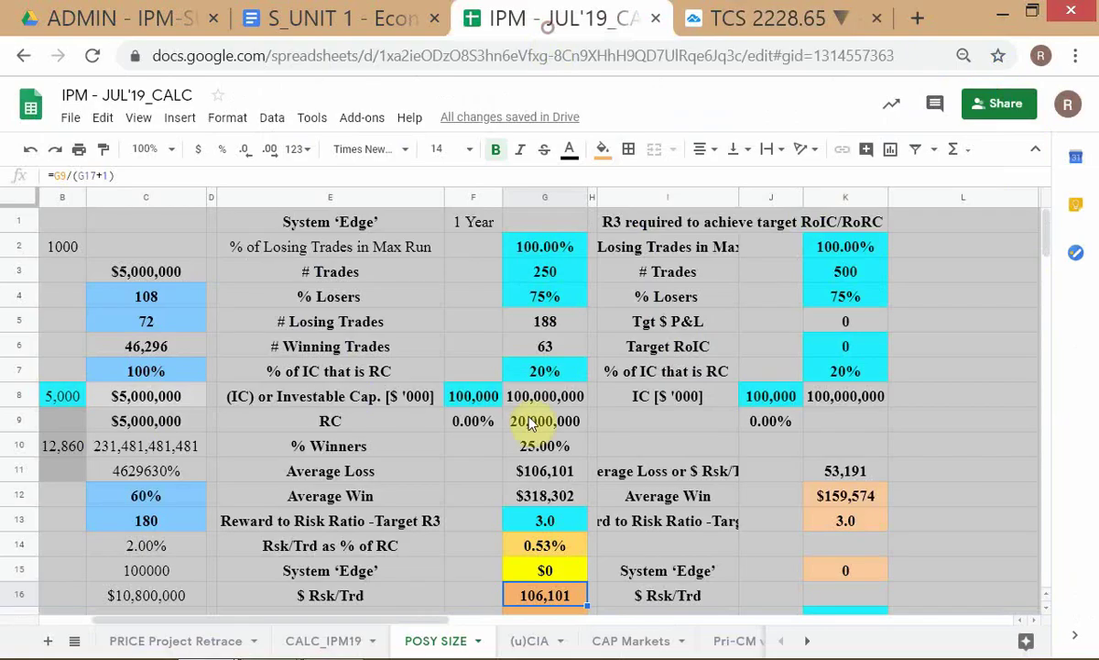
pyautogui.click(336, 644)
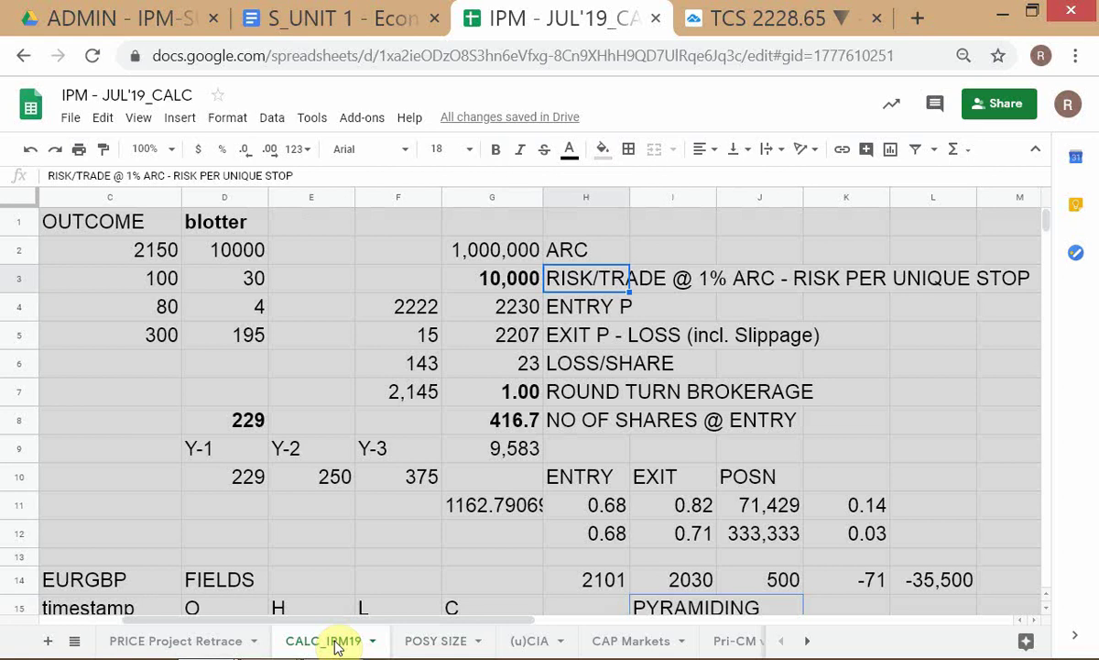
pyautogui.scroll(-4, 491, 480)
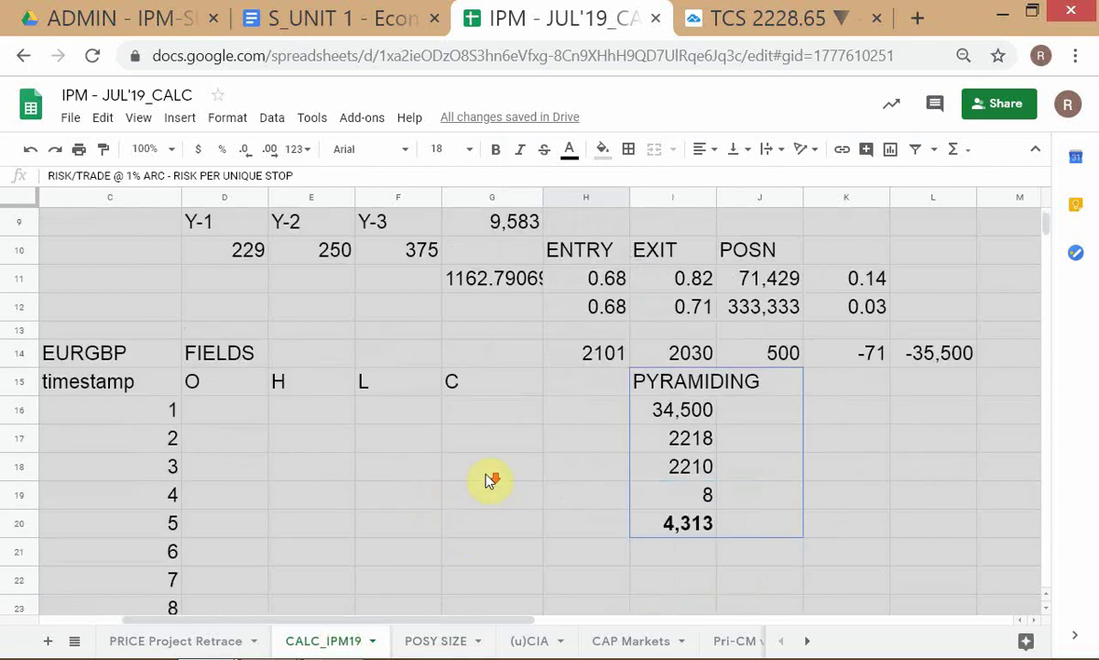
pyautogui.scroll(-1, 491, 480)
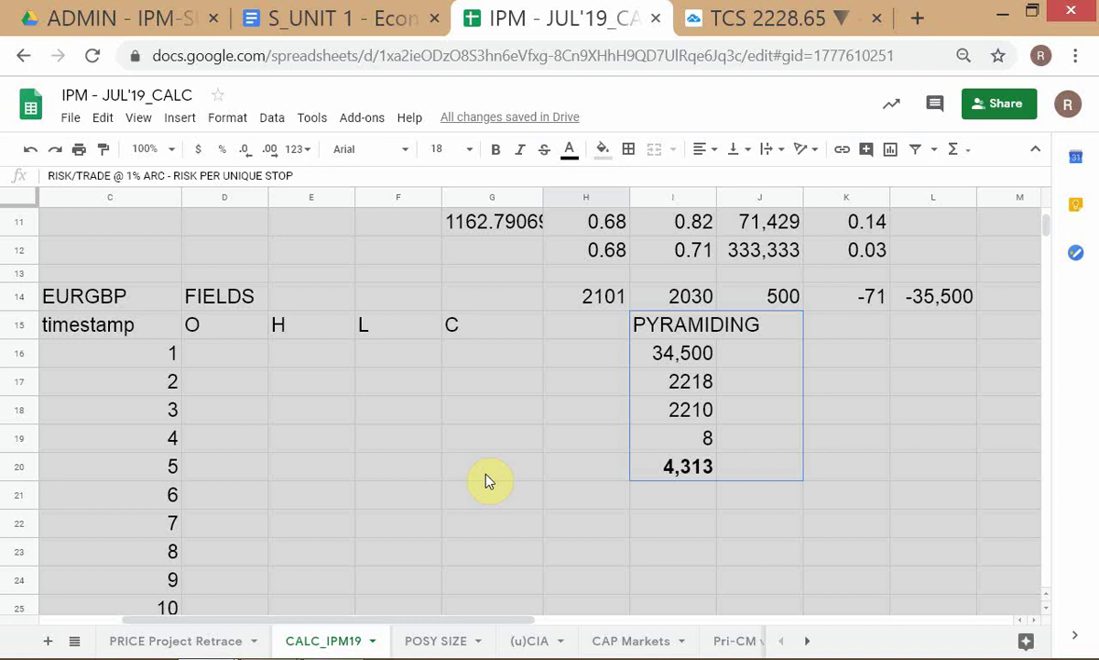
pyautogui.hotkey('alt', 'Tab')
pyautogui.hotkey('alt', 'Tab')
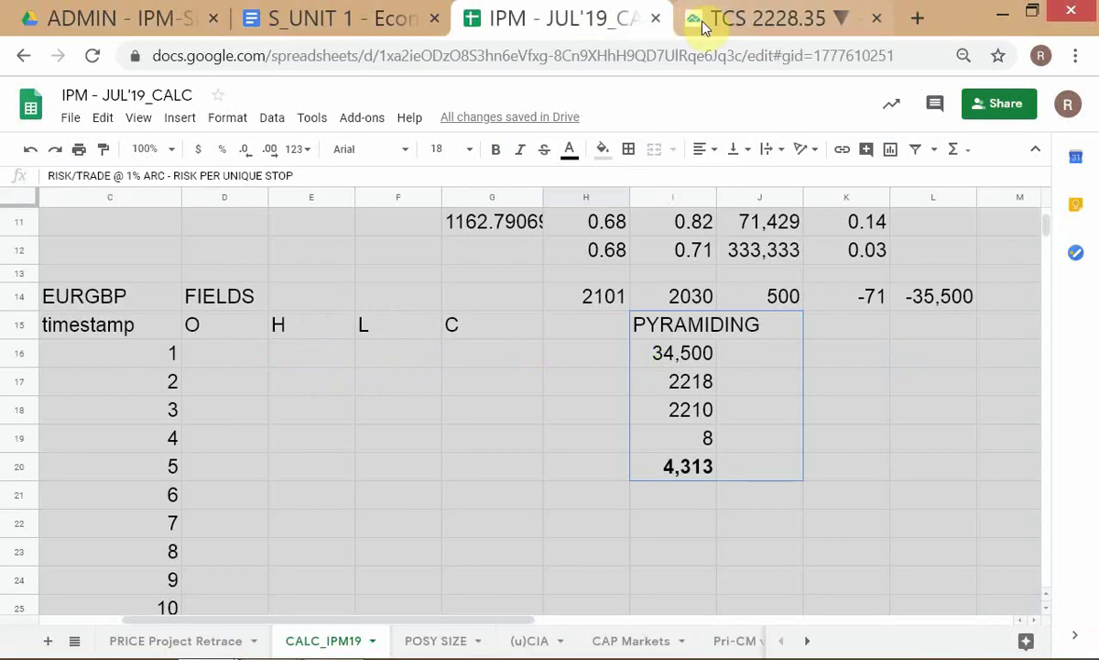
# - Examine the July entry area and early August levels on the TCS chart against the loss-limit rule in the session outline
pyautogui.click(707, 22)
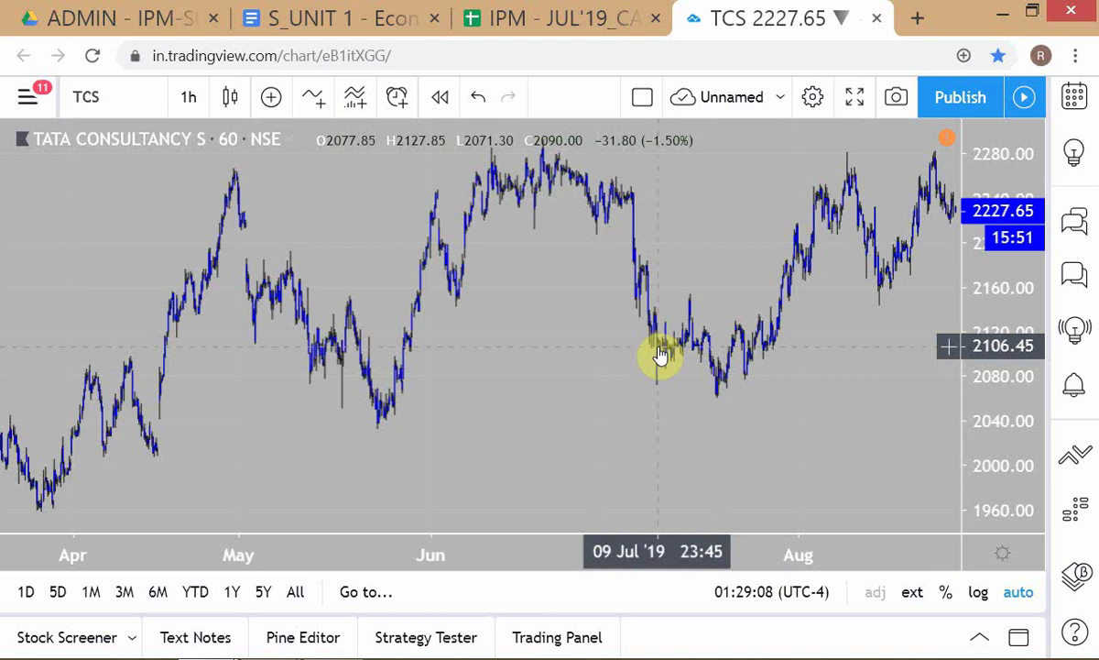
pyautogui.hotkey('alt', 'Tab')
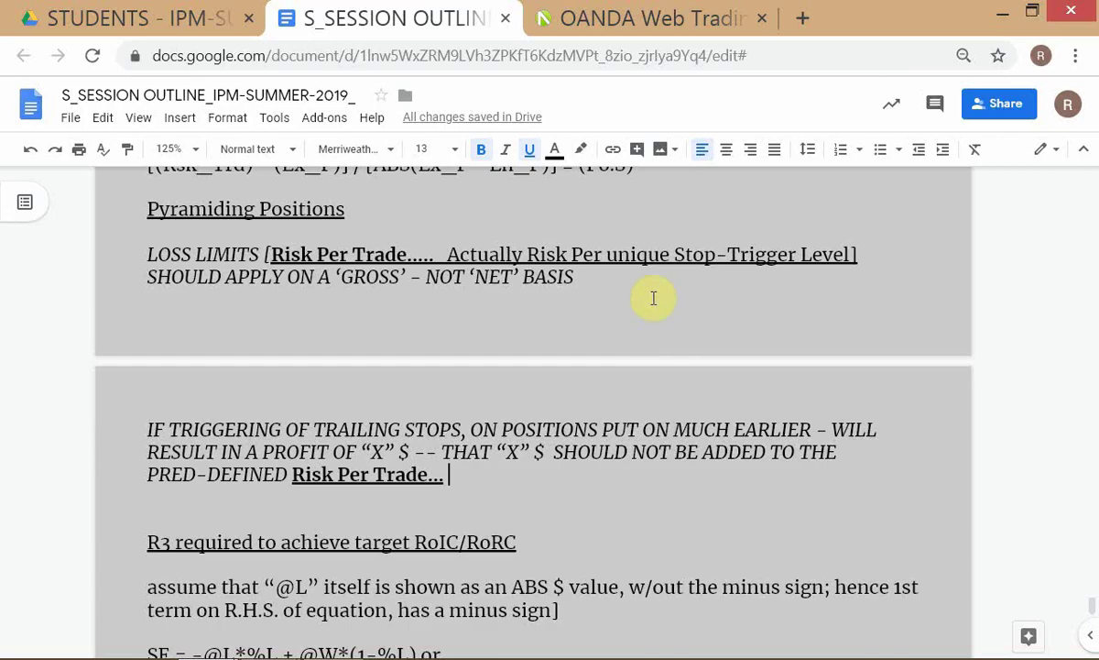
pyautogui.hotkey('alt', 'Tab')
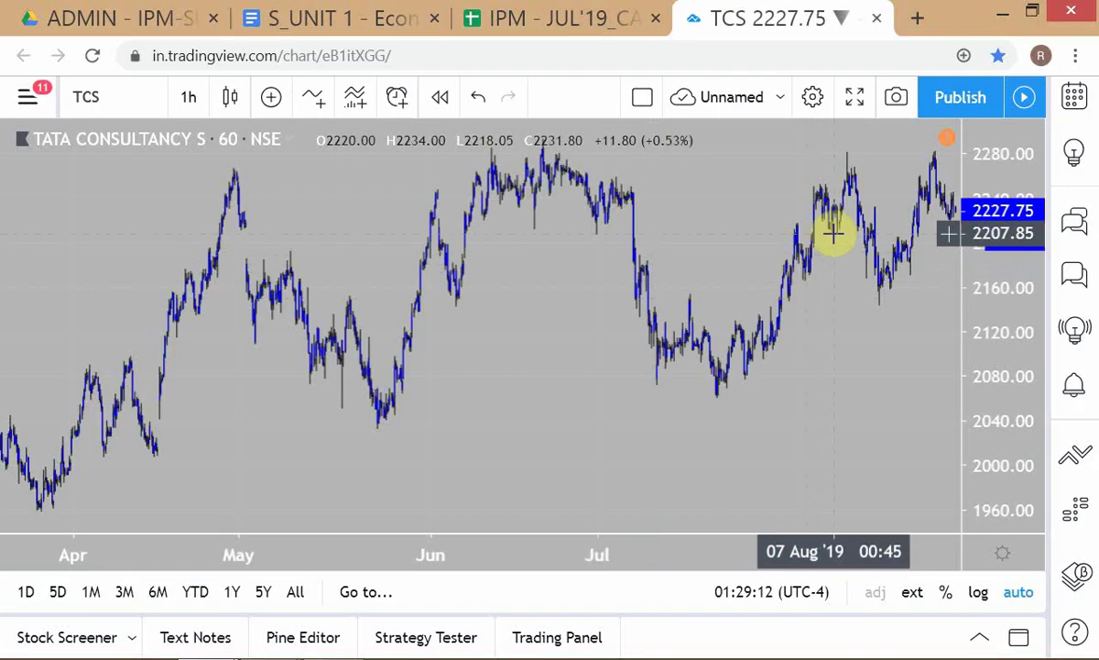
pyautogui.hotkey('alt', 'Tab')
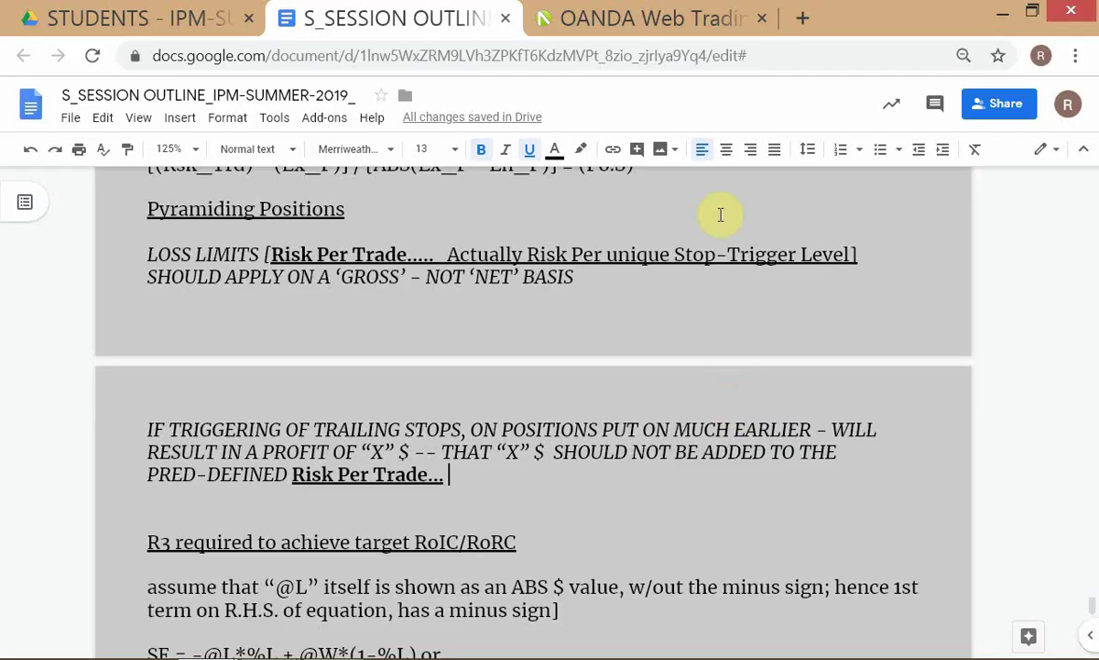
pyautogui.hotkey('alt', 'Tab')
# - Return to the CALC_IPM19 sheet and inspect the profit formula in the first row under PYRAMIDING
pyautogui.click(596, 19)
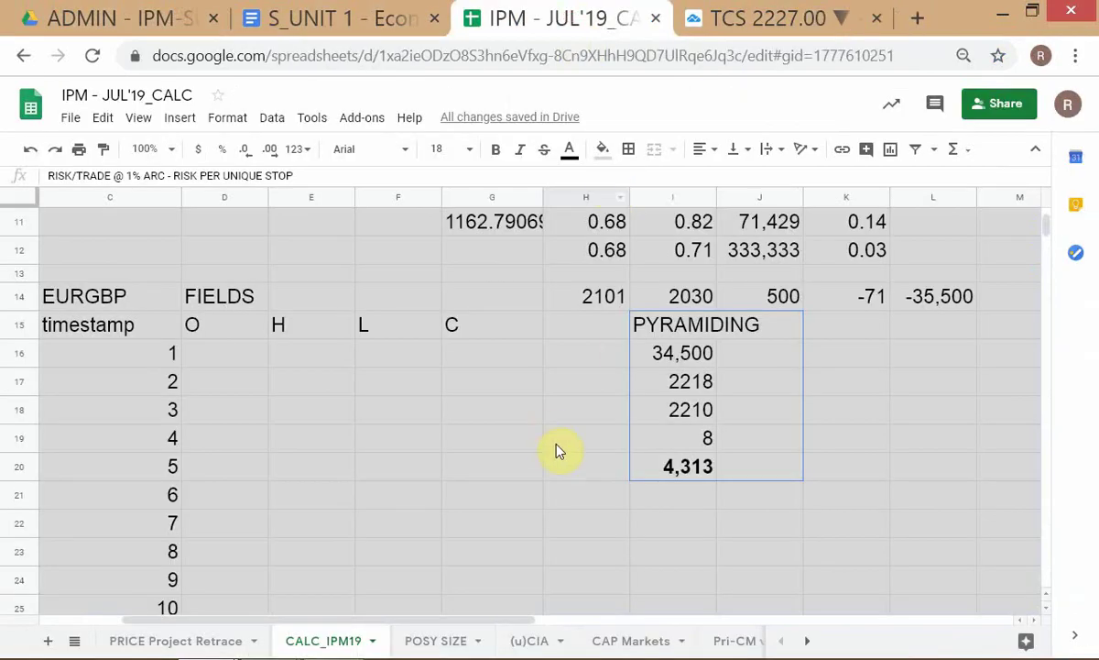
pyautogui.click(701, 521)
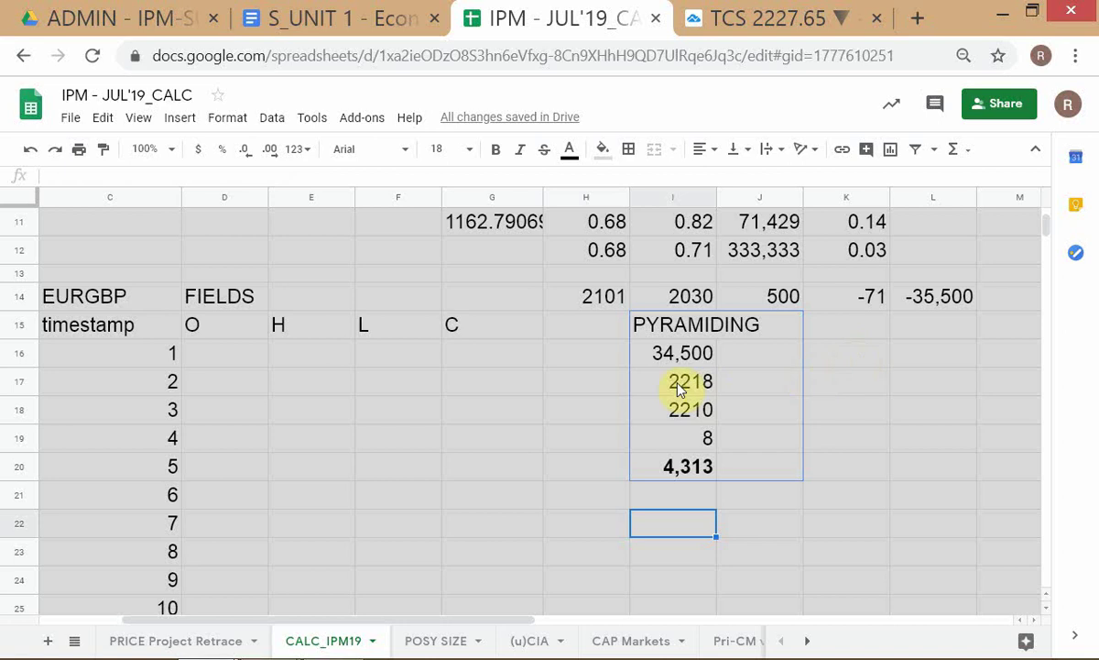
pyautogui.click(678, 387)
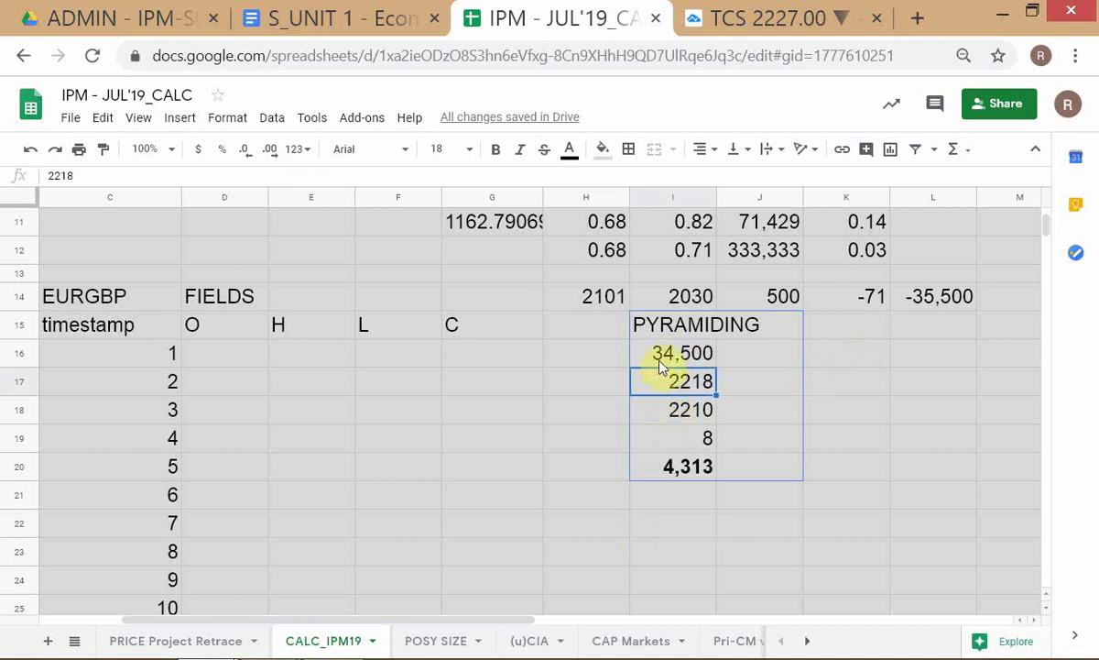
pyautogui.click(661, 361)
pyautogui.doubleClick(659, 357)
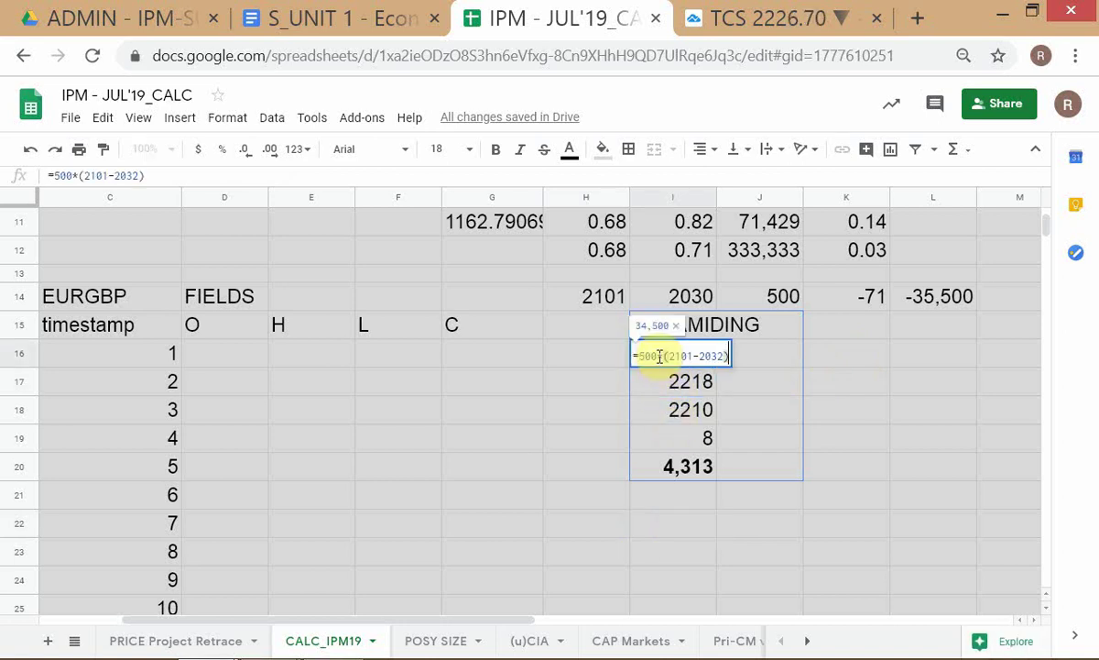
pyautogui.press('Return')
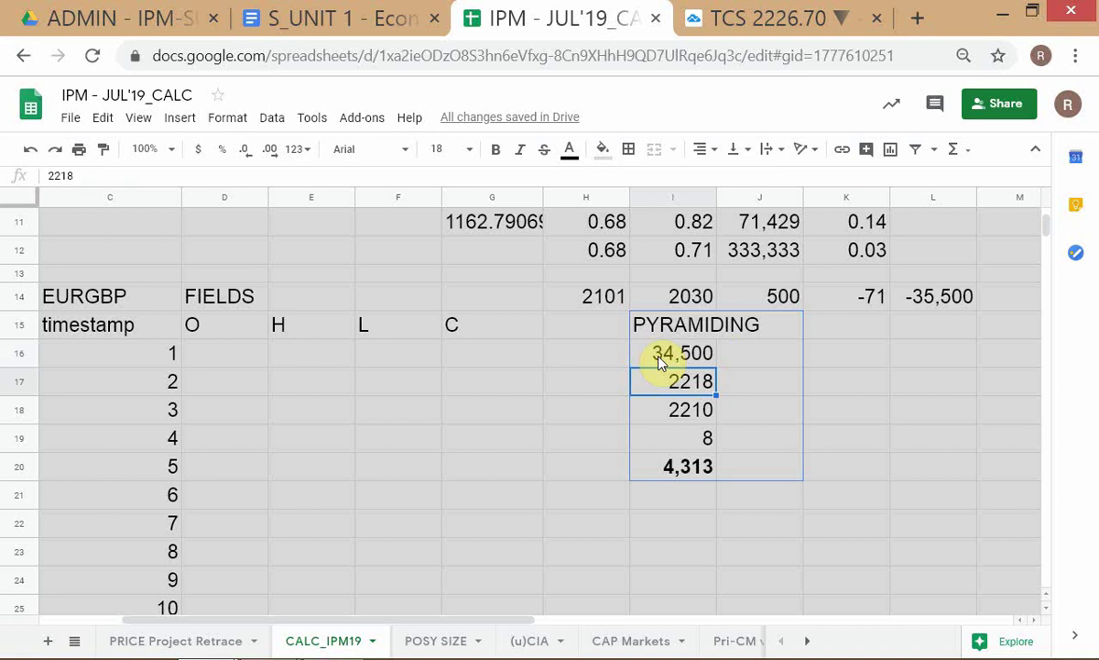
# - Enter 2207 in cell K18, beside the PYRAMIDING block
pyautogui.click(659, 362)
pyautogui.press('Down')
pyautogui.press('Right')
pyautogui.press('Right')
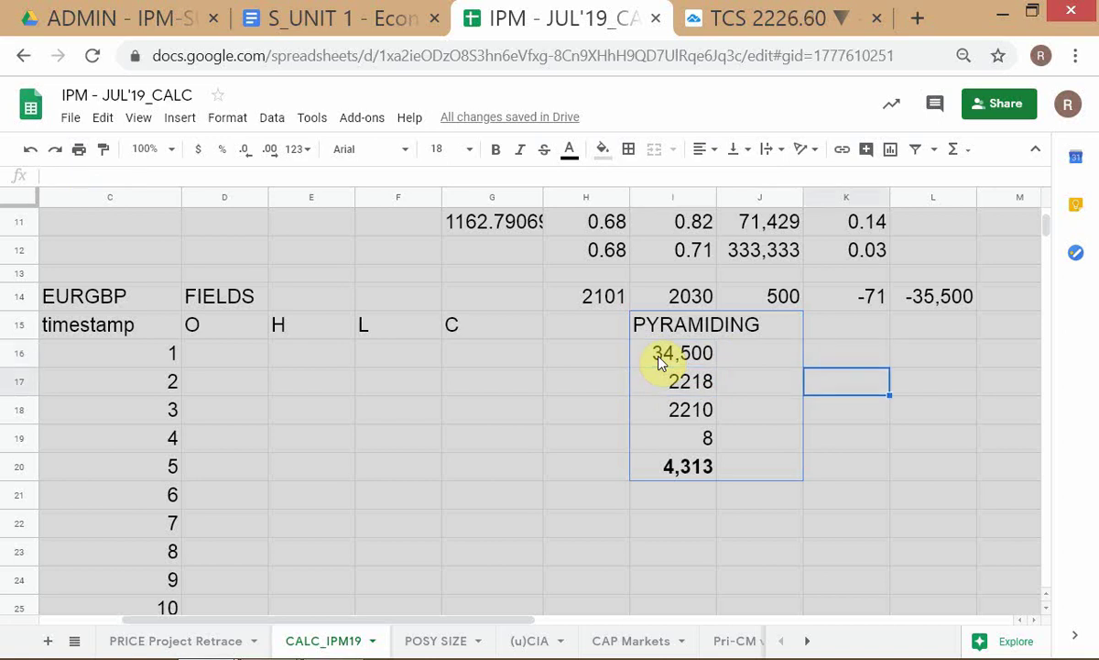
pyautogui.press('Down')
pyautogui.write('2207')
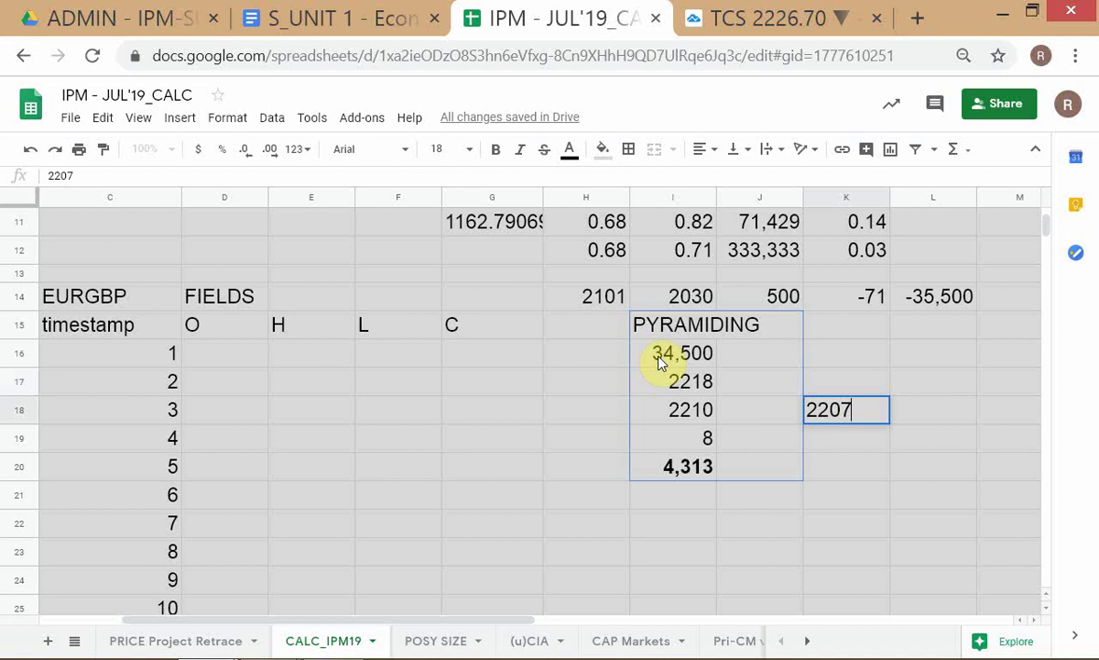
pyautogui.press('Return')
# - Check the early August price peak on the TCS chart against the trailing-stops rule in the session outline
pyautogui.hotkey('alt', 'Tab')
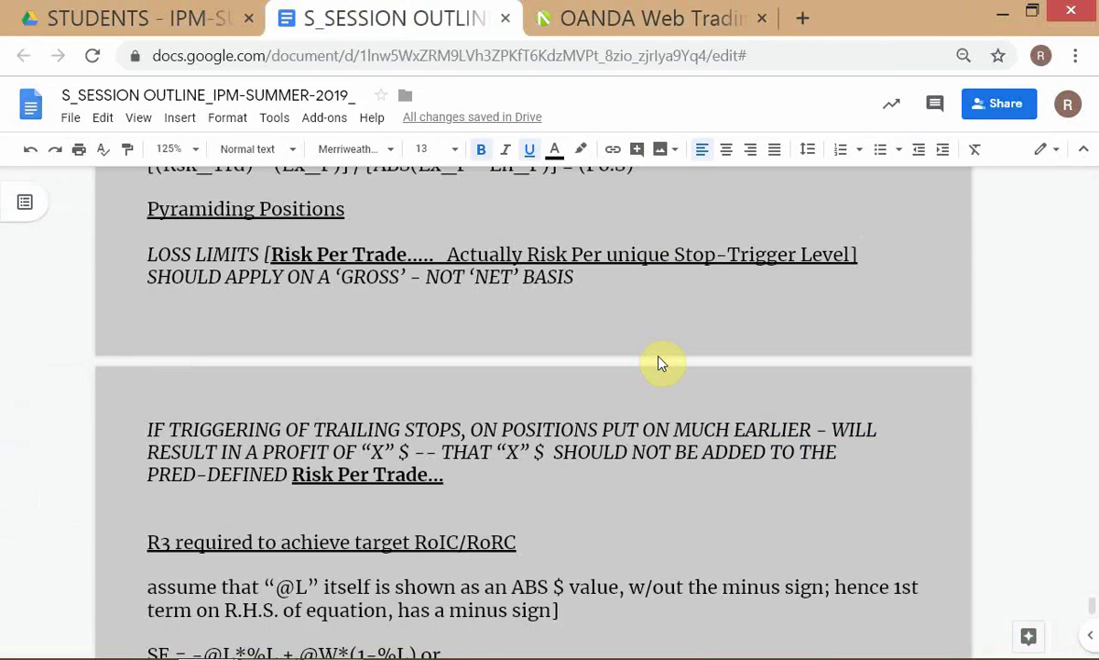
pyautogui.hotkey('alt', 'Tab')
pyautogui.hotkey('alt', 'Tab')
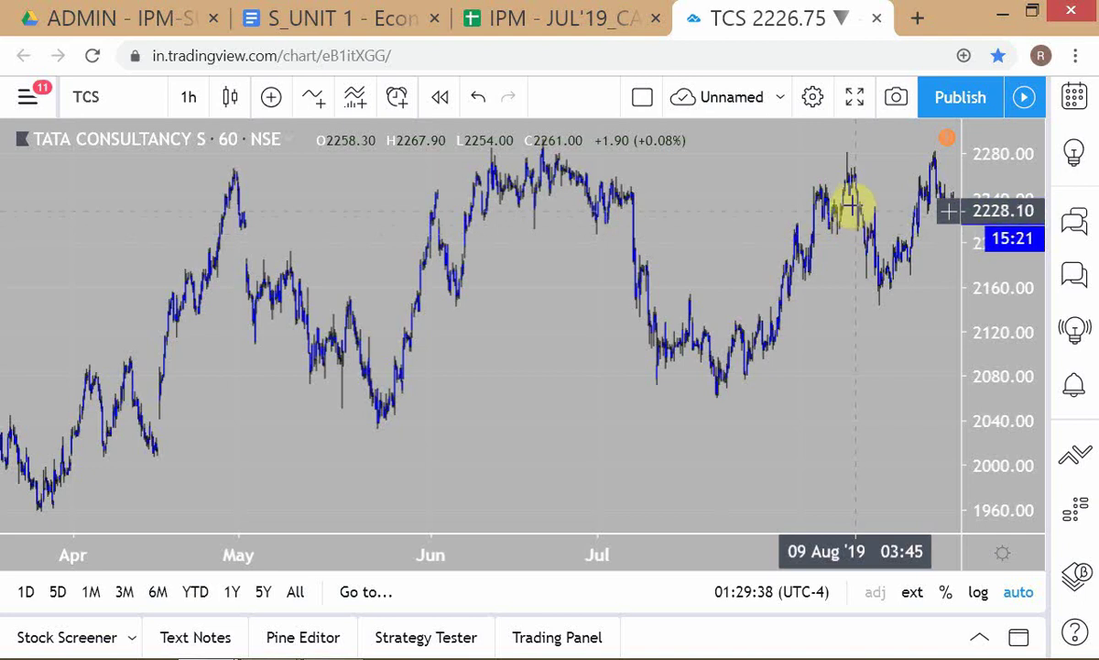
pyautogui.hotkey('alt', 'Tab')
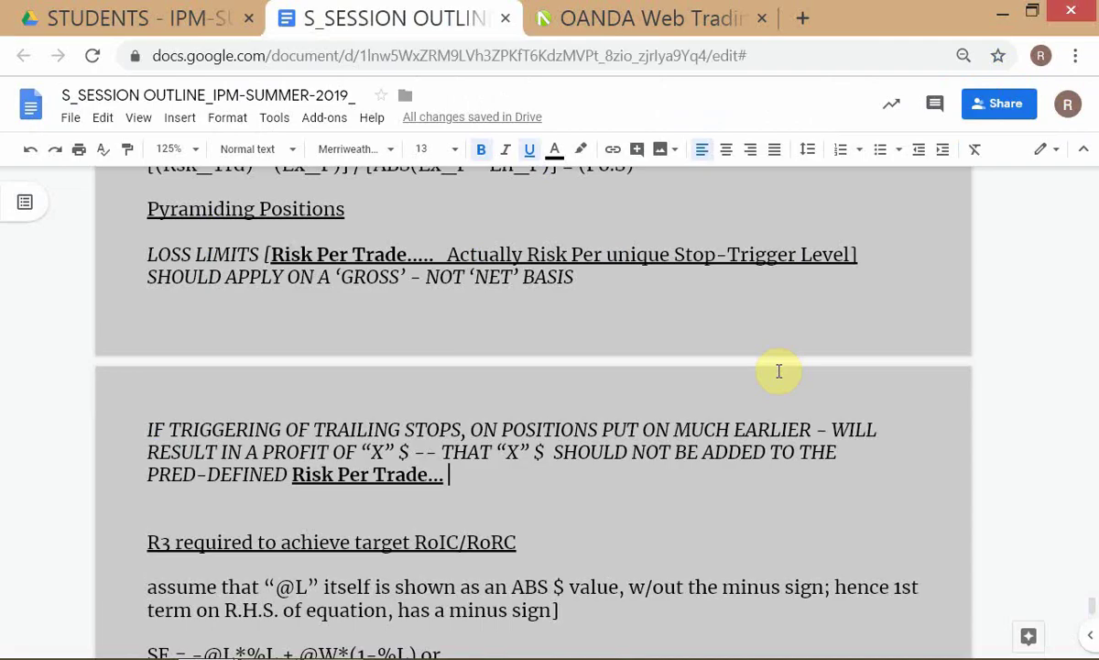
# - Return to the CALC_IPM19 sheet and enter 2235 in cell K16, above the 2207 value
pyautogui.hotkey('alt', 'Tab')
pyautogui.hotkey('alt', 'Tab')
pyautogui.press('Tab')
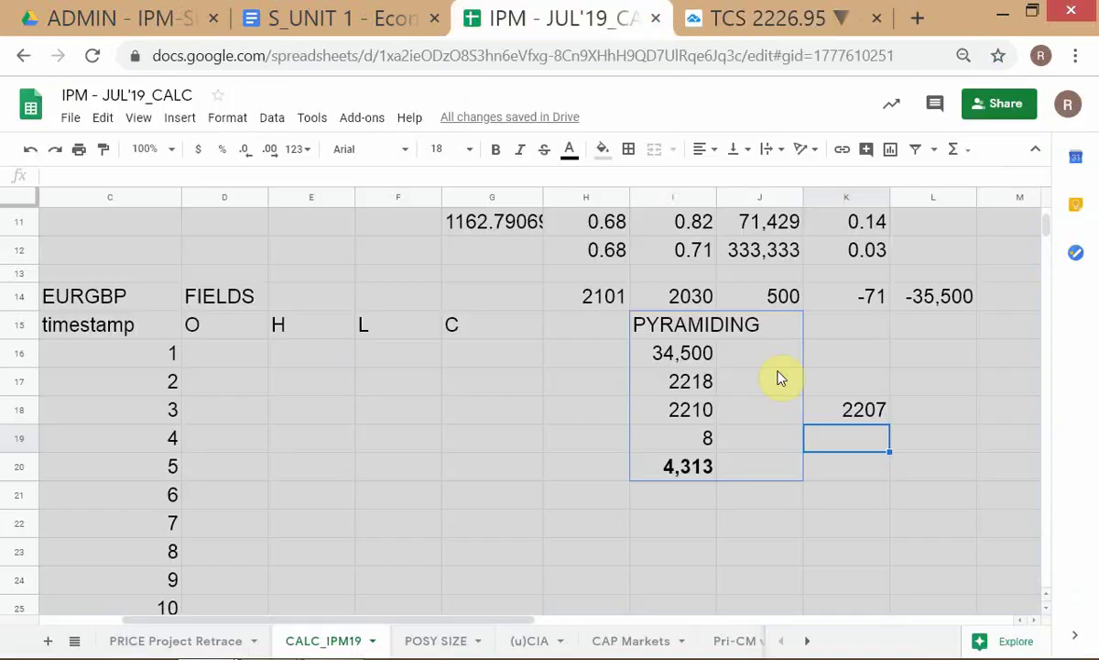
pyautogui.press('Up')
pyautogui.press('Up')
pyautogui.press('Up')
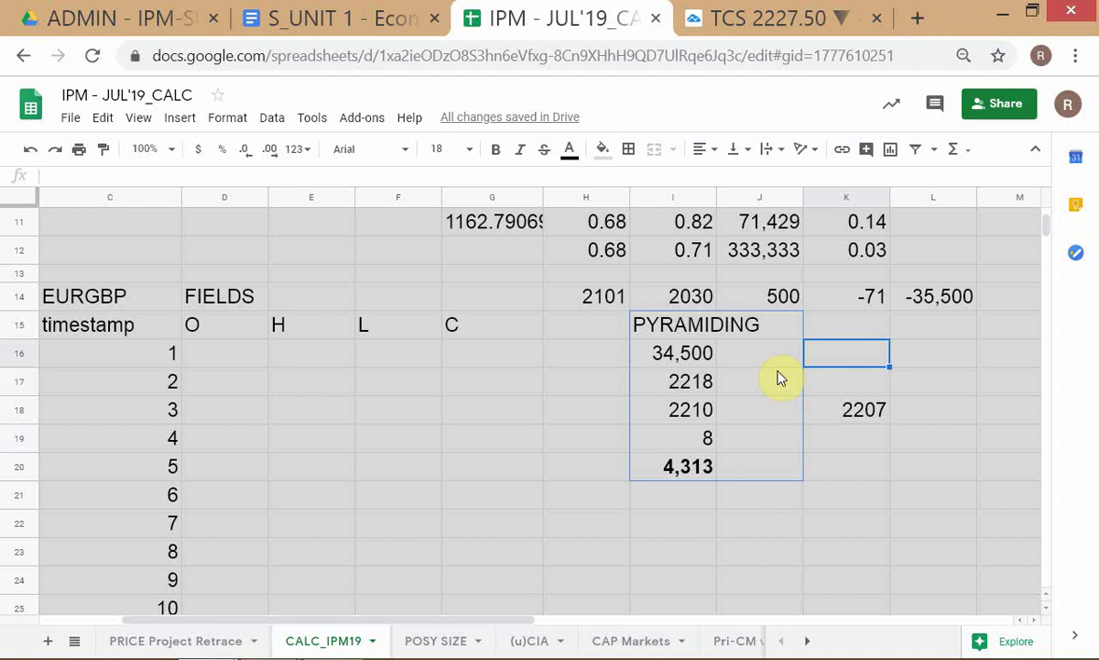
pyautogui.write('2235')
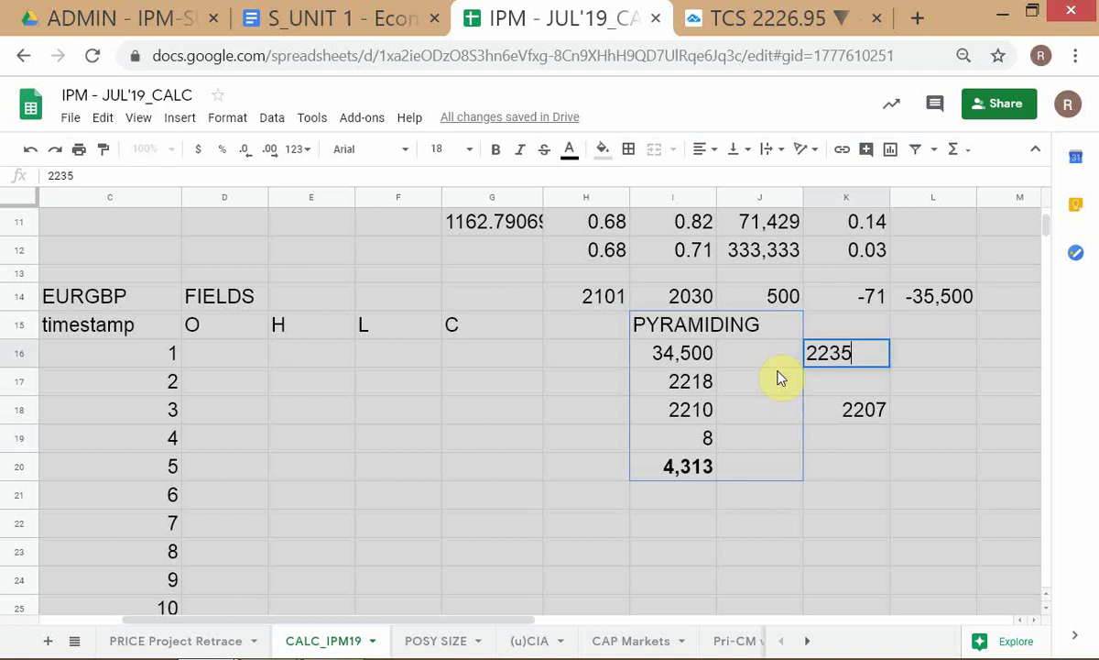
pyautogui.press('Return')
# - Switch back to the TCS chart and examine the mid-July price levels
pyautogui.hotkey('alt', 'Tab')
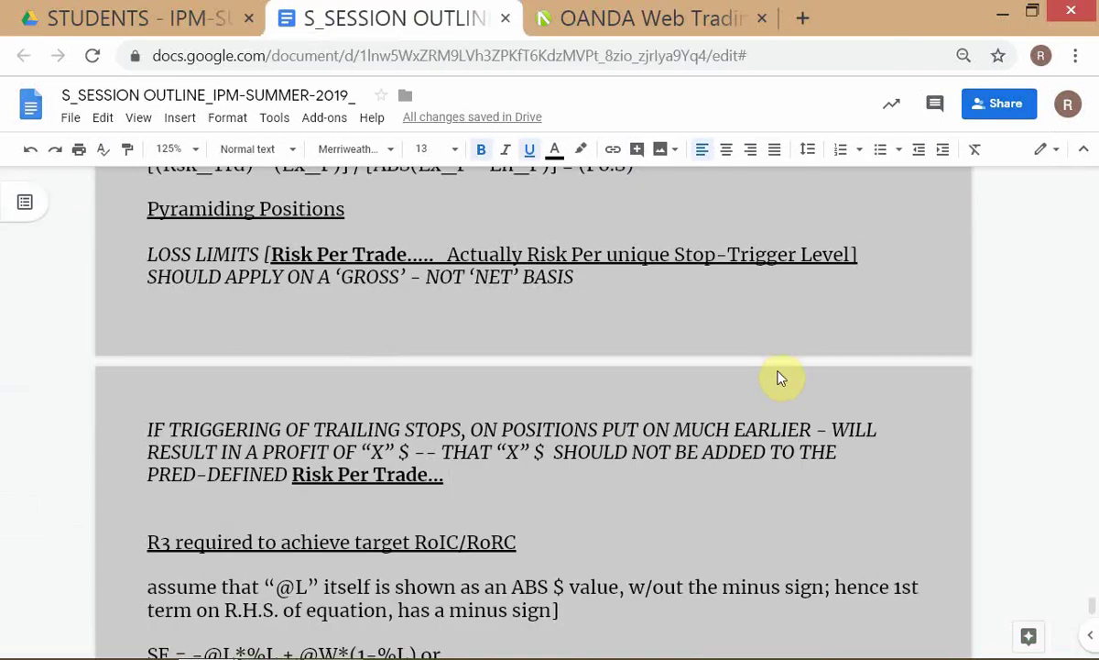
pyautogui.hotkey('alt', 'Tab')
pyautogui.click(737, 20)
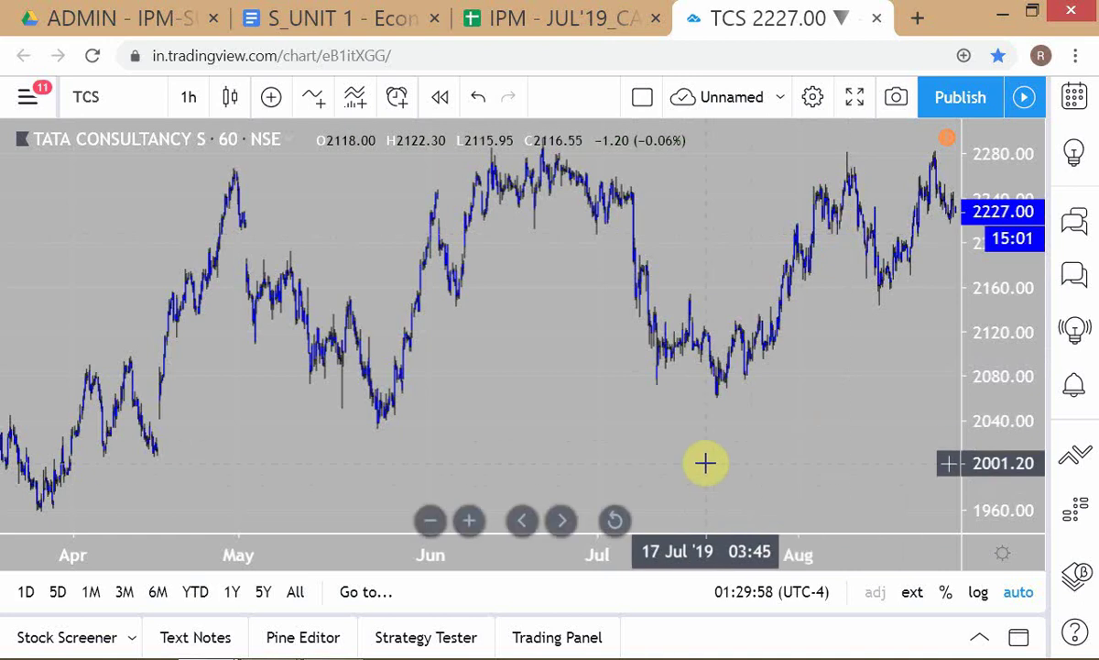
# - Return to the CALC_IPM19 sheet and enter 2100 in cell K19 and 500 in cell K20, below the 2207 value
pyautogui.hotkey('ctrl', 'shift', 'Tab')
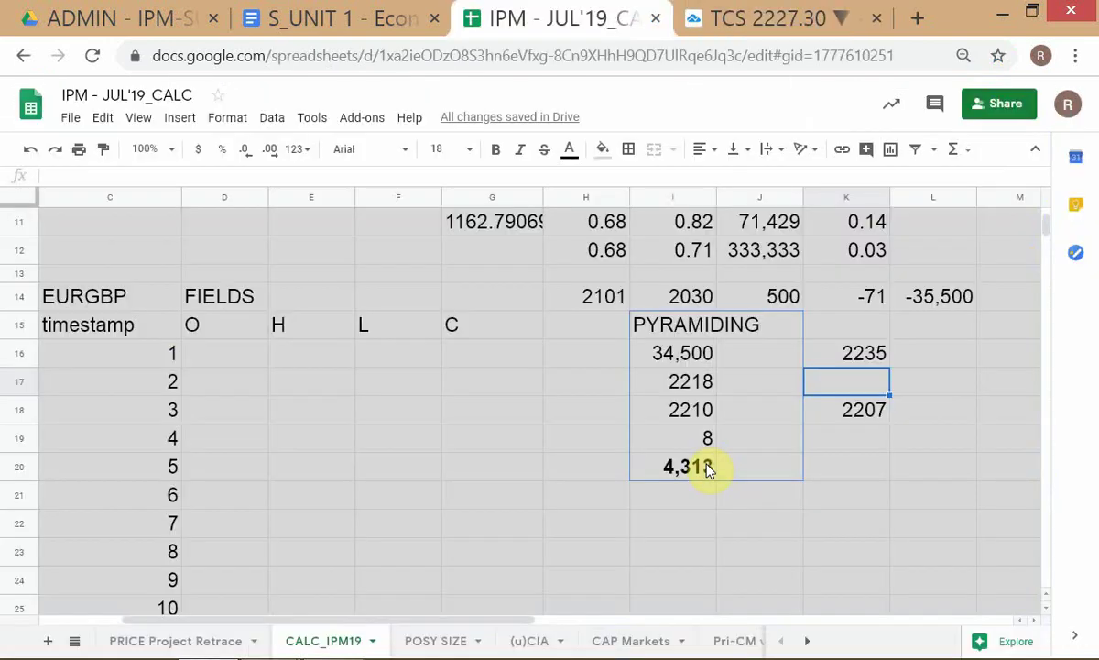
pyautogui.hotkey('ctrl', 'Tab')
pyautogui.click(861, 445)
pyautogui.write('2100')
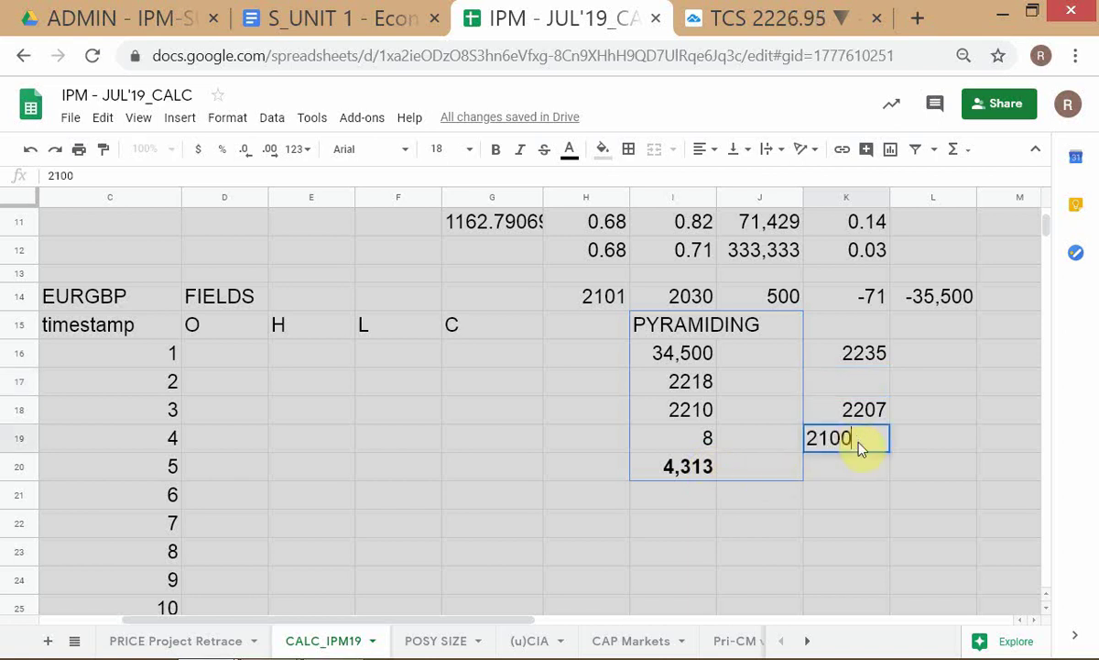
pyautogui.press('Return')
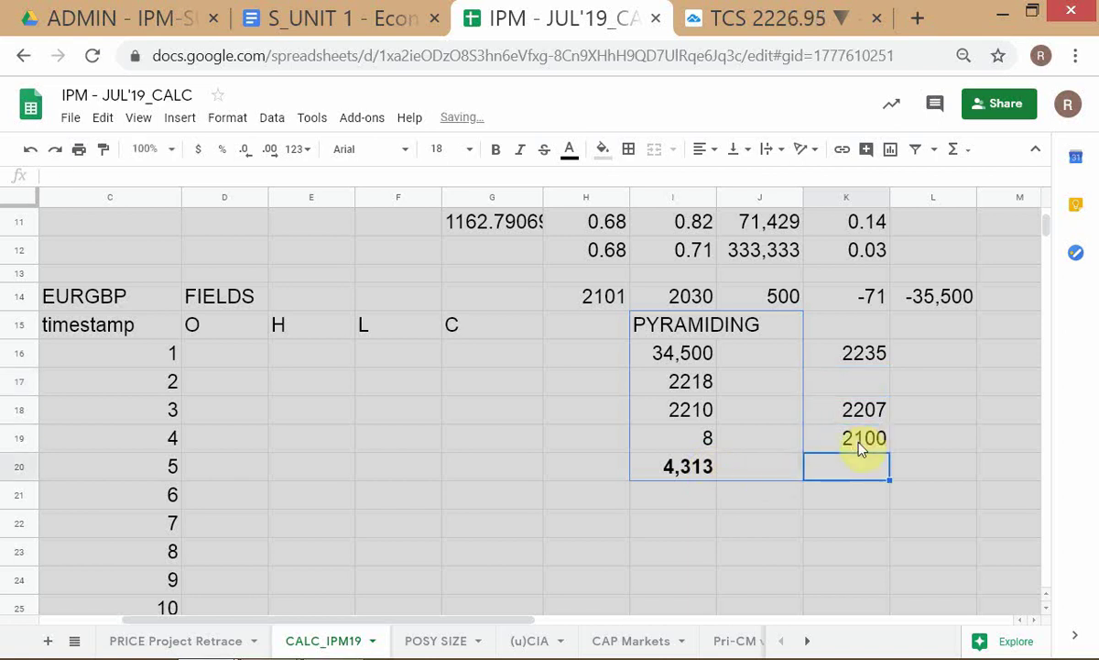
pyautogui.write('500')
pyautogui.press('Return')
pyautogui.press('Up')
pyautogui.press('Down')
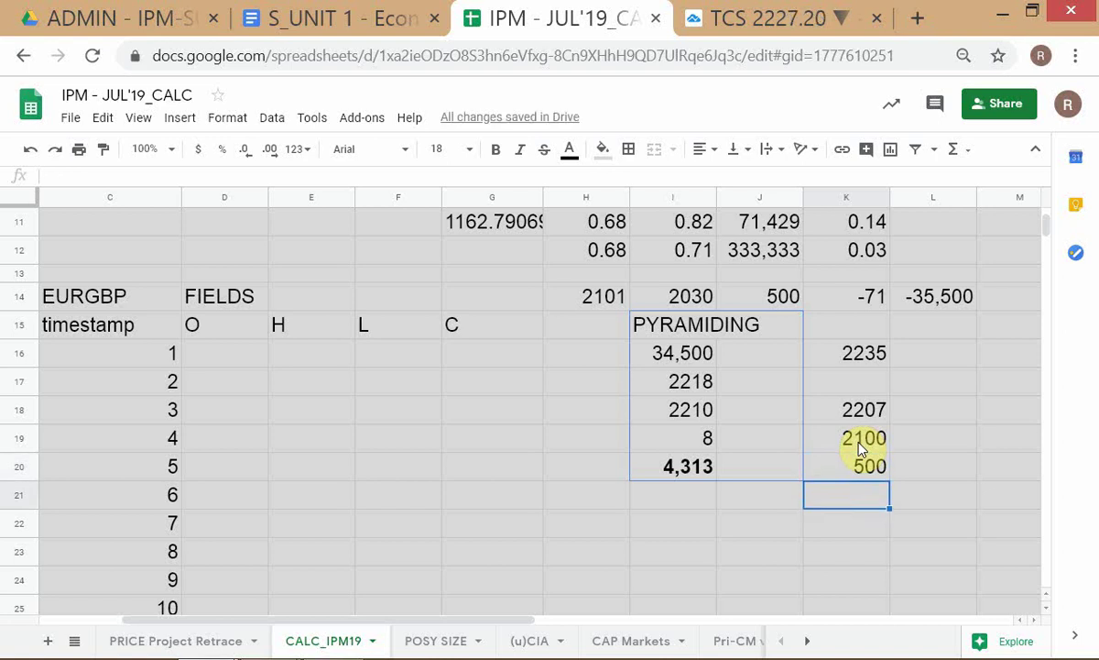
# - Calculate the position's profit in cell K21 with the formula =K20*(K18-K19)
pyautogui.press('Up')
pyautogui.press('Up')
pyautogui.press('Down')
pyautogui.press('Down')
pyautogui.write('=')
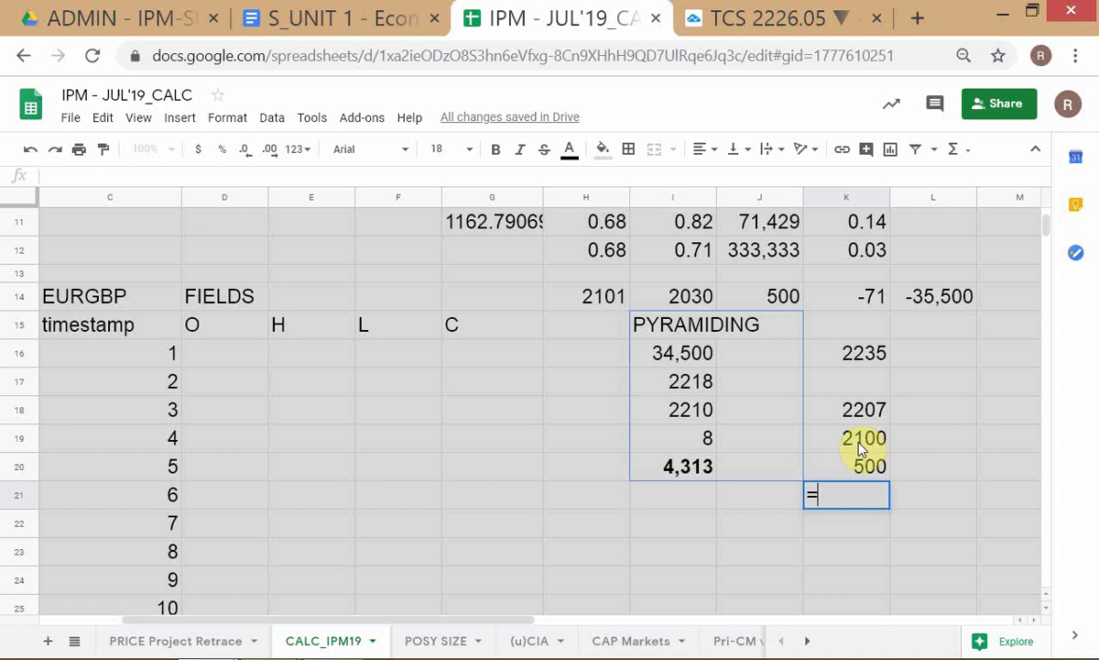
pyautogui.press('Up')
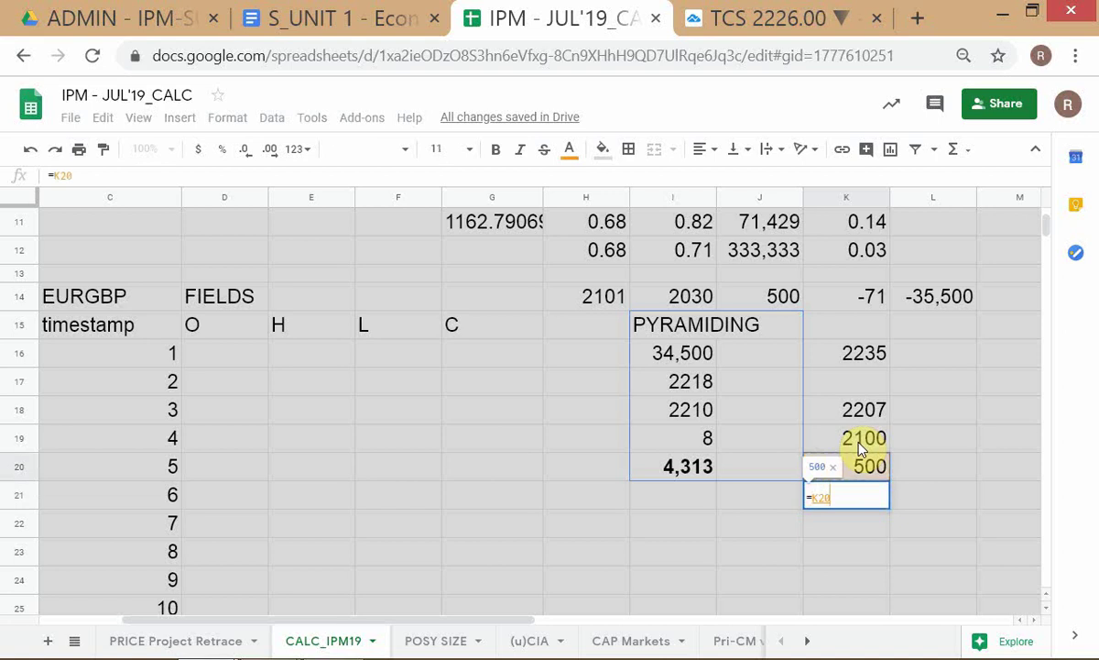
pyautogui.write('*)')
pyautogui.press('BackSpace')
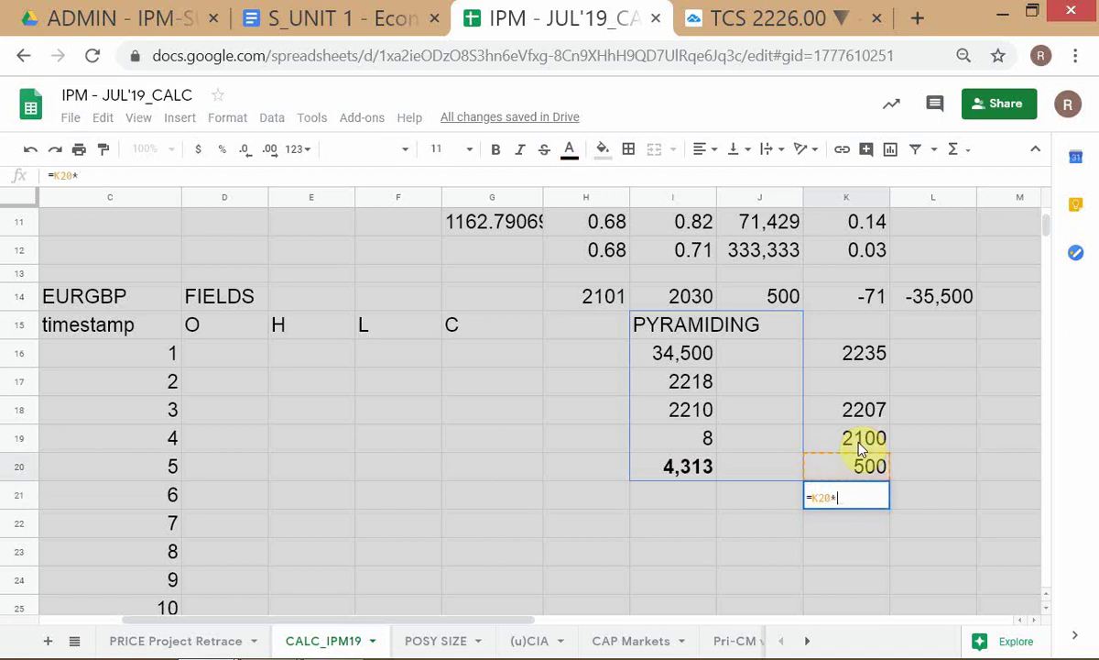
pyautogui.write('(')
pyautogui.press('Up')
pyautogui.press('Up')
pyautogui.press('Up')
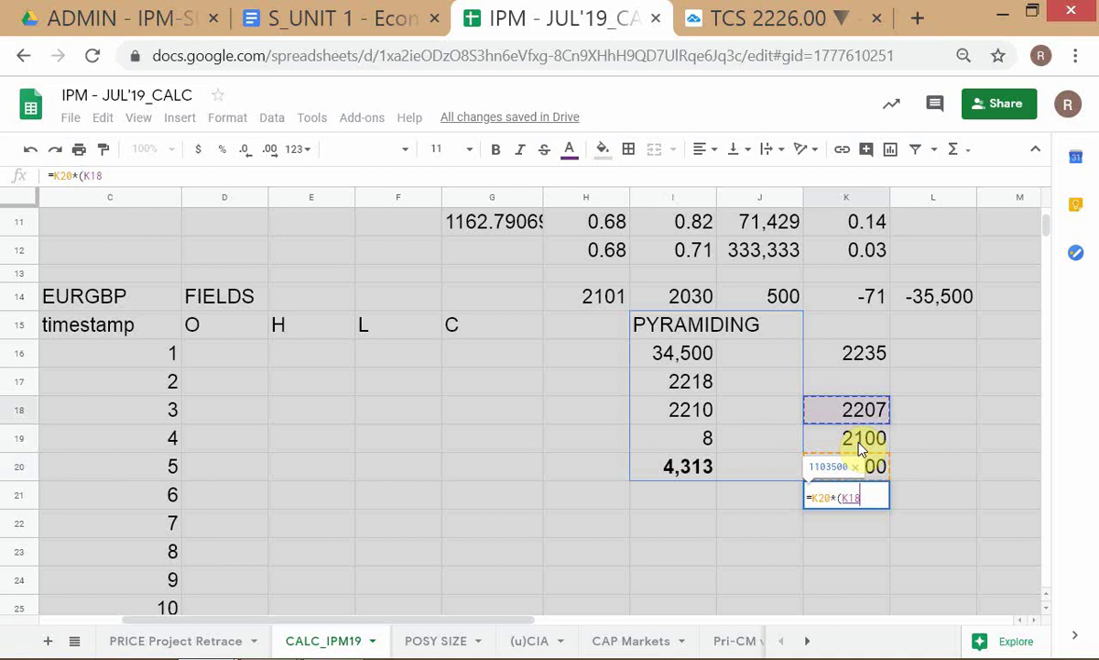
pyautogui.write('-')
pyautogui.press('Up')
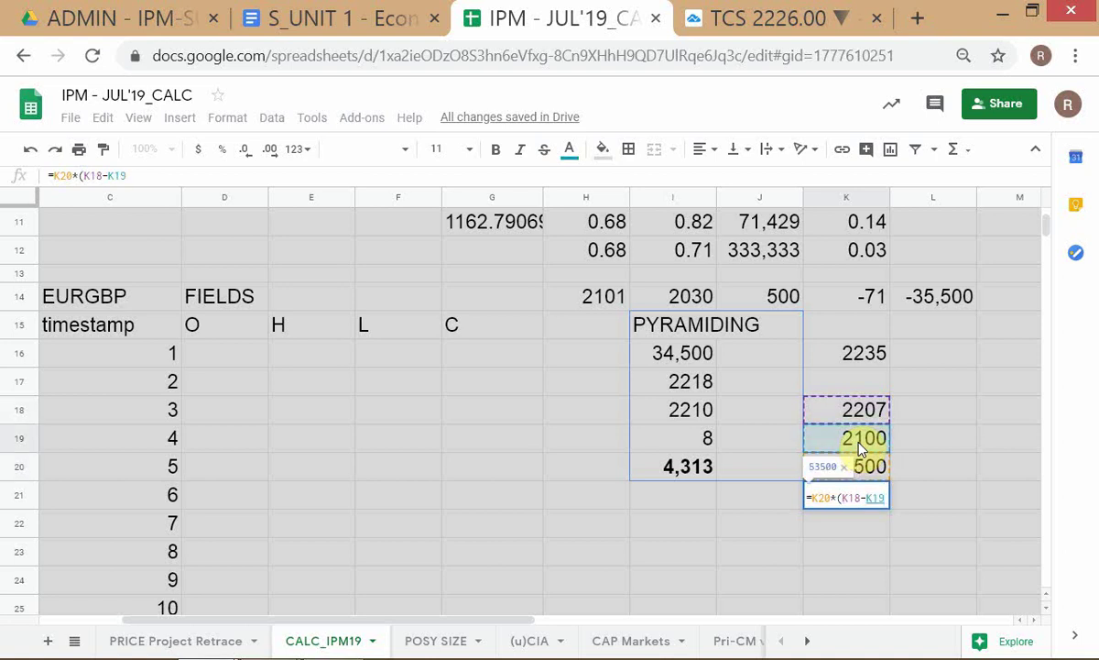
pyautogui.write(')')
pyautogui.press('Return')
# - Format the profit result in K21 as a bold number with thousands separators and no decimals
pyautogui.press('Up')
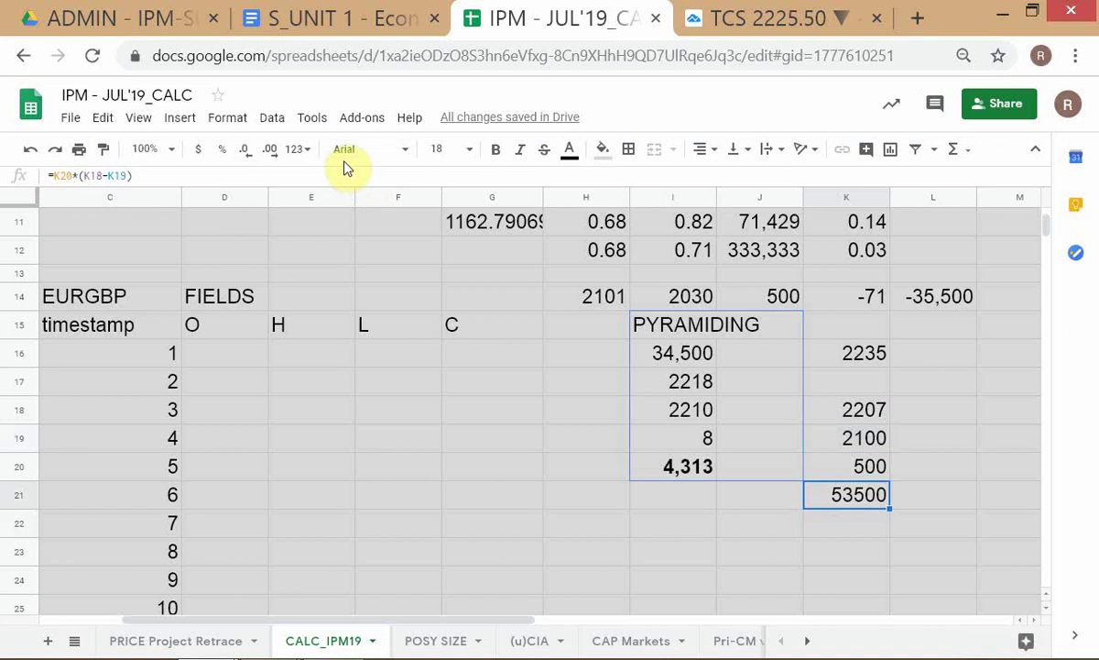
pyautogui.click(300, 149)
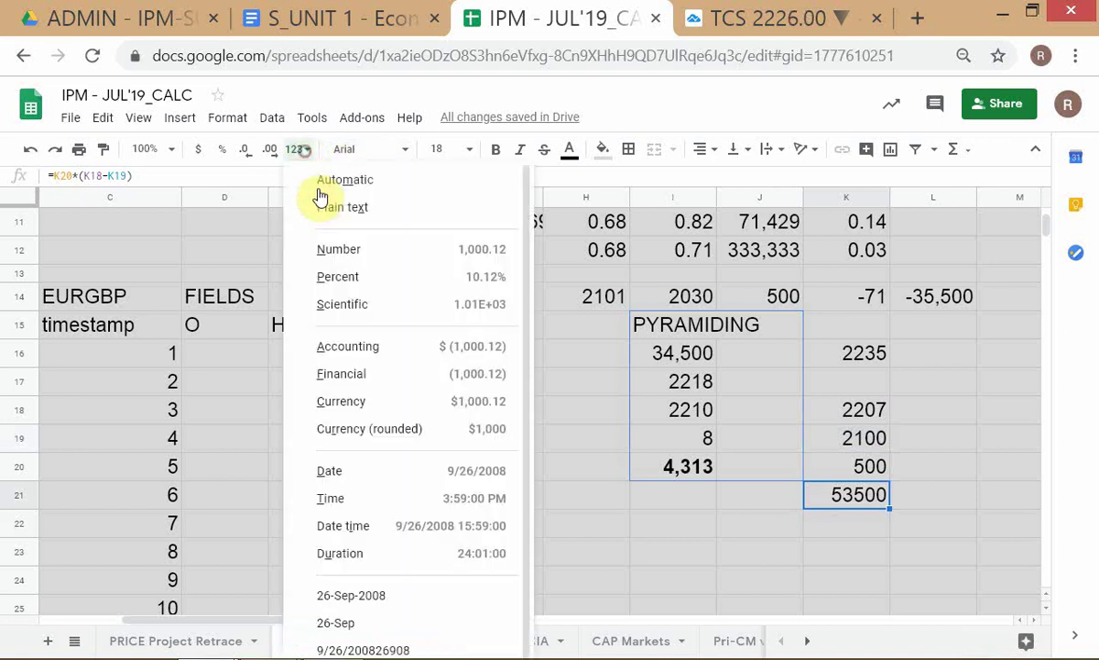
pyautogui.click(353, 247)
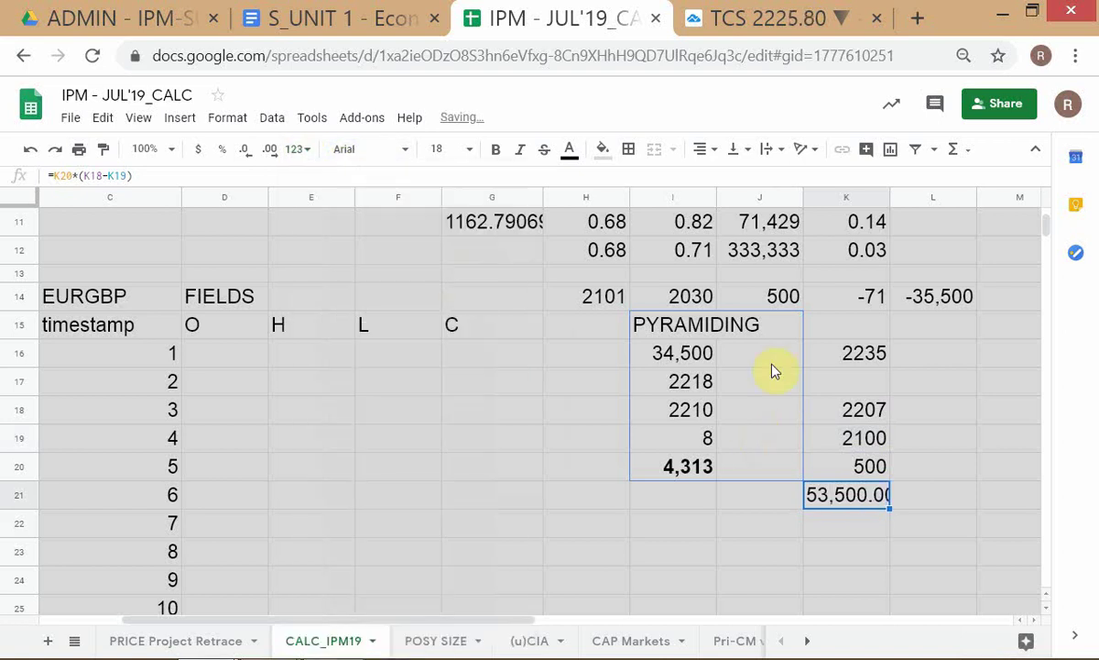
pyautogui.click(244, 153)
pyautogui.click(244, 153)
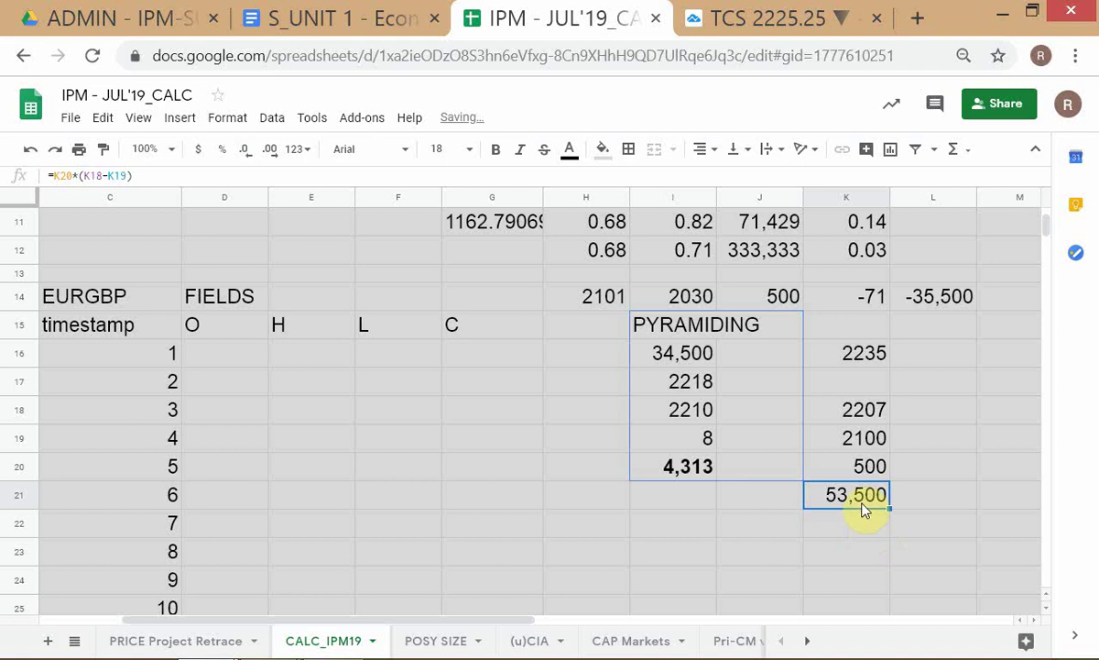
pyautogui.hotkey('ctrl', 'b')
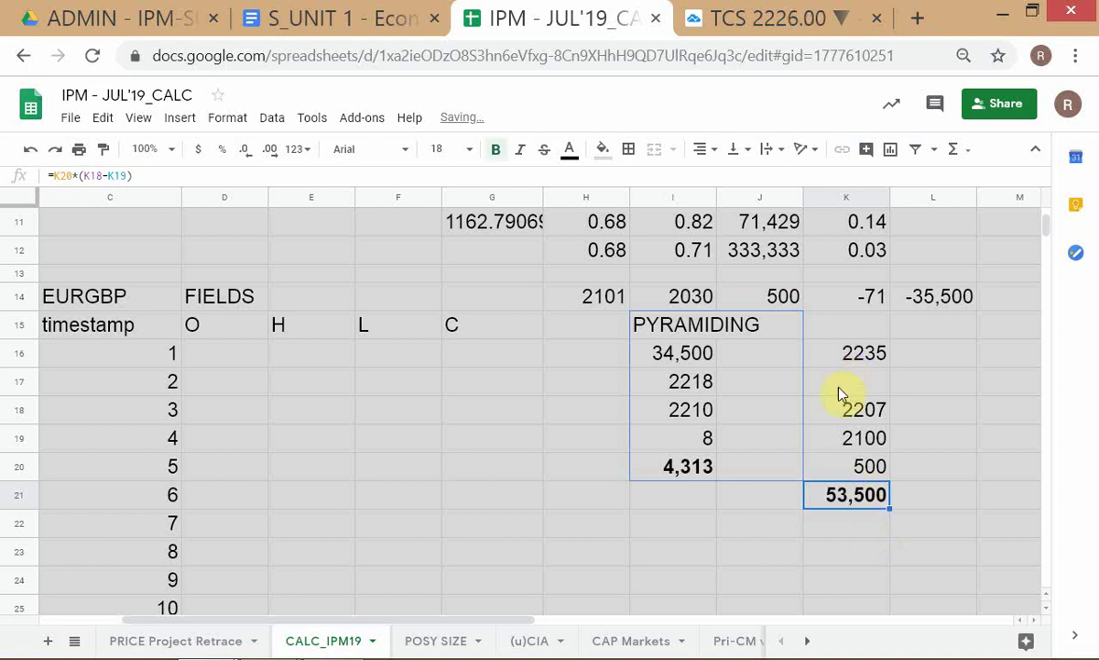
# - Enter 106000 in cell L15, below the -35,500 value, and make it bold
pyautogui.click(952, 330)
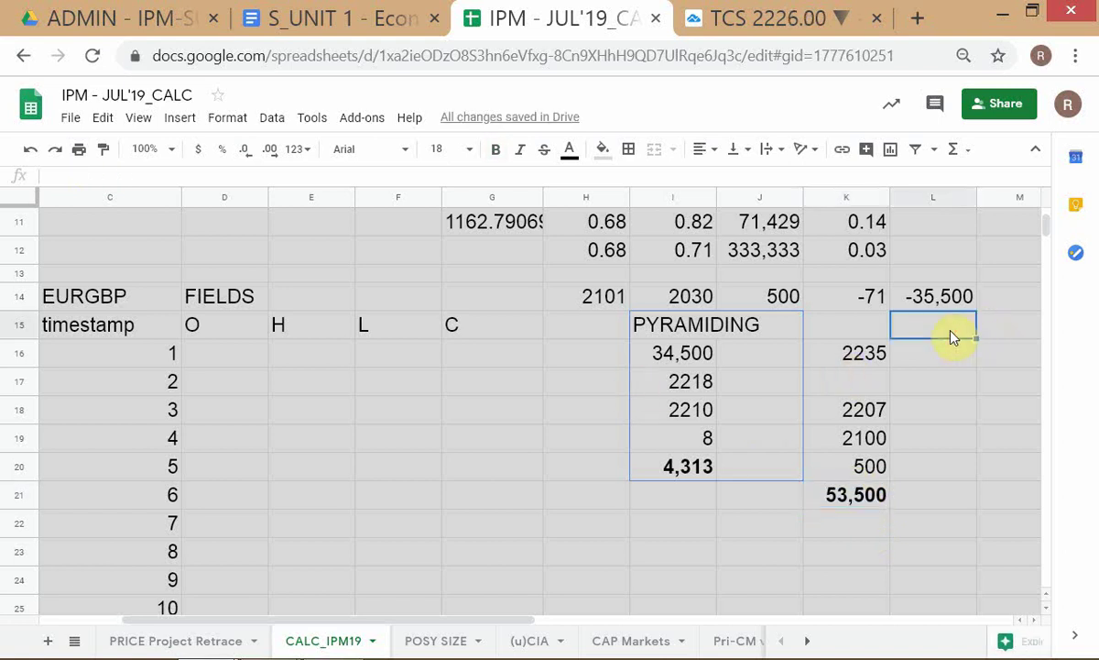
pyautogui.write('1060')
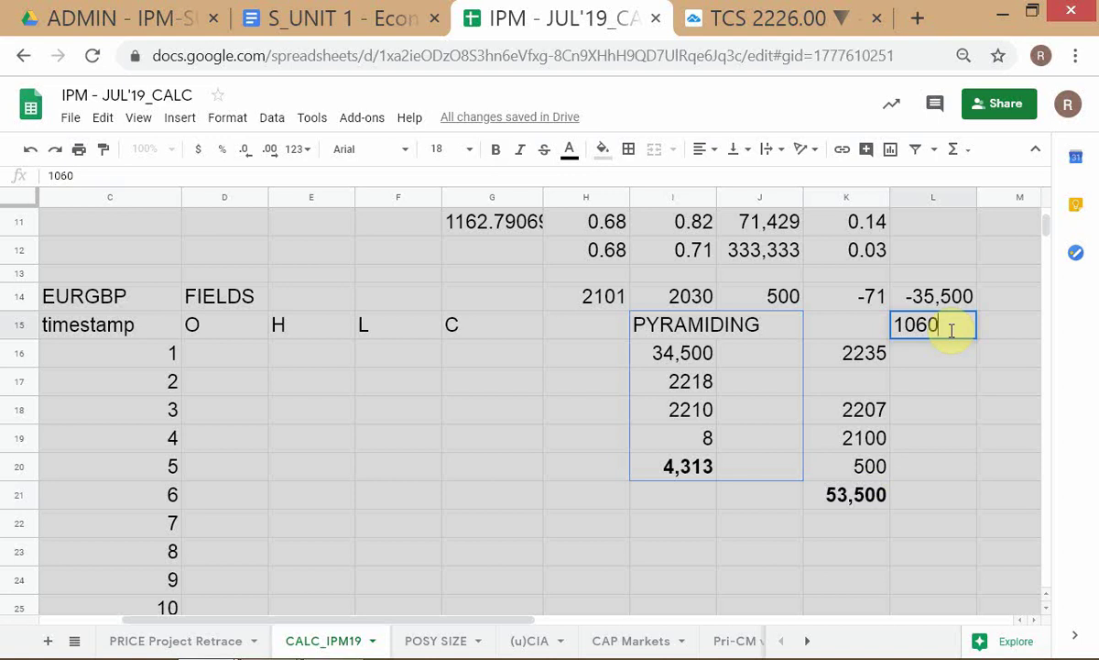
pyautogui.write('00')
pyautogui.press('Return')
pyautogui.click(952, 328)
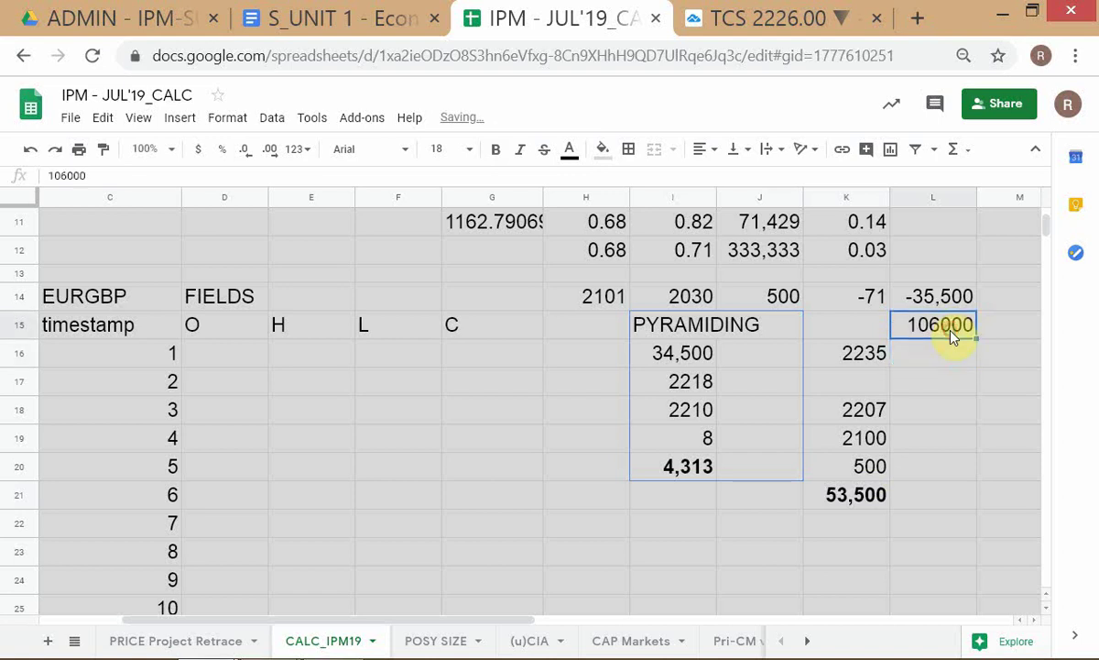
pyautogui.hotkey('ctrl', 'b')
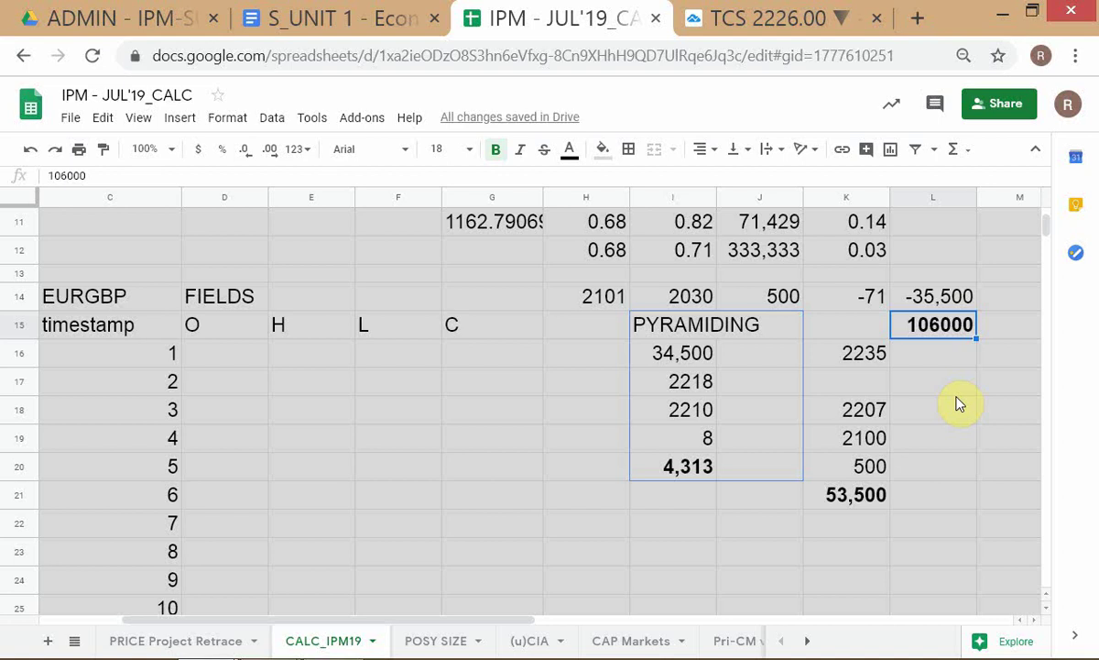
# - Check the early August area of the TCS chart, then review the $ Rsk/Trd inputs and result in the POSY SIZE sheet
pyautogui.click(730, 20)
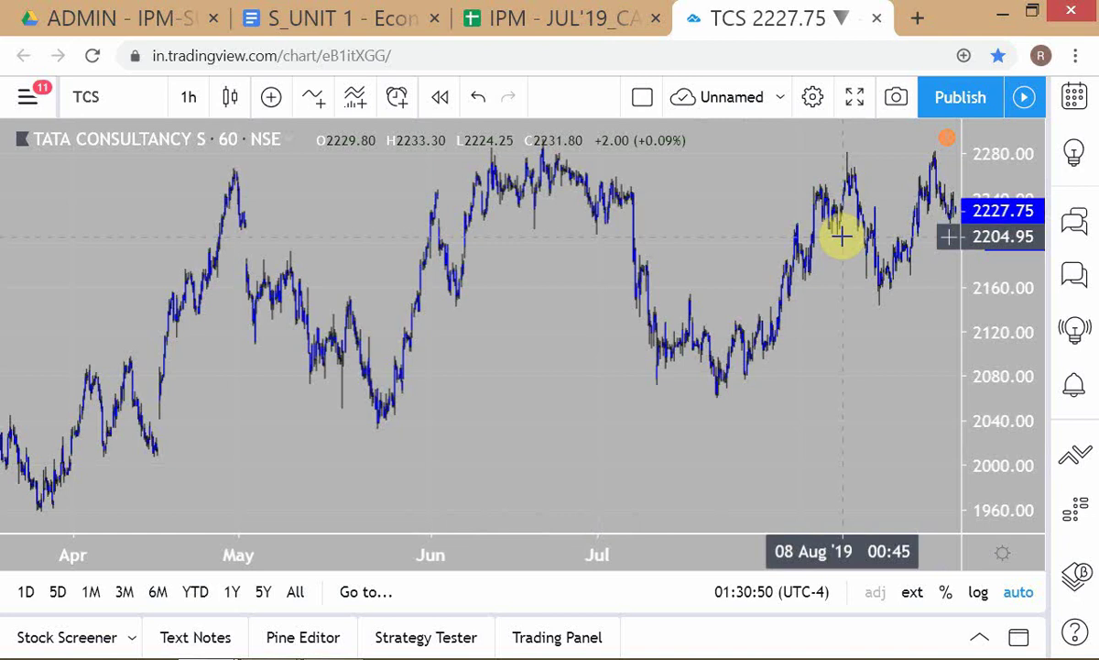
pyautogui.click(523, 20)
pyautogui.click(430, 640)
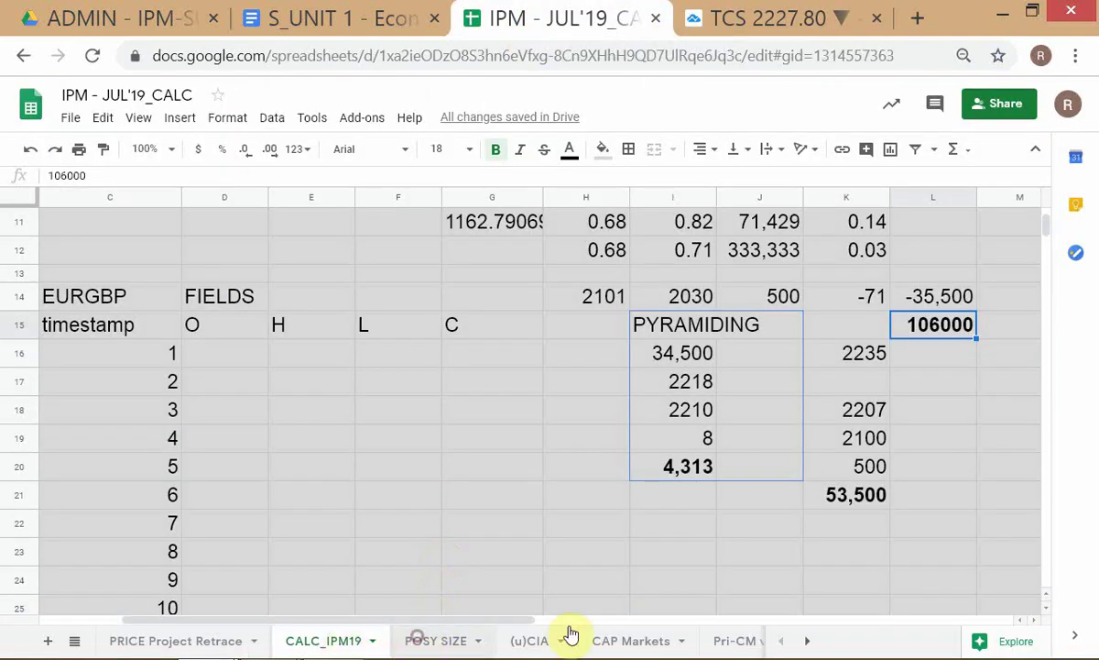
pyautogui.scroll(-1, 630, 575)
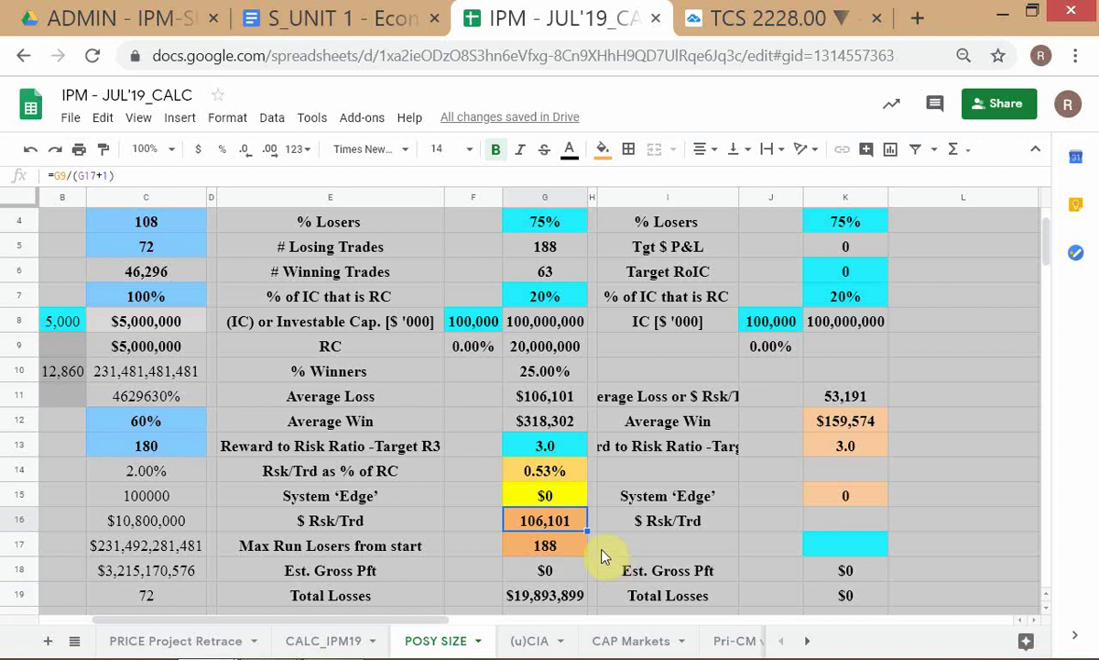
pyautogui.scroll(1, 602, 555)
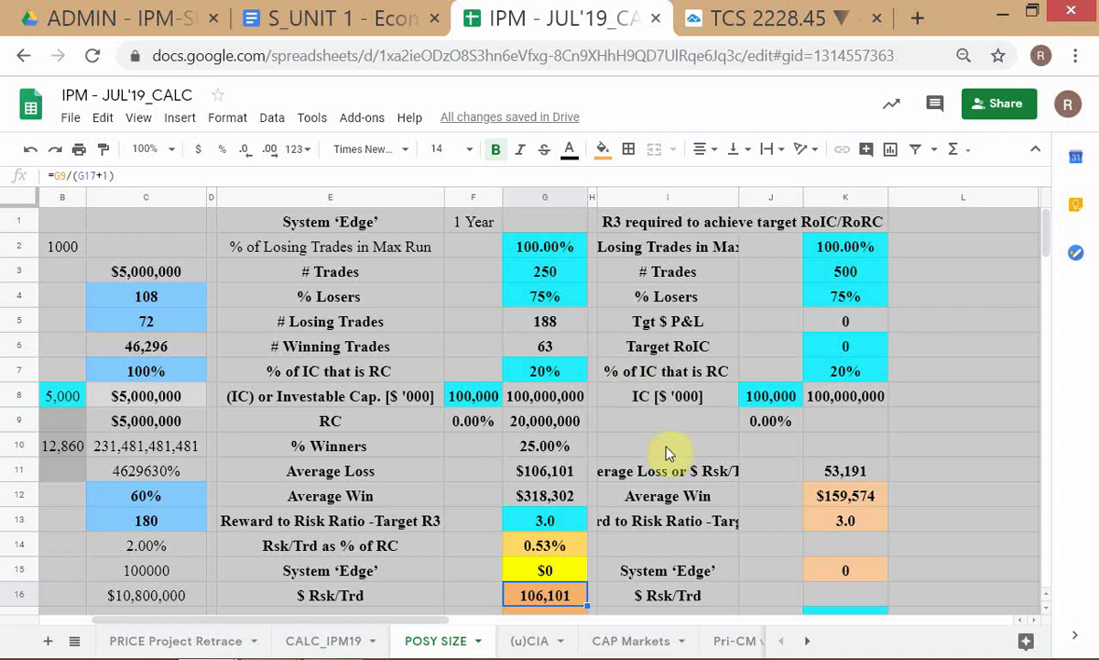
pyautogui.scroll(-1, 586, 343)
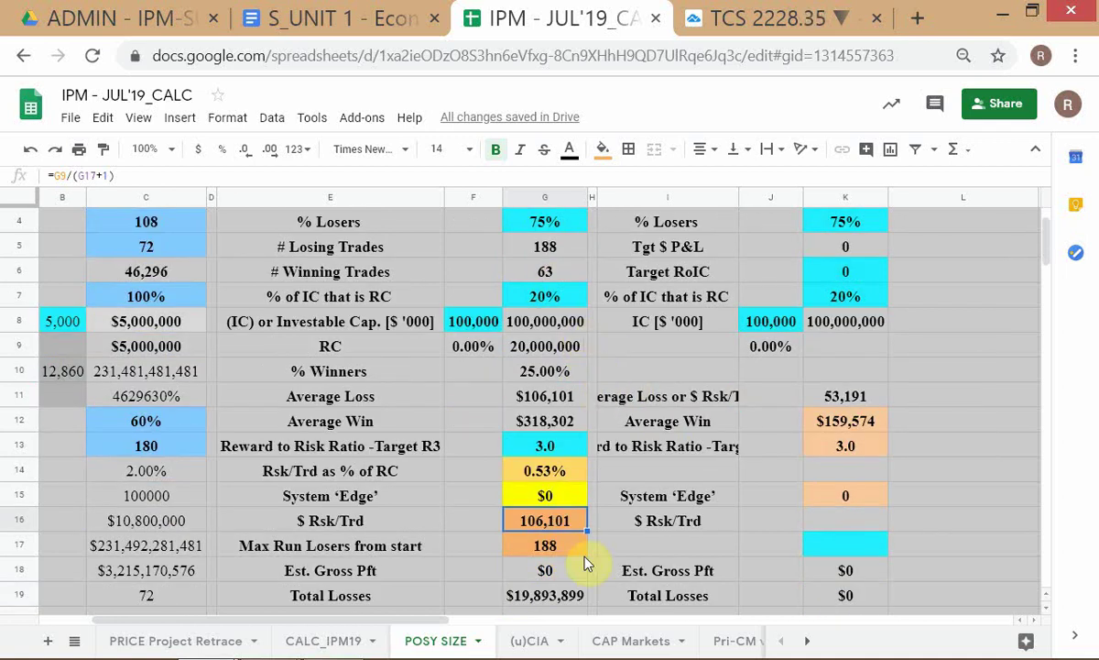
pyautogui.scroll(1, 586, 559)
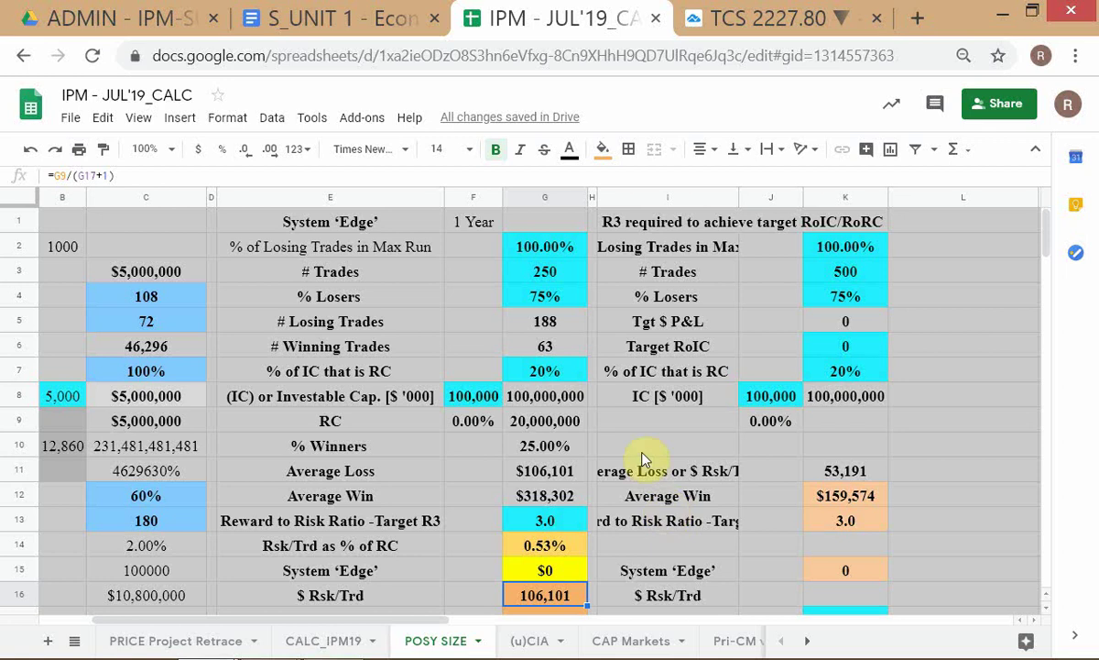
# - Compare the position-sizing figures and the CALC_IPM19 pyramiding example with the early August price levels on the TCS chart
pyautogui.hotkey('alt', 'Tab')
pyautogui.hotkey('alt', 'Tab')
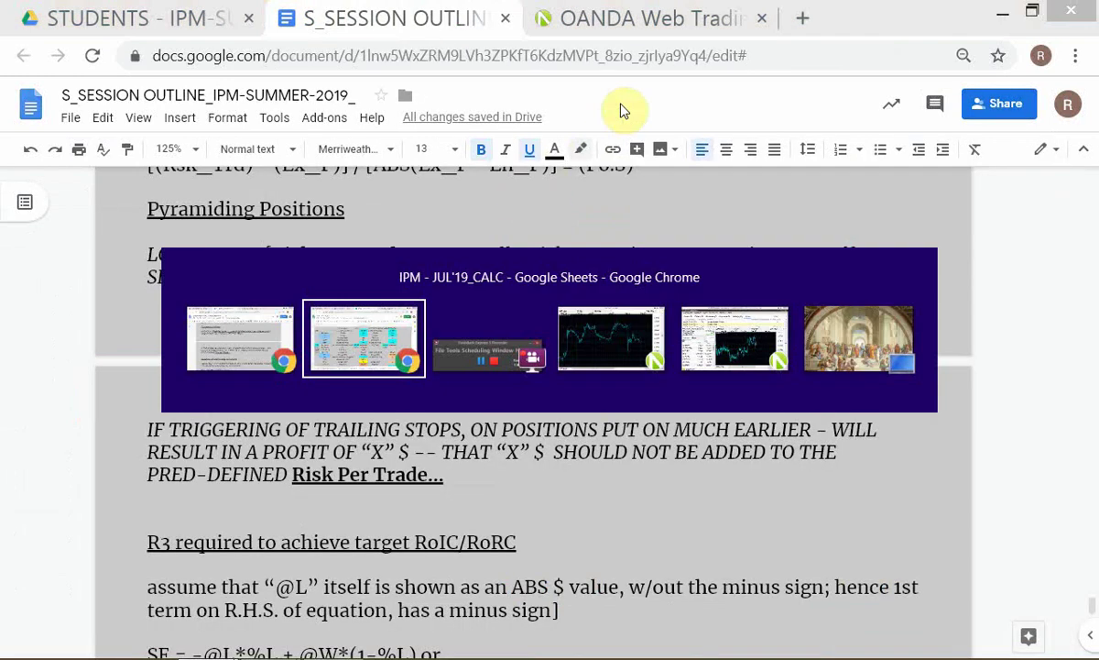
pyautogui.hotkey('ctrl', 'Tab')
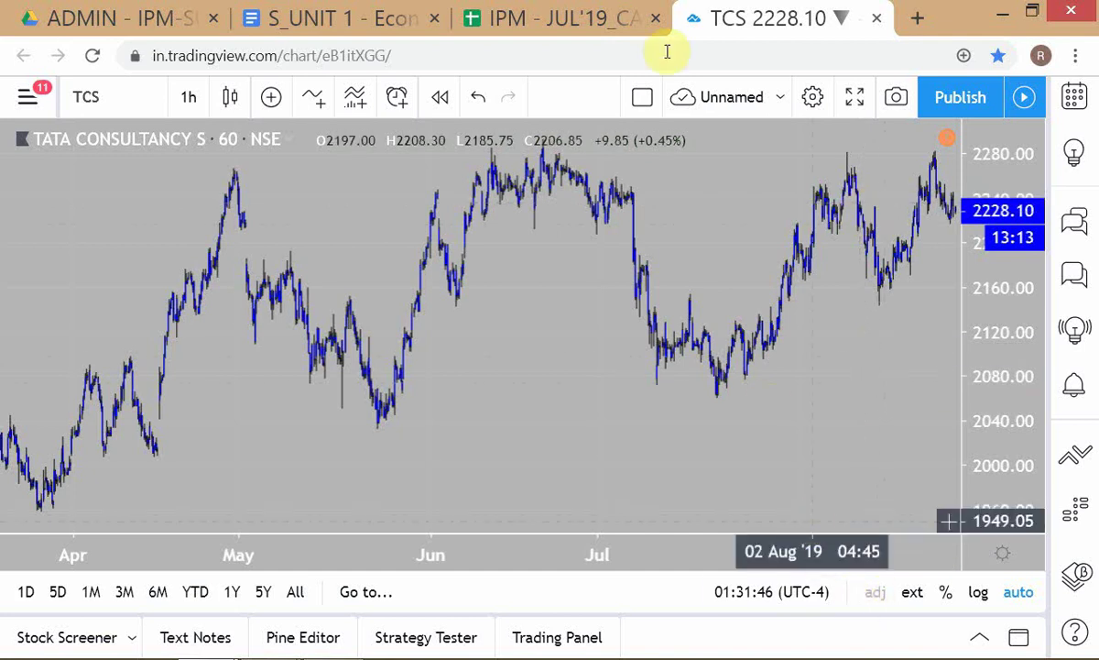
pyautogui.click(569, 19)
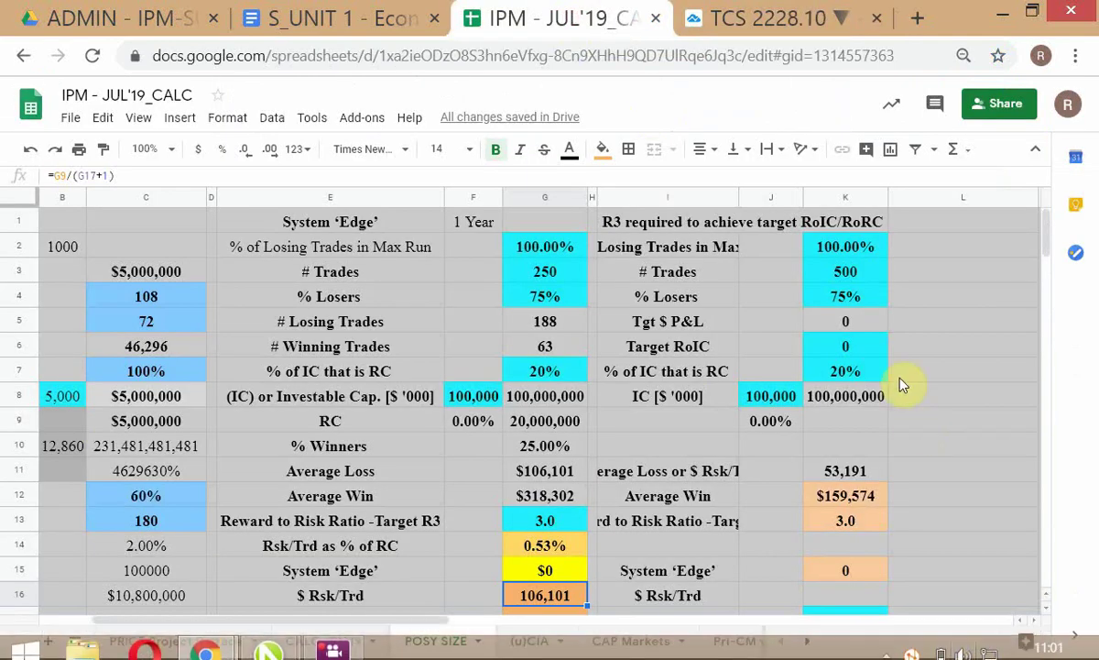
pyautogui.click(852, 424)
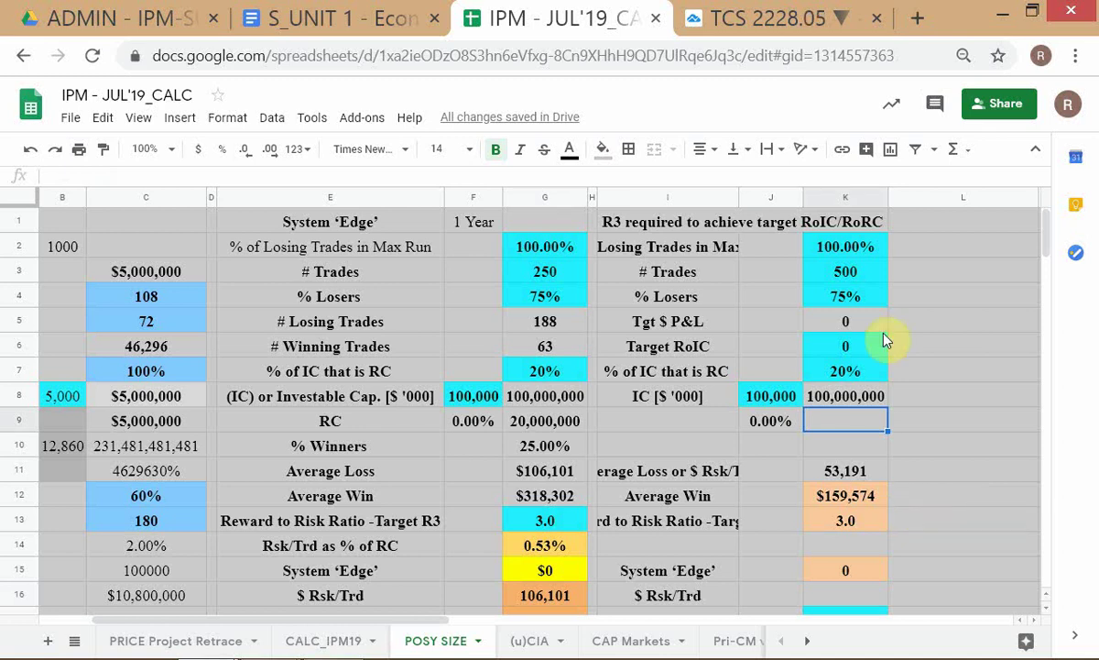
pyautogui.click(335, 645)
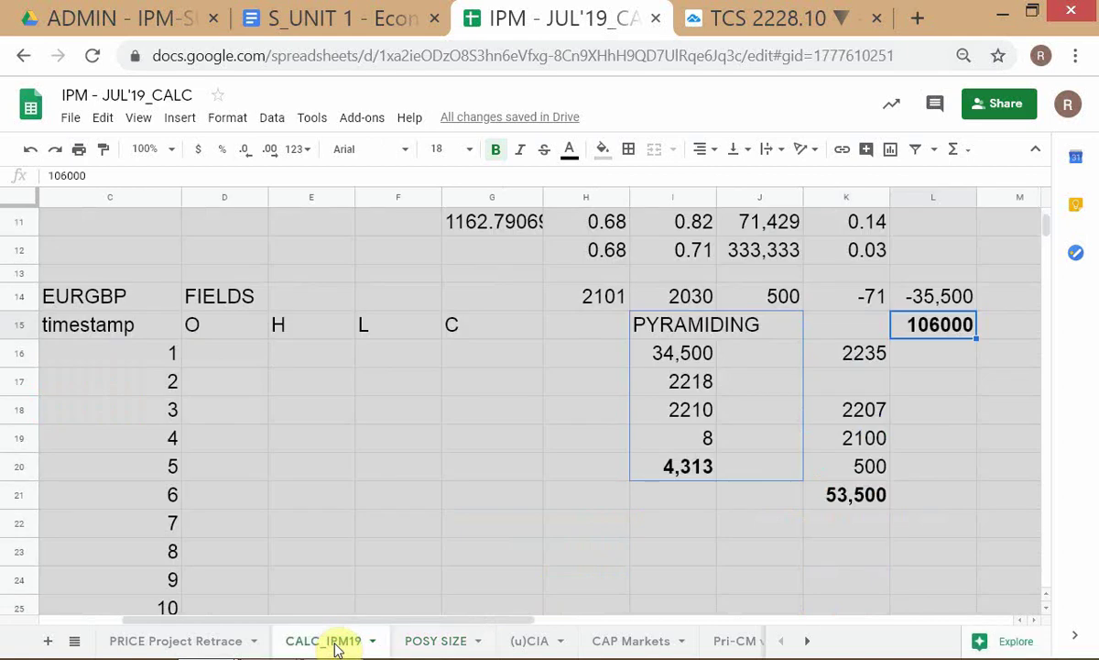
pyautogui.click(774, 18)
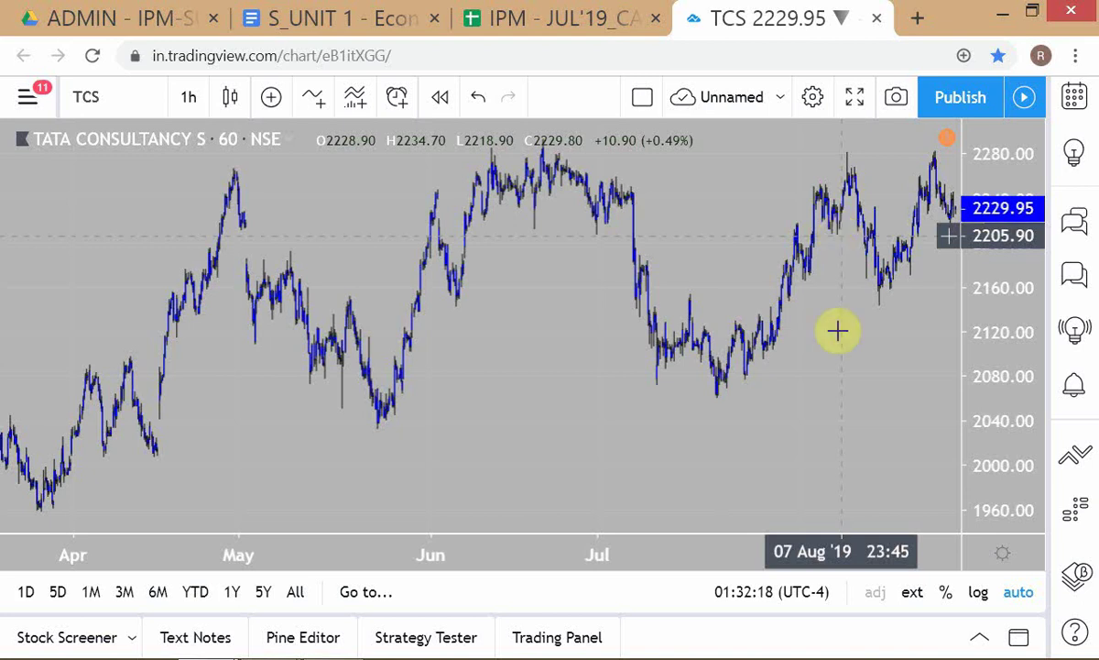
pyautogui.click(545, 18)
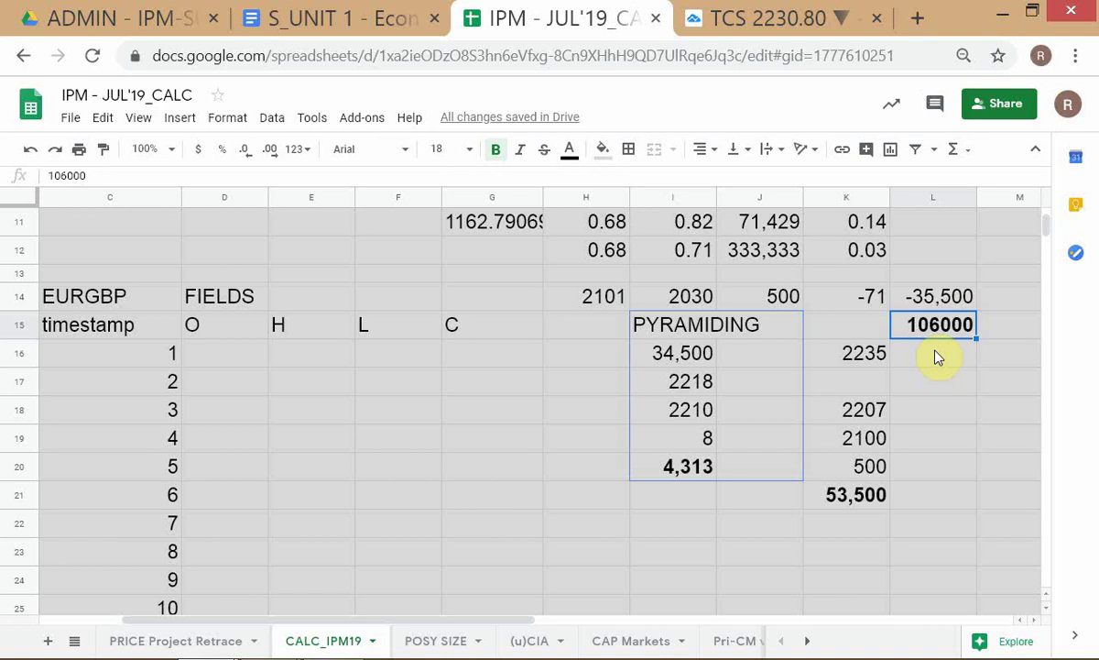
# - Switch to the session outline and review the gross-basis loss limits rule under Pyramiding Positions
pyautogui.hotkey('alt', 'Tab')
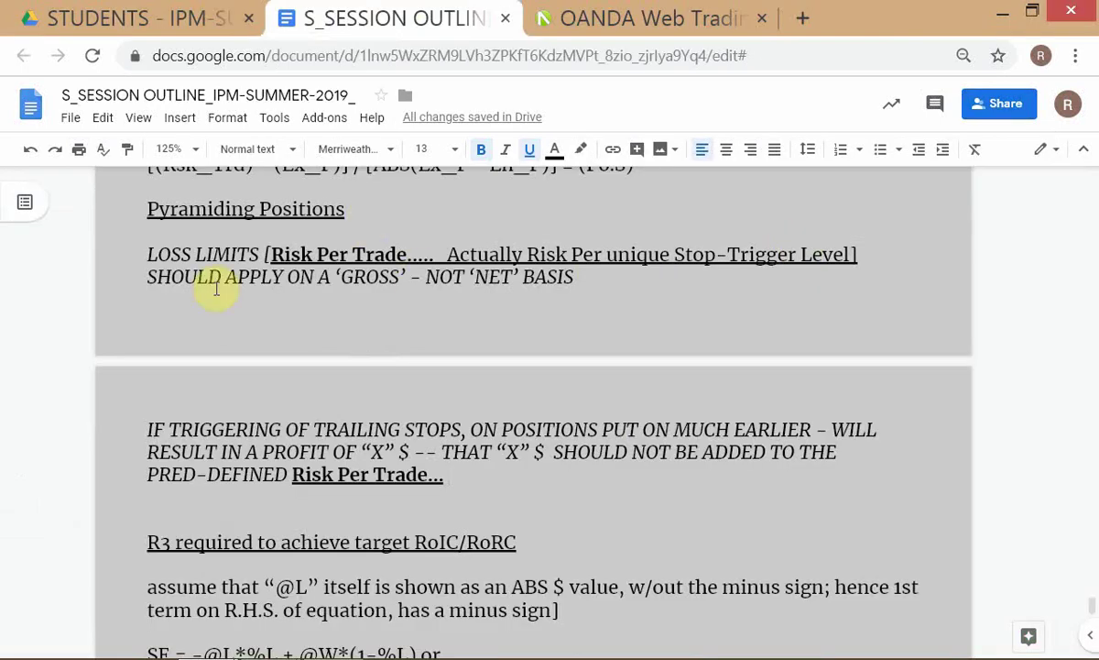
pyautogui.click(154, 259)
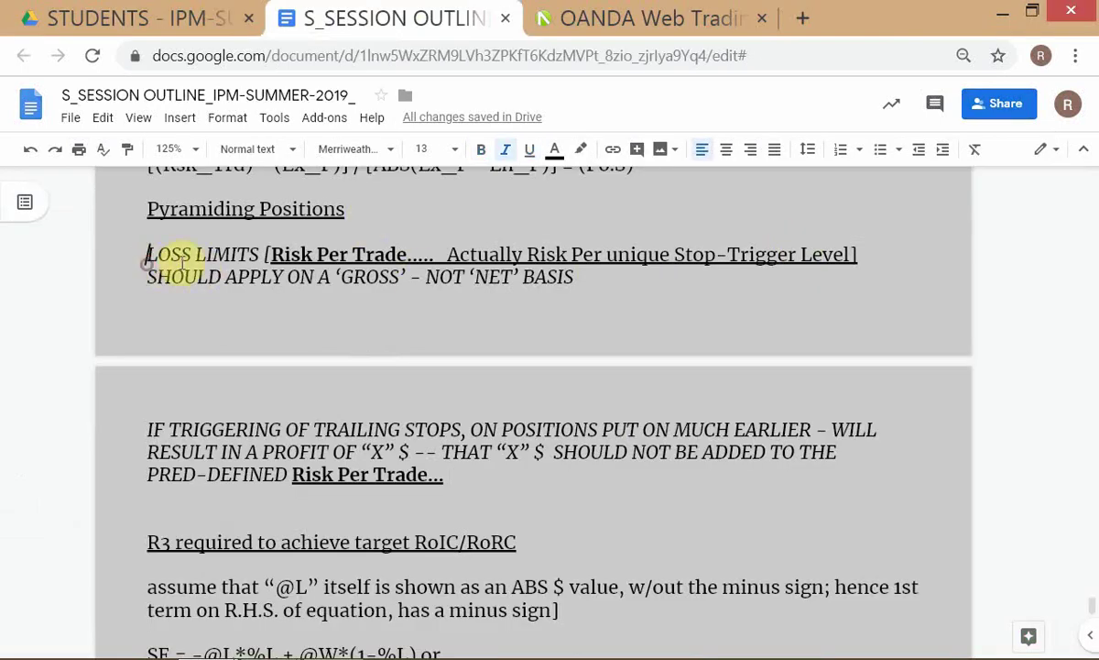
pyautogui.click(439, 253)
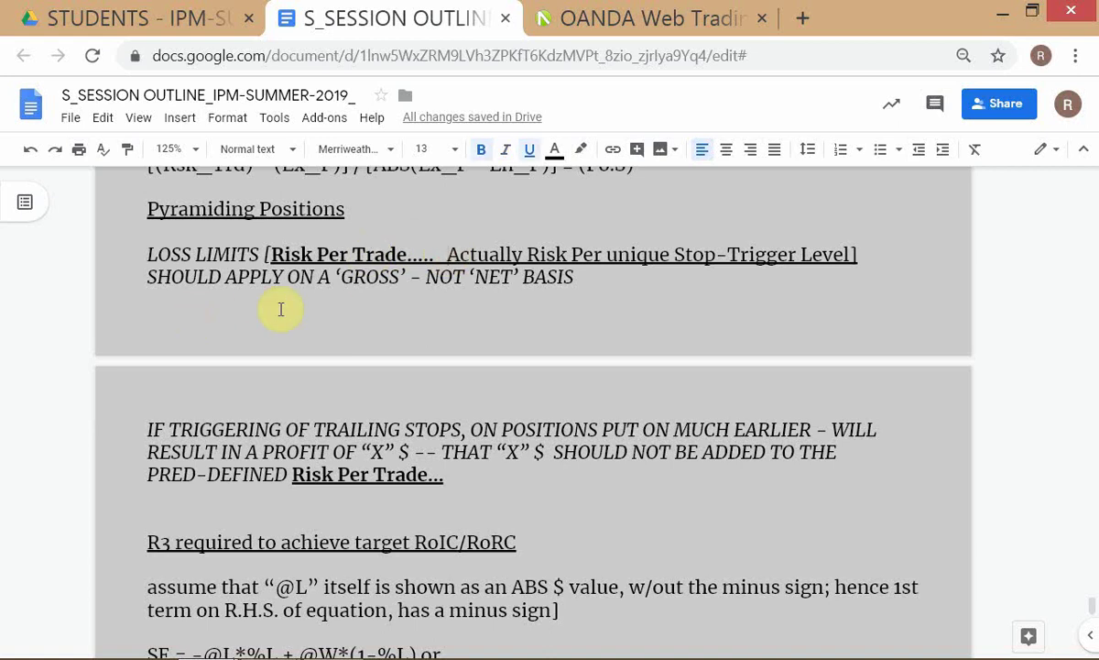
pyautogui.click(364, 306)
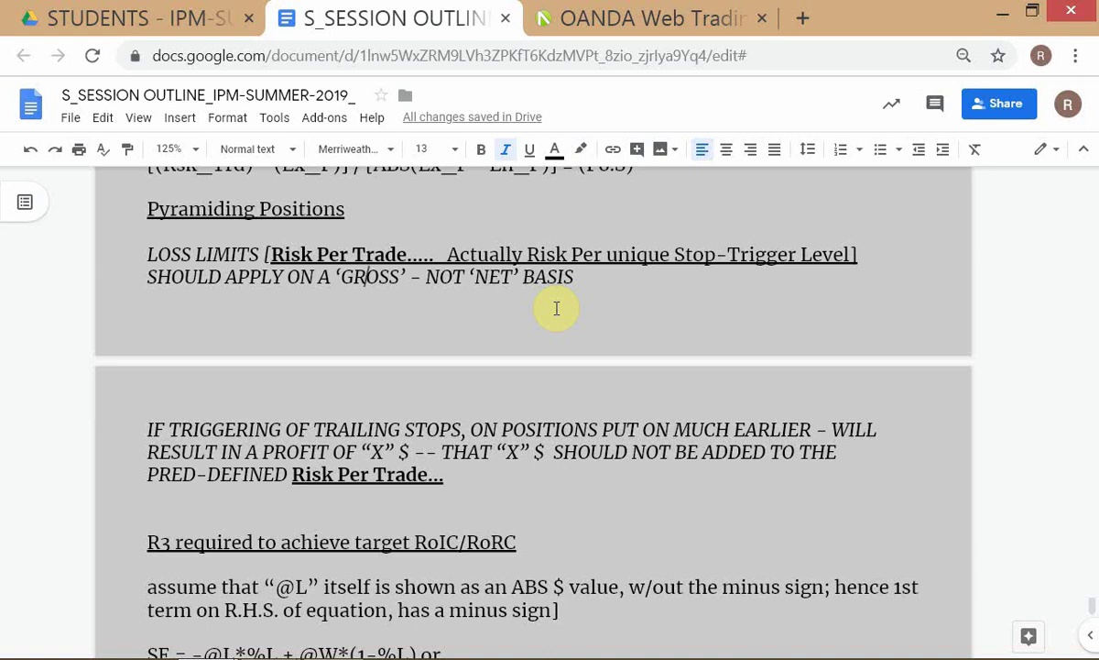
# - Switch to the calculation sheet and compare the profit figure in K21 with the early August levels on the TCS chart
pyautogui.hotkey('alt', 'Tab')
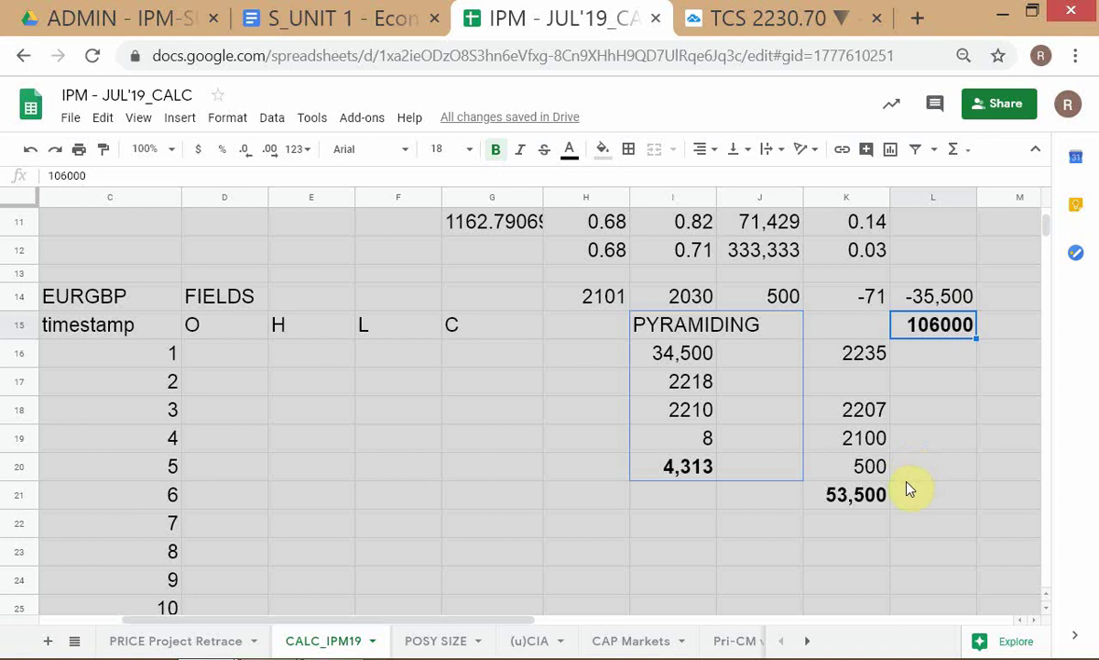
pyautogui.click(932, 360)
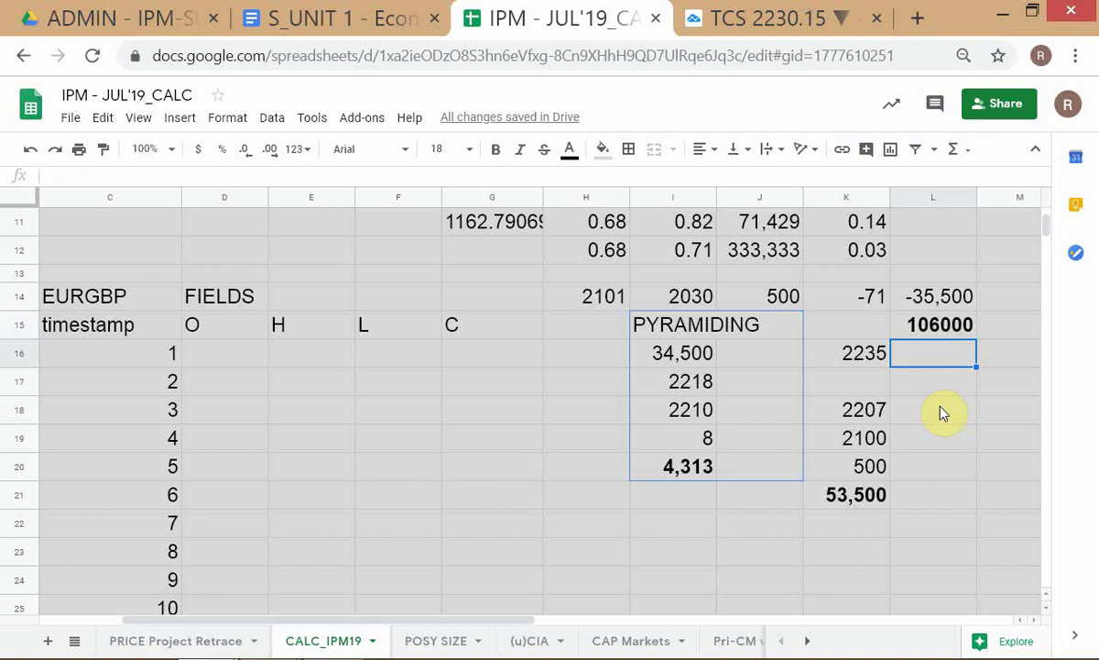
pyautogui.click(863, 499)
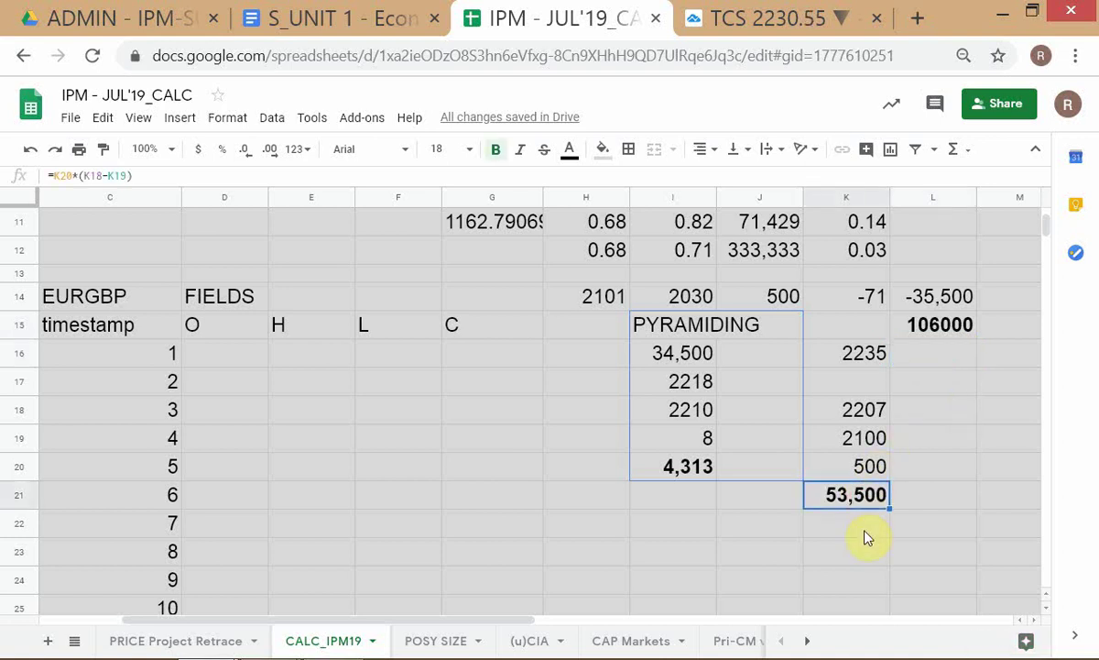
pyautogui.hotkey('ctrl', 'Tab')
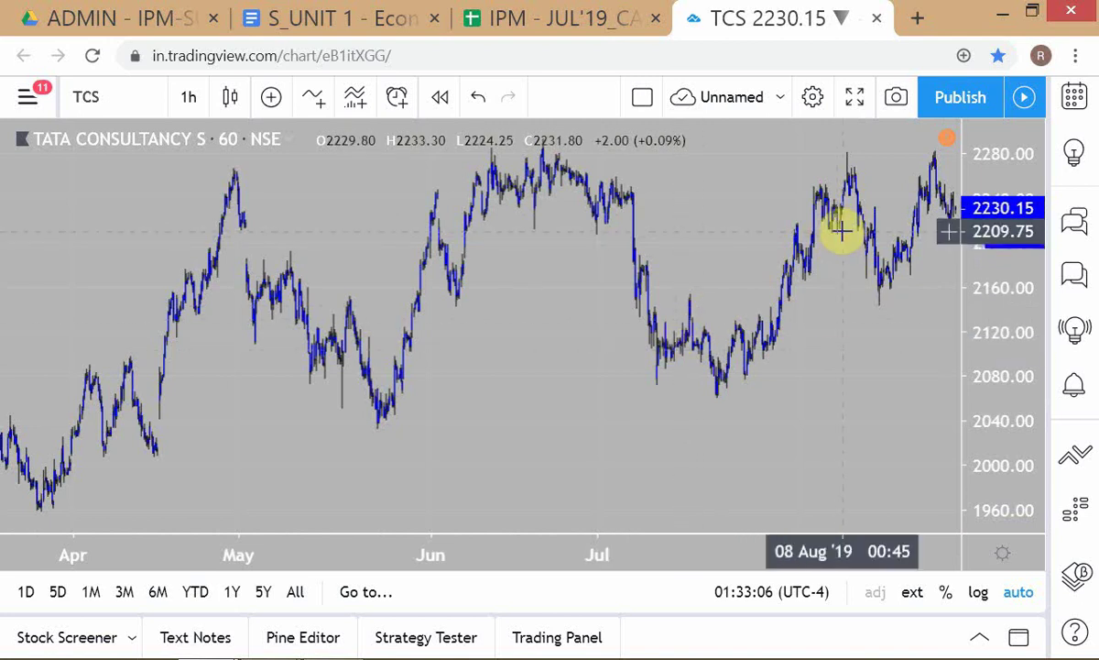
pyautogui.hotkey('ctrl', 'shift', 'Tab')
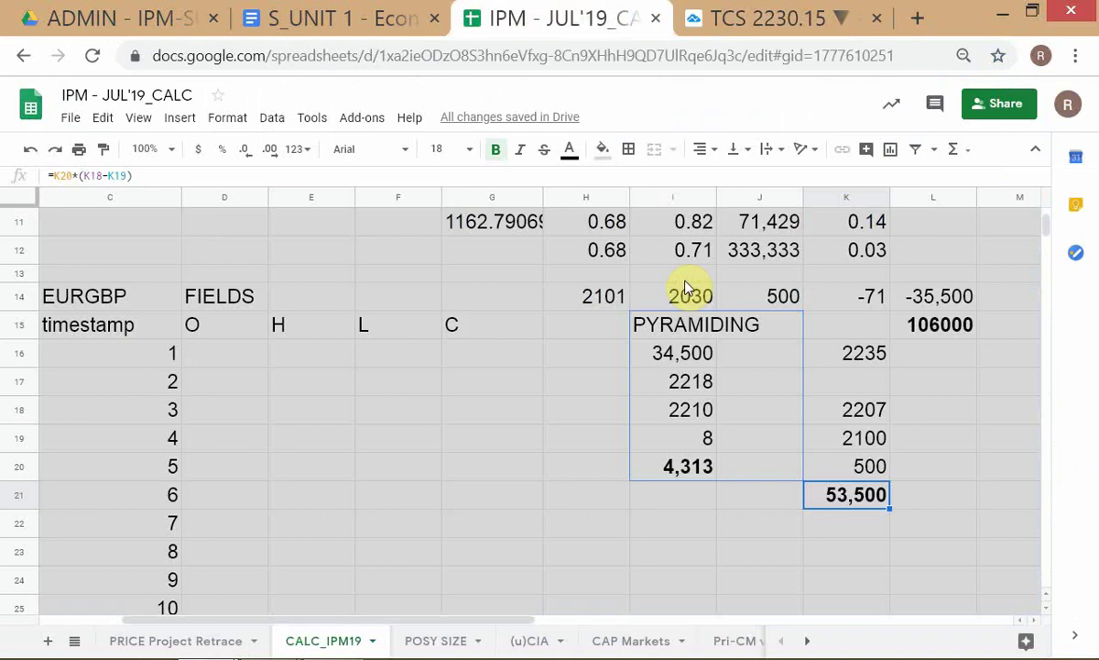
# - Enter the formula =L15+K21 in cell L16 and make the result bold
pyautogui.click(908, 358)
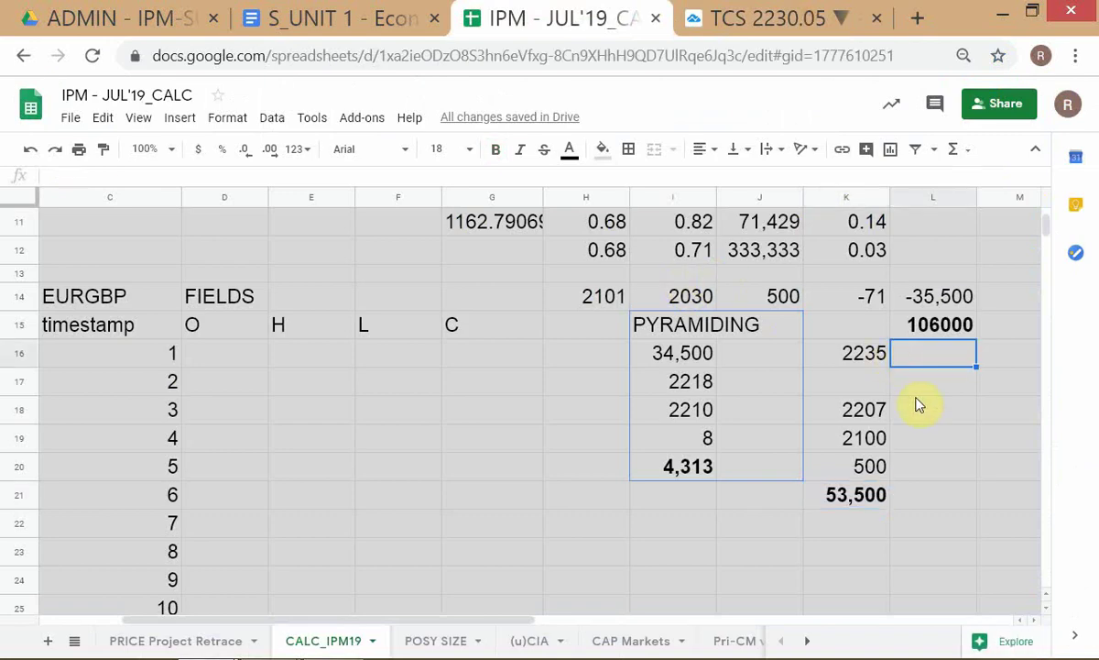
pyautogui.write('=')
pyautogui.press('Up')
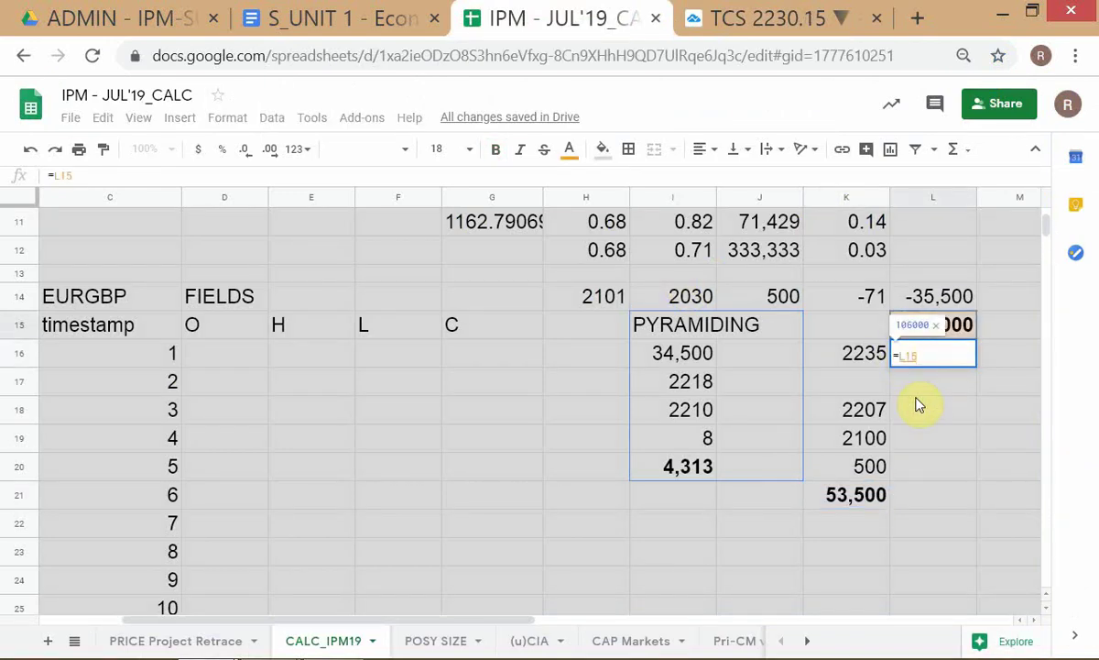
pyautogui.write('+')
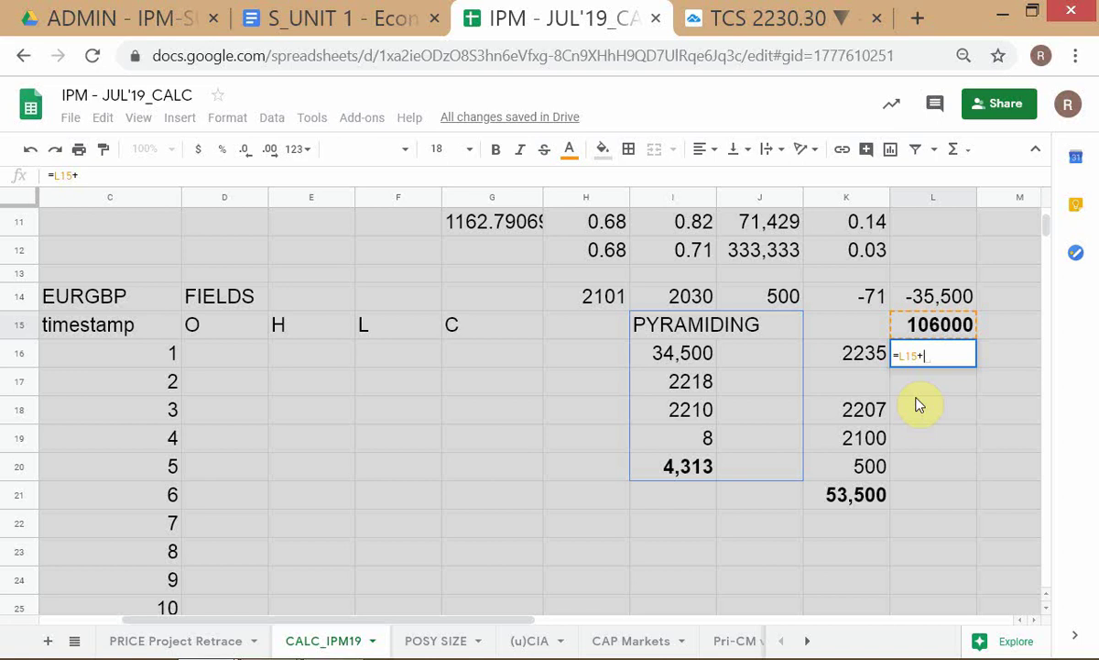
pyautogui.click(833, 510)
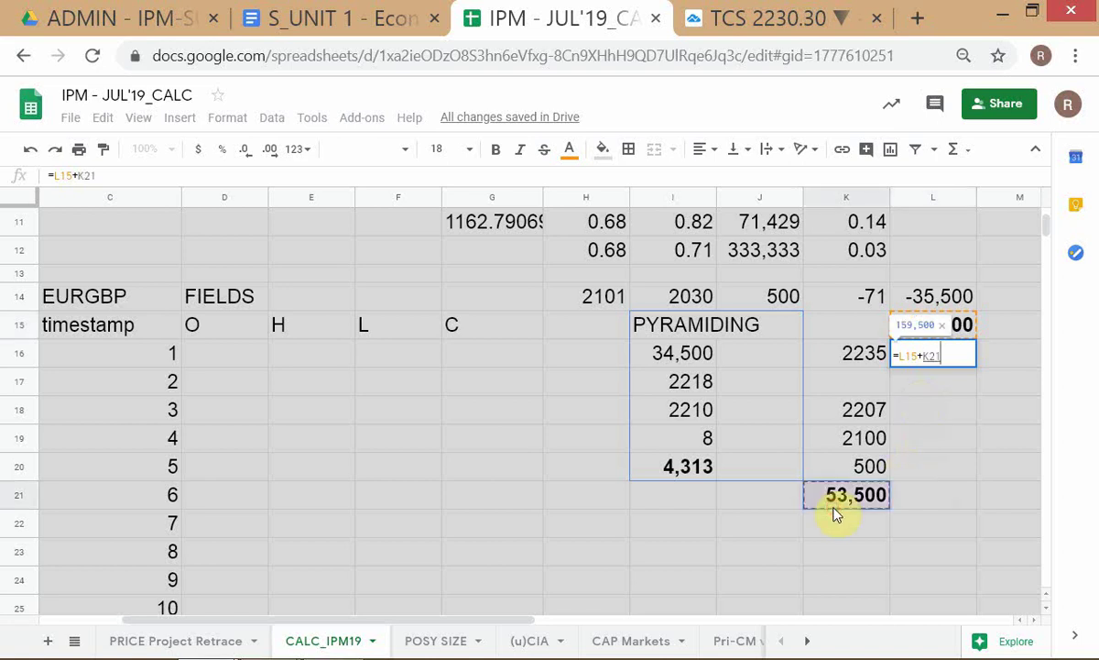
pyautogui.press('Return')
pyautogui.press('Up')
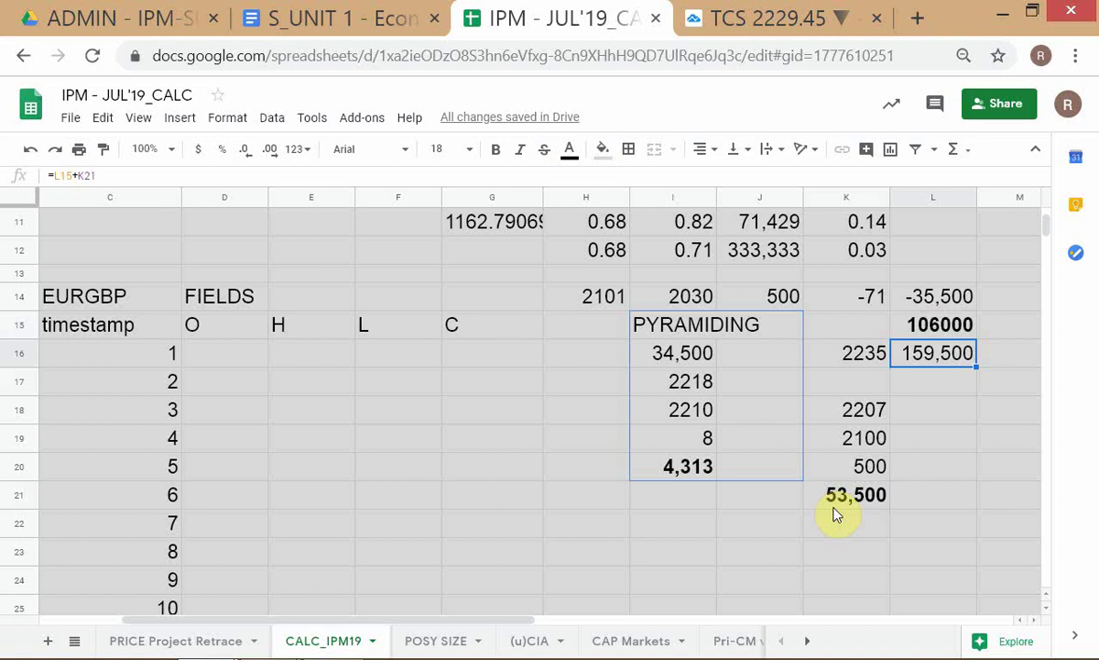
pyautogui.hotkey('ctrl', 'b')
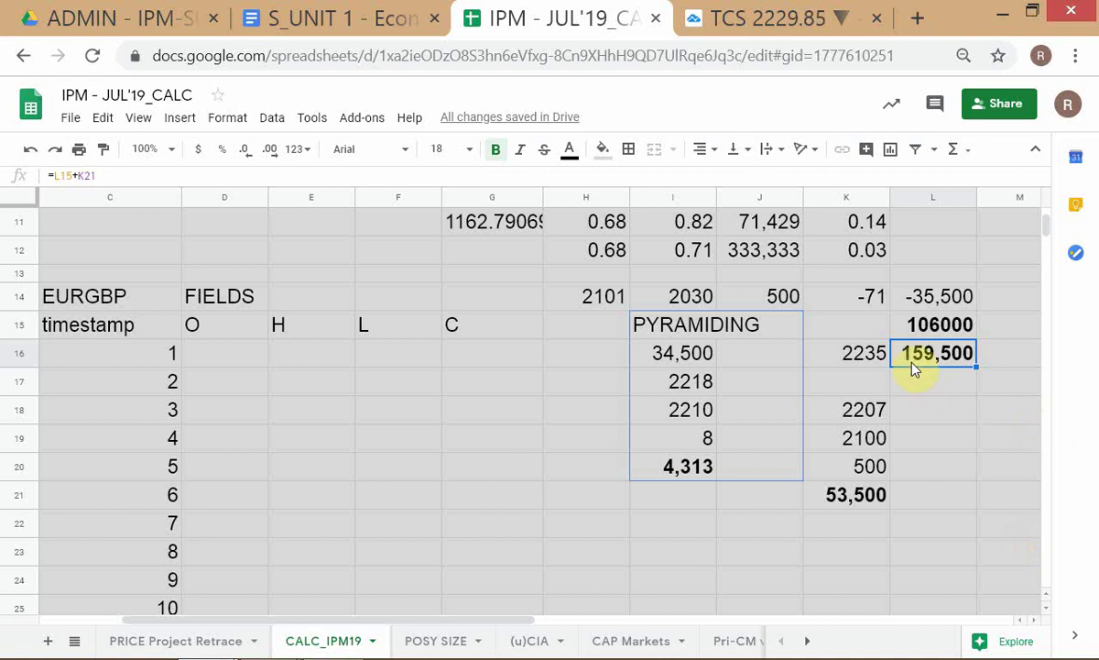
# - Check the early August prices on the TCS chart, then review the values in L15, K21, L16 and K16 of the pyramiding example
pyautogui.hotkey('ctrl', 'Tab')
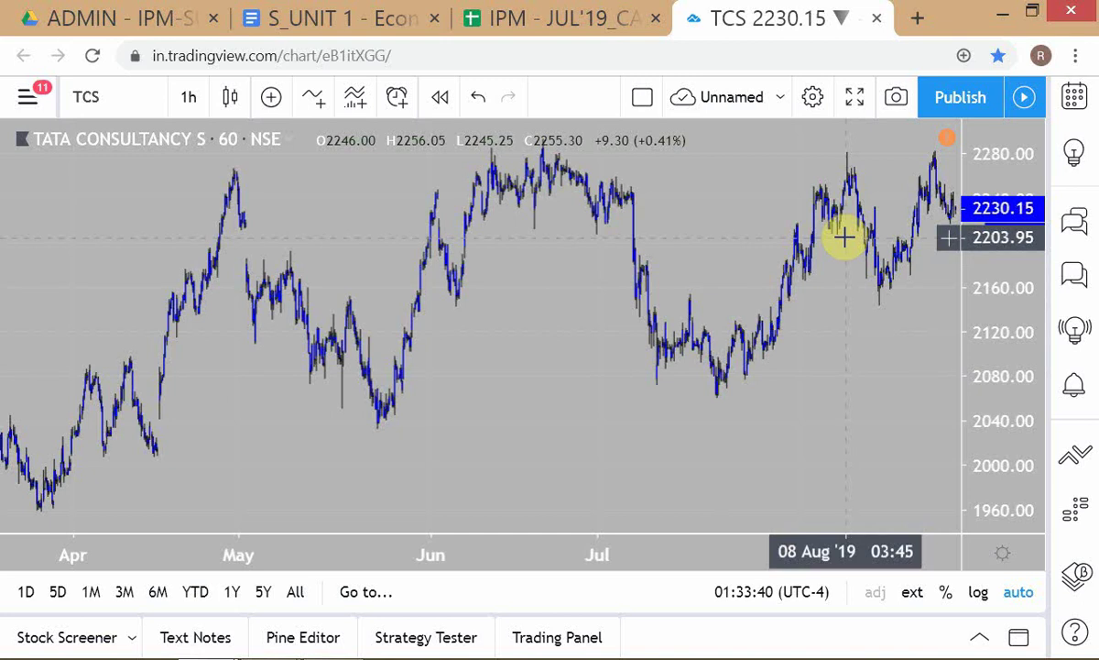
pyautogui.hotkey('ctrl', 'shift', 'Tab')
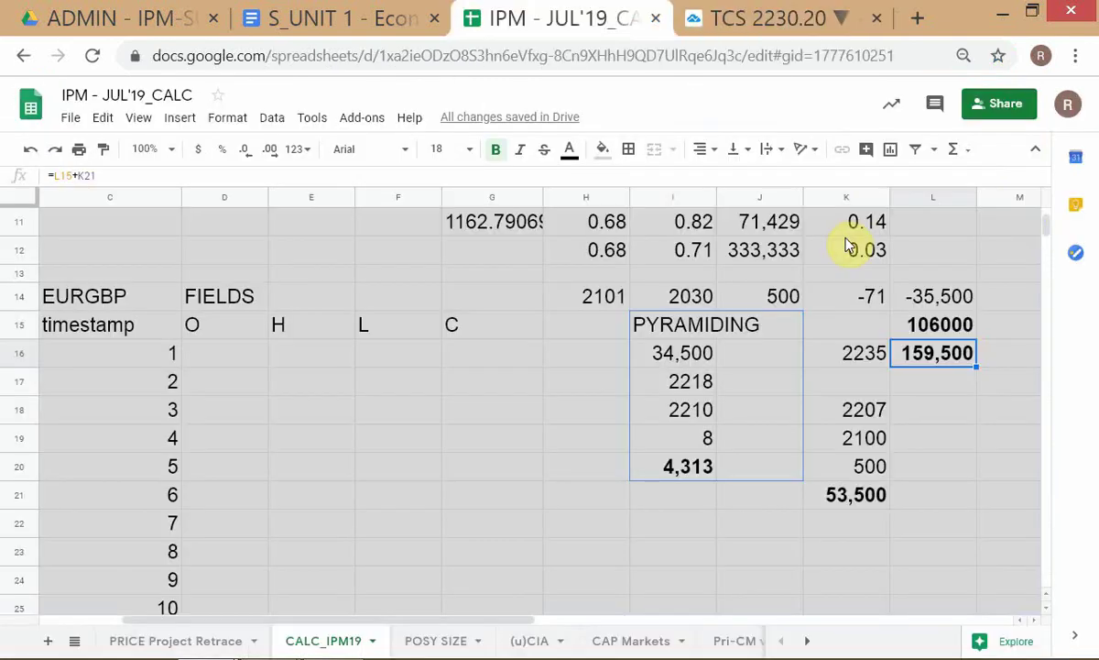
pyautogui.click(909, 333)
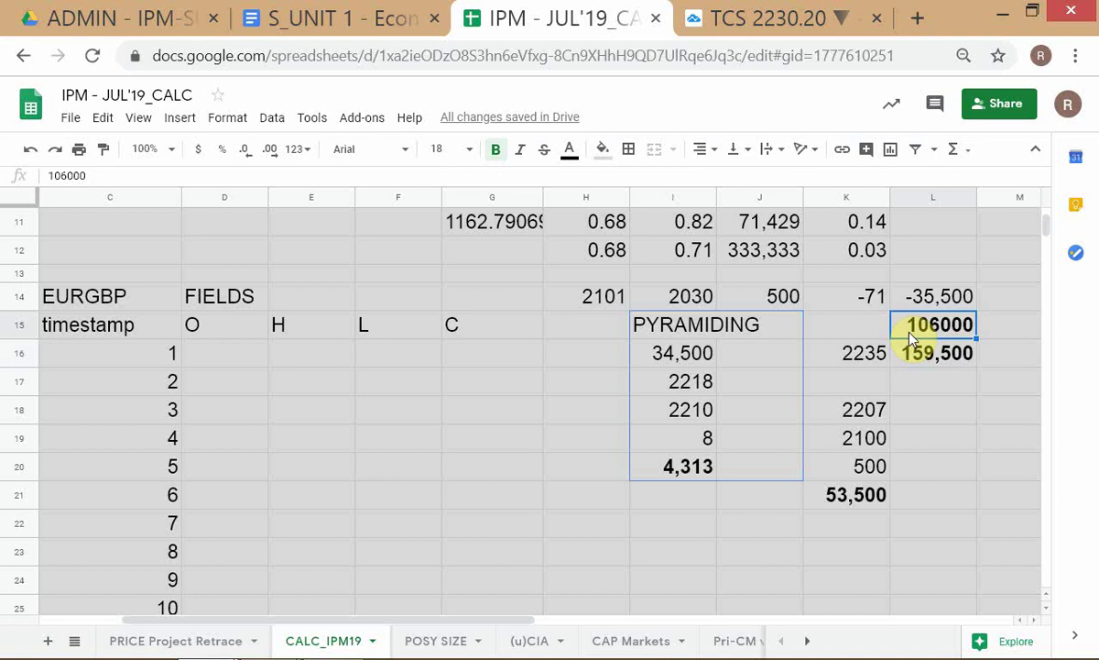
pyautogui.click(854, 499)
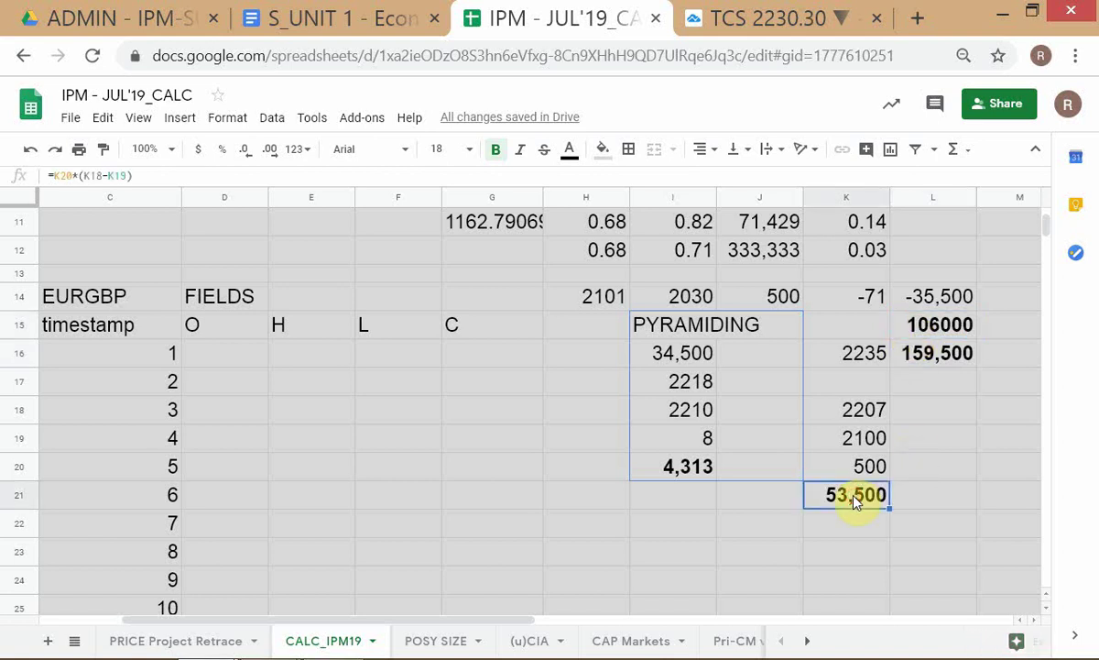
pyautogui.click(948, 358)
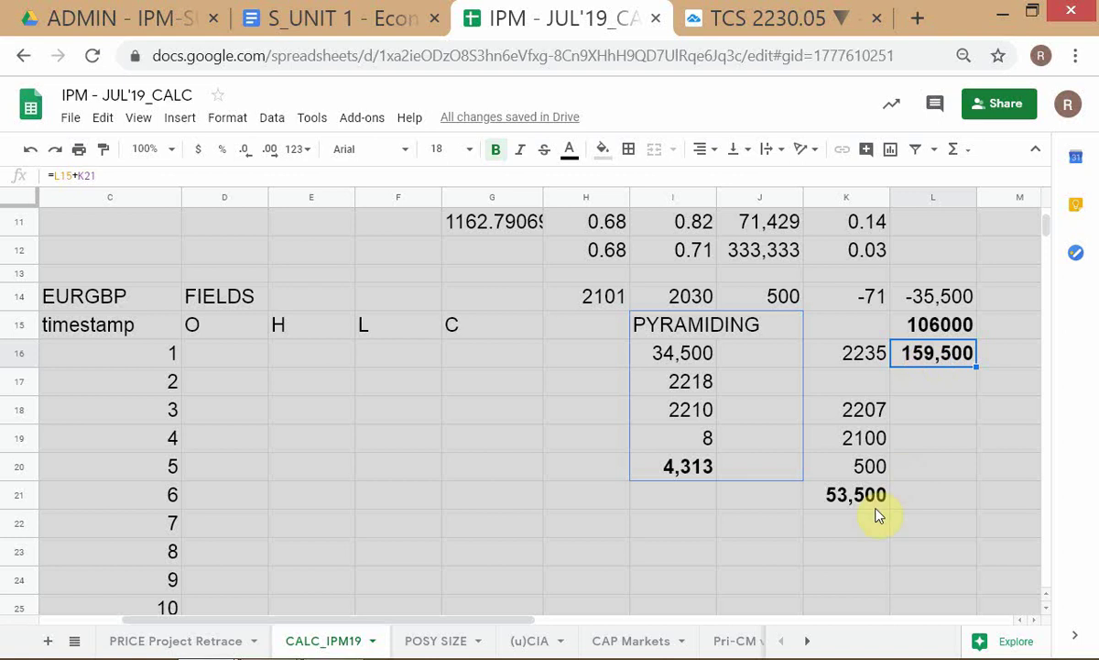
pyautogui.click(824, 508)
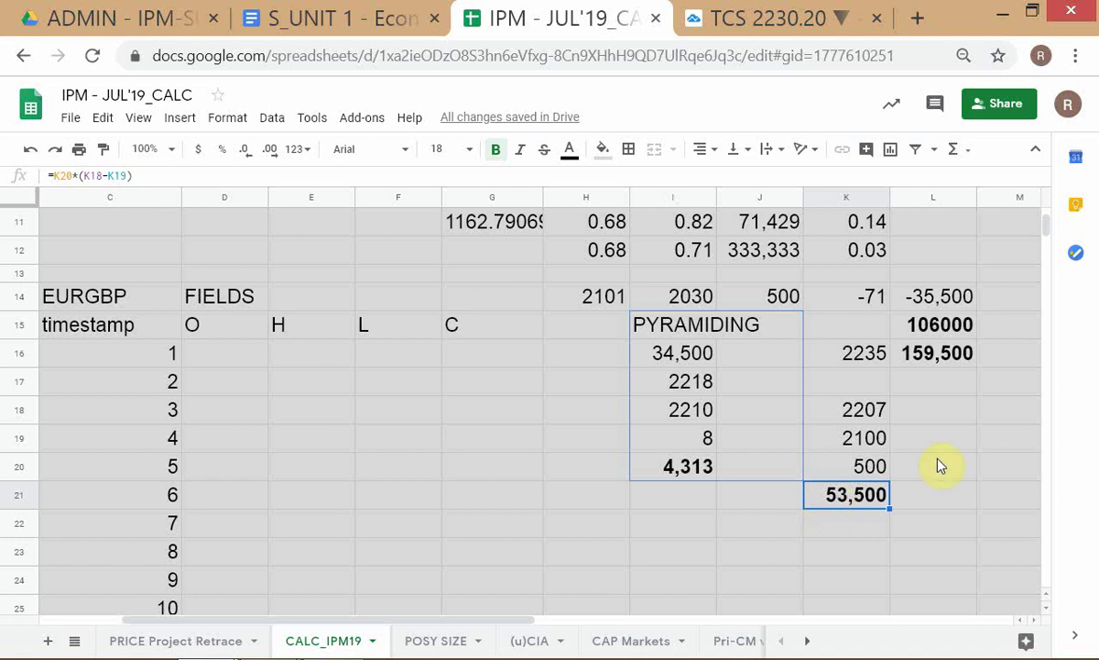
pyautogui.click(913, 377)
pyautogui.click(916, 364)
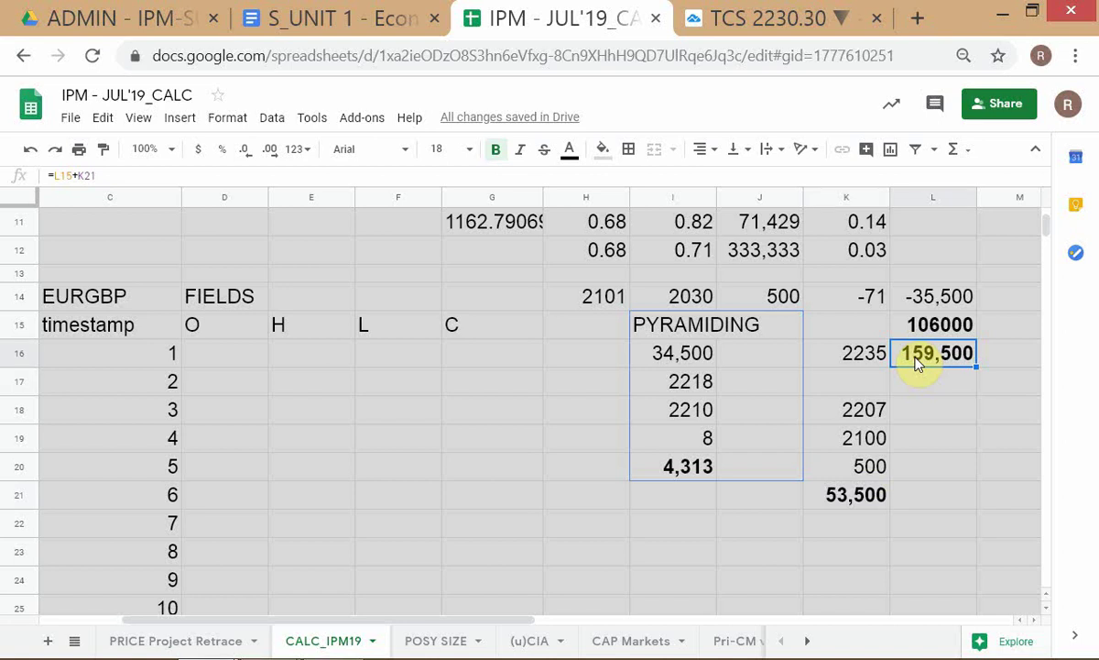
pyautogui.click(867, 355)
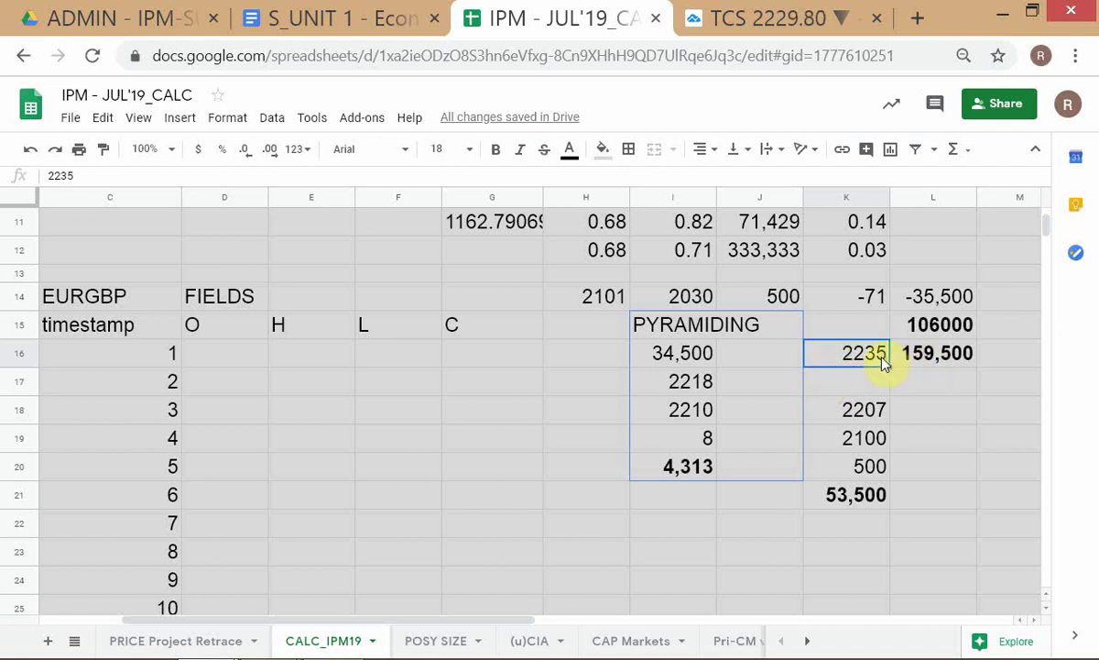
pyautogui.click(927, 367)
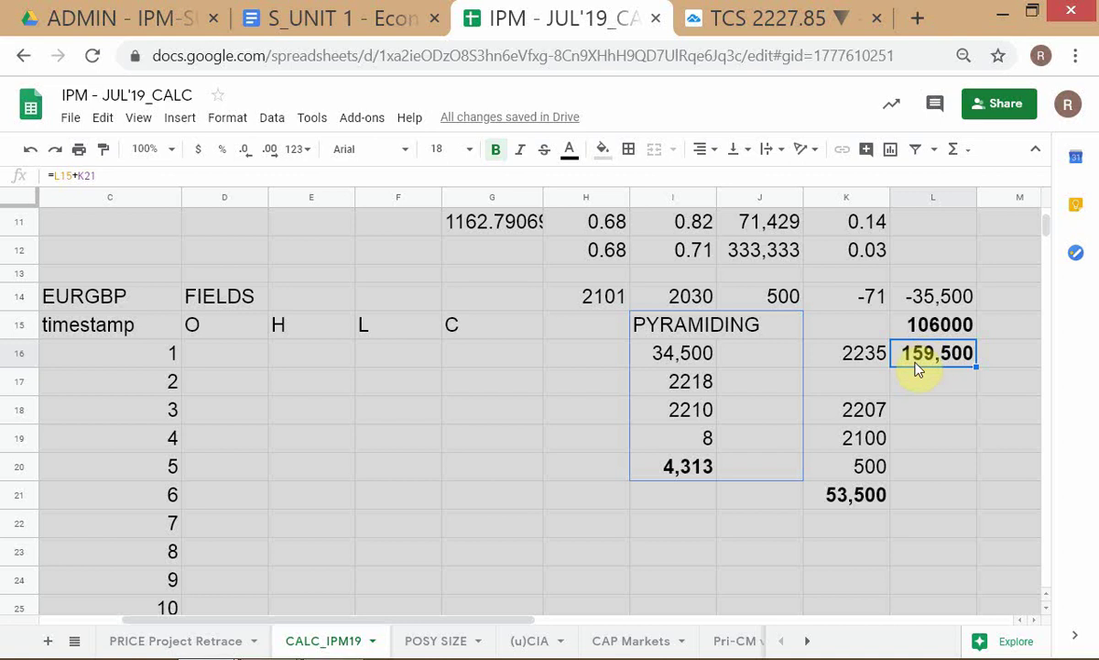
pyautogui.click(824, 506)
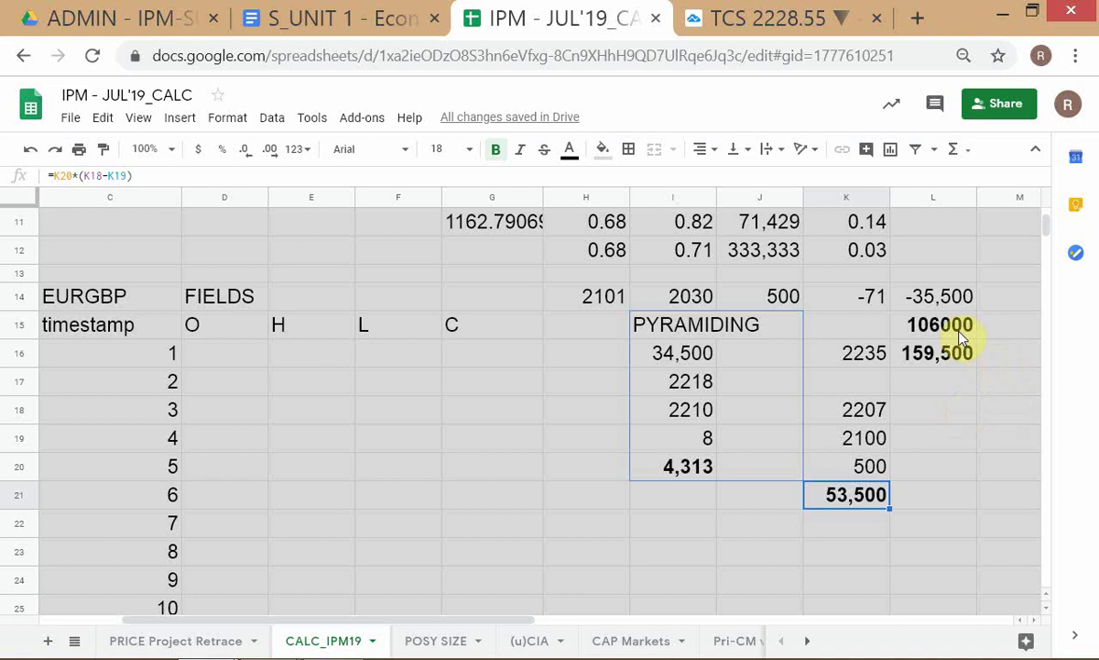
# - Compare the TCS chart's late July to early August price action with the pyramiding figures in the calculation sheet
pyautogui.click(760, 17)
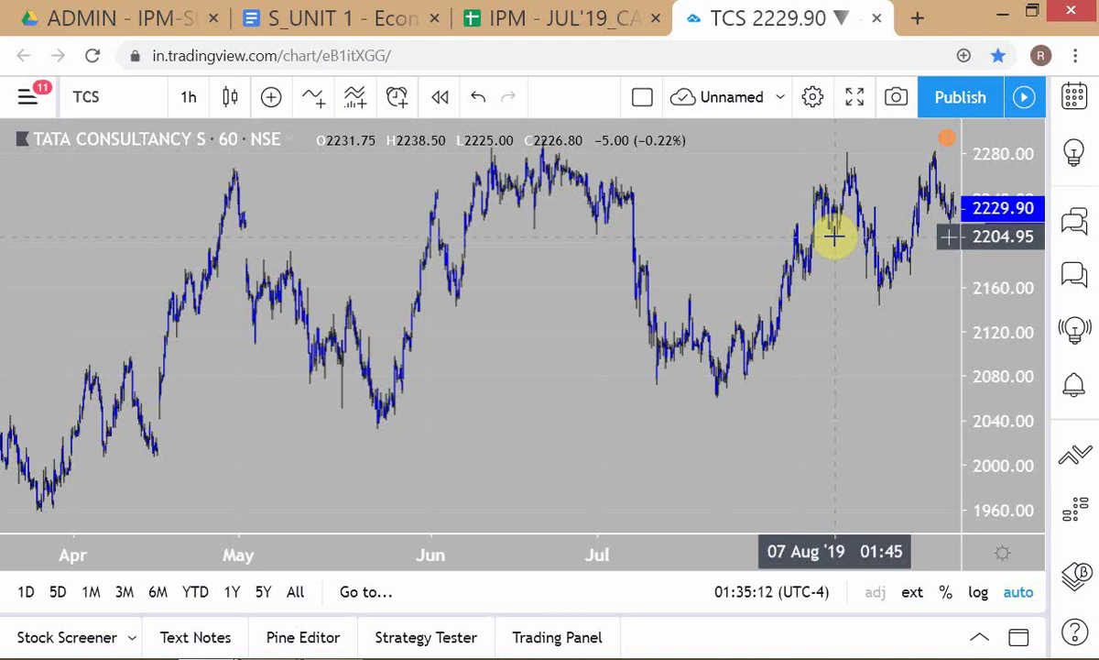
pyautogui.click(597, 17)
pyautogui.click(768, 28)
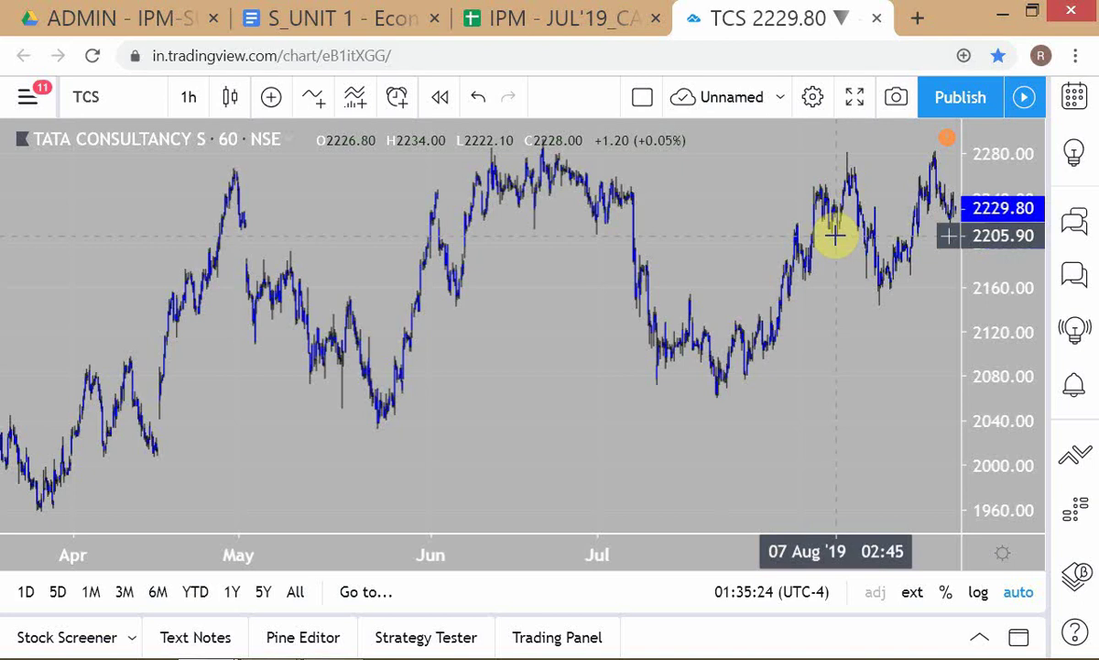
pyautogui.click(582, 19)
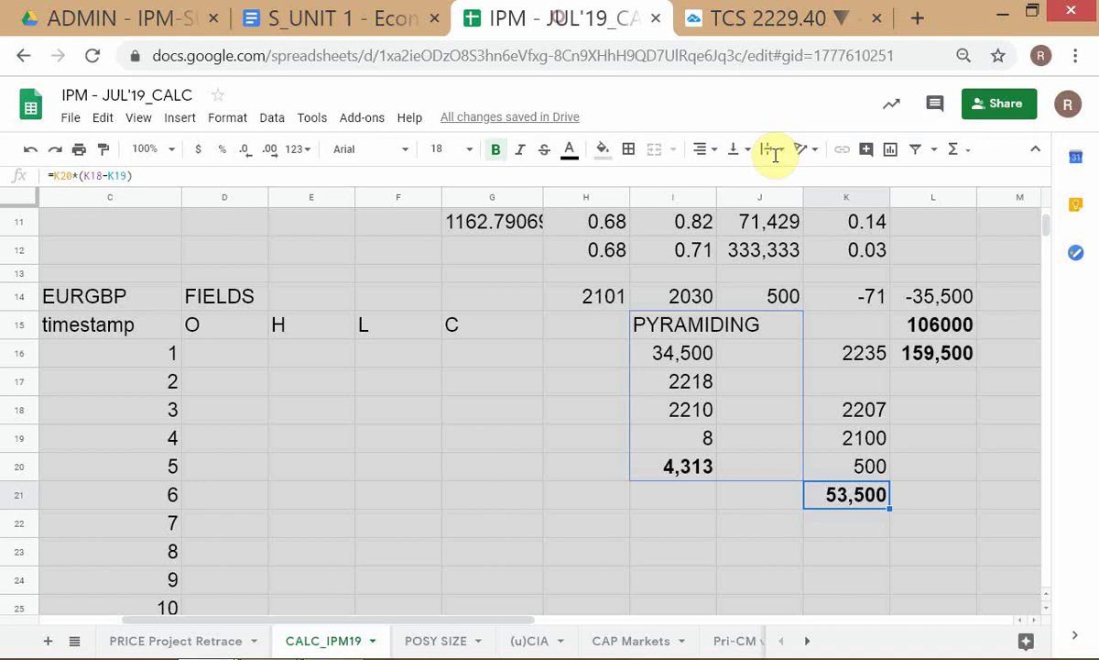
pyautogui.click(928, 383)
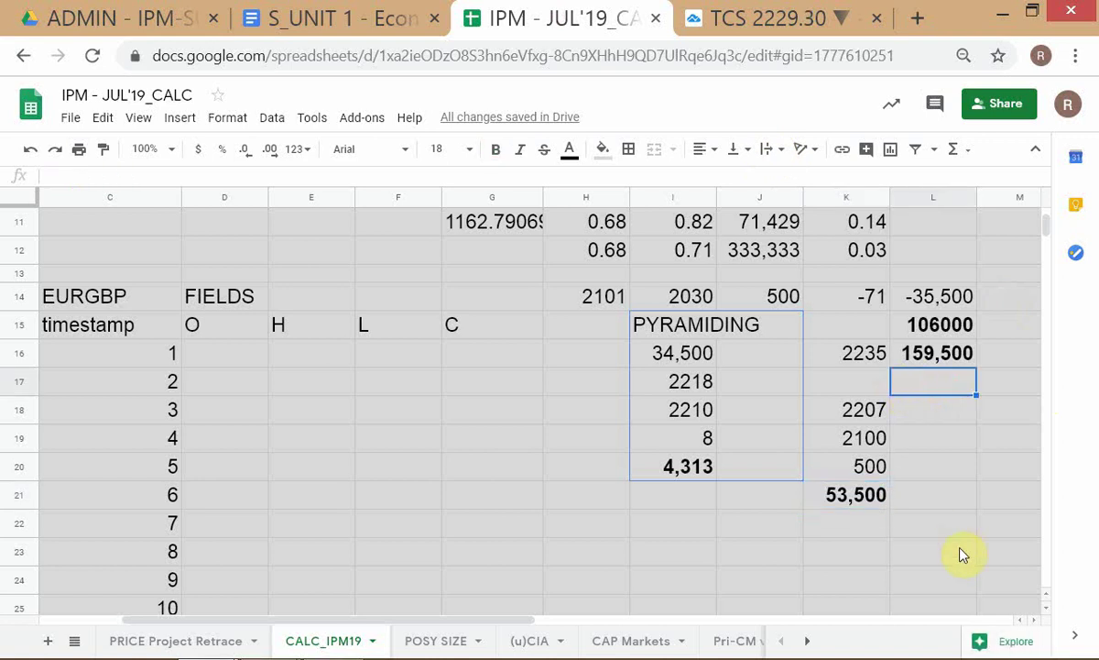
pyautogui.click(768, 20)
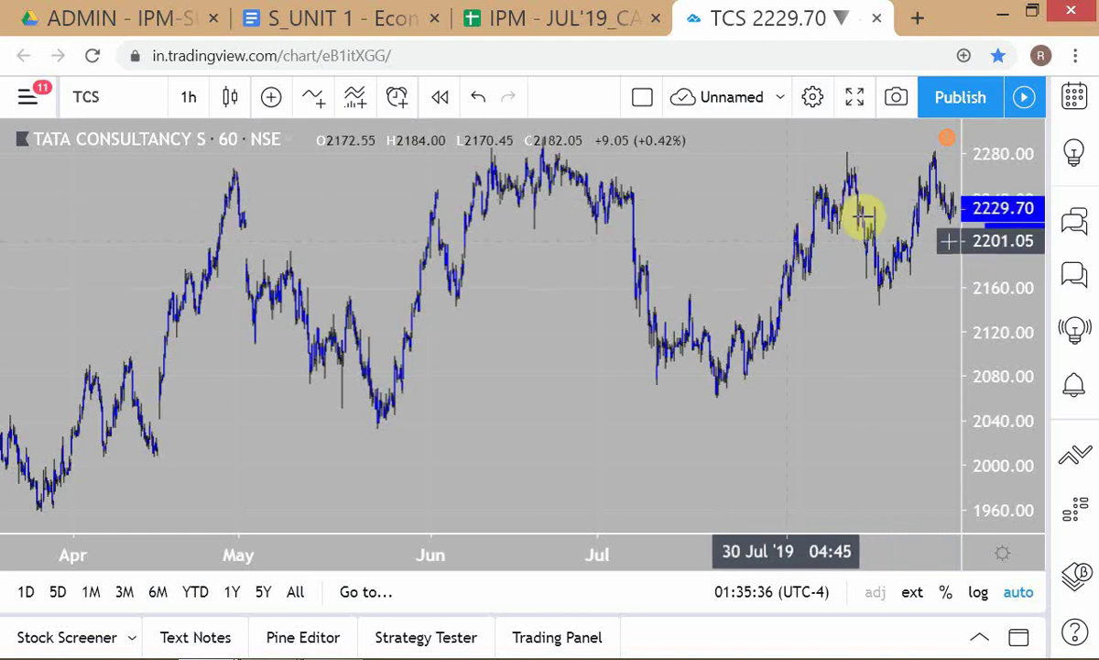
# - Return to the calculation sheet and enter the formula =K16-K18 in cell K17
pyautogui.click(564, 15)
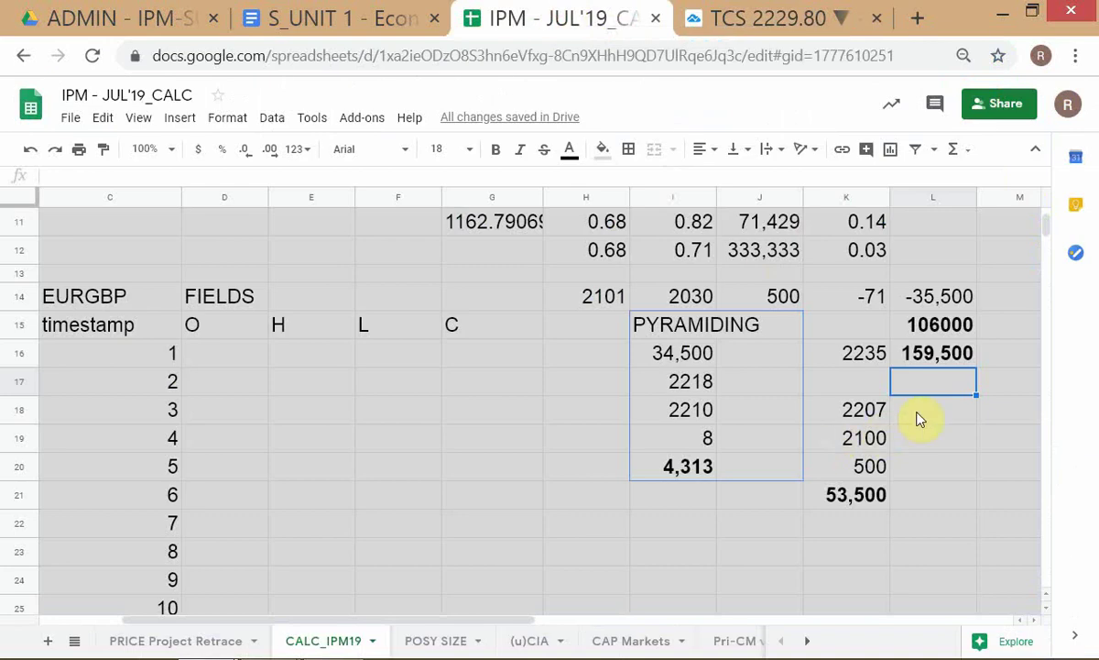
pyautogui.press('Left')
pyautogui.press('Down')
pyautogui.press('Up')
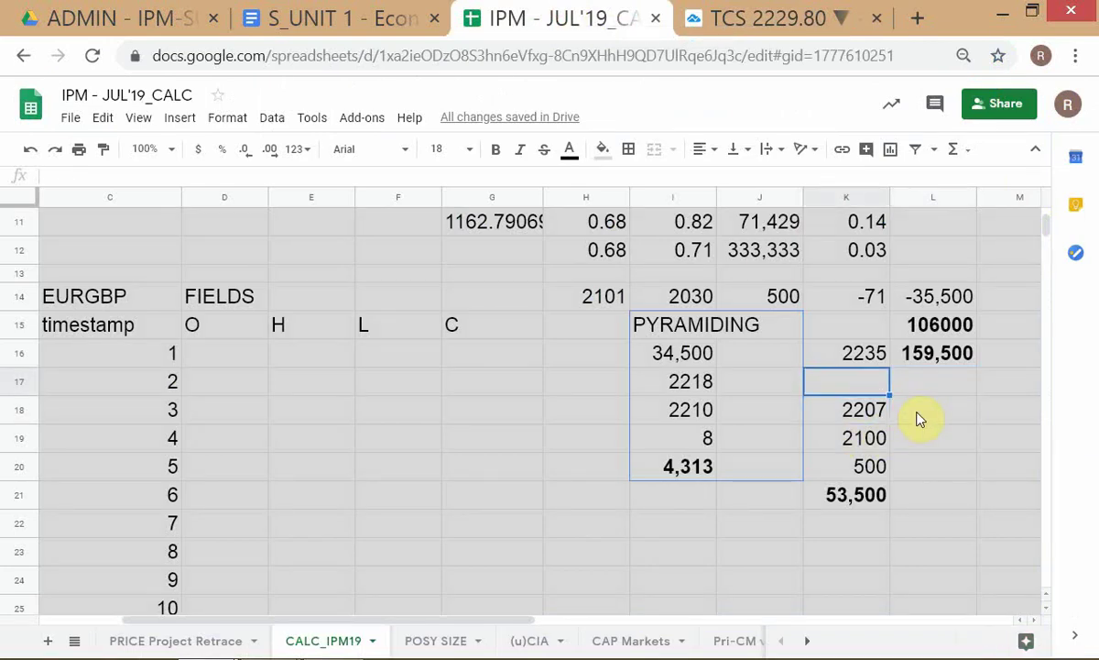
pyautogui.write('=')
pyautogui.press('Up')
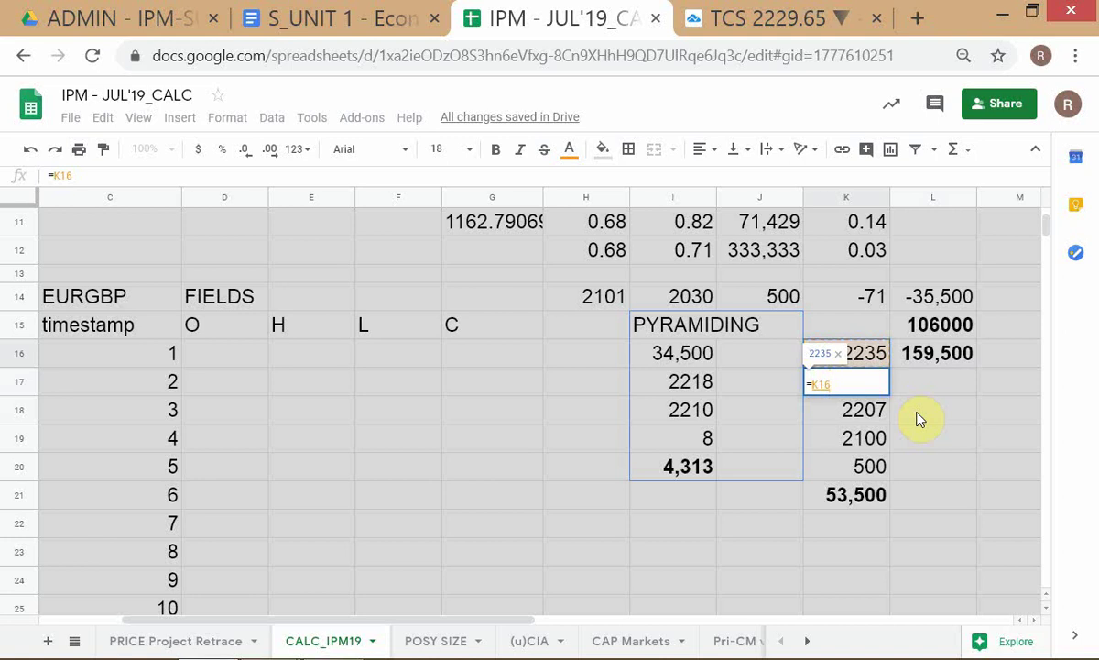
pyautogui.write('-')
pyautogui.press('Down')
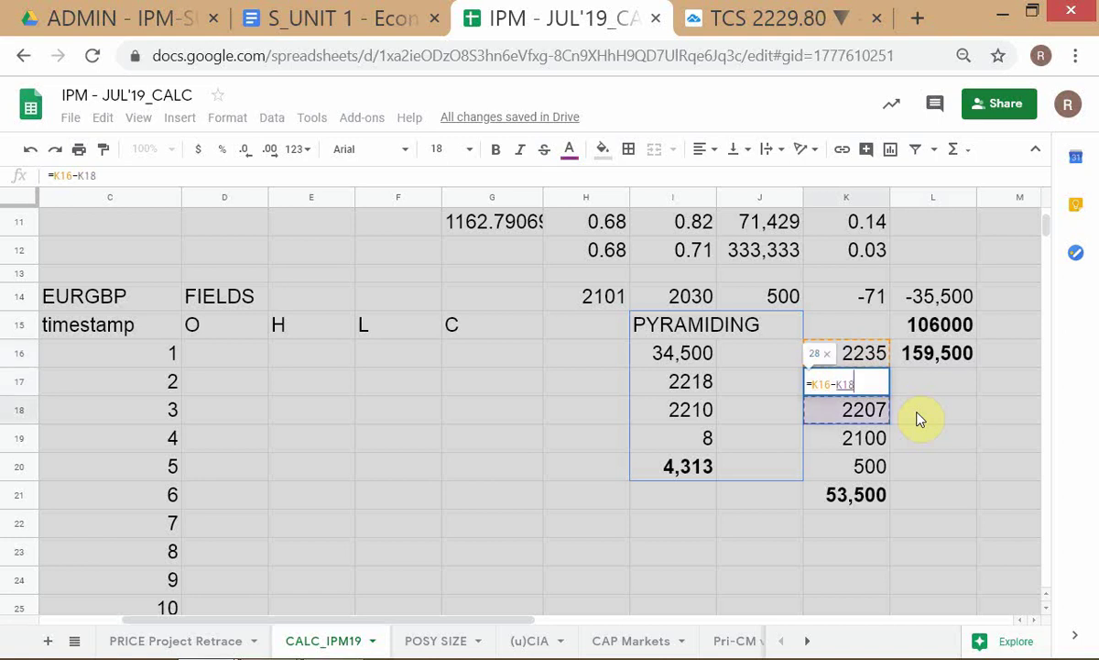
pyautogui.press('Return')
pyautogui.press('Up')
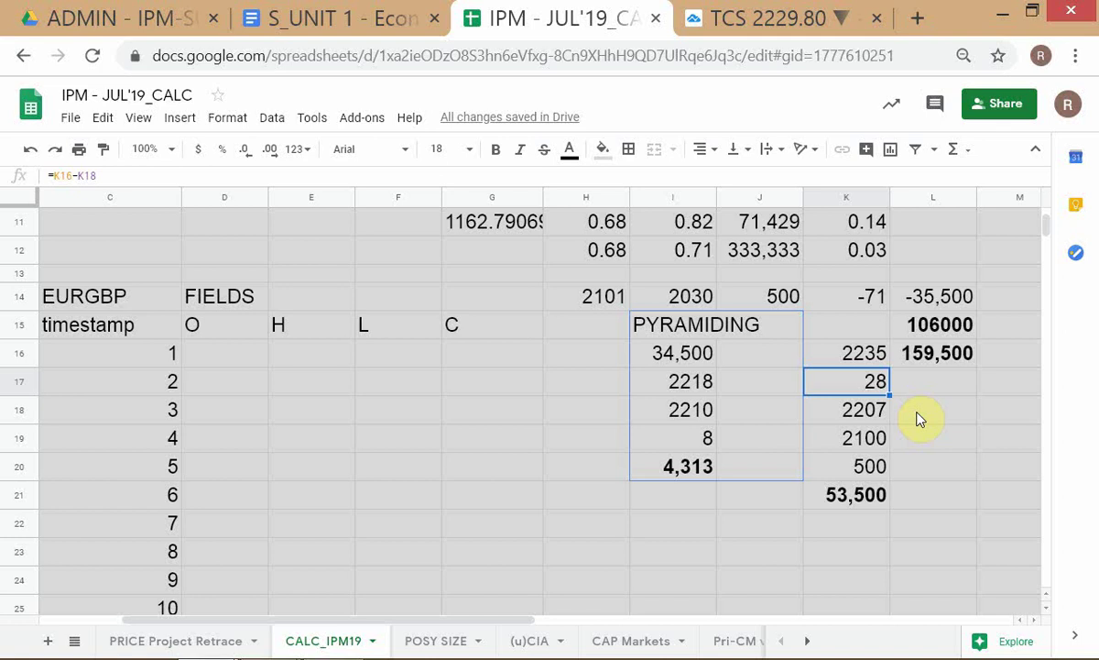
# - Enter the formula =L15/K17 in cell L17, beside the price difference
pyautogui.press('Right')
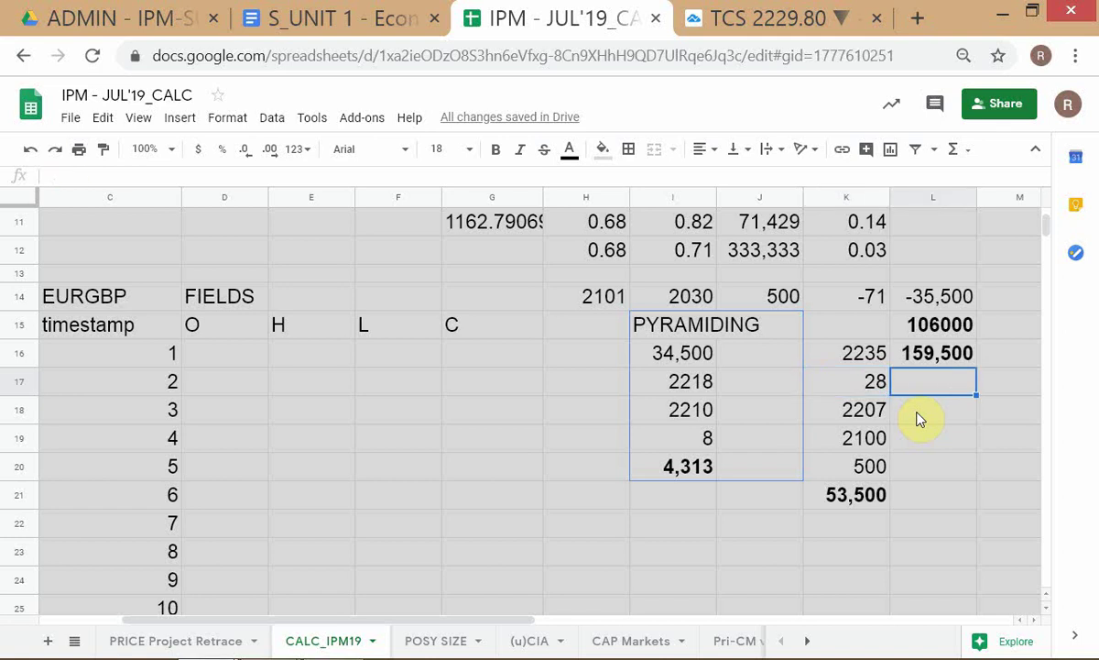
pyautogui.write('=')
pyautogui.press('Up')
pyautogui.press('Up')
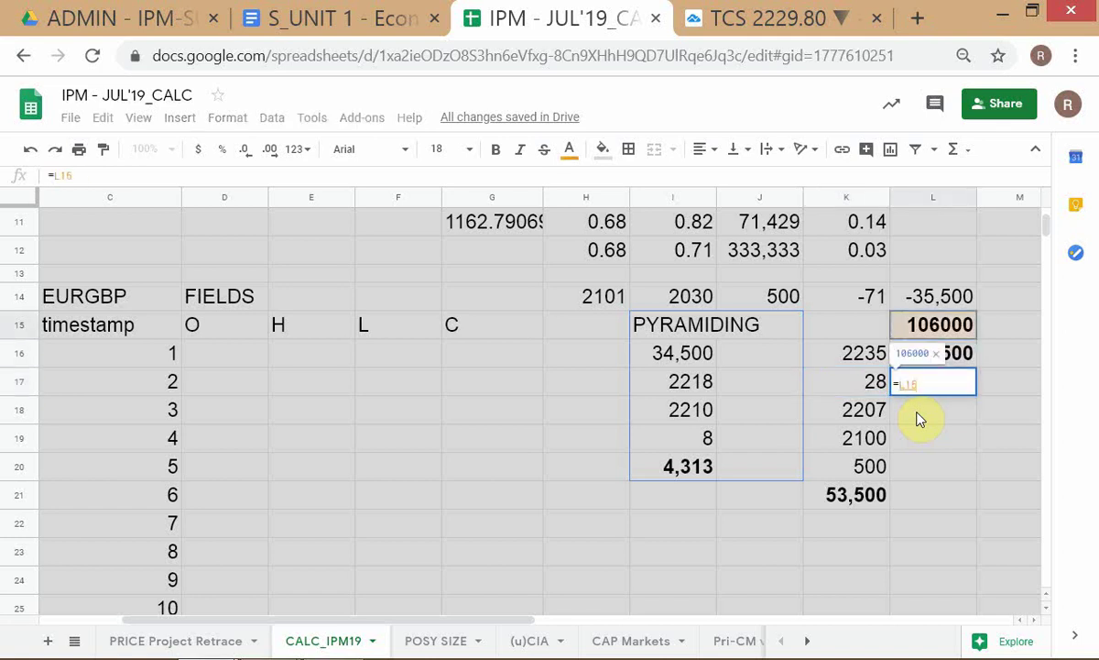
pyautogui.press('Up')
pyautogui.press('Left')
pyautogui.press('Down')
pyautogui.press('Down')
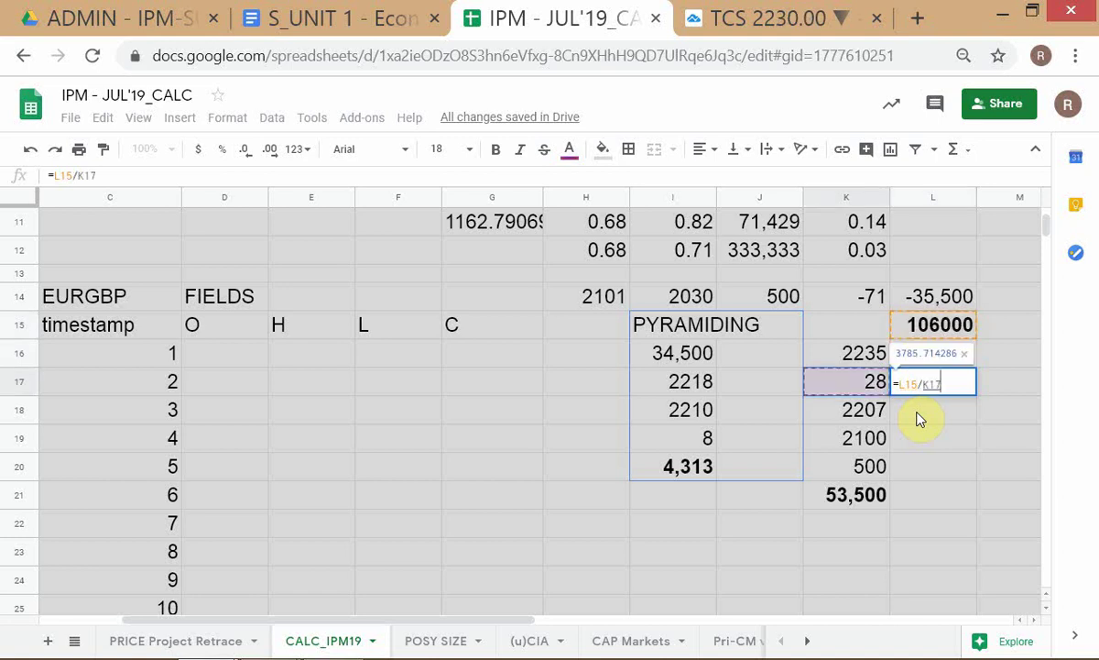
pyautogui.press('Return')
pyautogui.press('Up')
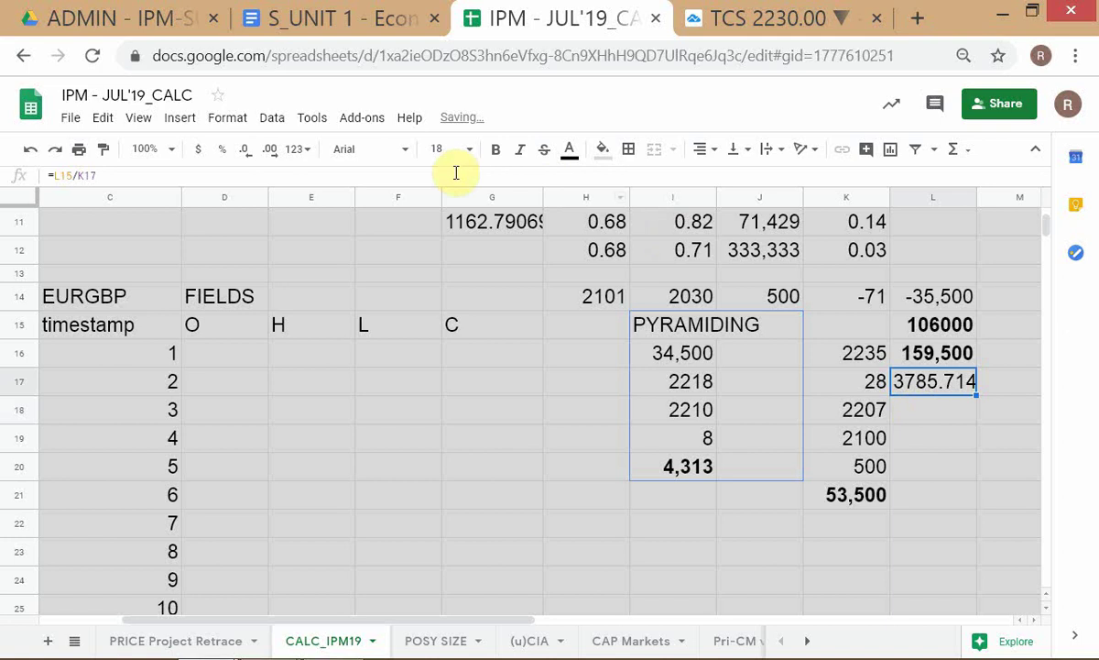
# - Format cell L17 as a number with no decimal places
pyautogui.click(298, 150)
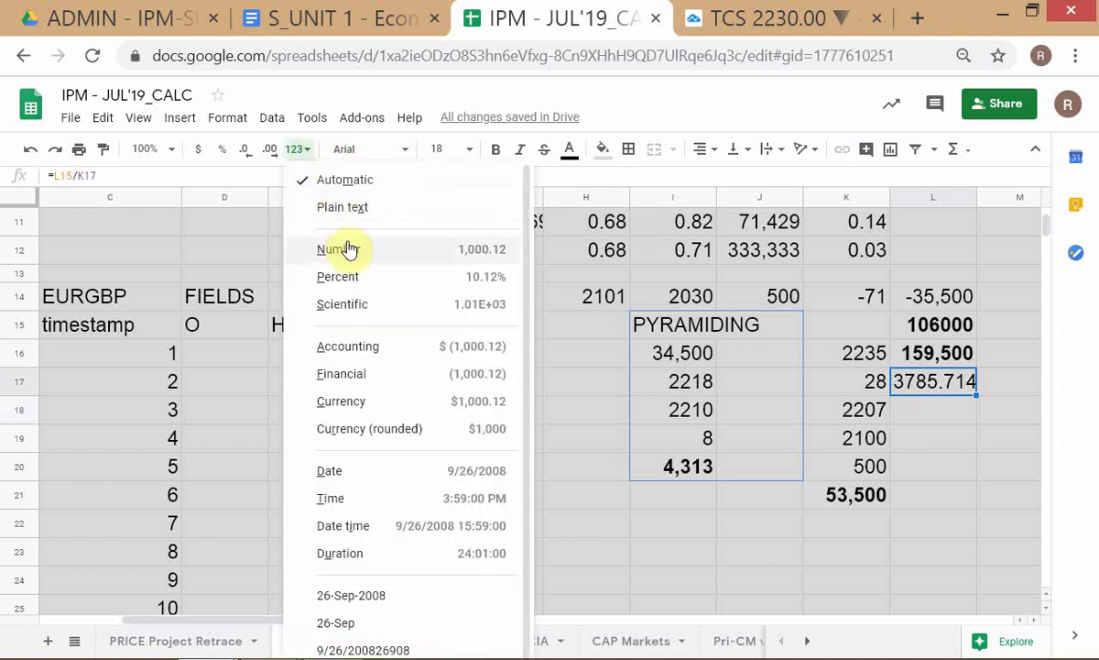
pyautogui.click(349, 243)
pyautogui.click(245, 151)
pyautogui.click(245, 151)
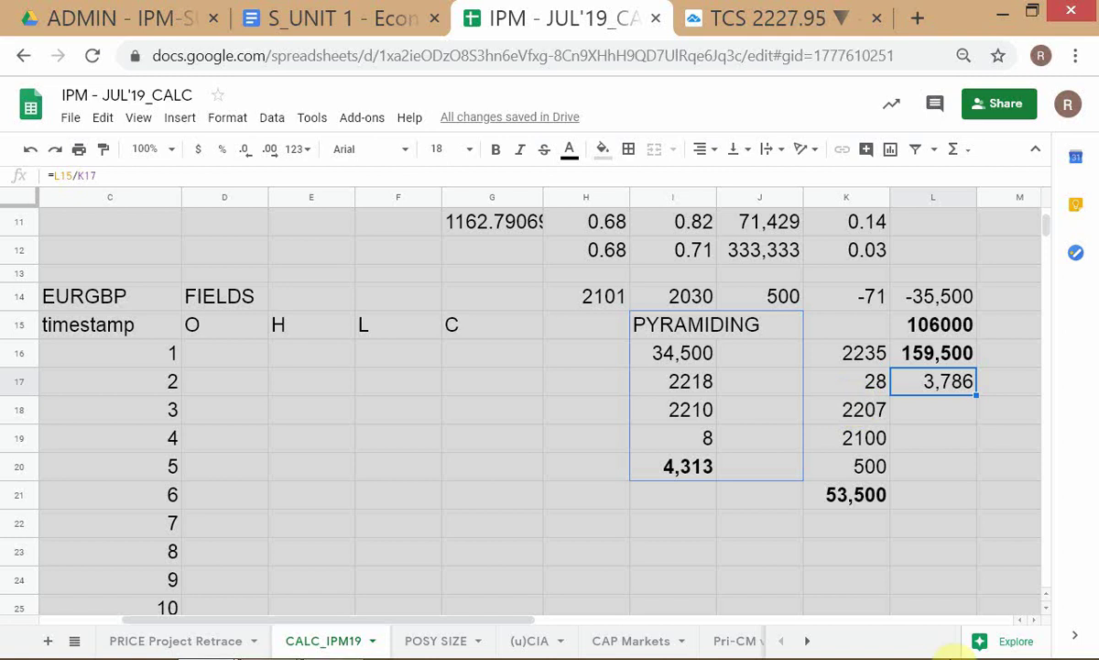
pyautogui.moveTo(1081, 483)
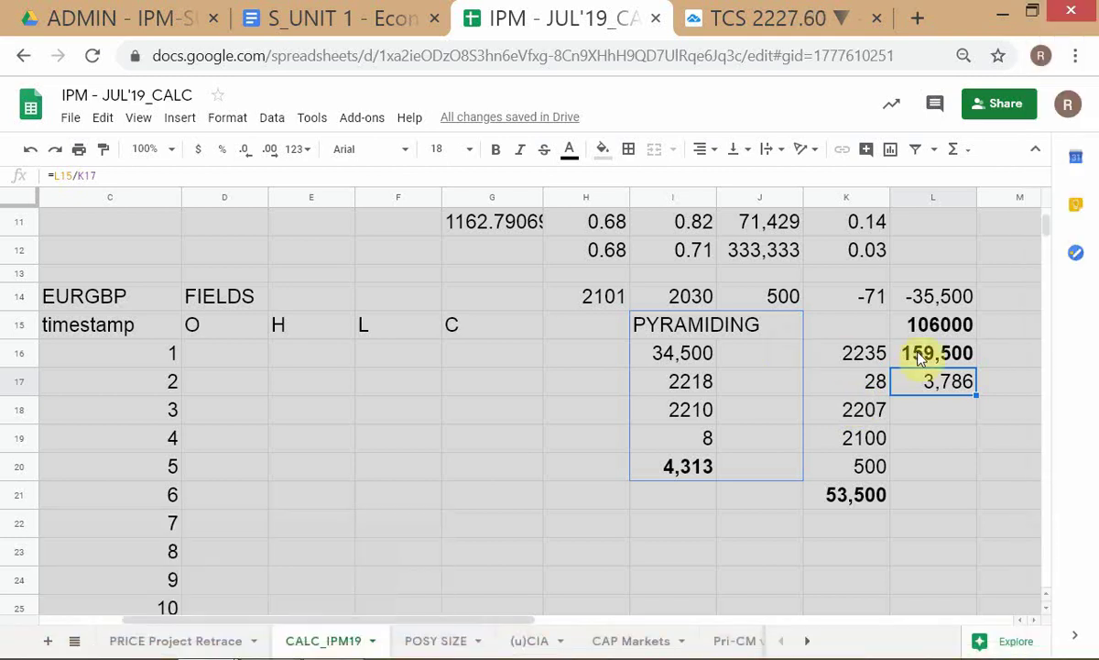